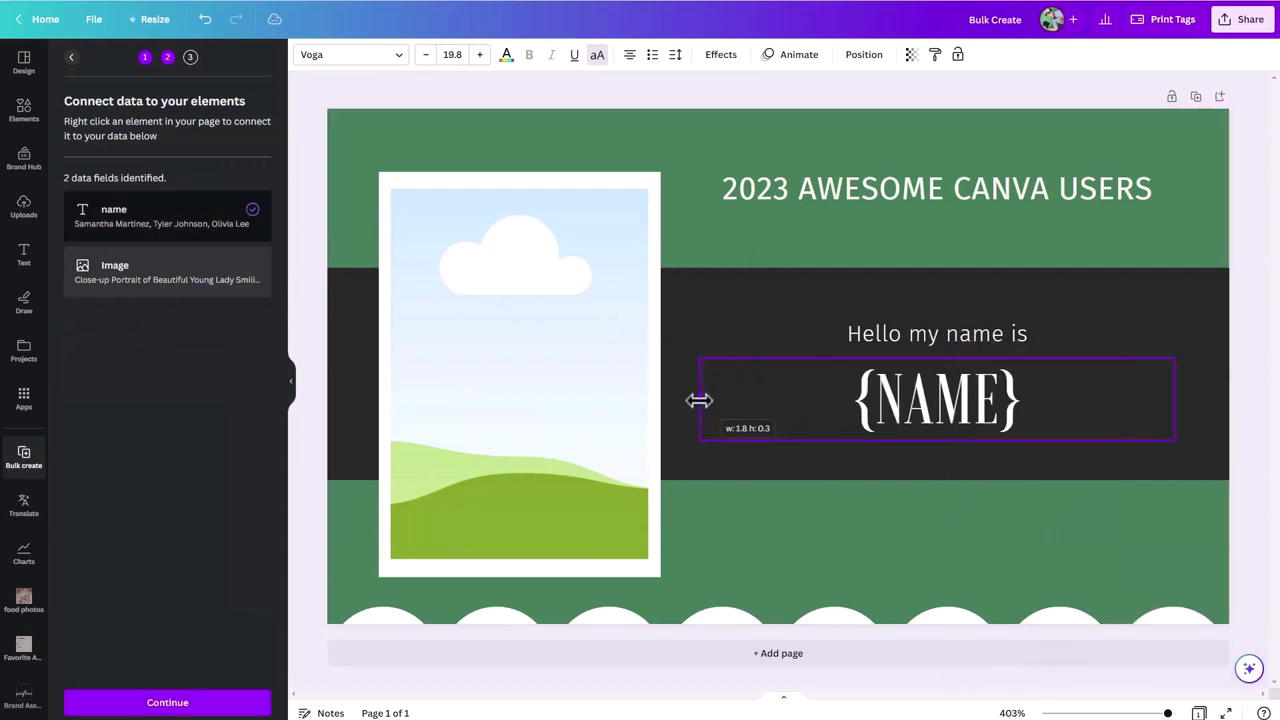
- Place the portrait photo frame over the white rectangle on the page and open Bulk create
right_click(537, 403)
left_click(473, 262)
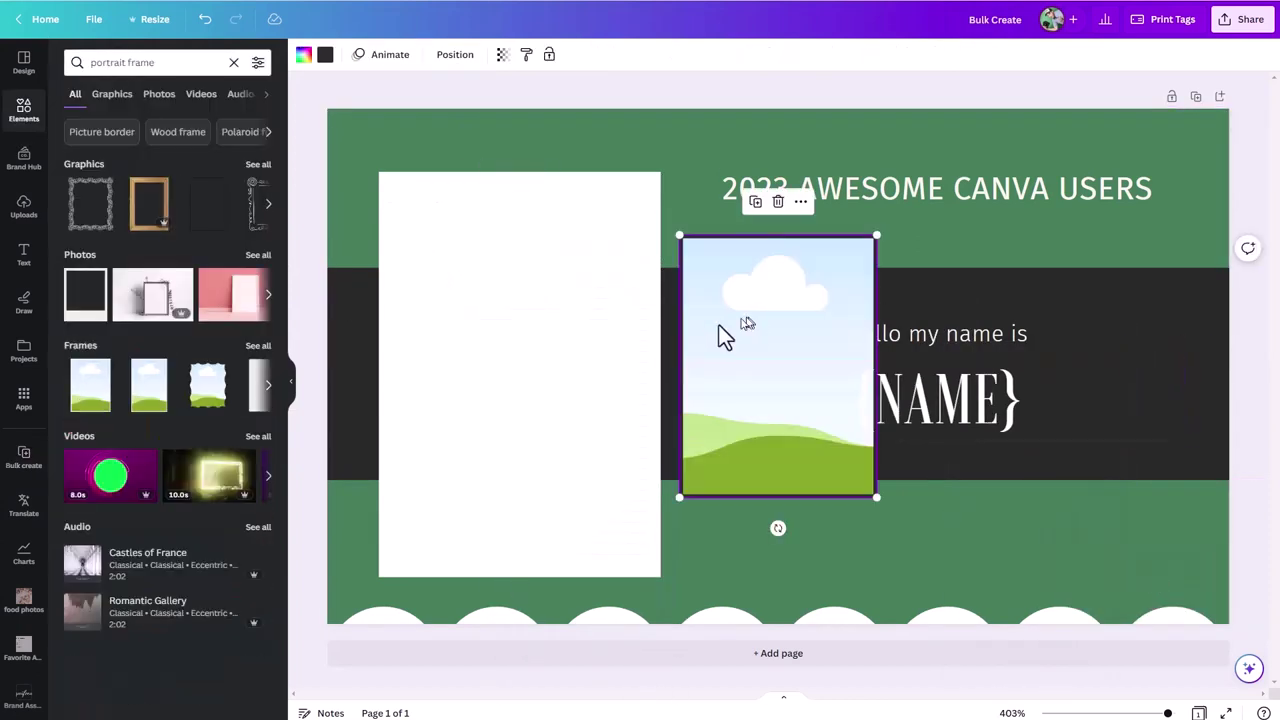
left_click_drag(719, 330, 477, 574)
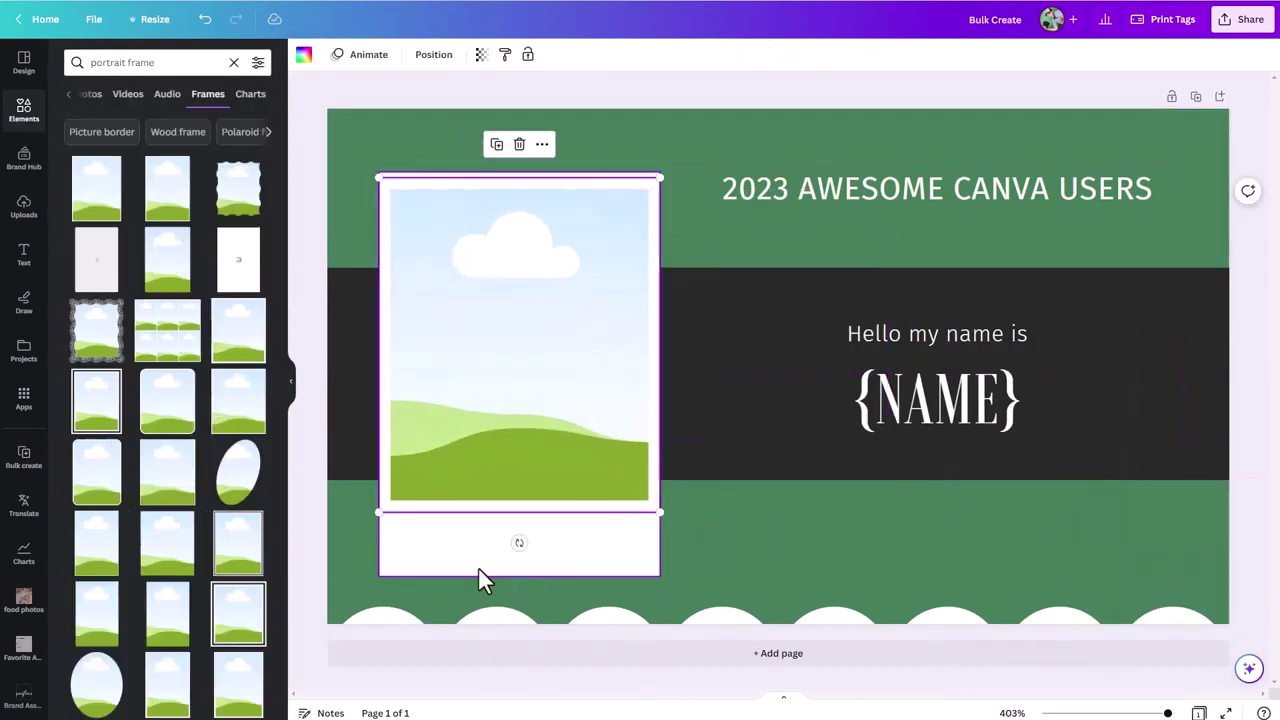
left_click(750, 556)
left_click(24, 458)
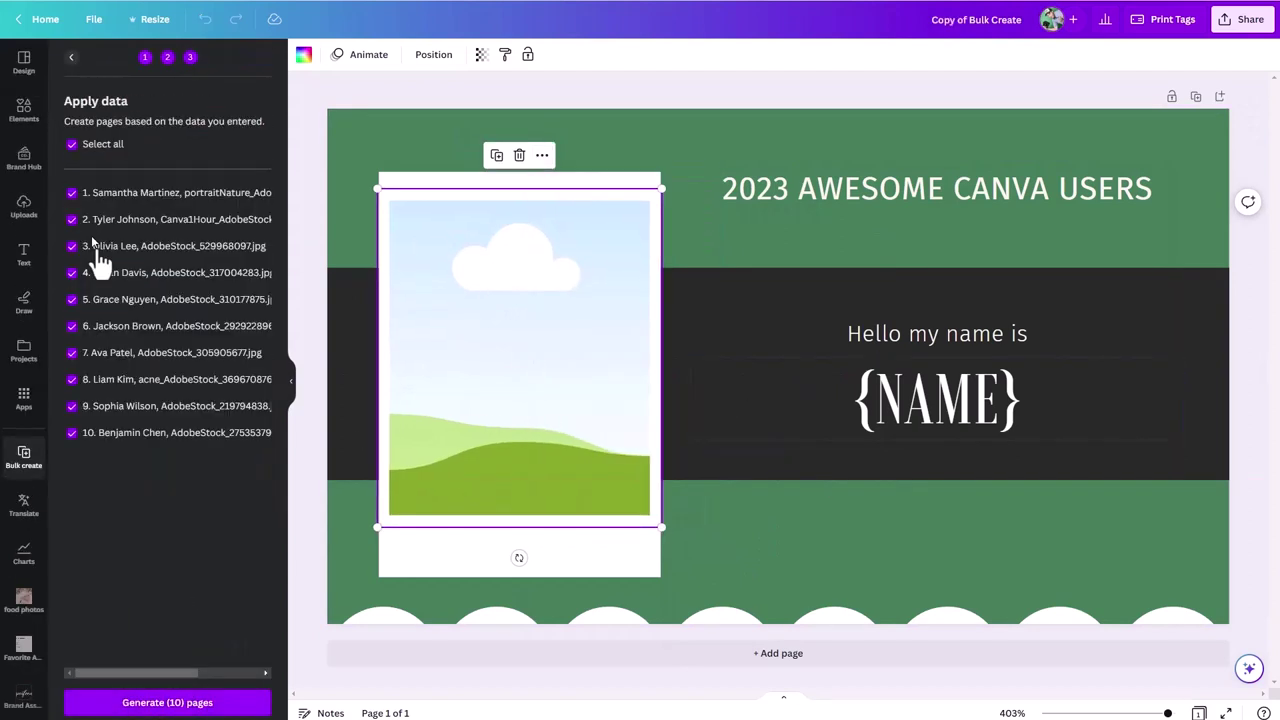
- Generate the 10 pages from the selected name and image data and look through them
left_click(167, 702)
scroll(628, 450, "down", 15)
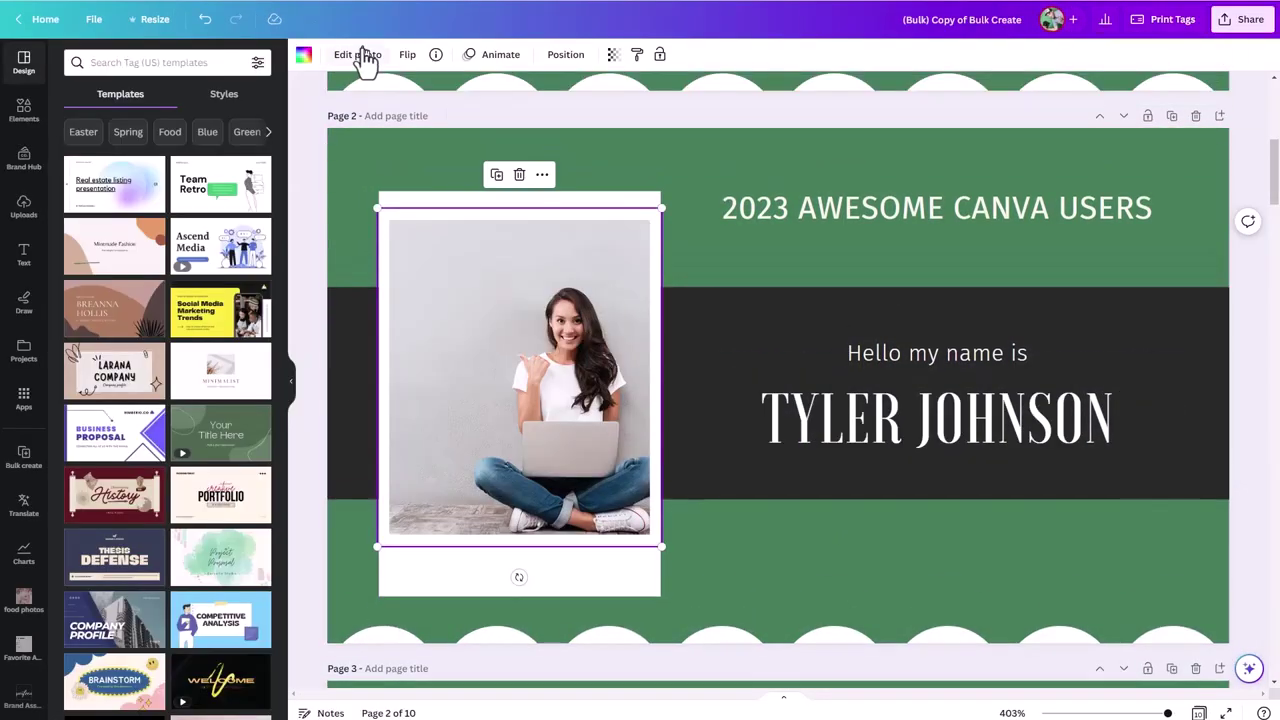
scroll(630, 458, "down", 5)
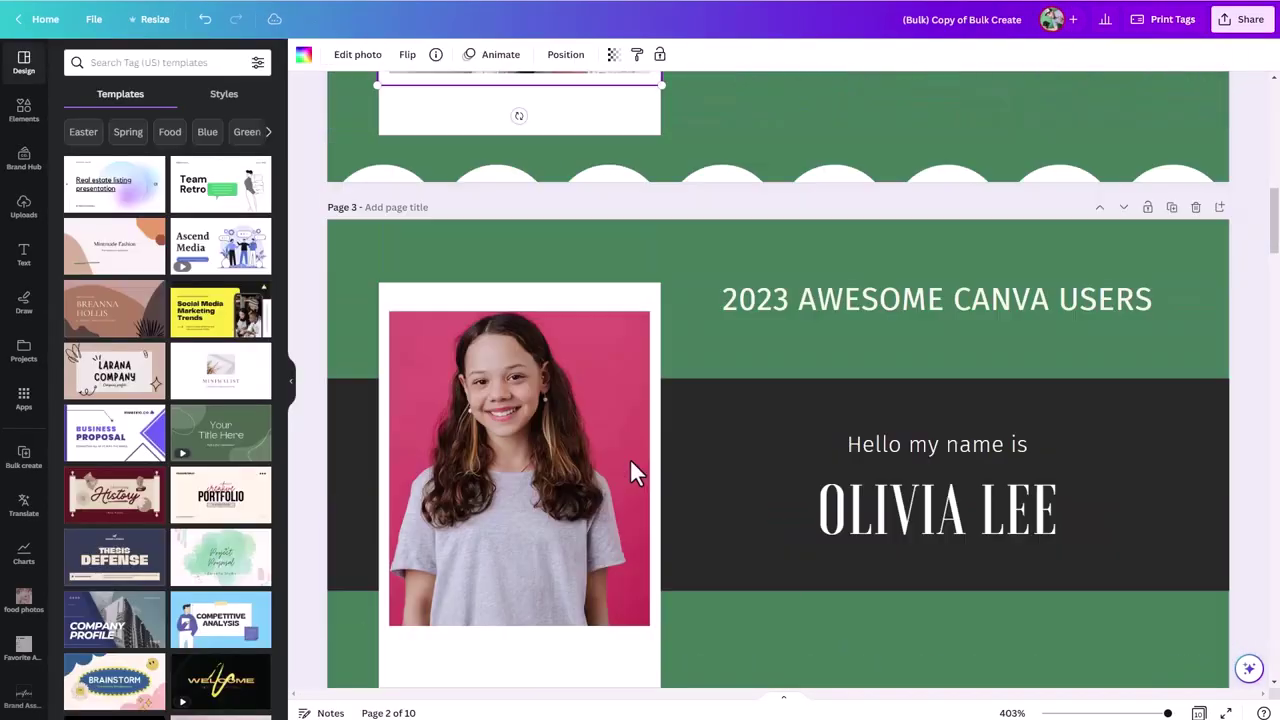
scroll(660, 350, "down", 5)
scroll(800, 270, "up", 5)
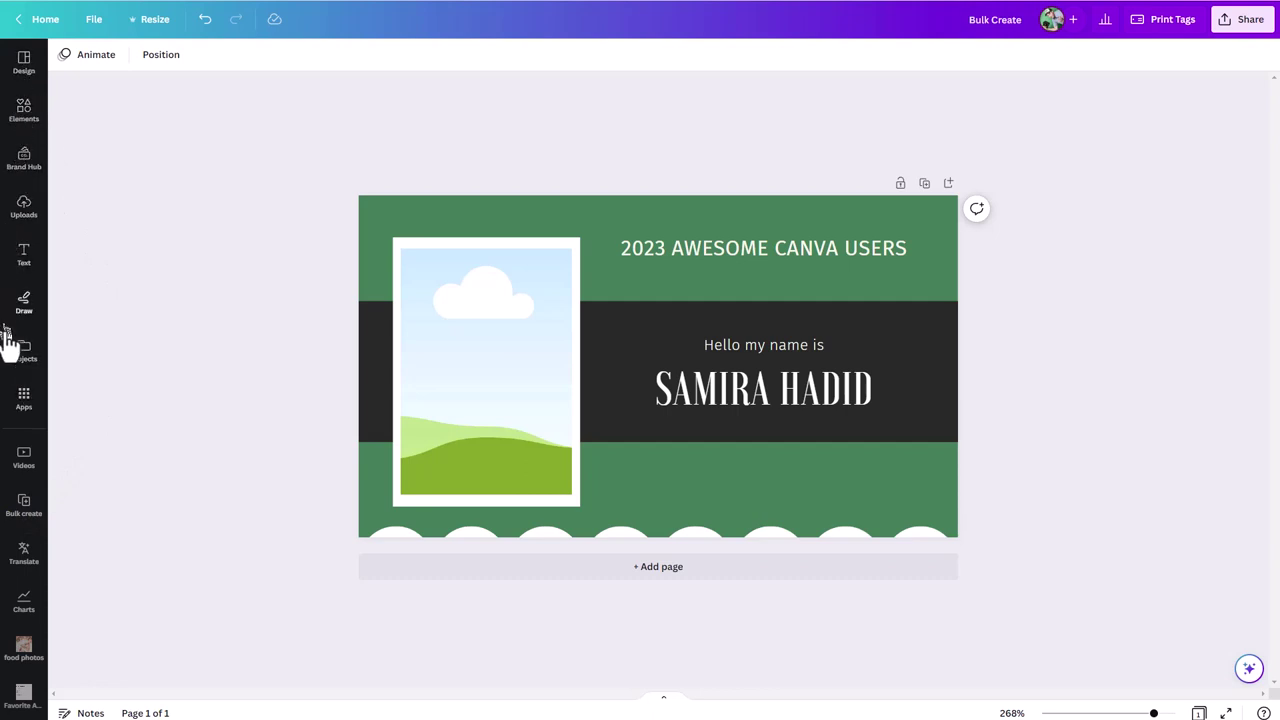
- Remove the Videos and Bulk create apps from the pinned apps and collapse the open panel
left_click(22, 456)
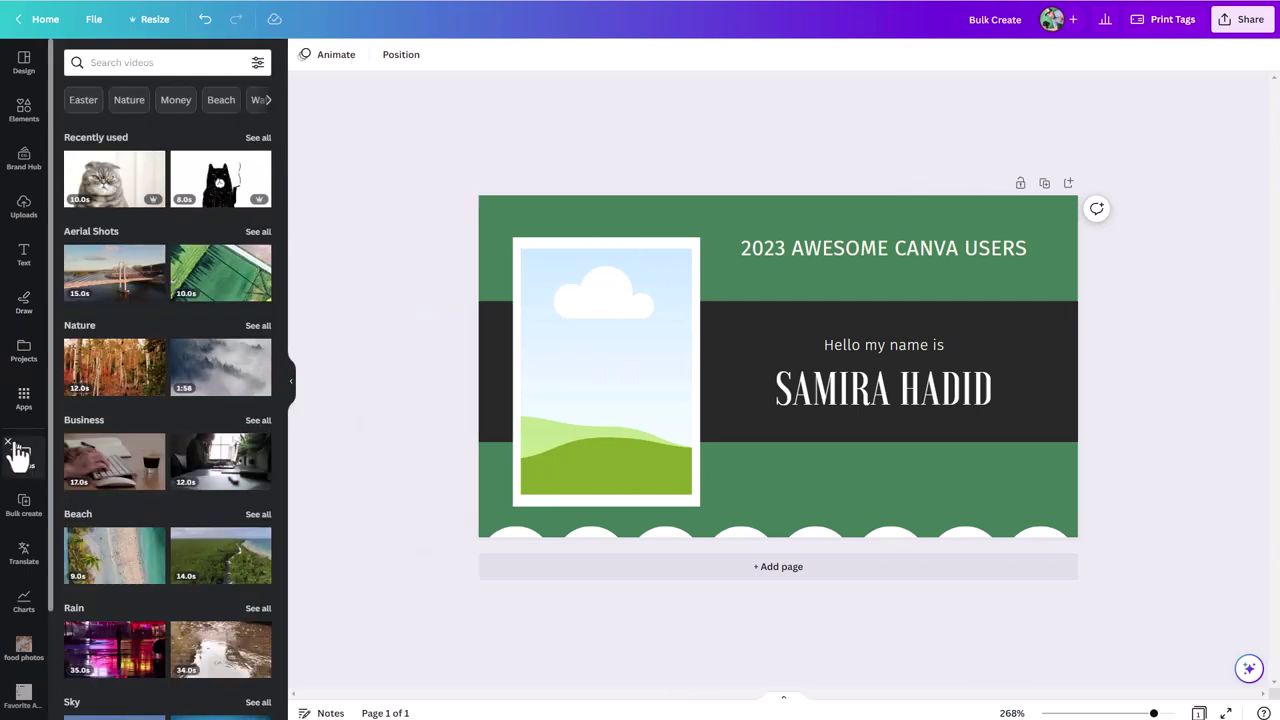
left_click(8, 442)
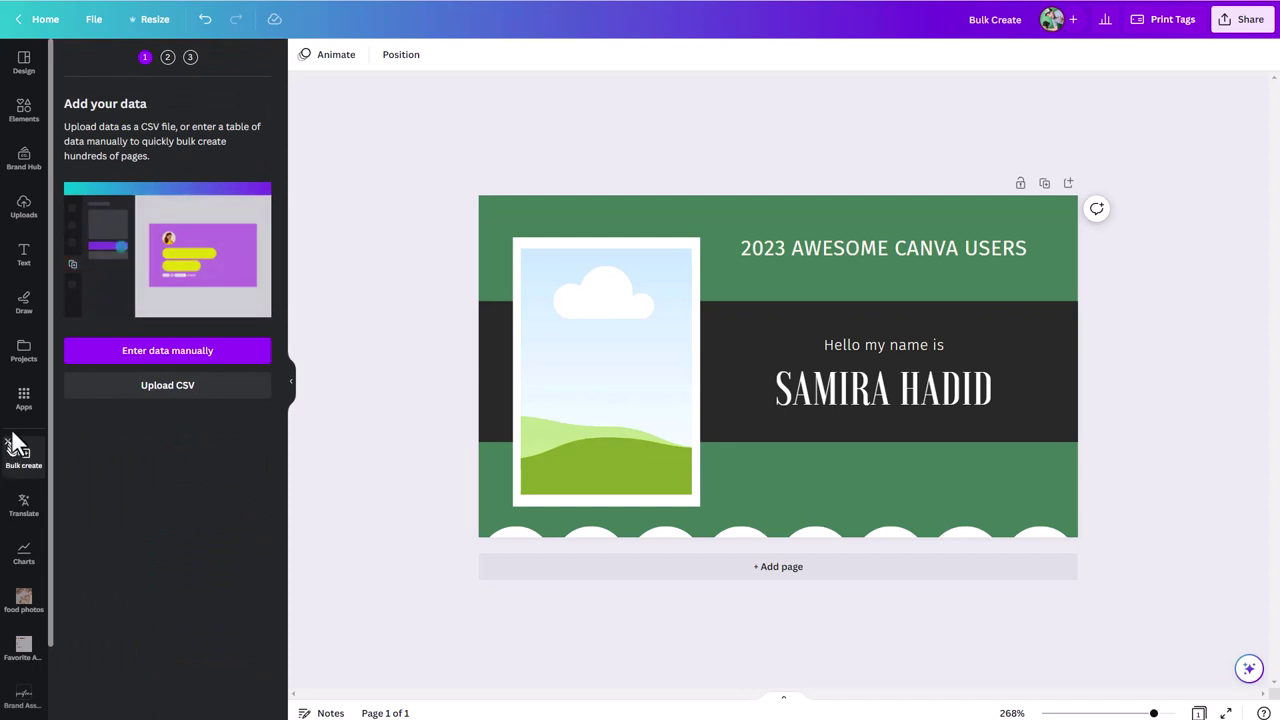
left_click(15, 345)
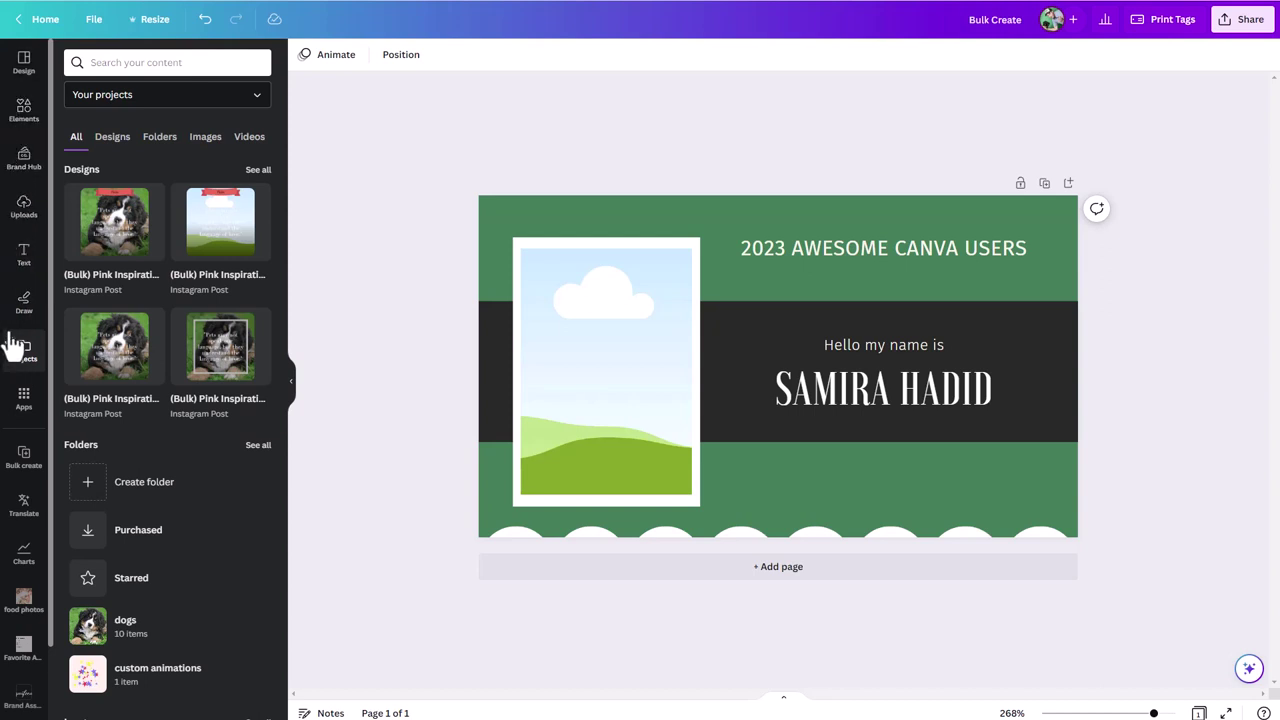
left_click(14, 448)
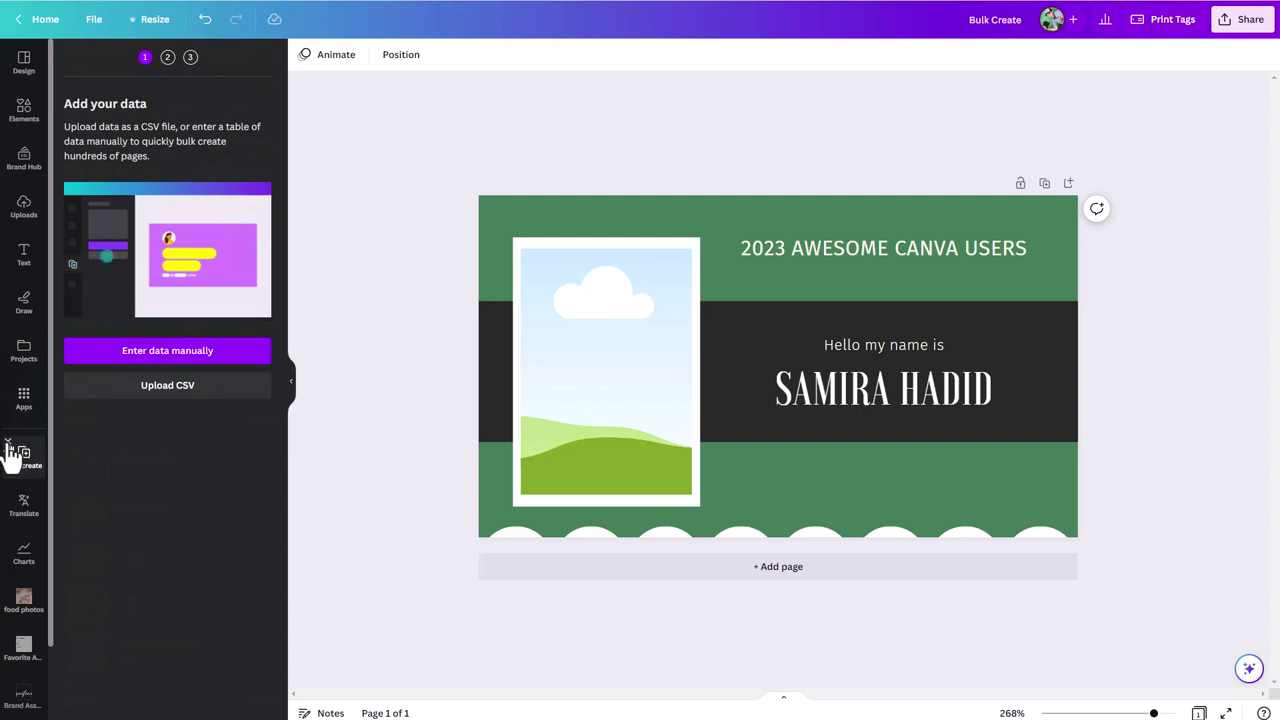
left_click(8, 443)
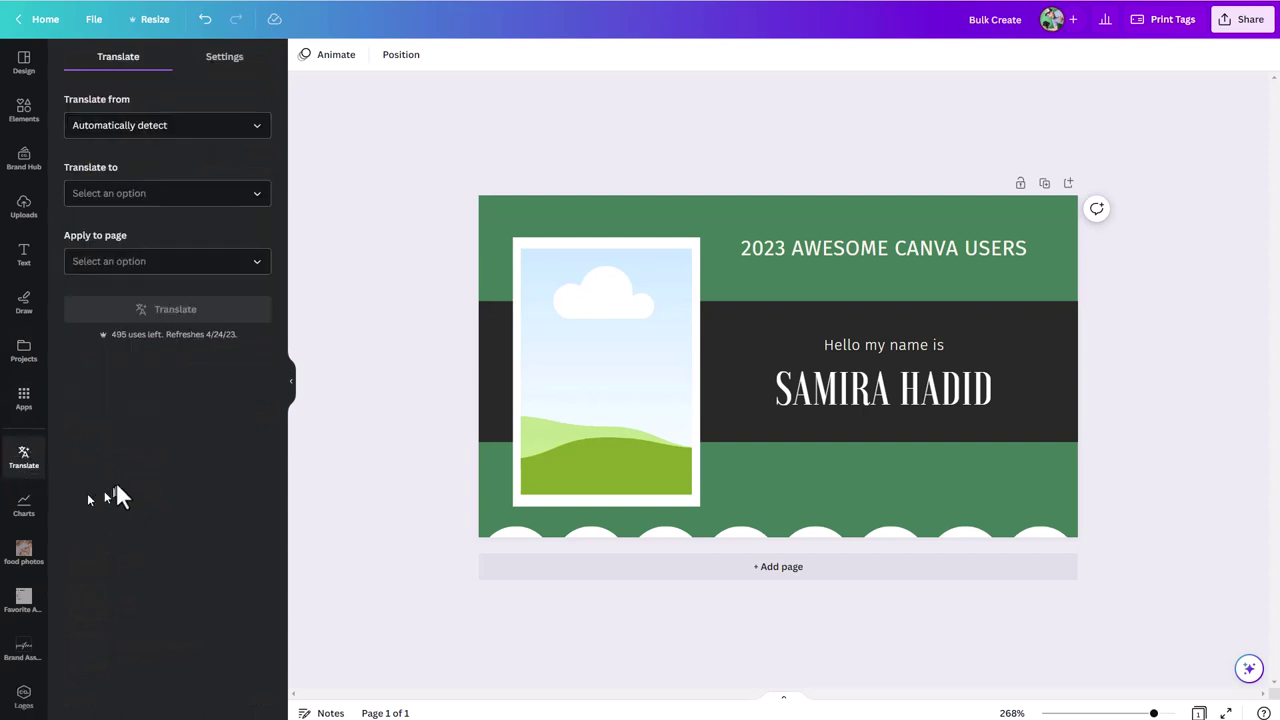
left_click(294, 392)
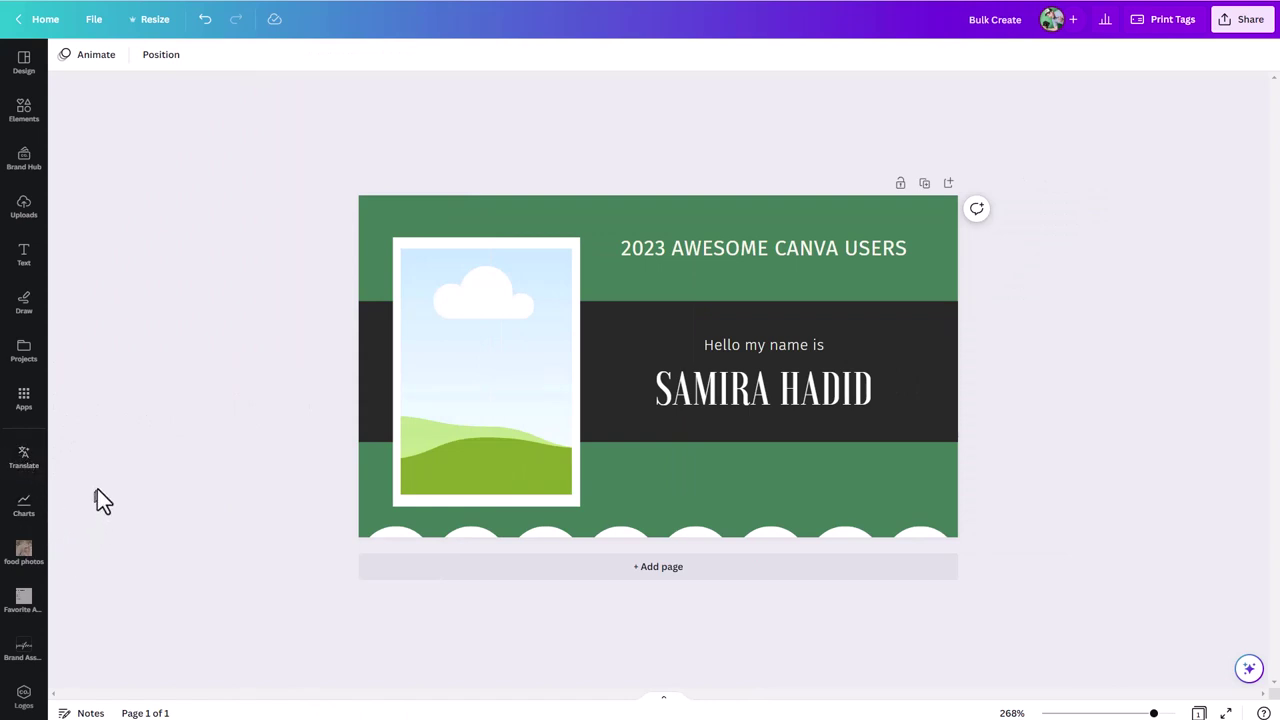
- Search the Canva apps for "bulk" and open the Bulk create app
left_click(24, 405)
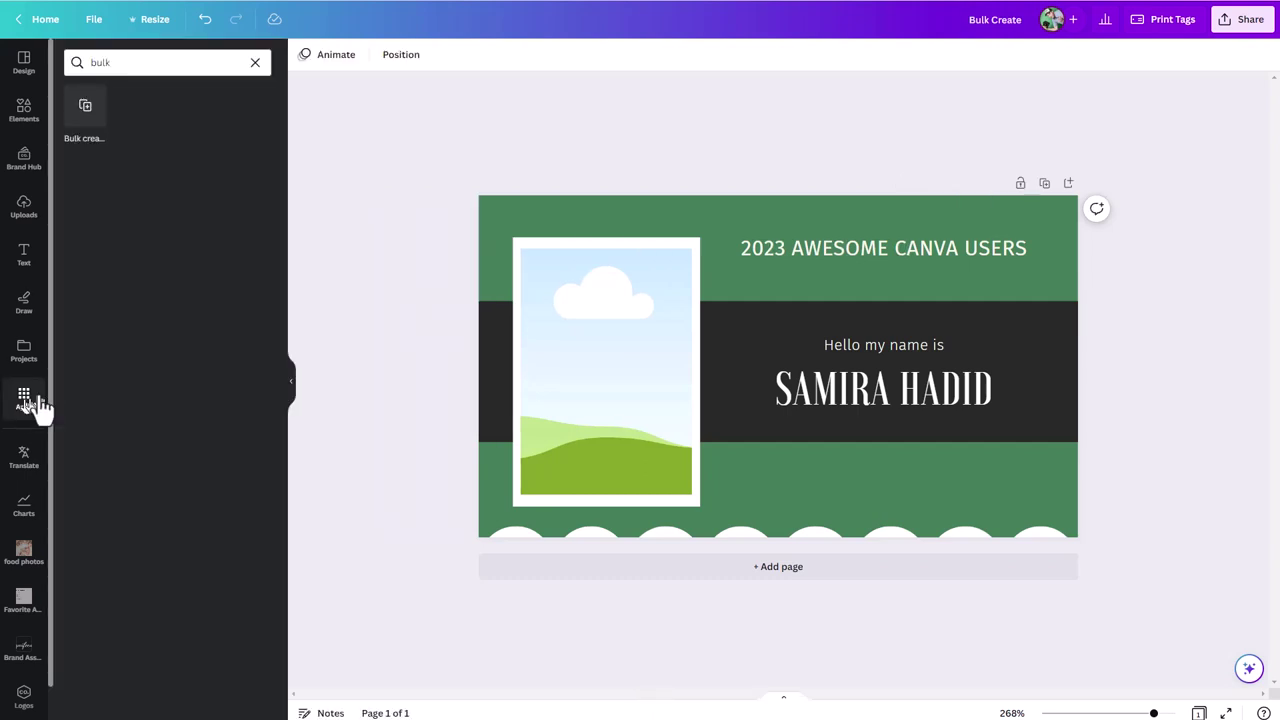
left_click(256, 64)
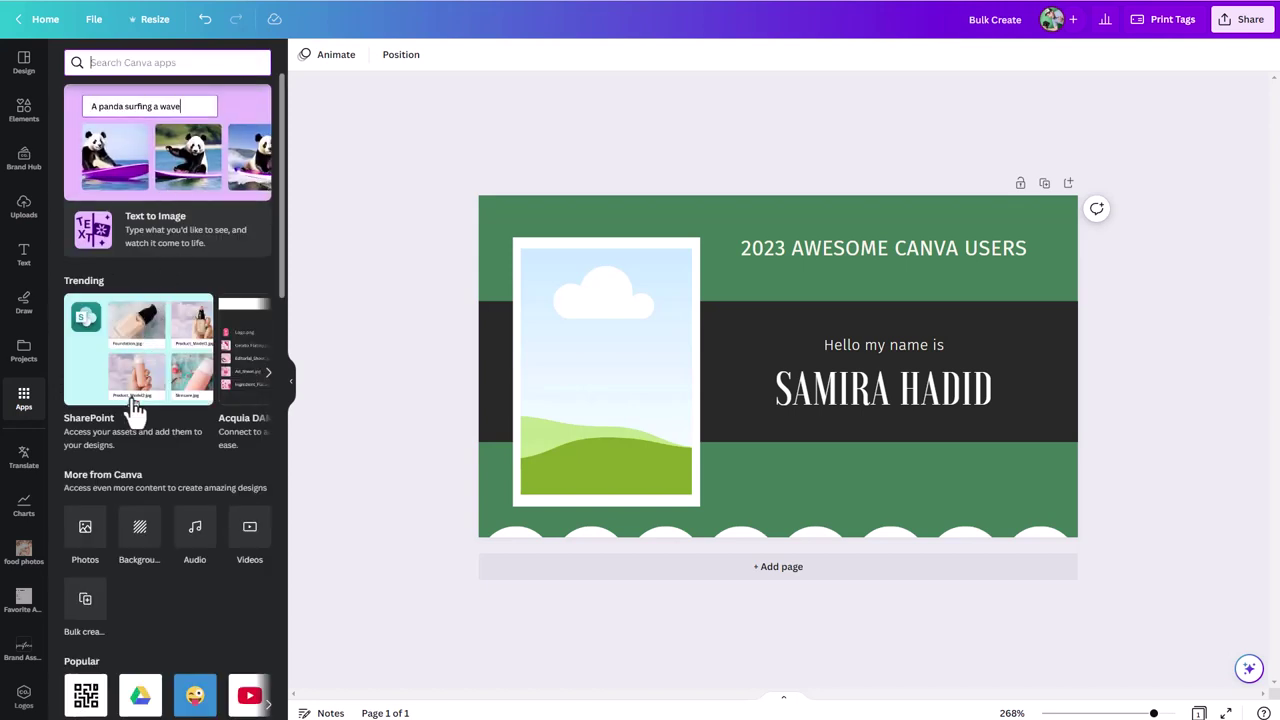
scroll(140, 450, "down", 2)
scroll(110, 480, "down", 6)
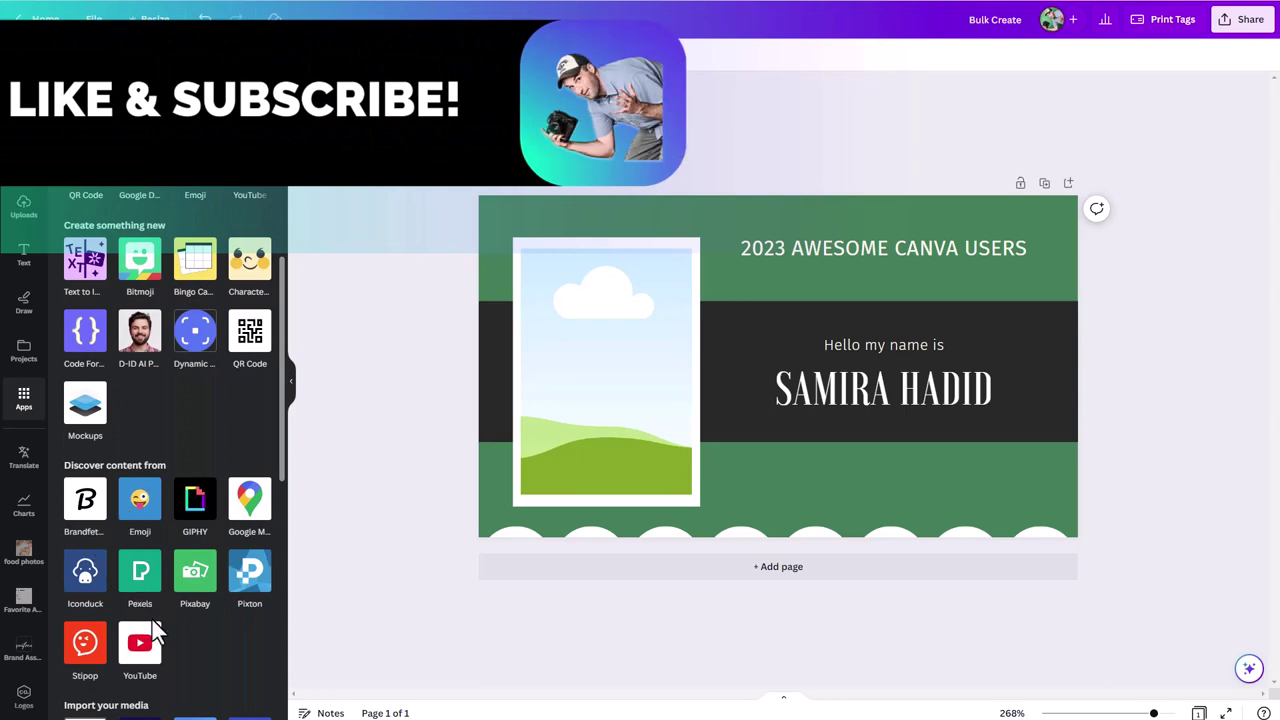
scroll(155, 630, "up", 8)
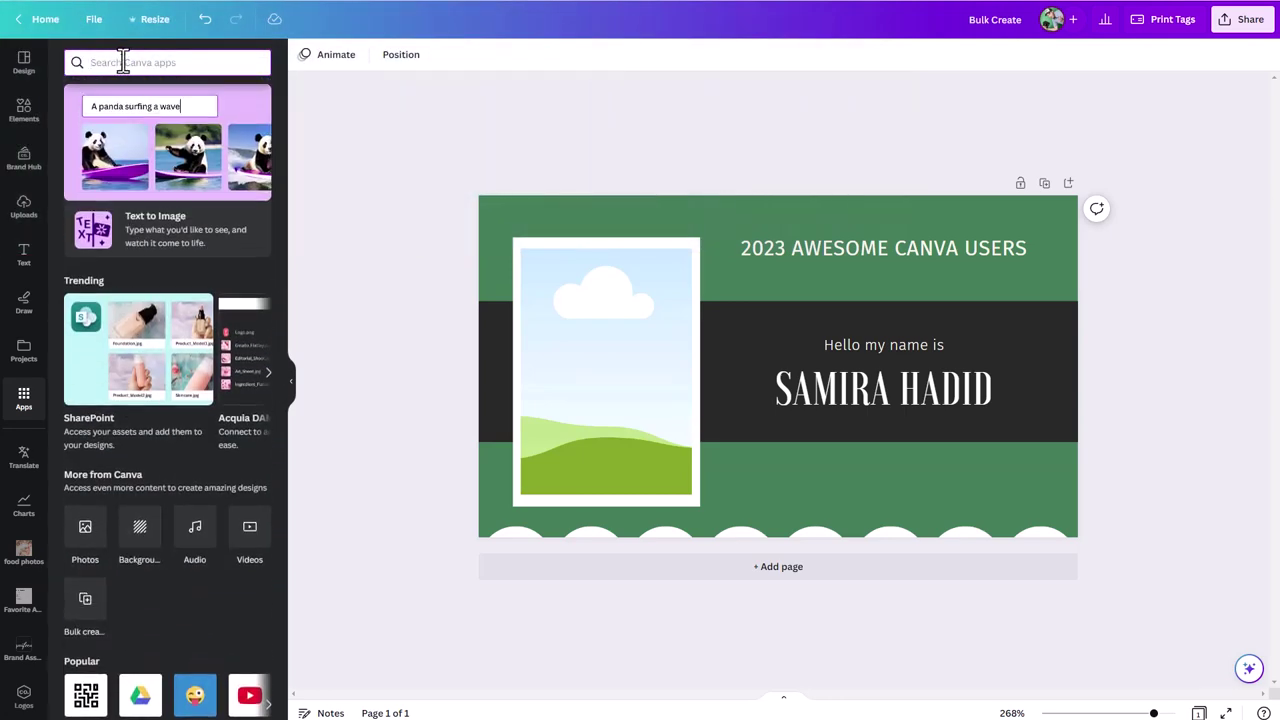
type("bulk")
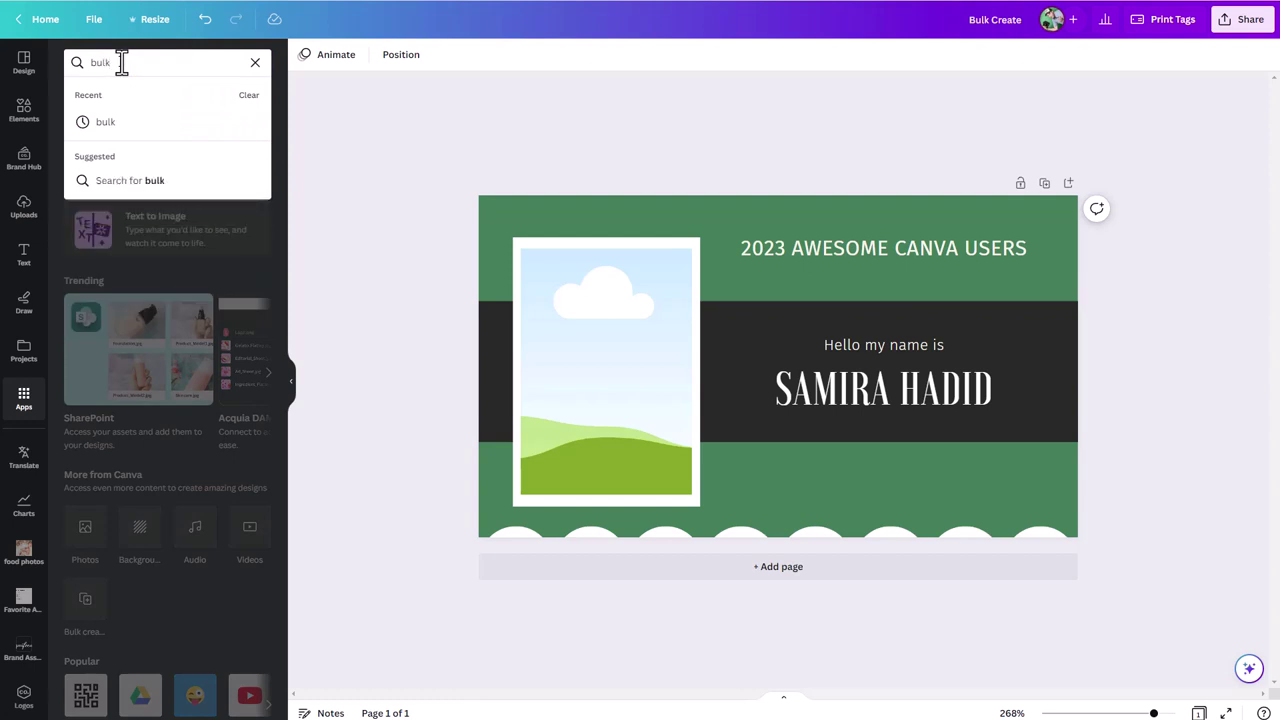
key("Return")
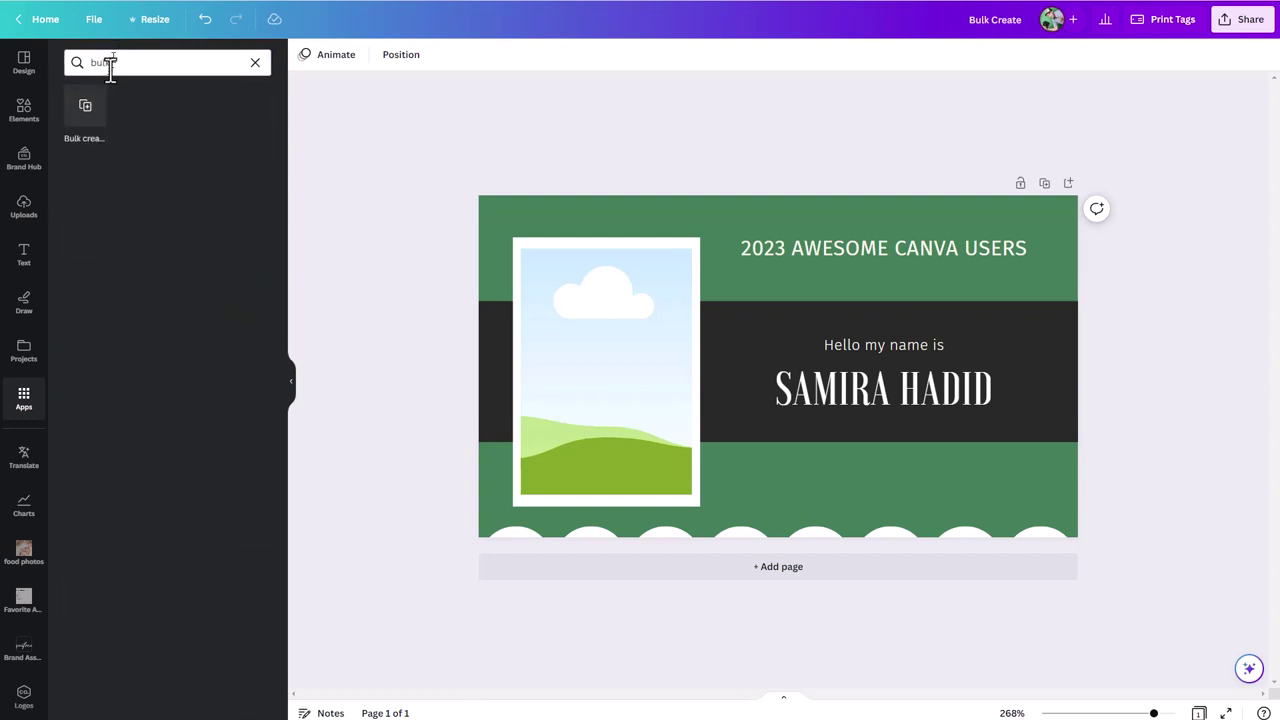
left_click(92, 110)
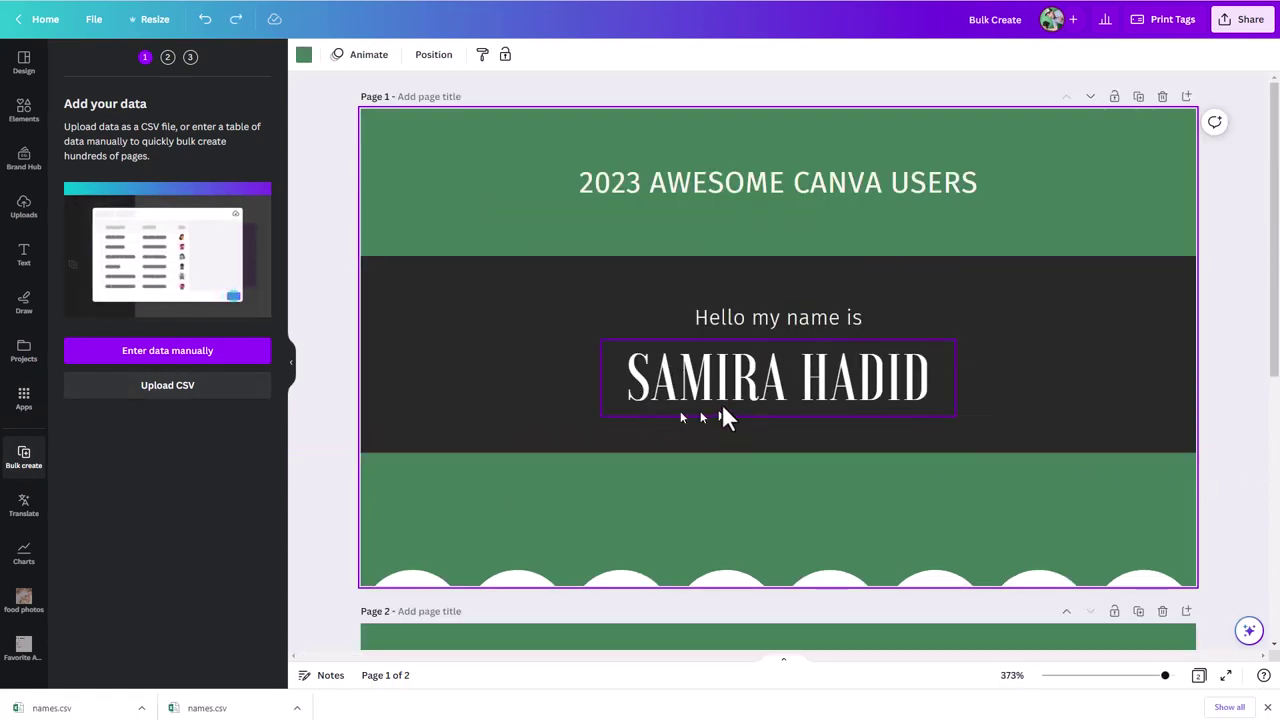
scroll(706, 372, "down", 2)
scroll(704, 397, "down", 3)
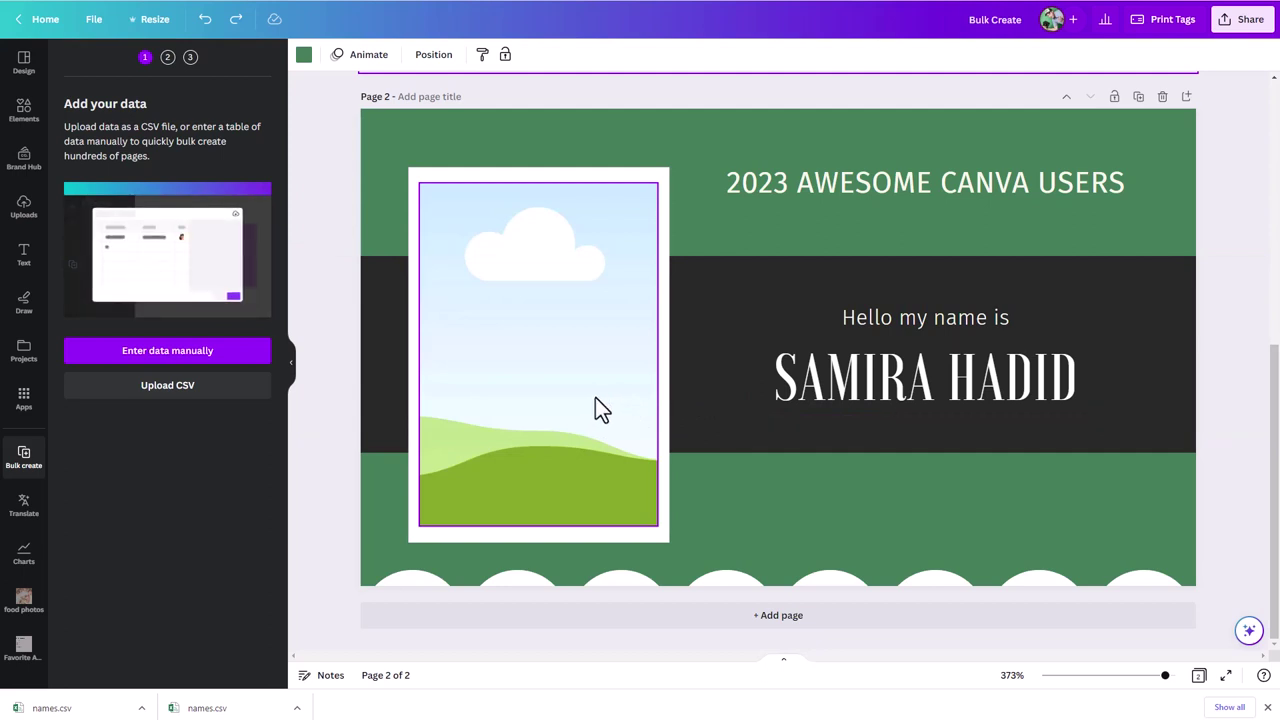
scroll(595, 400, "up", 5)
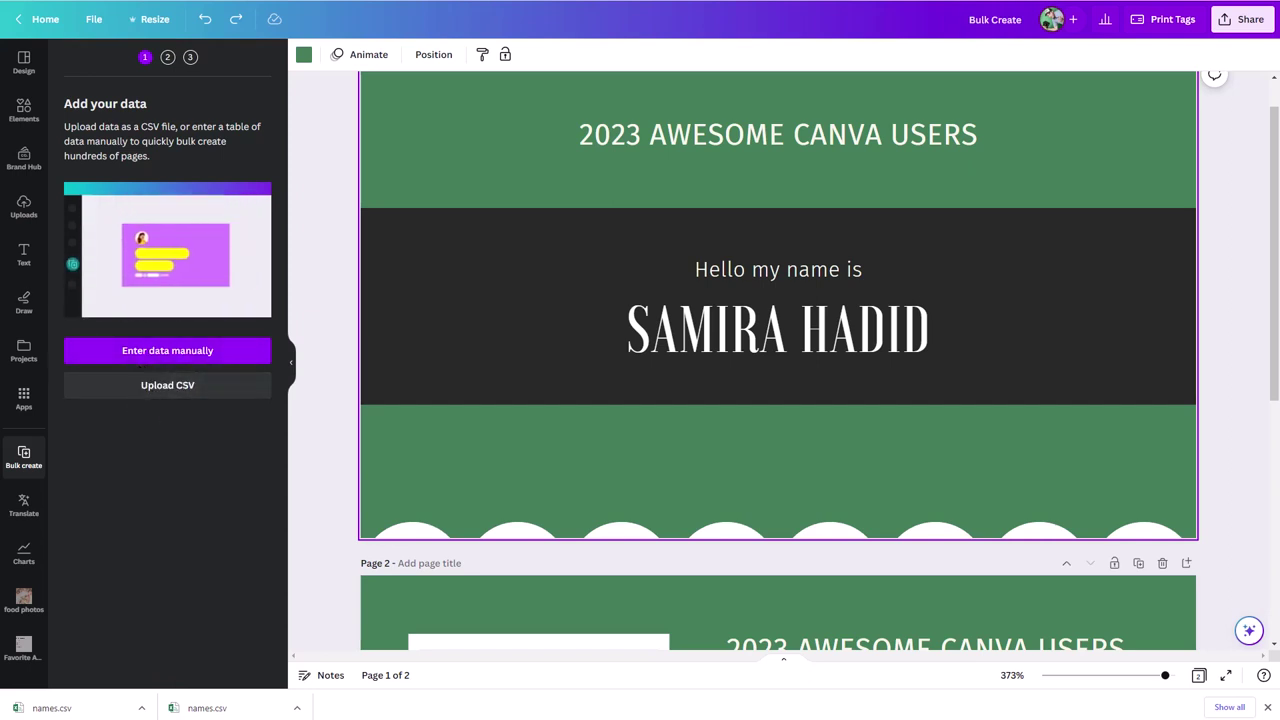
- Switch to the Google Sheets spreadsheet, insert a row above the list of names and enter the header "name" in A1
key("ctrl+Tab")
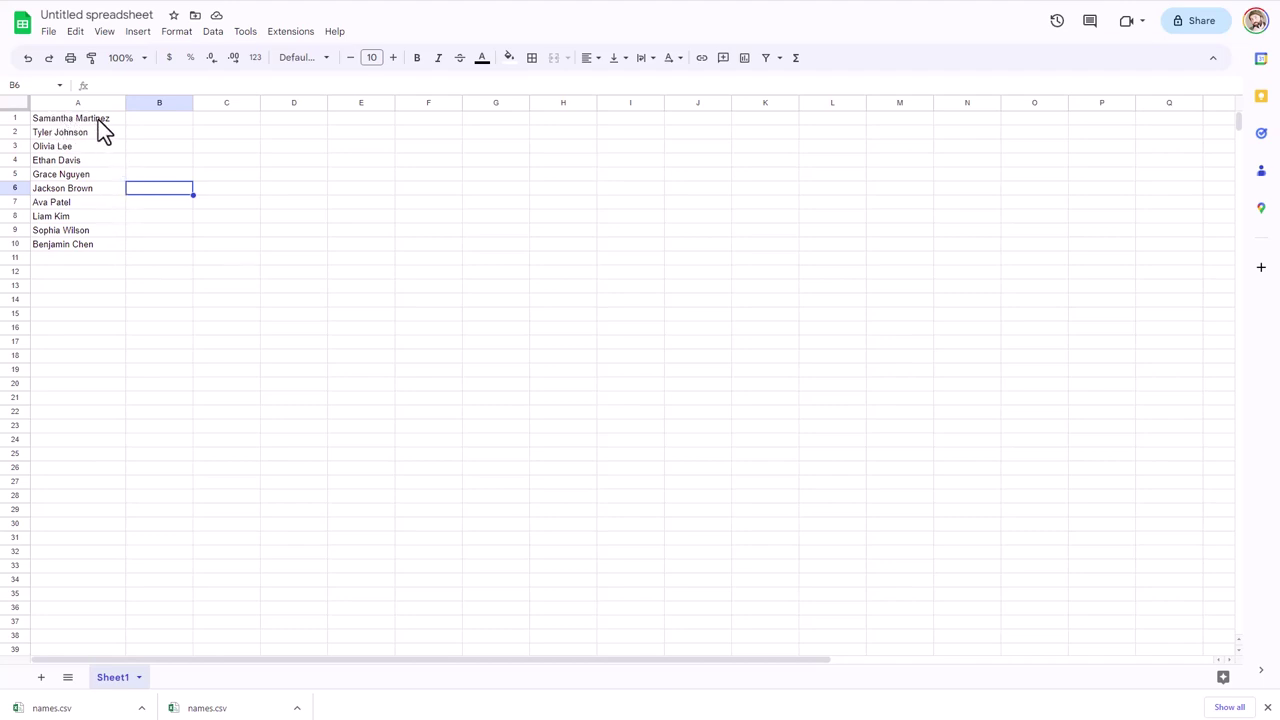
left_click(12, 118)
right_click(12, 118)
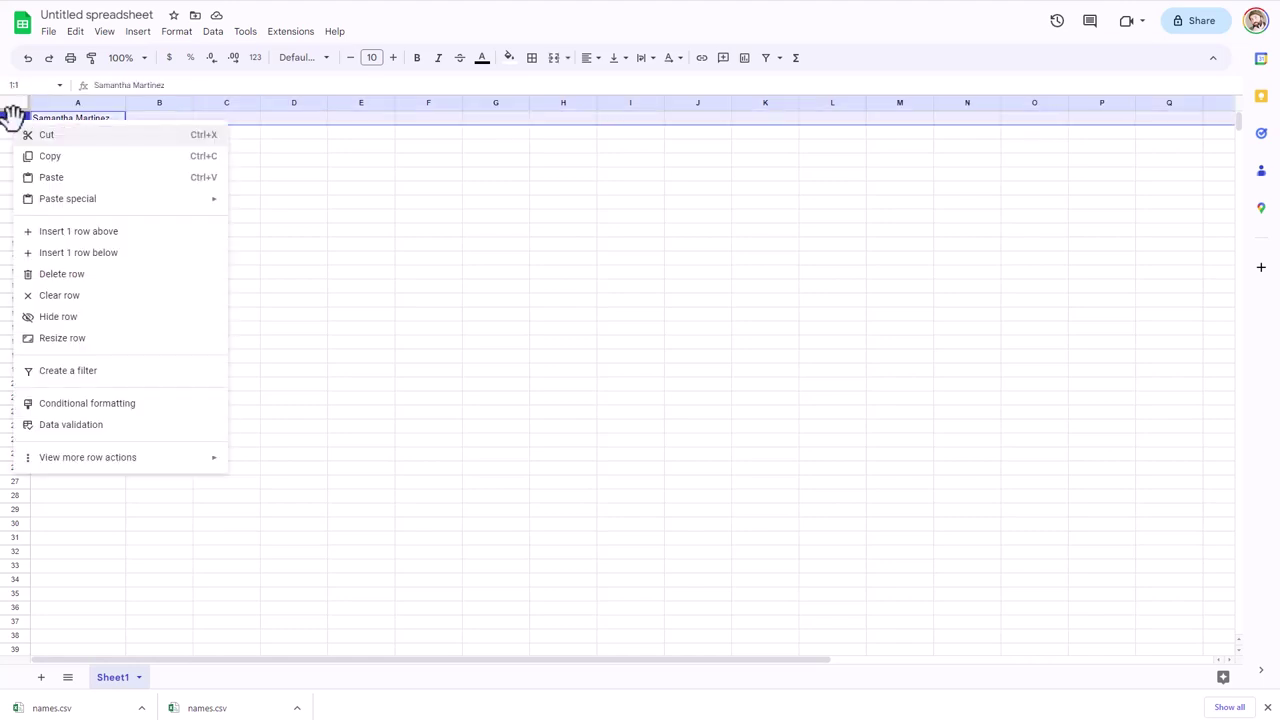
left_click(57, 230)
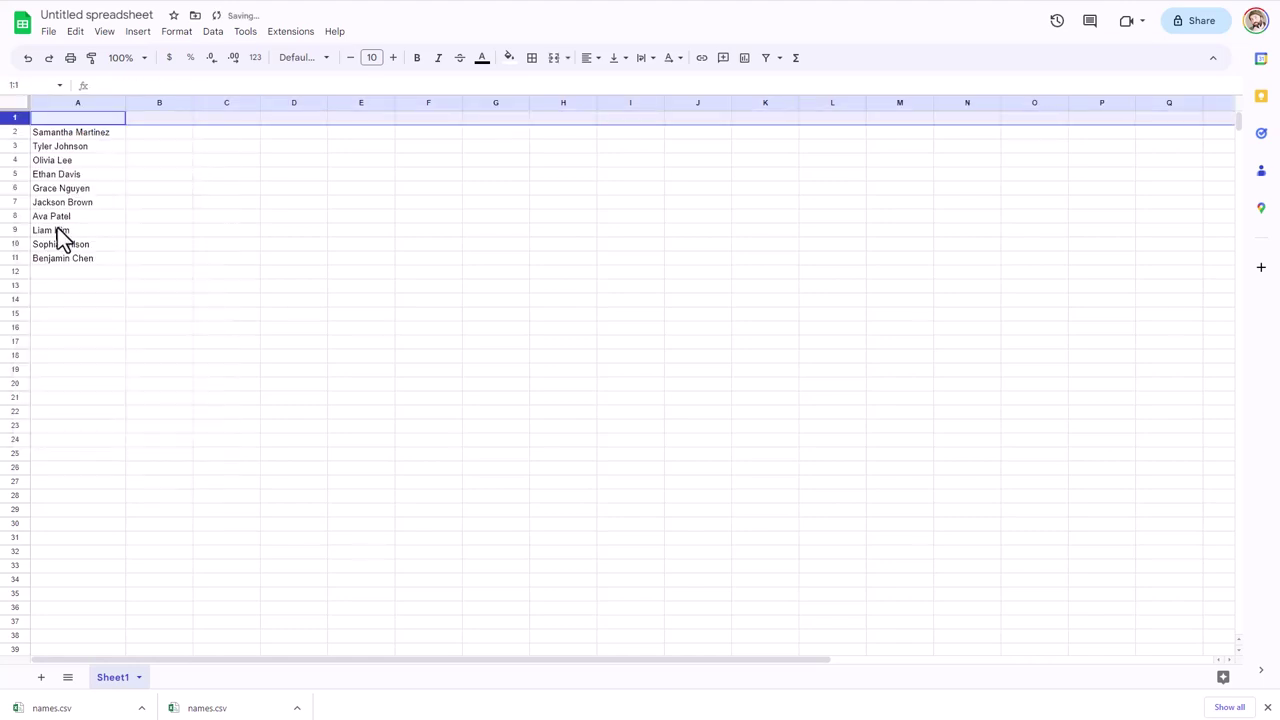
left_click(66, 120)
type("name")
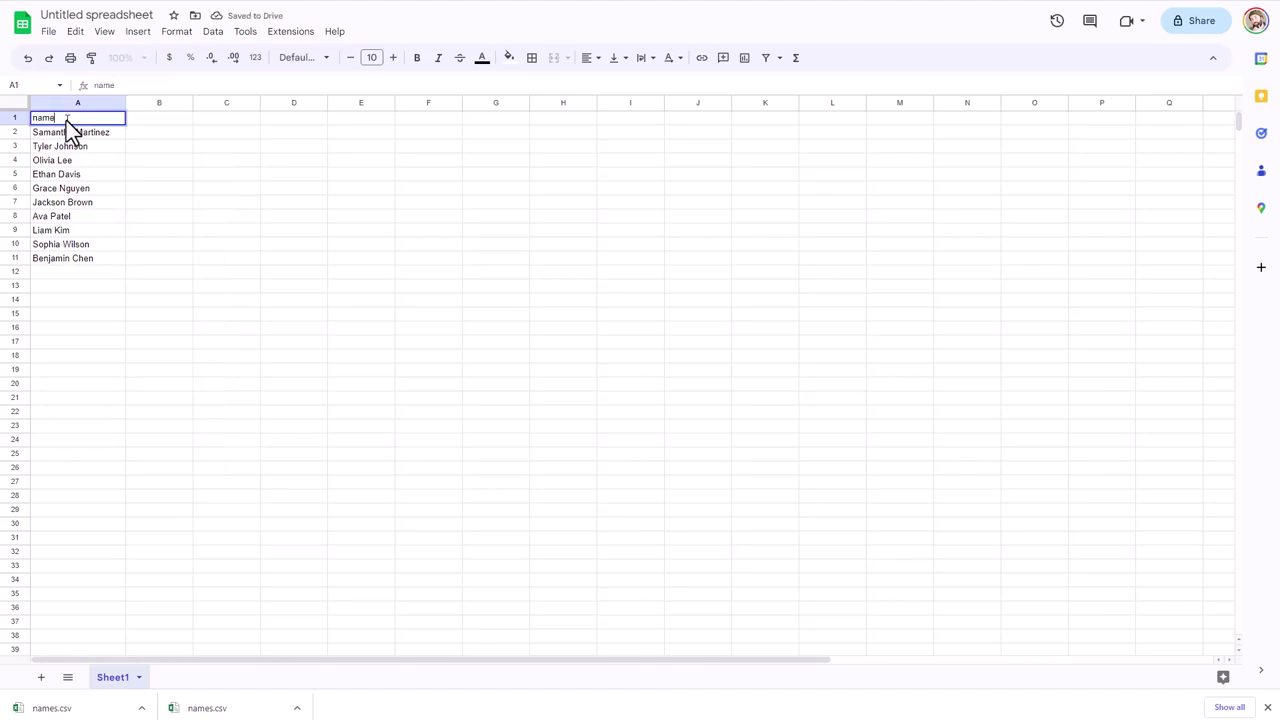
key("Tab")
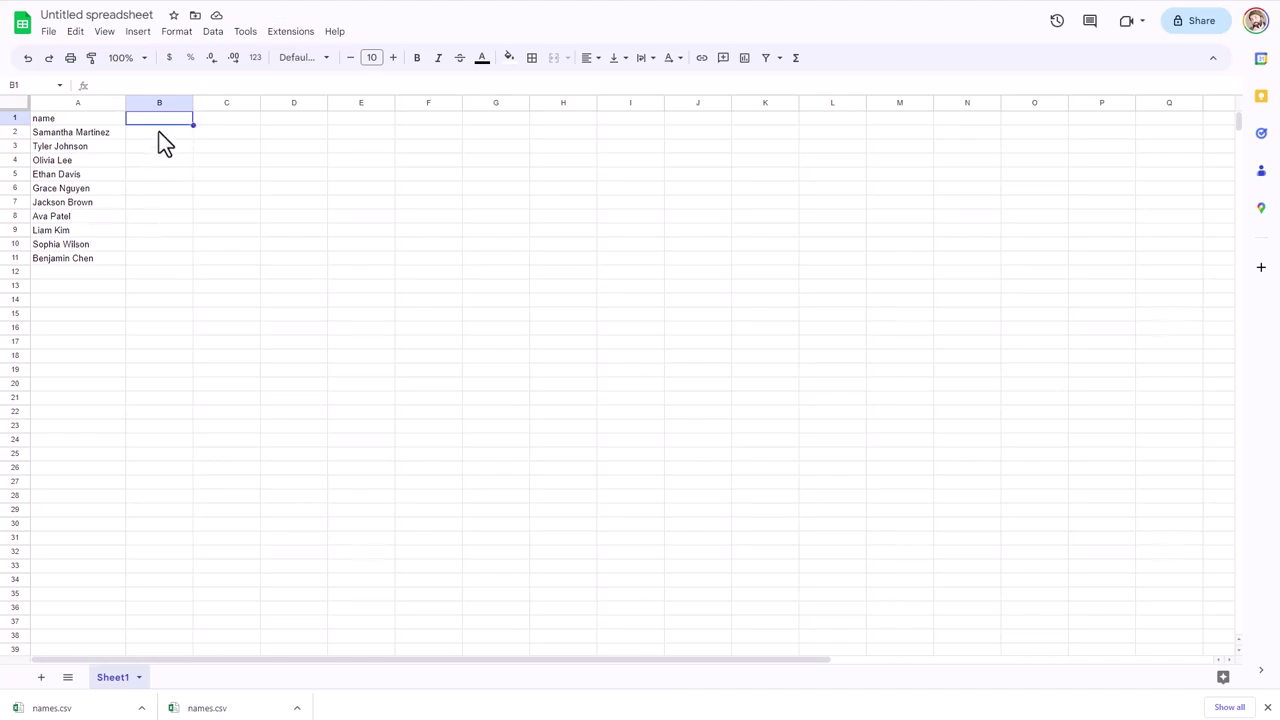
left_click(58, 121)
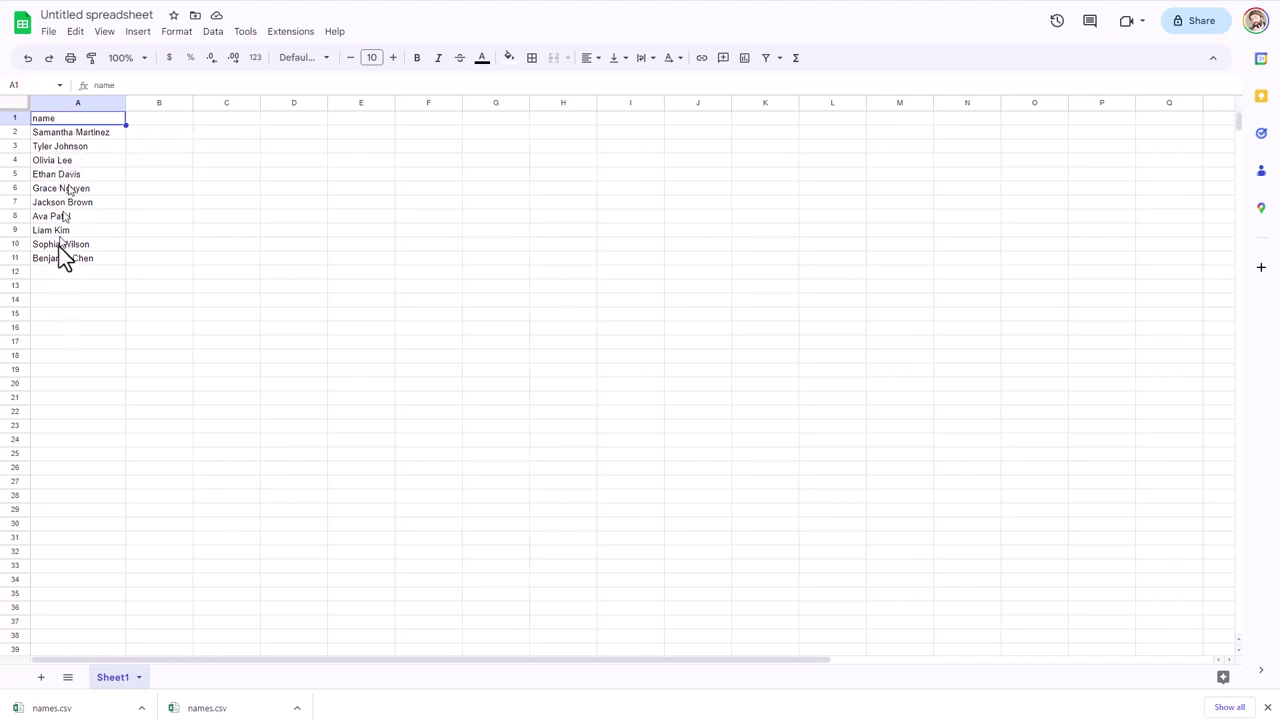
- Download the spreadsheet as a comma-separated values file named "names", replacing the existing file
left_click(48, 32)
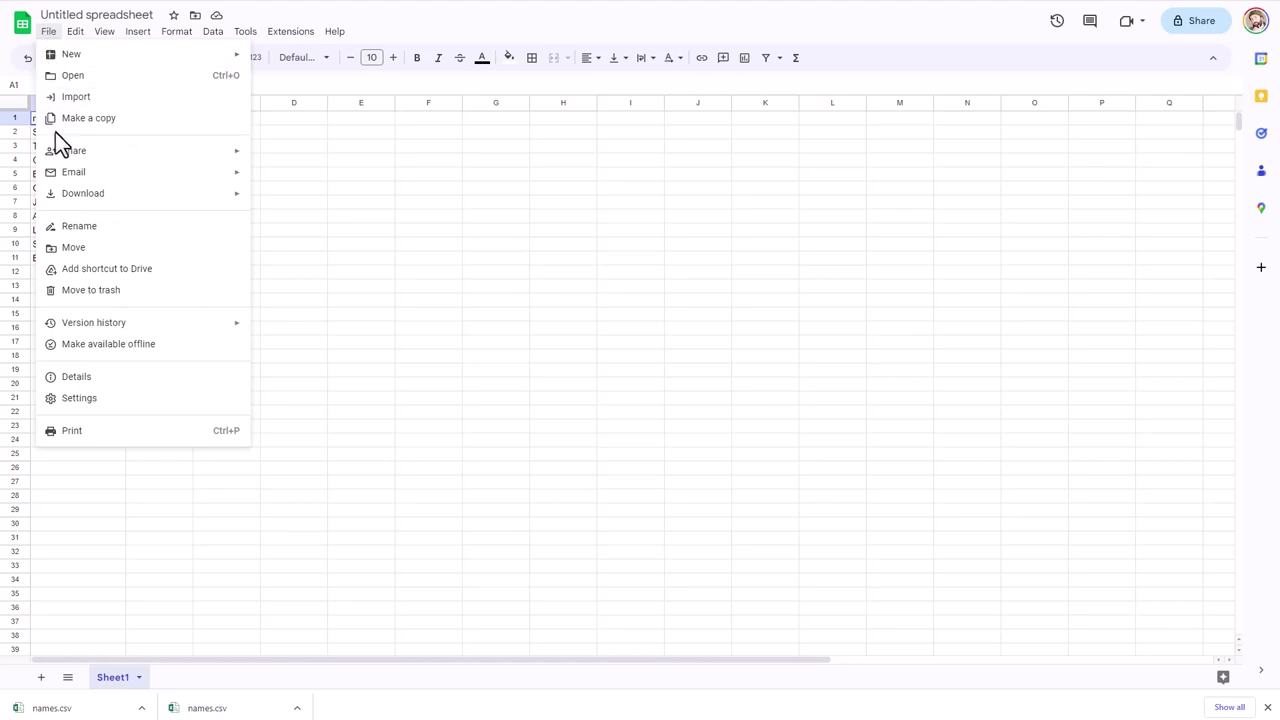
mouse_move(96, 196)
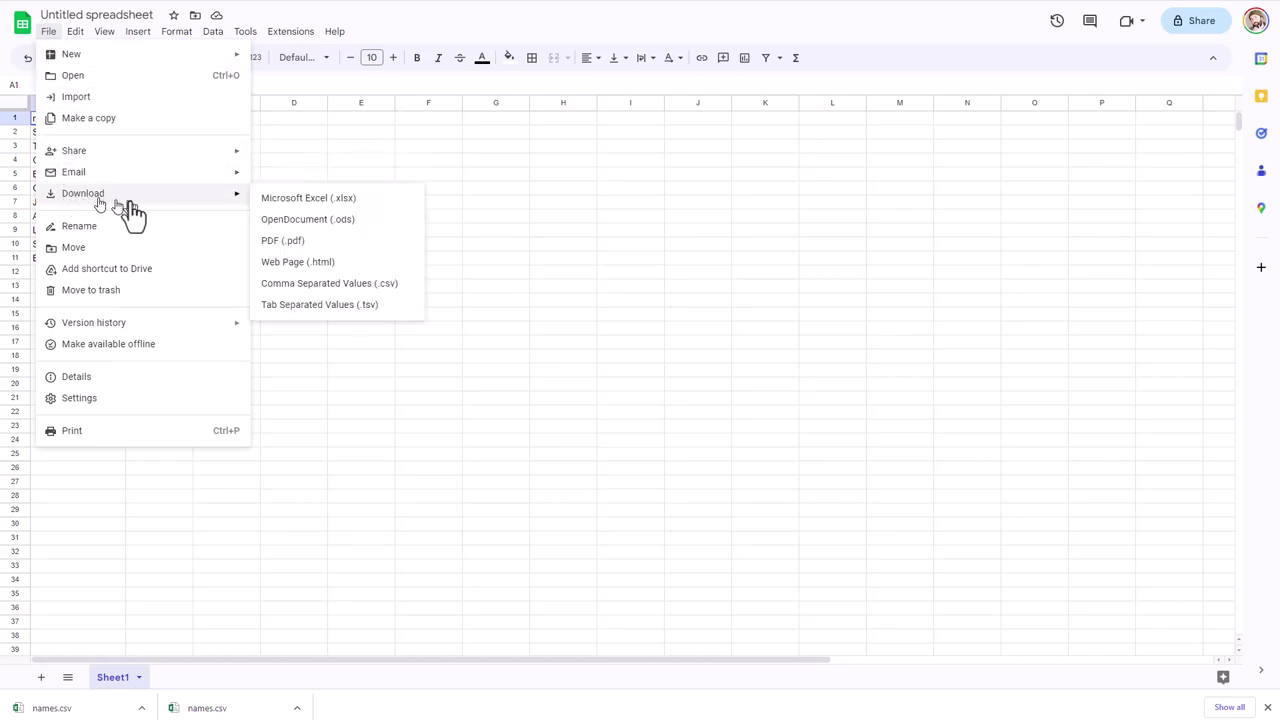
left_click(322, 284)
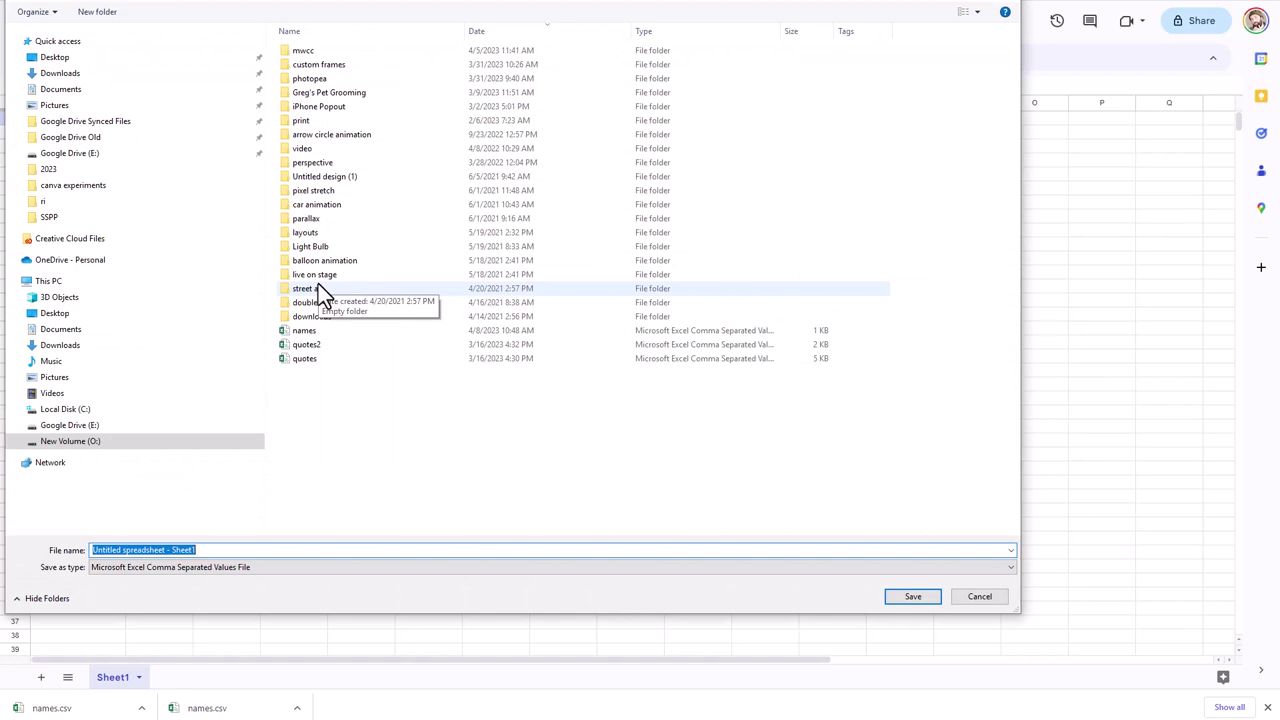
type("names")
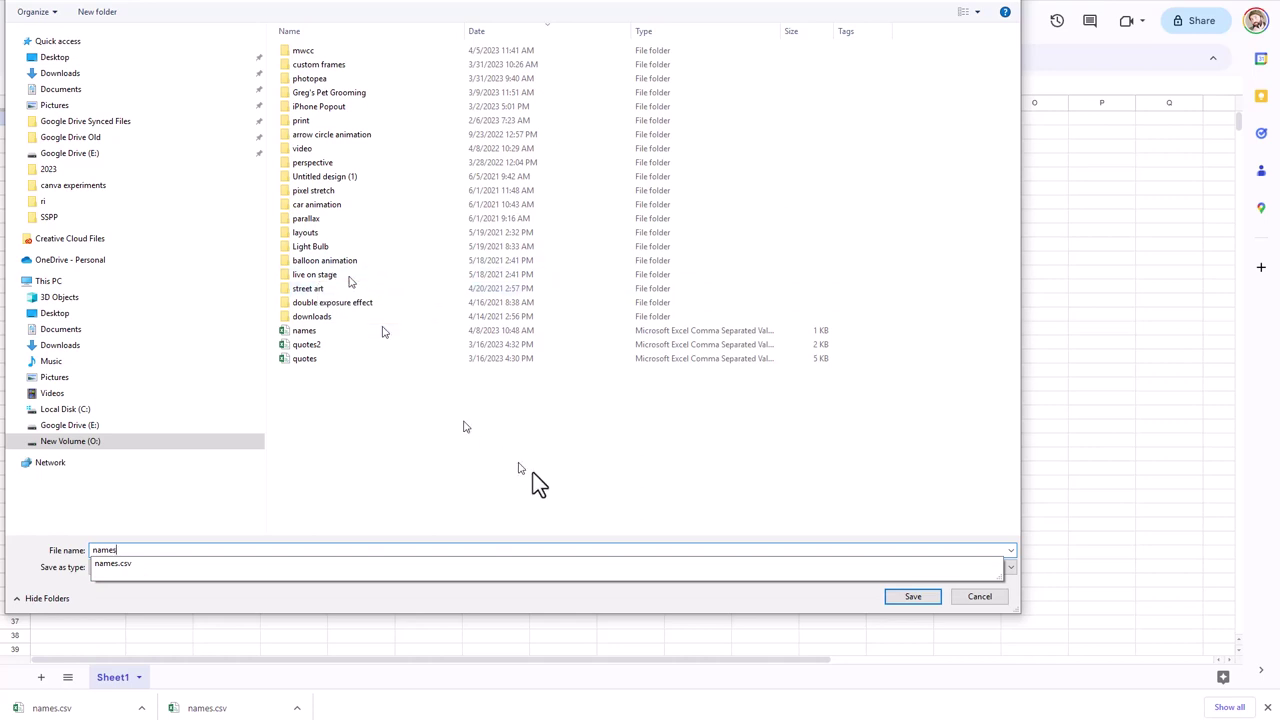
left_click(915, 598)
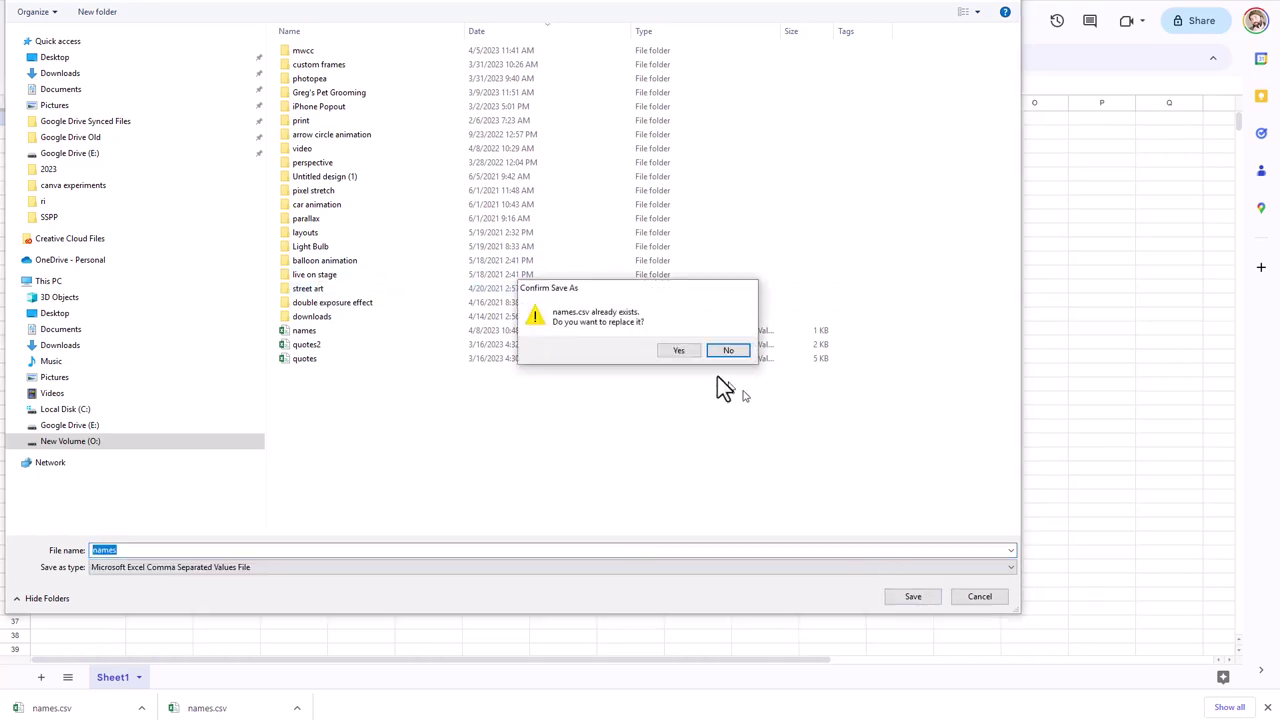
left_click(692, 350)
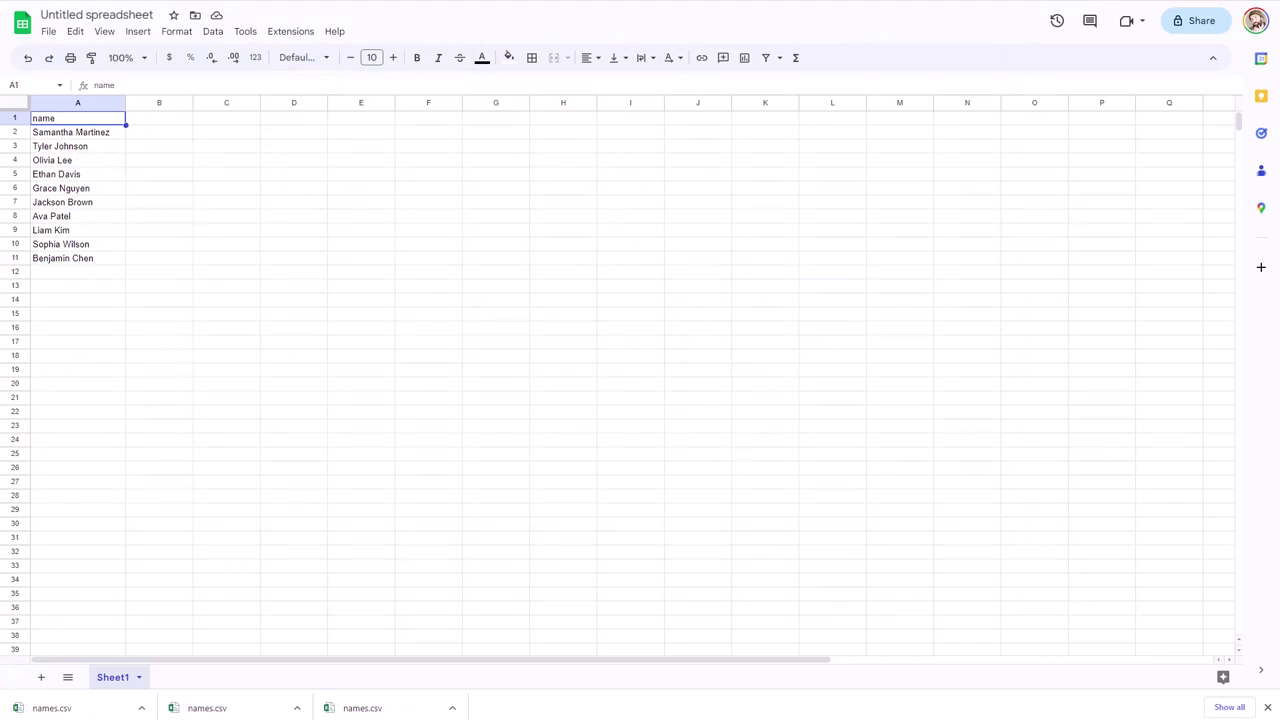
- Switch back to the Canva design and upload the "names" CSV file as the Bulk create data
key("ctrl+Tab")
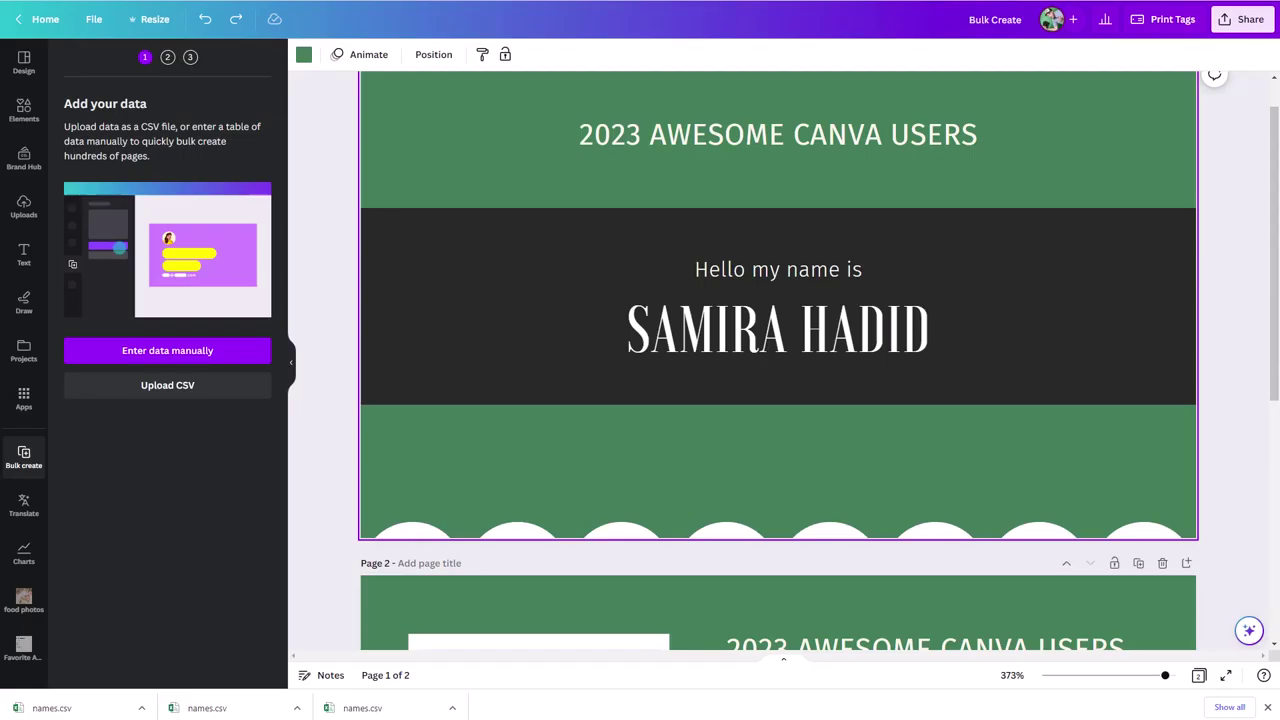
left_click(175, 398)
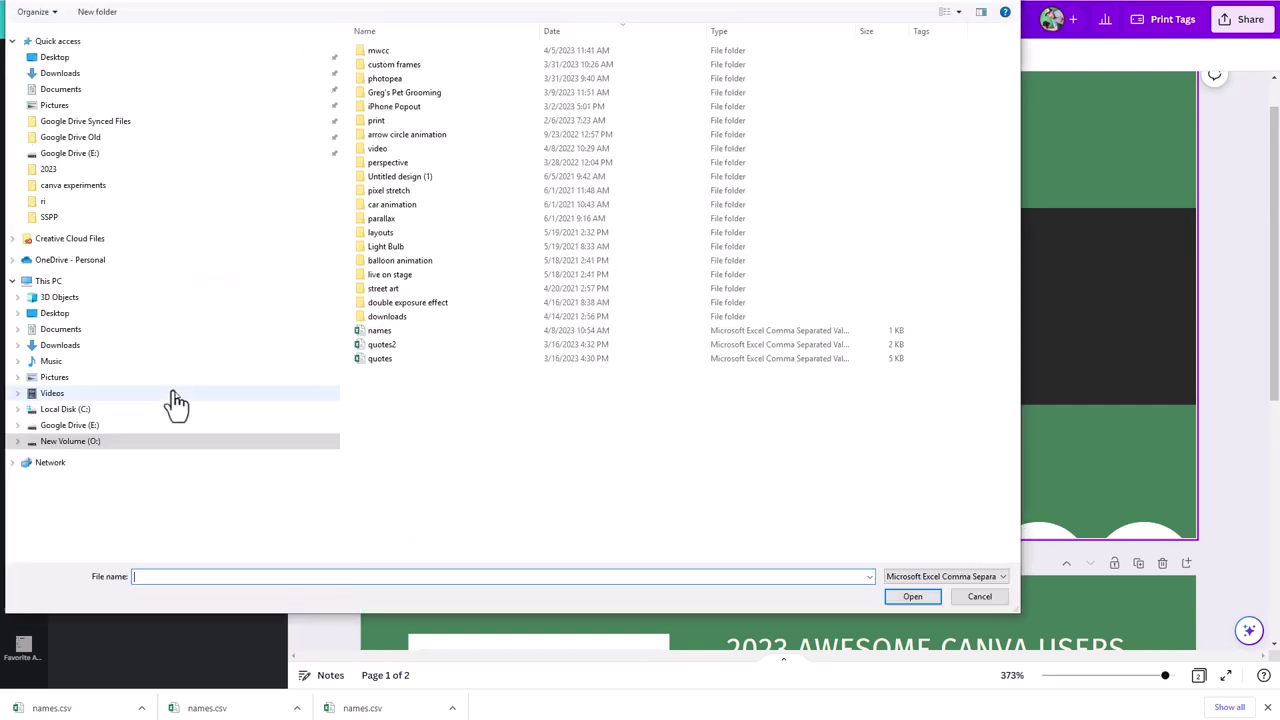
double_click(388, 330)
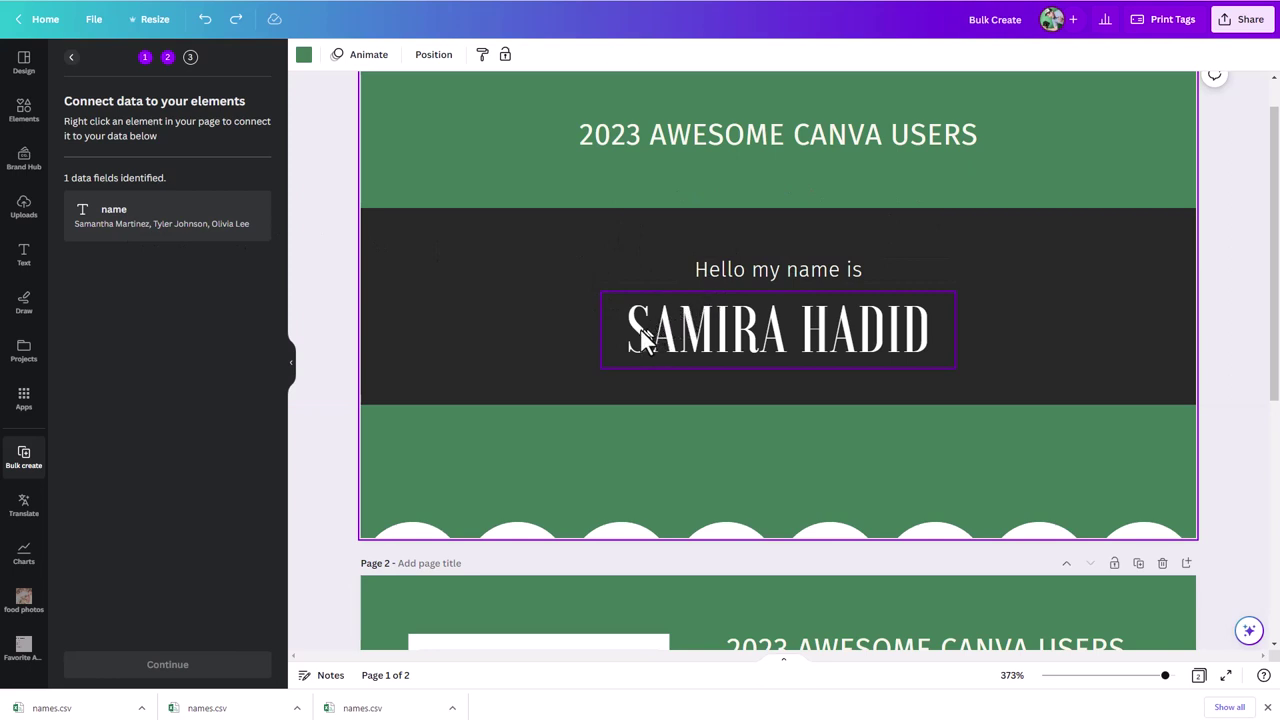
- Connect the large name text on page 1 to the "name" data field
left_click(763, 345)
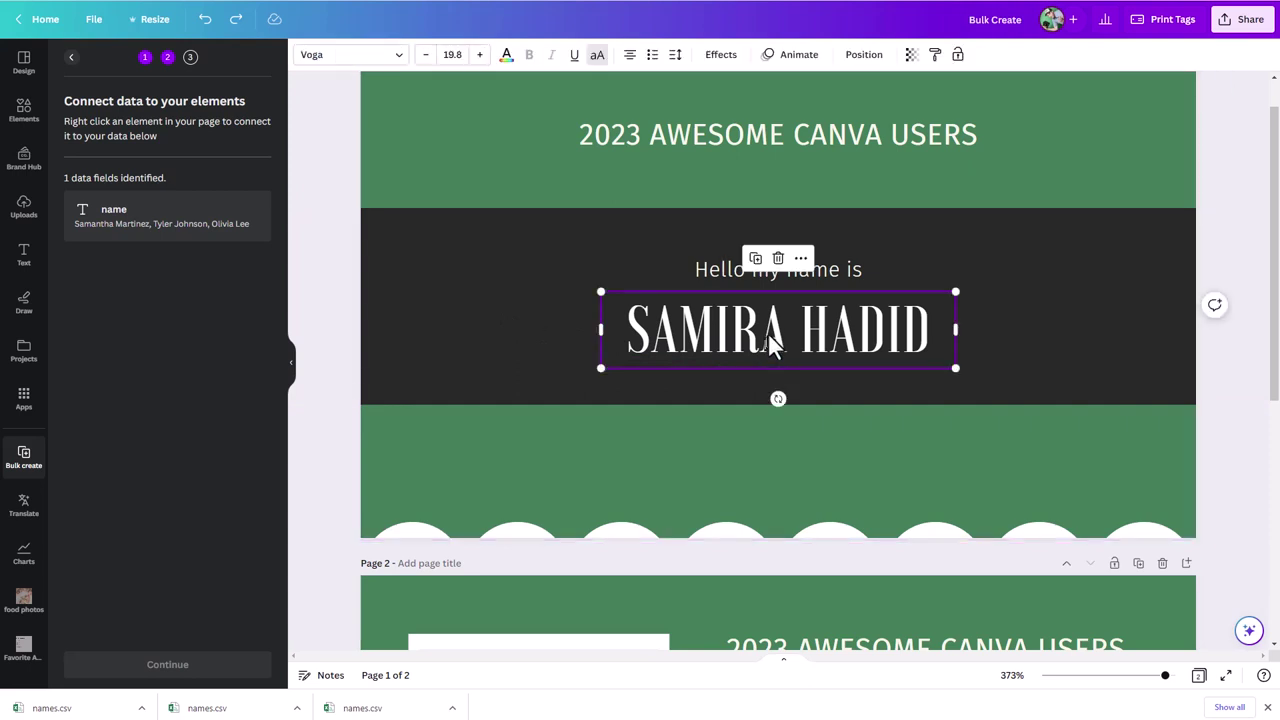
left_click(801, 259)
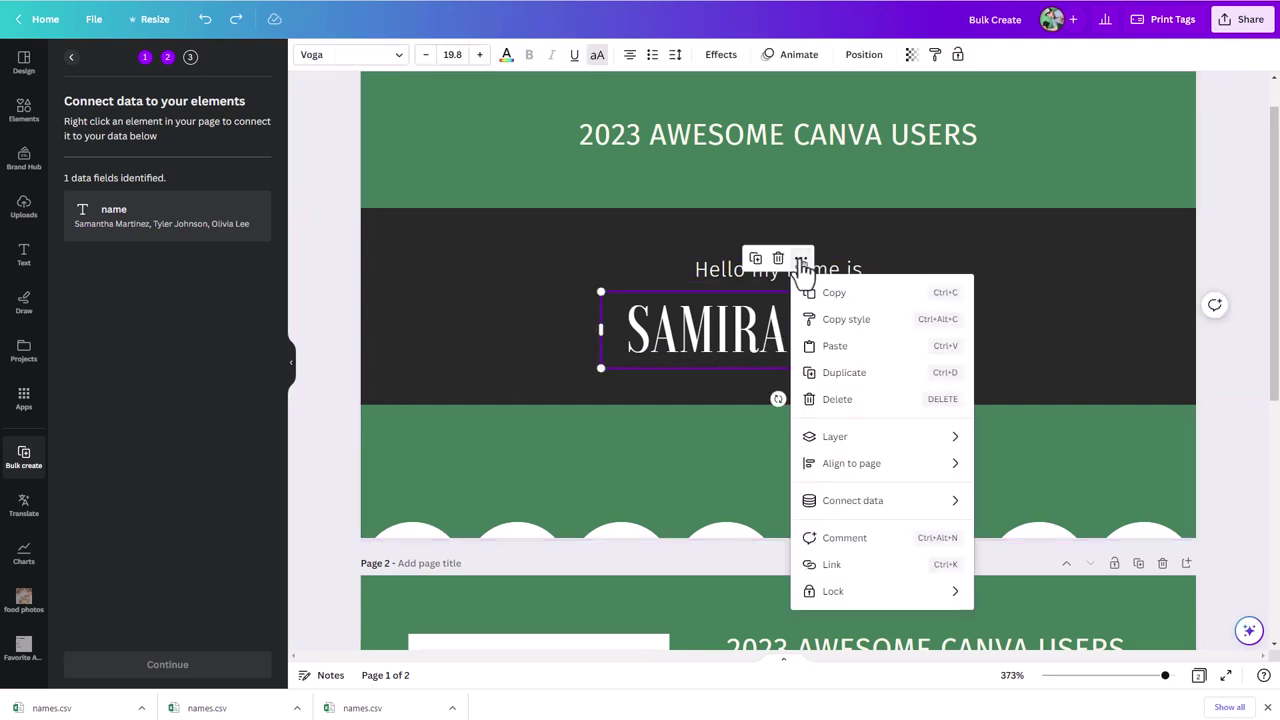
mouse_move(866, 512)
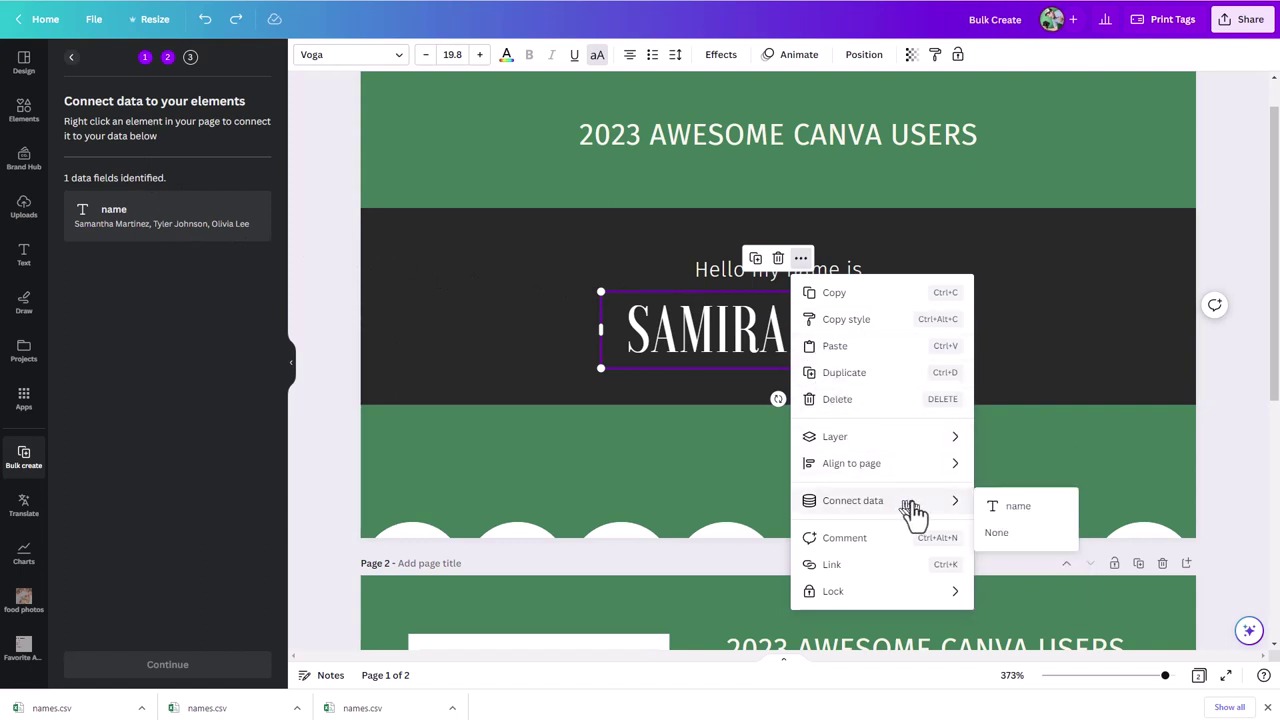
left_click(1008, 508)
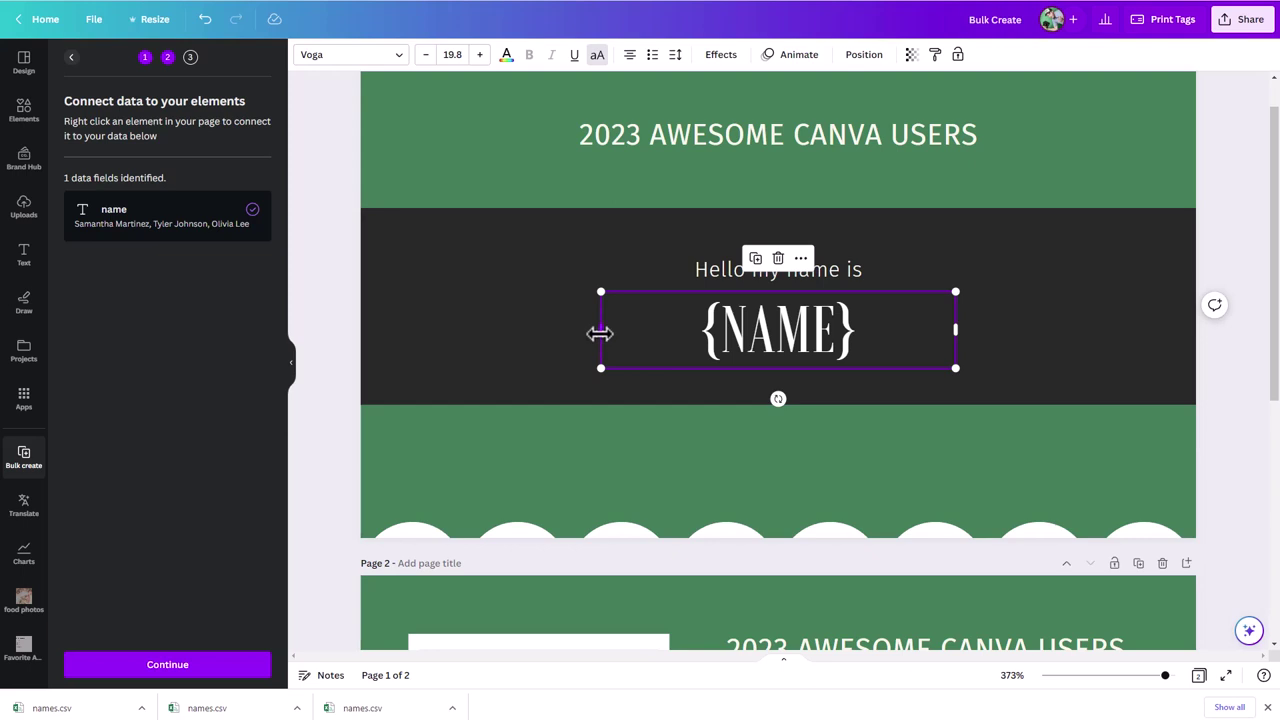
- Widen the {NAME} text box on page 1 evenly on both sides to span most of the page width
left_click_drag(599, 334, 650, 334)
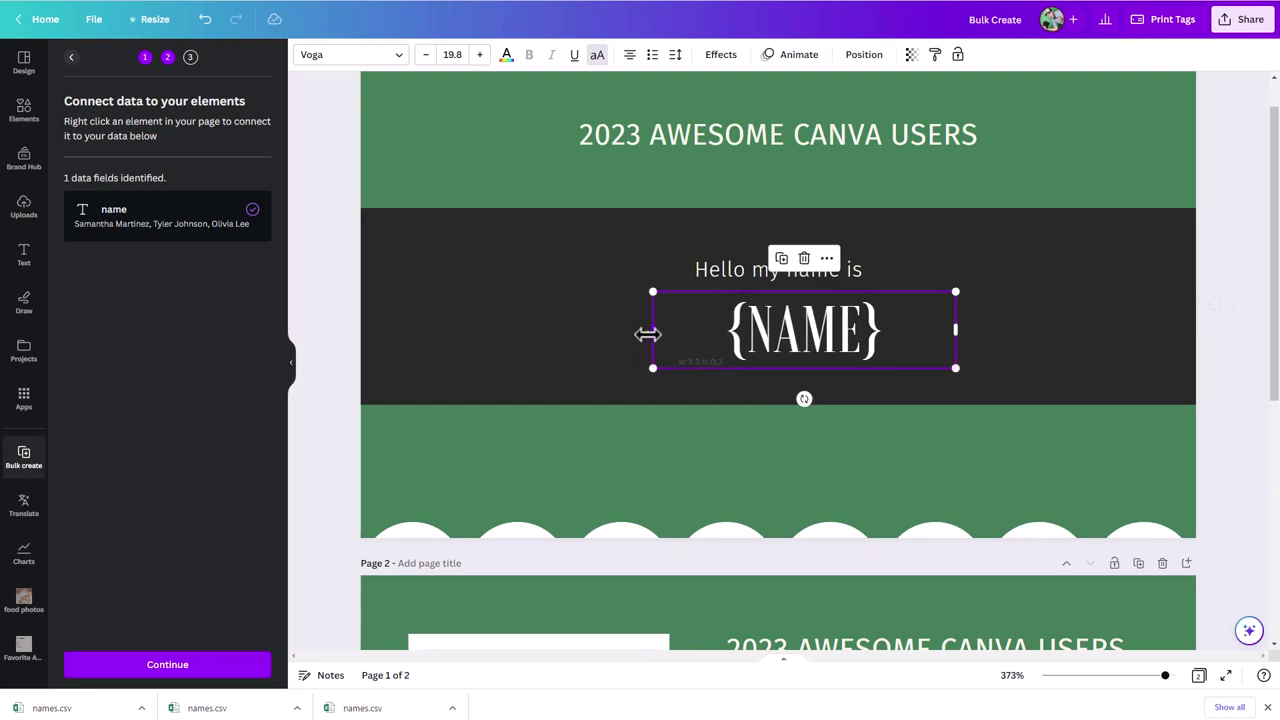
key("ctrl+z")
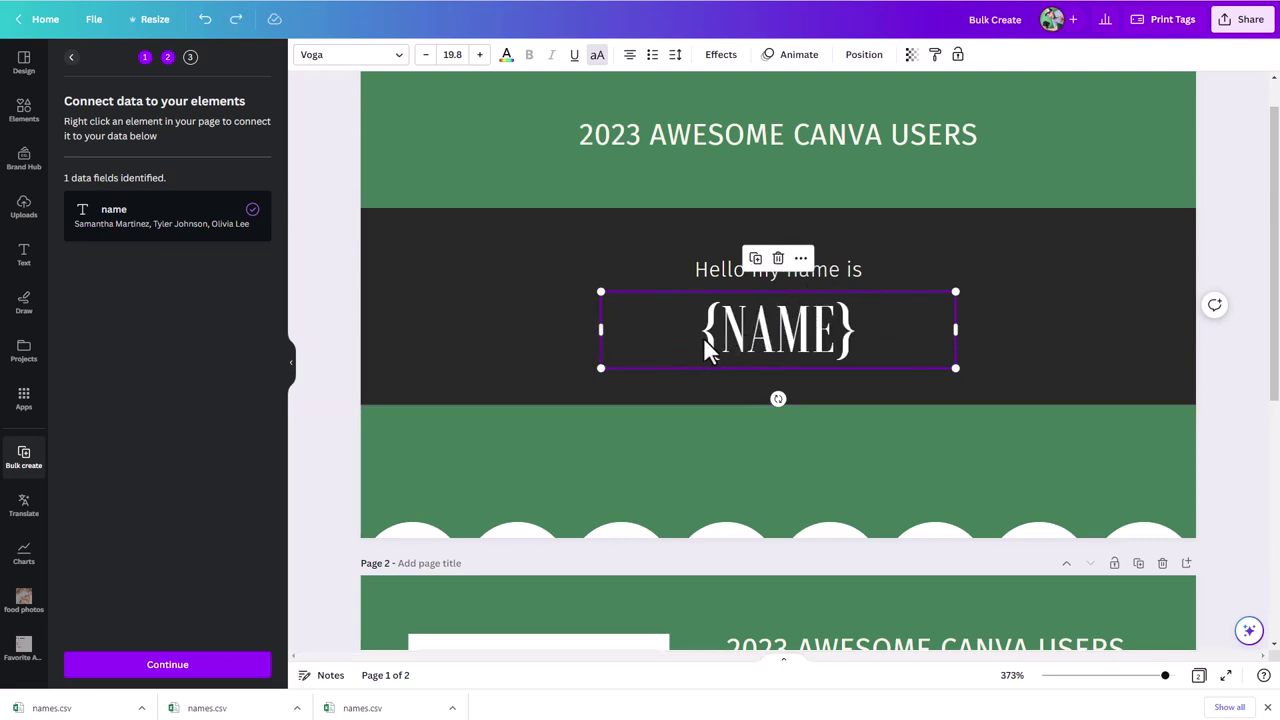
left_click_drag(601, 330, 729, 331)
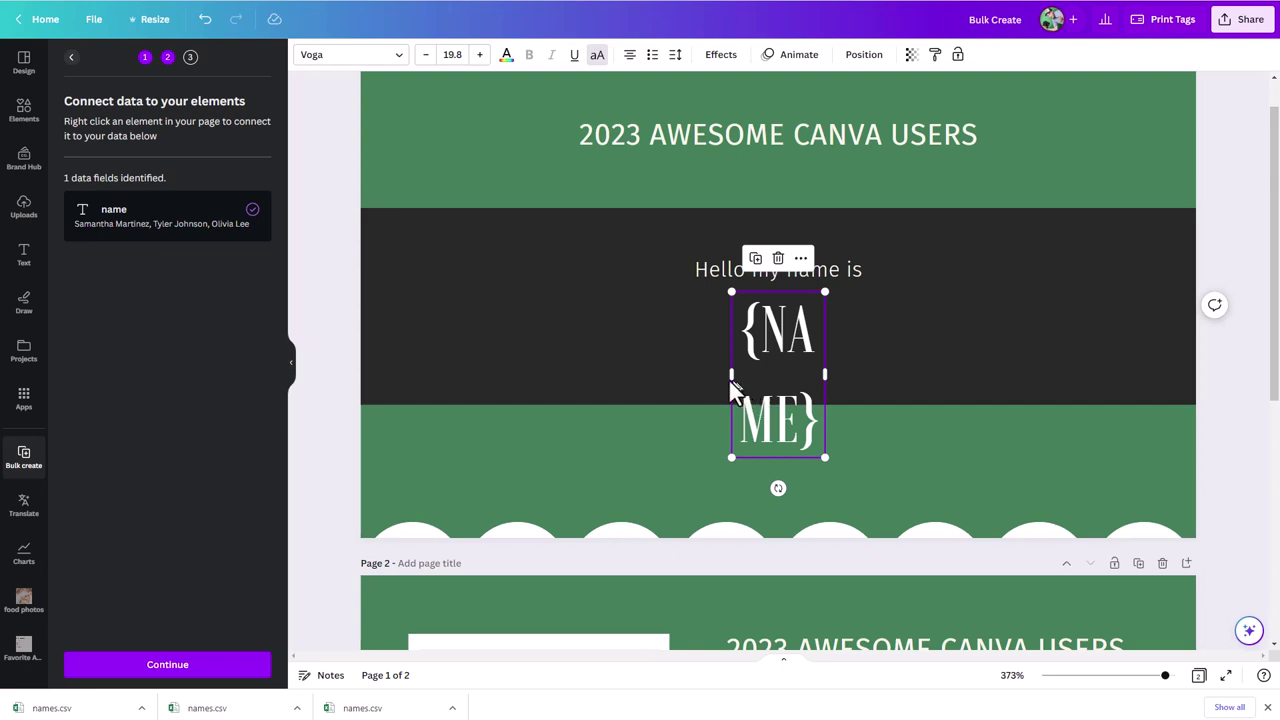
left_click_drag(725, 377, 672, 379)
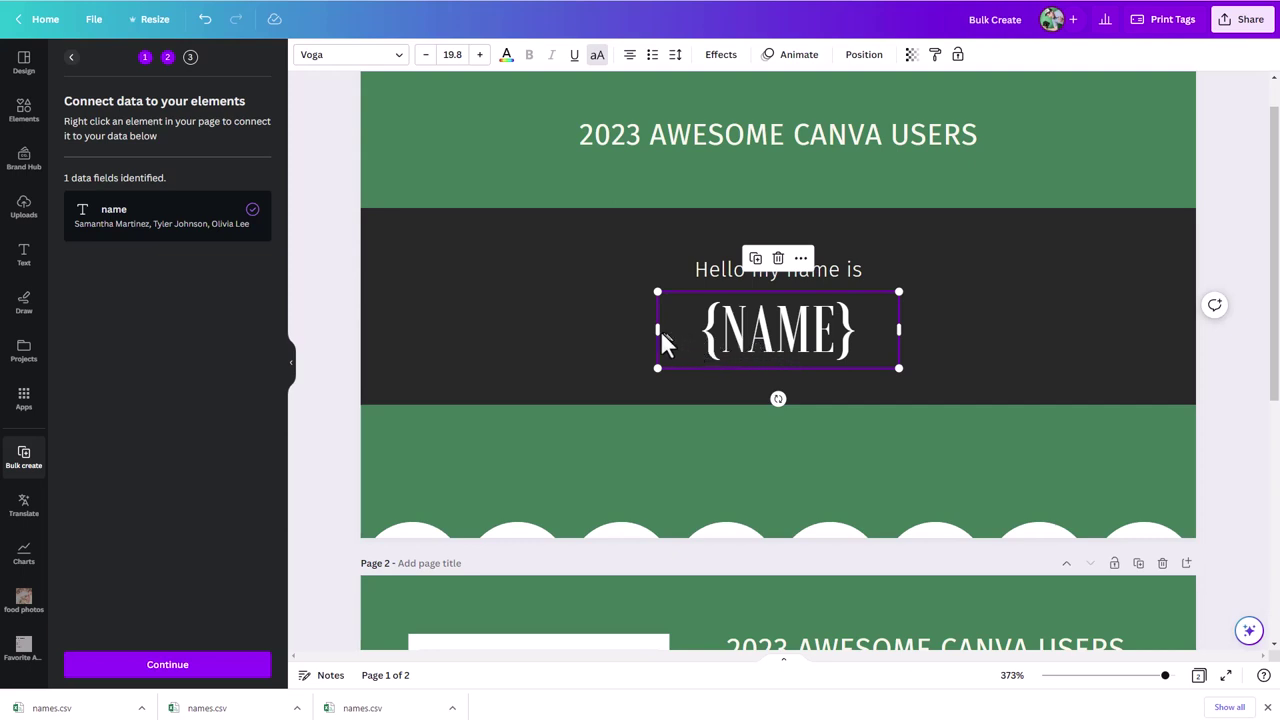
left_click_drag(655, 331, 430, 336)
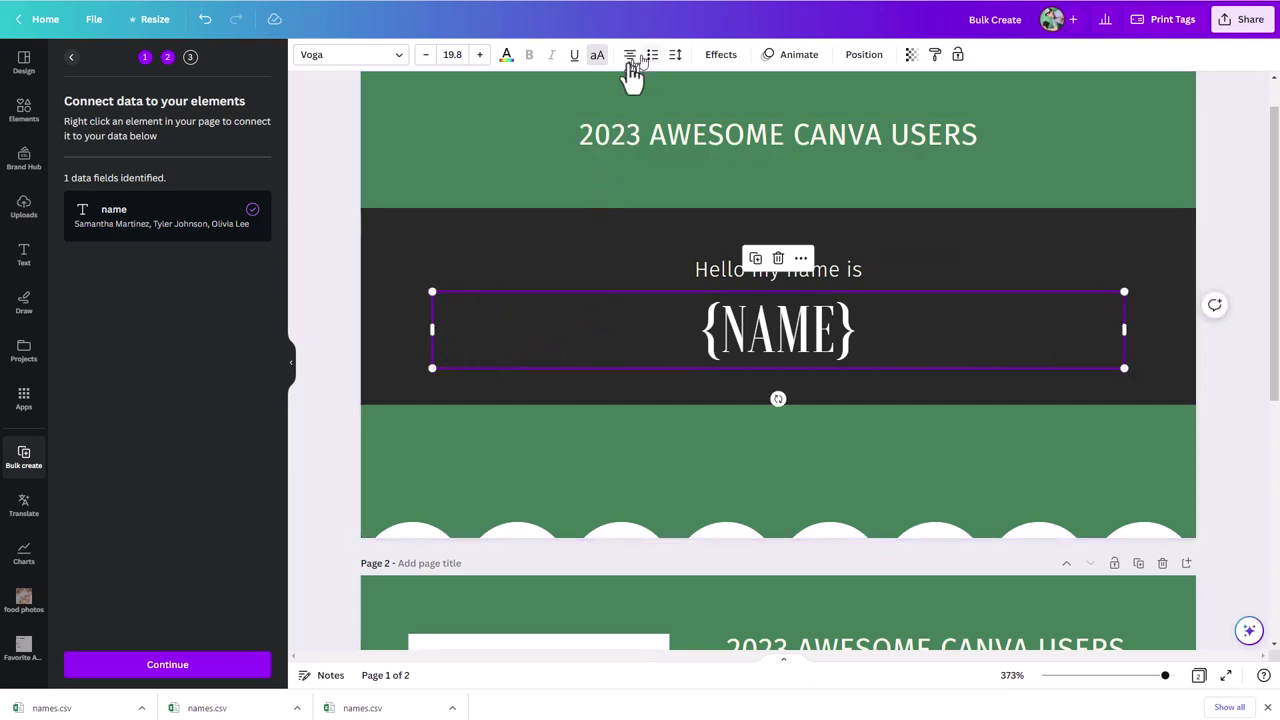
- Set the font size of the {NAME} placeholder text to 18
double_click(785, 340)
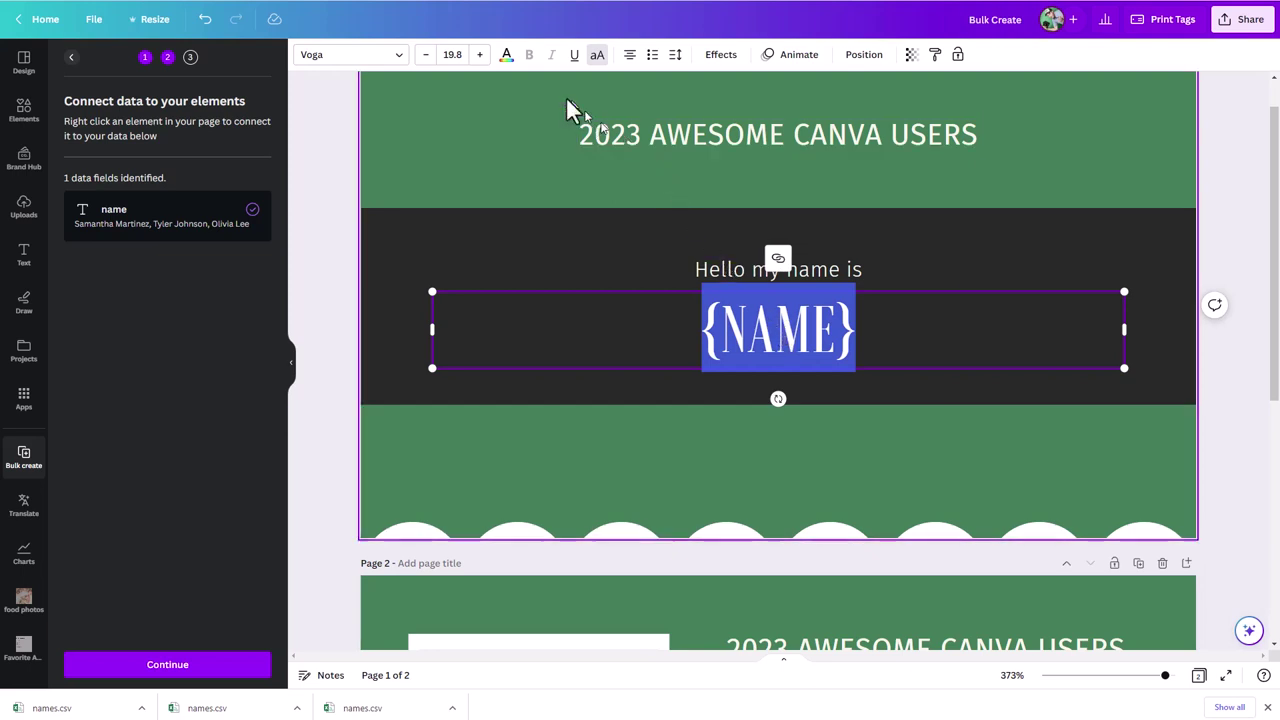
left_click(452, 55)
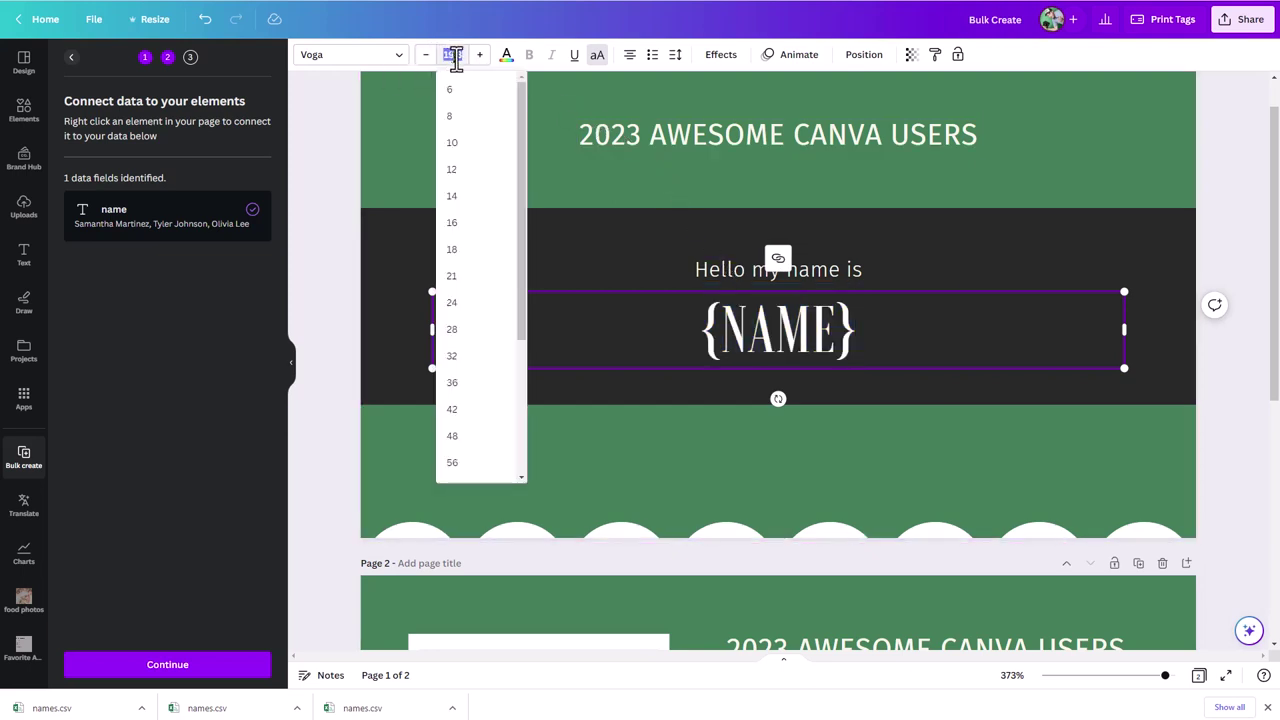
left_click(451, 252)
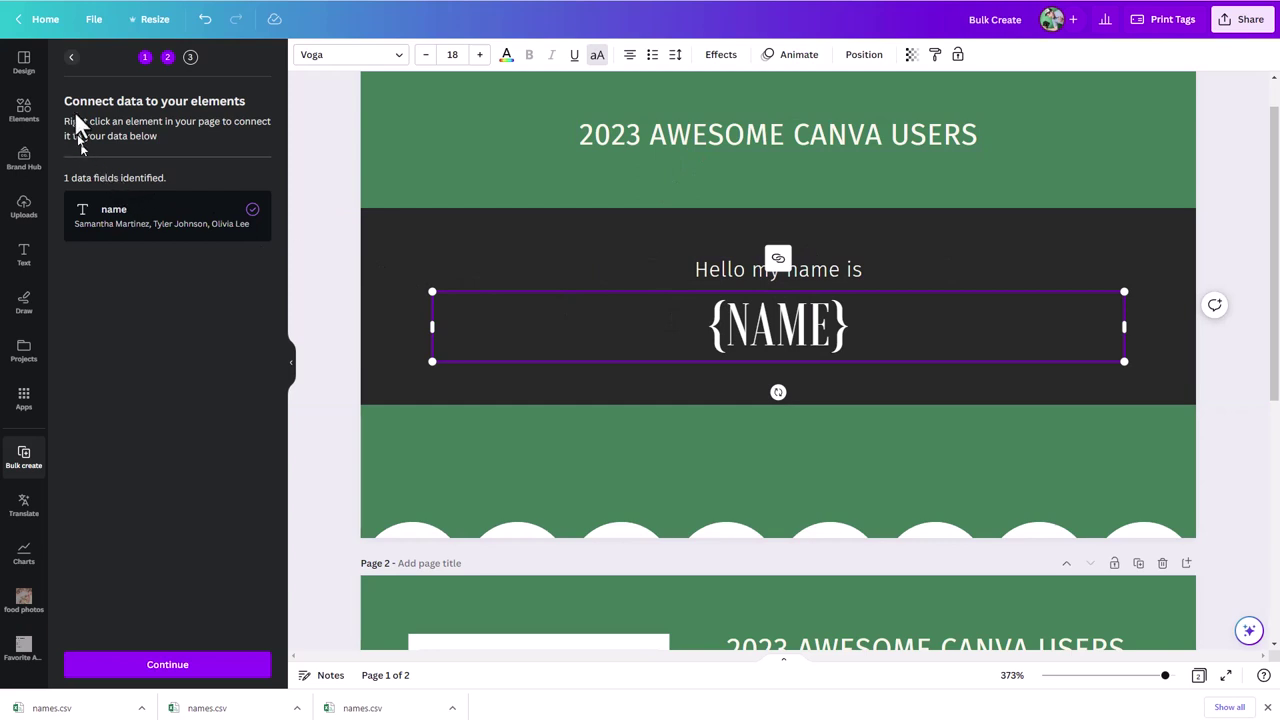
- Continue to the Apply data stage, keep all ten names selected and generate the pages
left_click(171, 668)
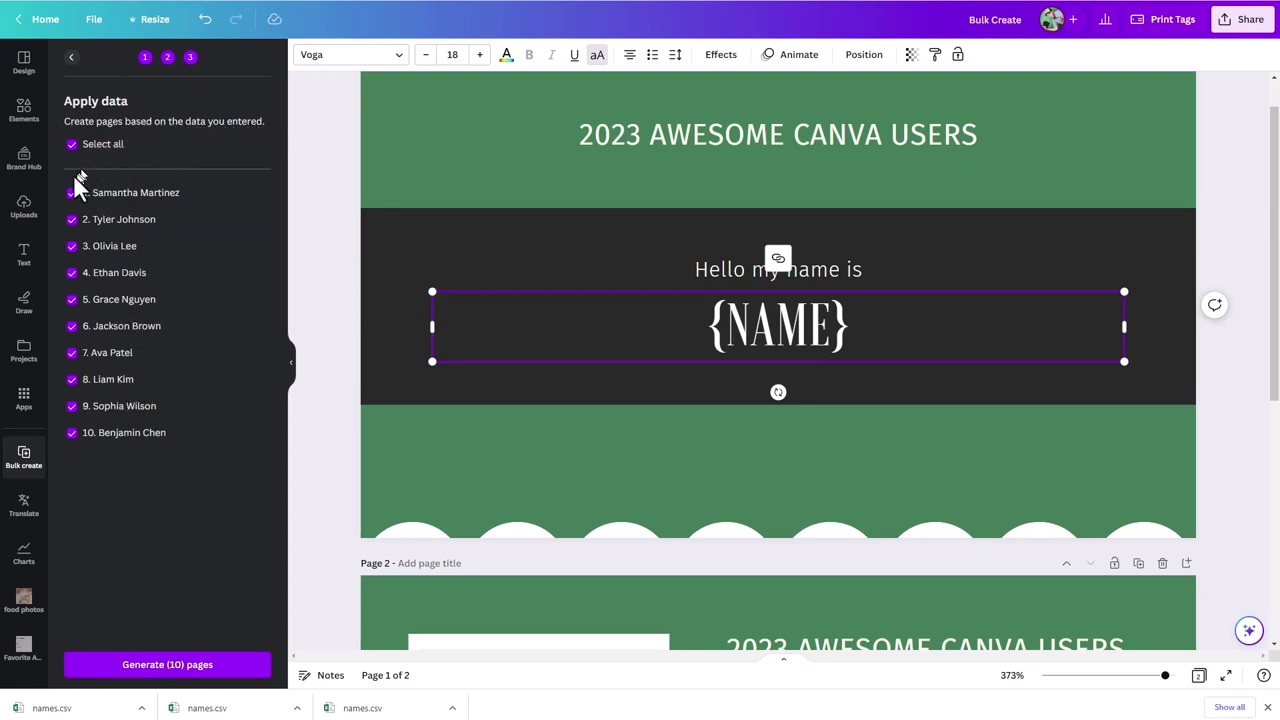
left_click(72, 220)
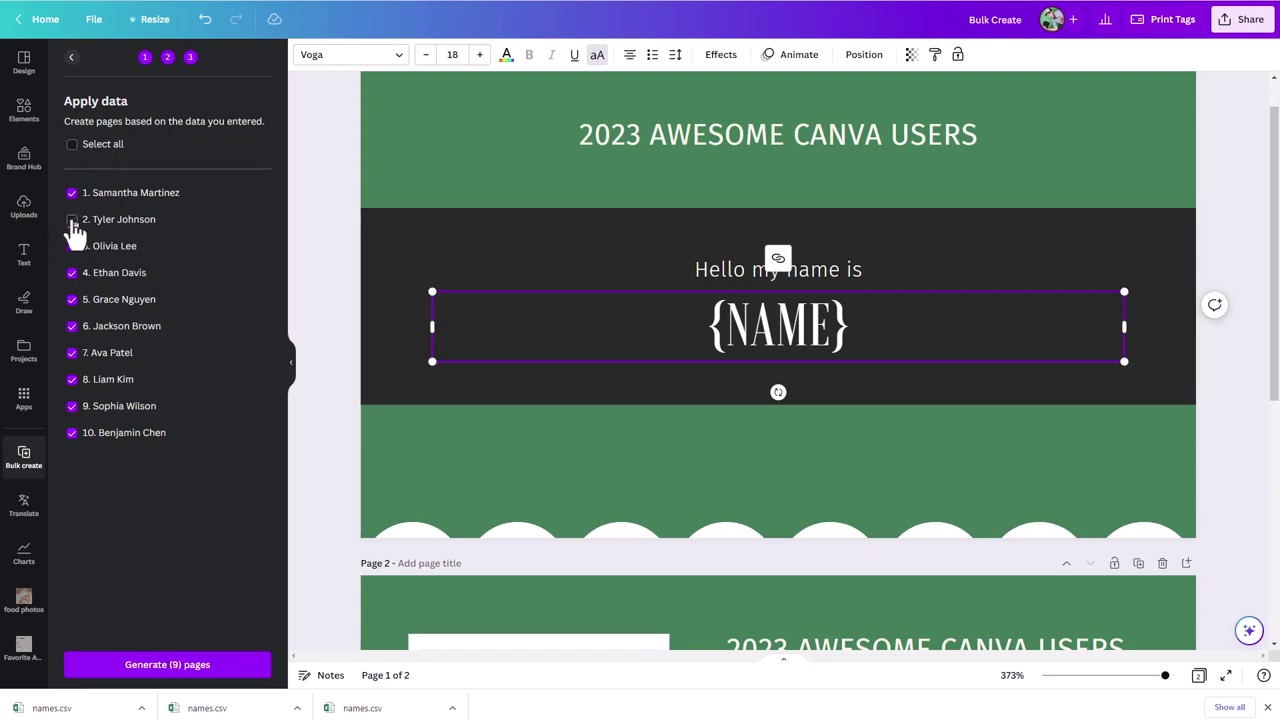
left_click(72, 220)
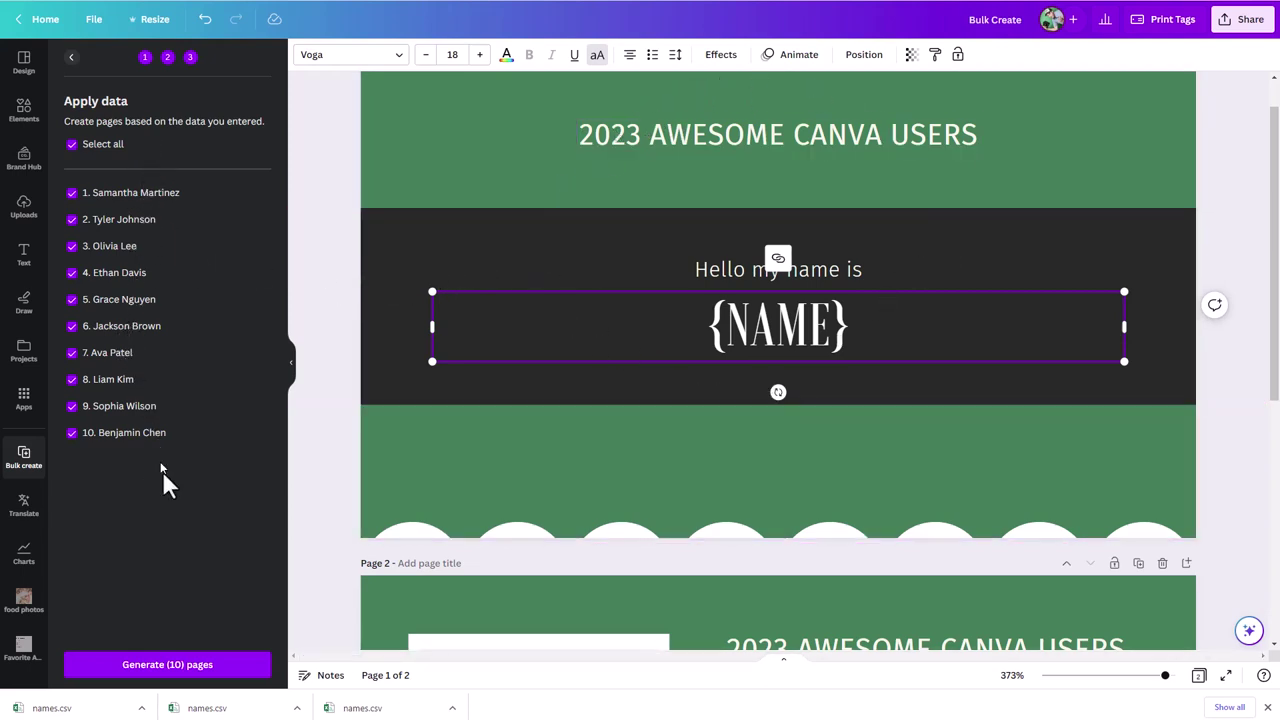
left_click(167, 665)
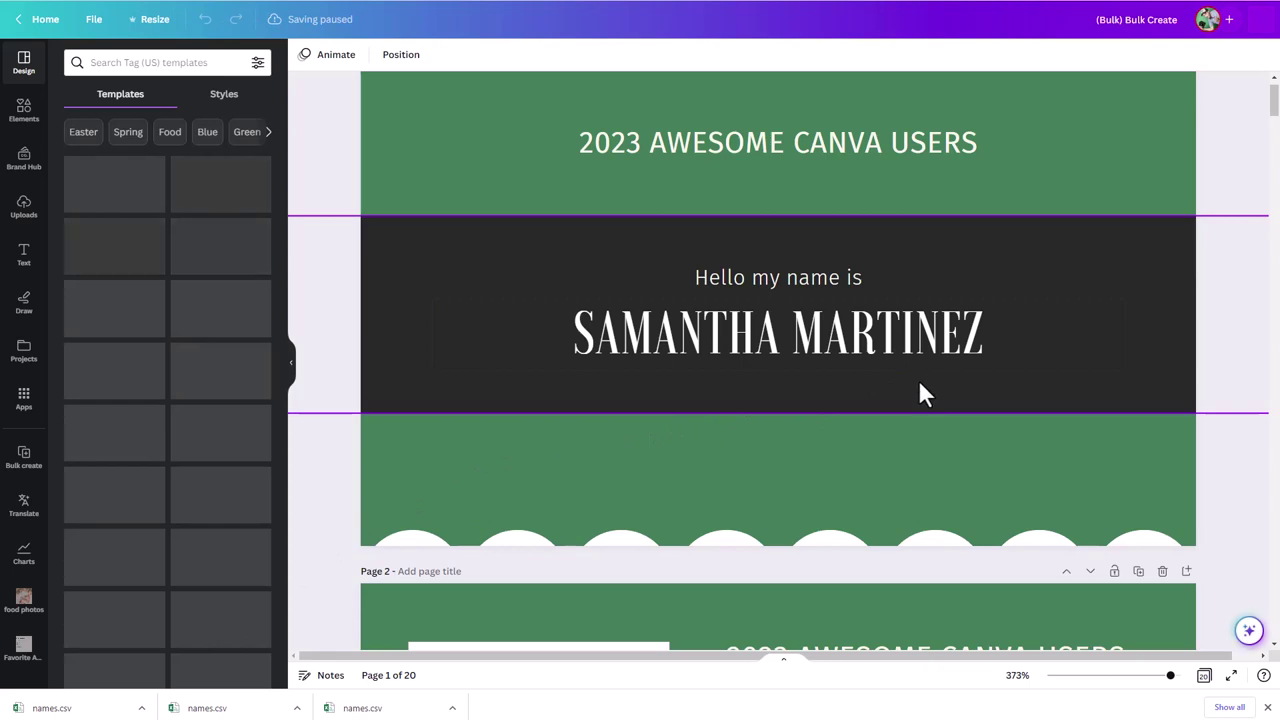
- Examine the first three generated pages, comparing the name on the plain layout with the name on the photo layout
scroll(918, 391, "down", 4)
scroll(868, 430, "down", 3)
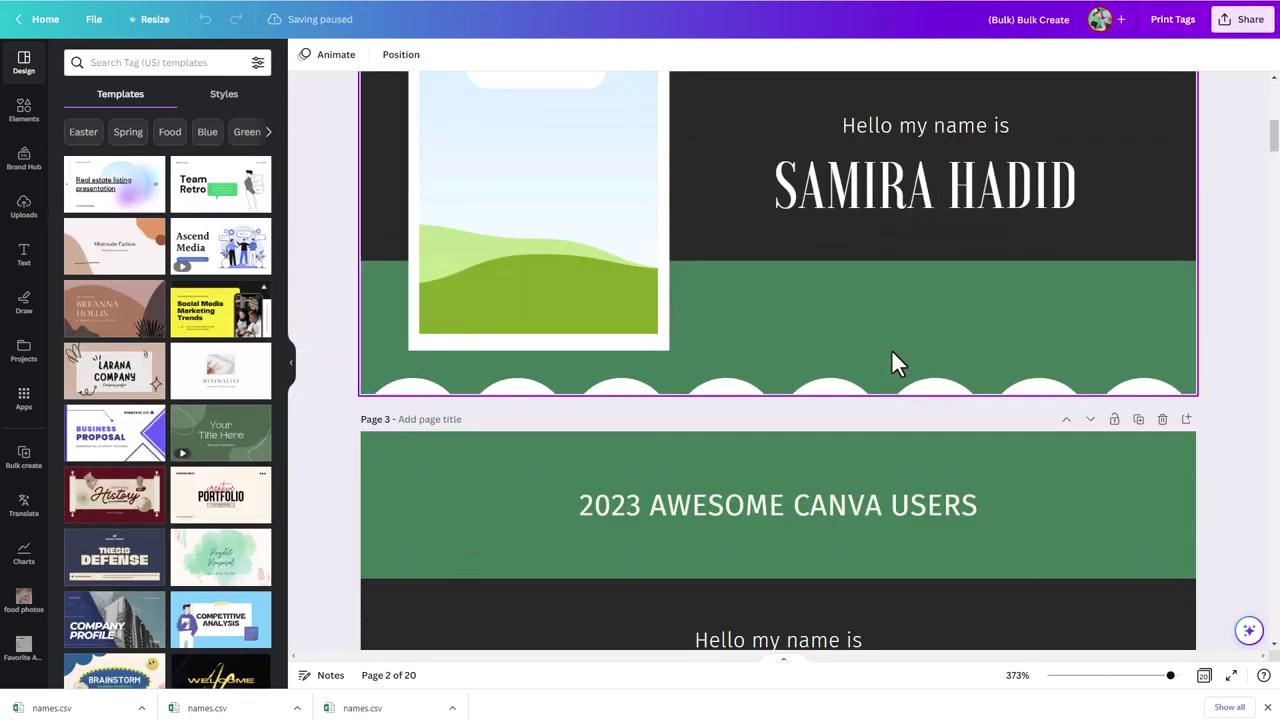
scroll(891, 349, "up", 2)
scroll(890, 349, "down", 3)
scroll(889, 345, "up", 3)
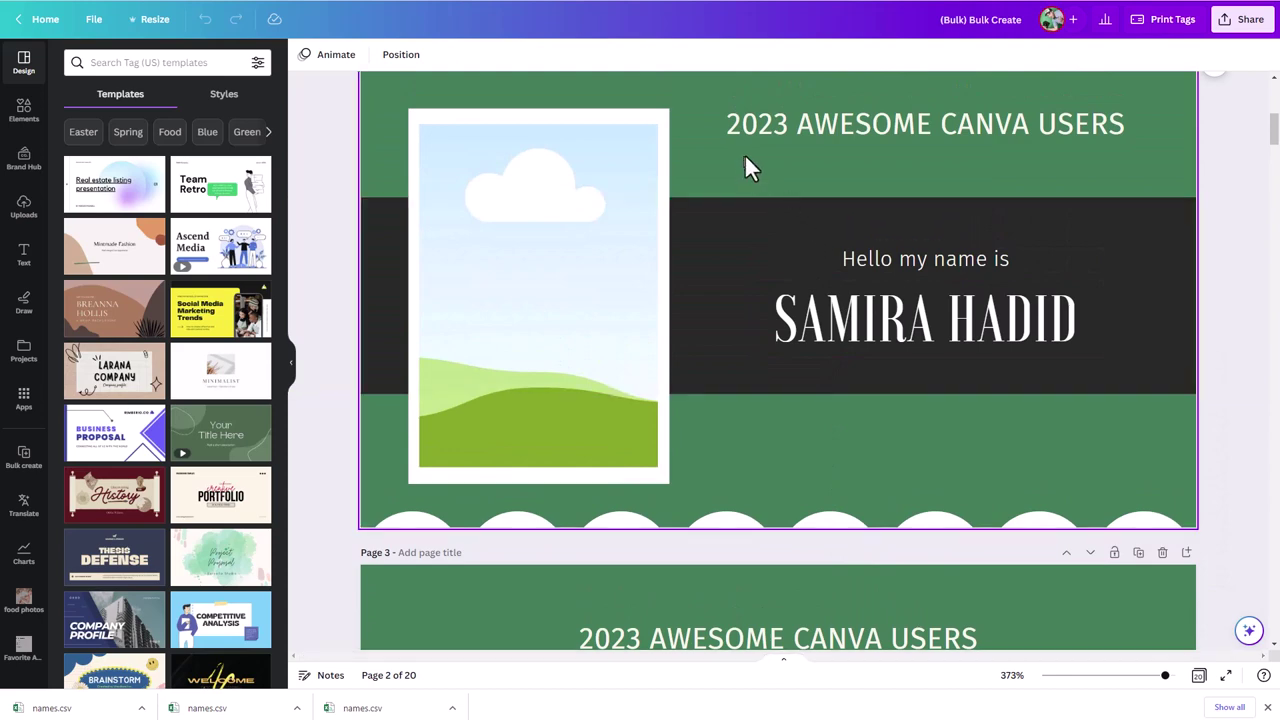
scroll(748, 168, "down", 5)
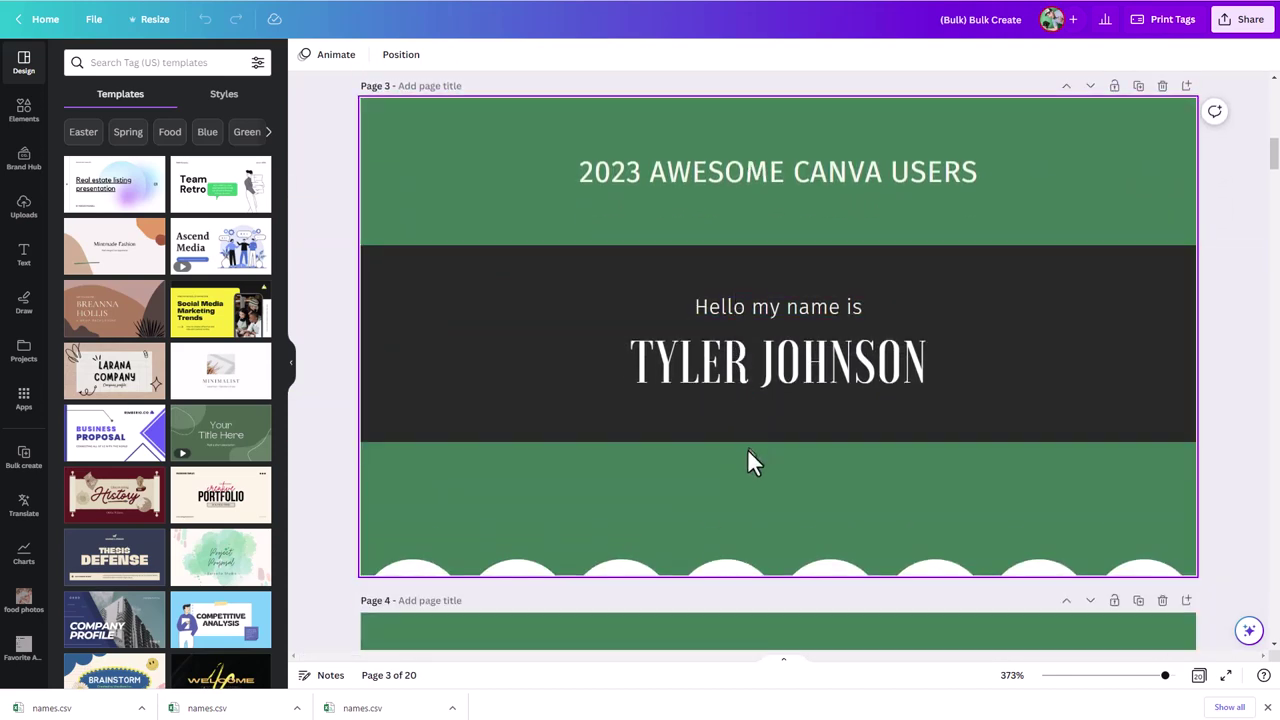
scroll(760, 450, "up", 5)
scroll(717, 433, "up", 3)
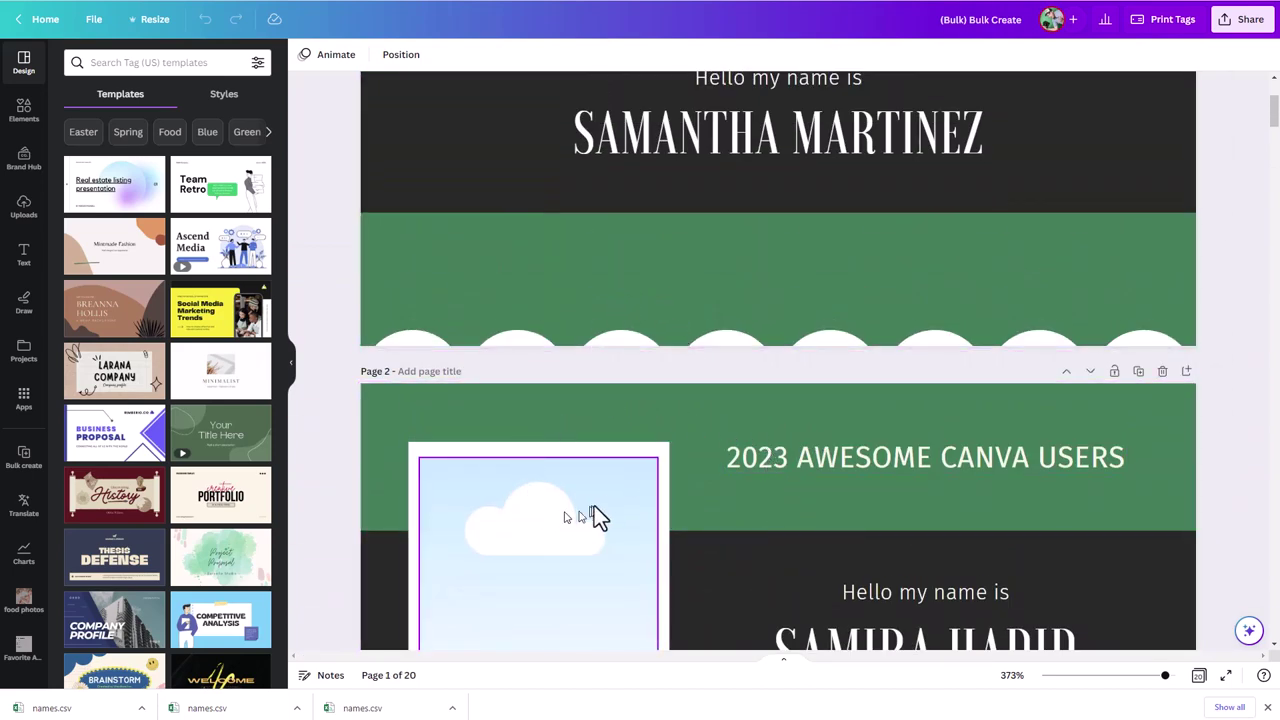
scroll(603, 497, "down", 1)
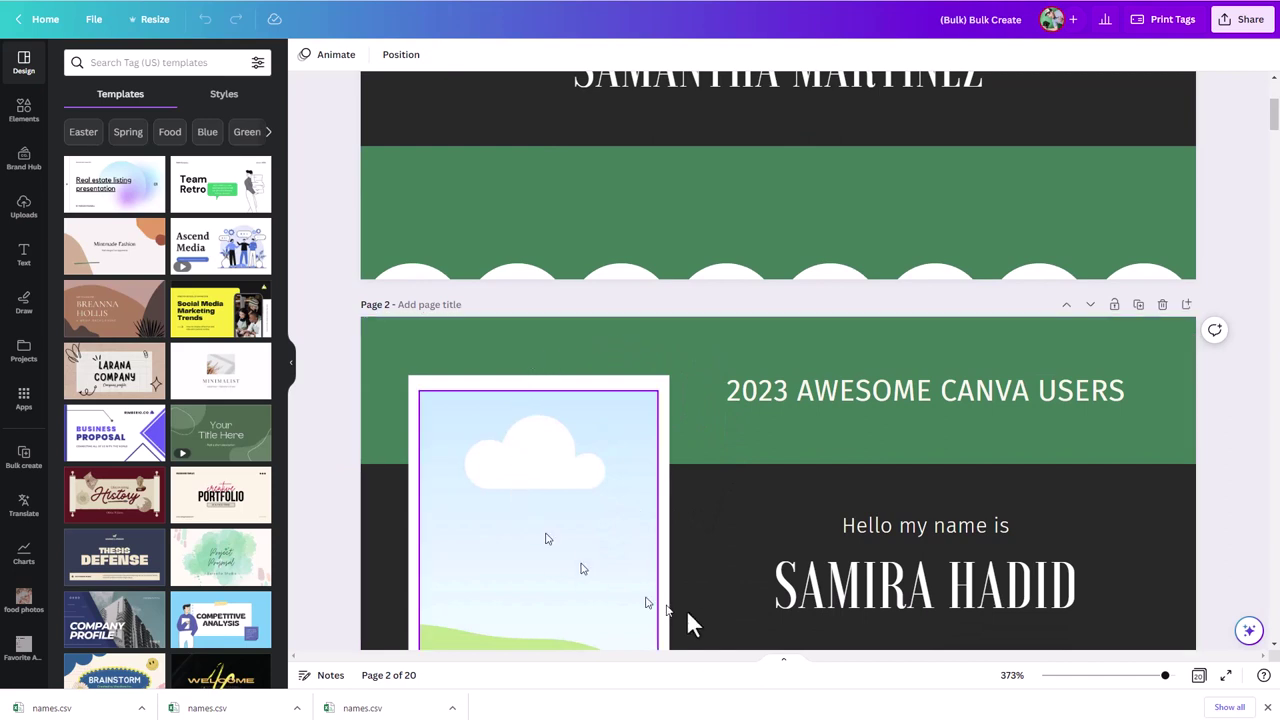
scroll(790, 485, "down", 3)
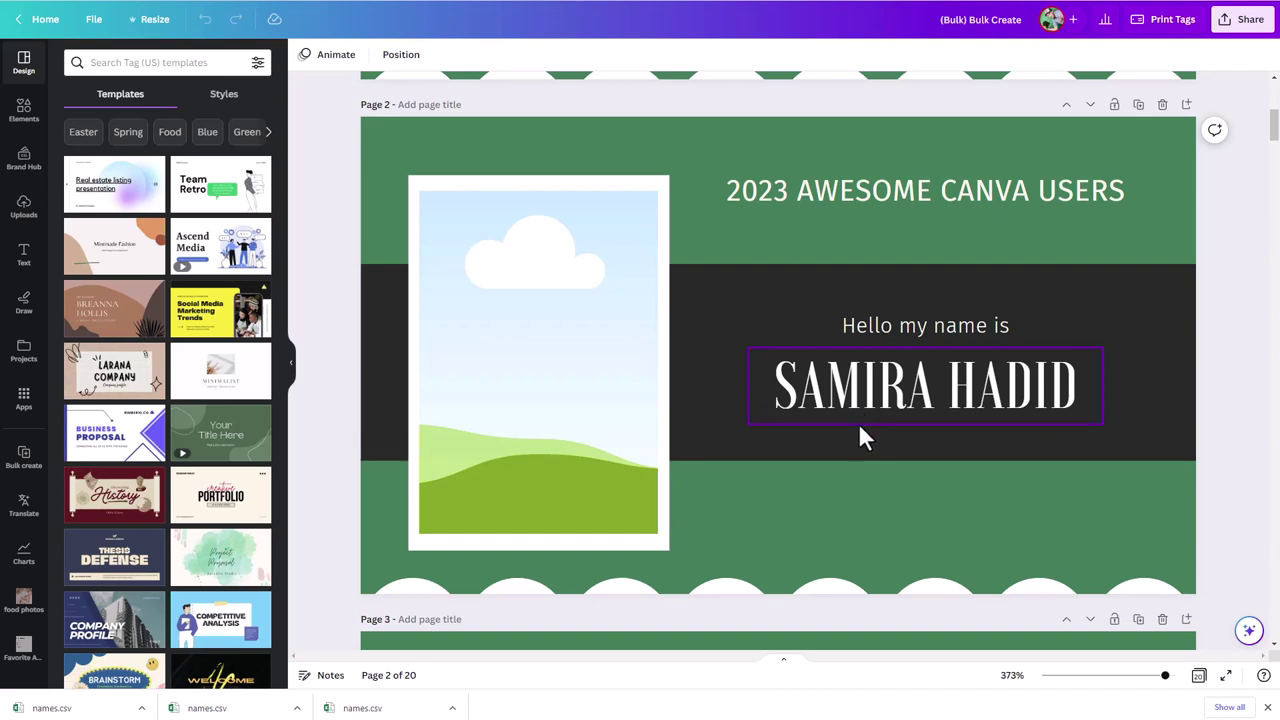
scroll(862, 420, "up", 5)
scroll(863, 419, "up", 1)
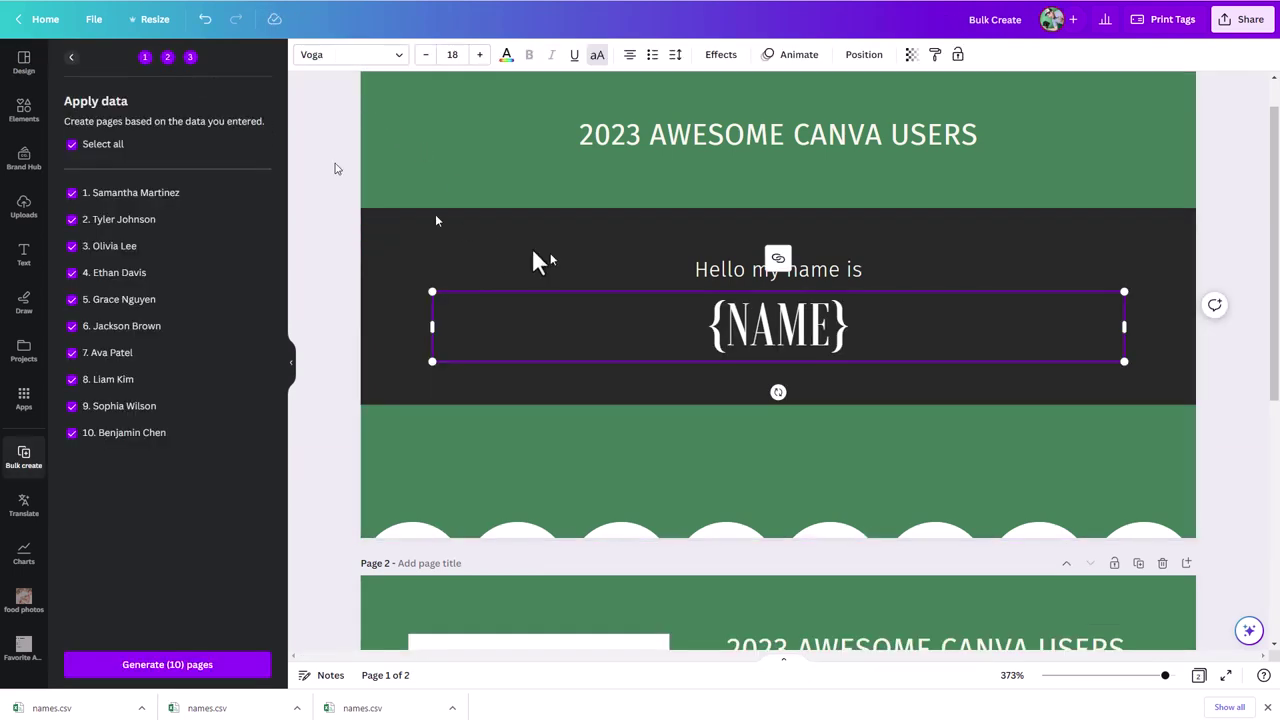
- Review the generated pages through page 10 and compare them with the original two-page design, checking which name texts were replaced
scroll(836, 205, "down", 5)
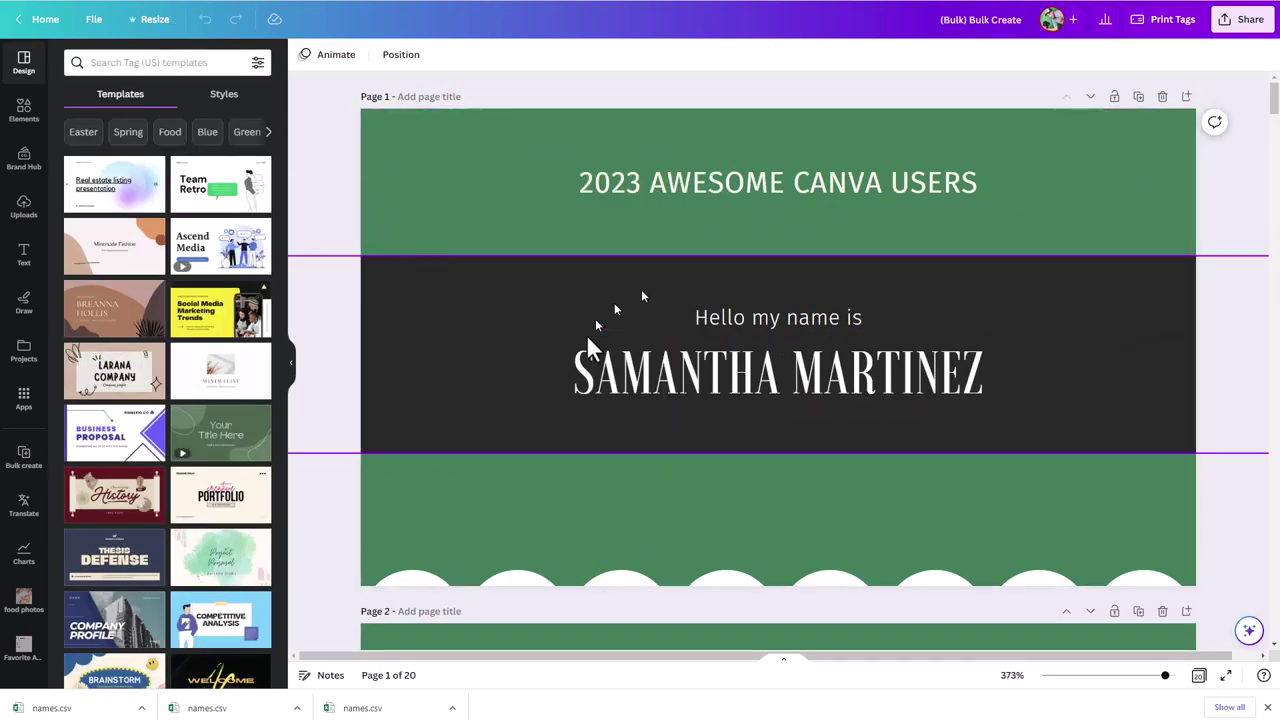
scroll(626, 333, "down", 6)
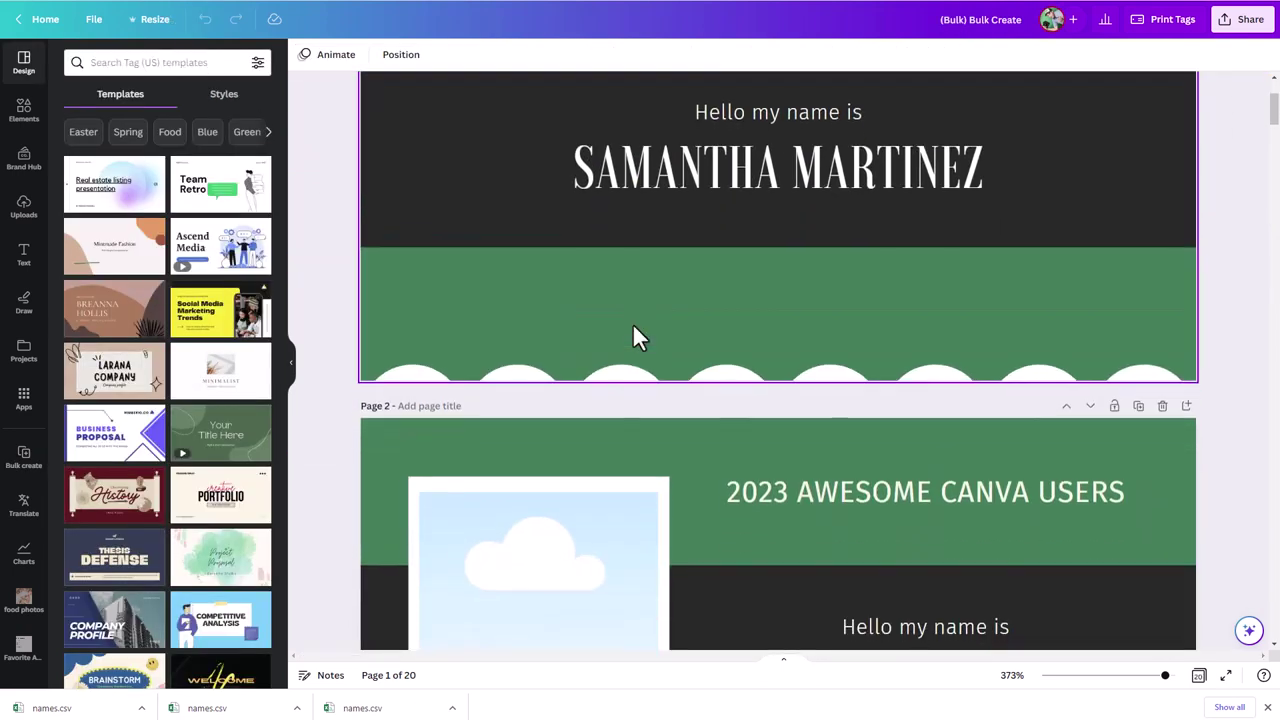
scroll(645, 330, "down", 4)
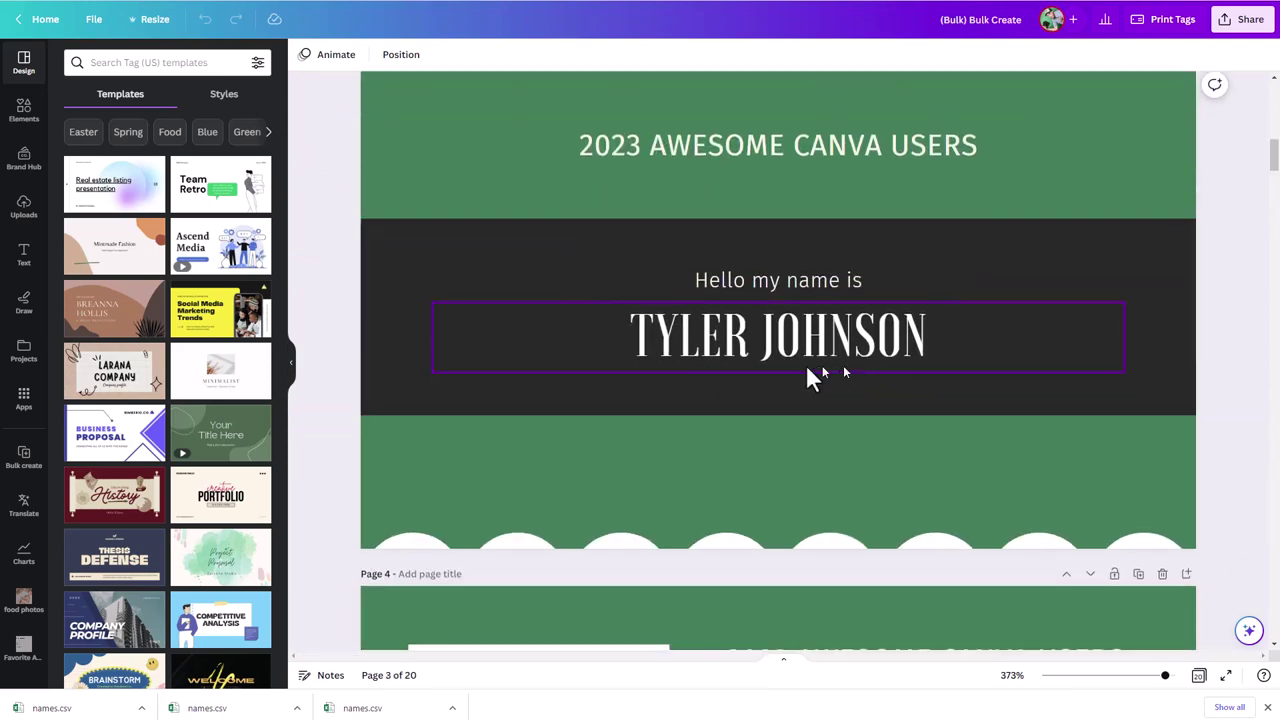
scroll(833, 352, "down", 10)
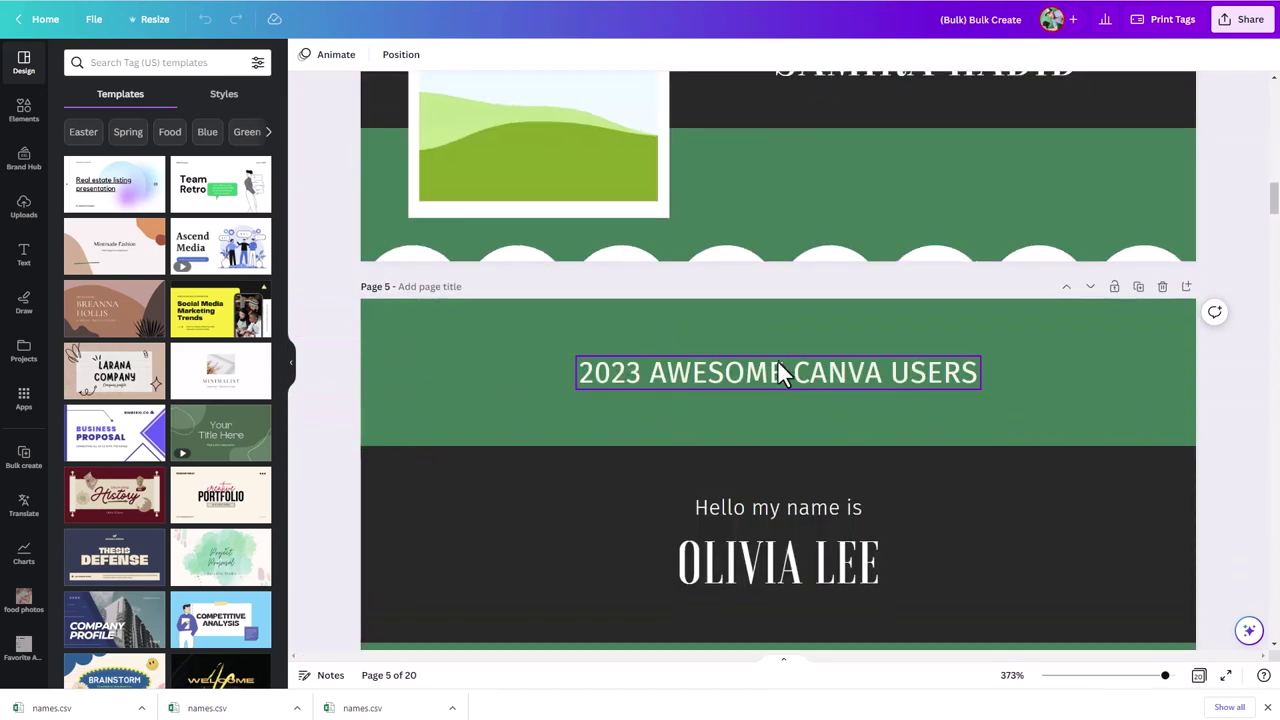
scroll(790, 330, "down", 8)
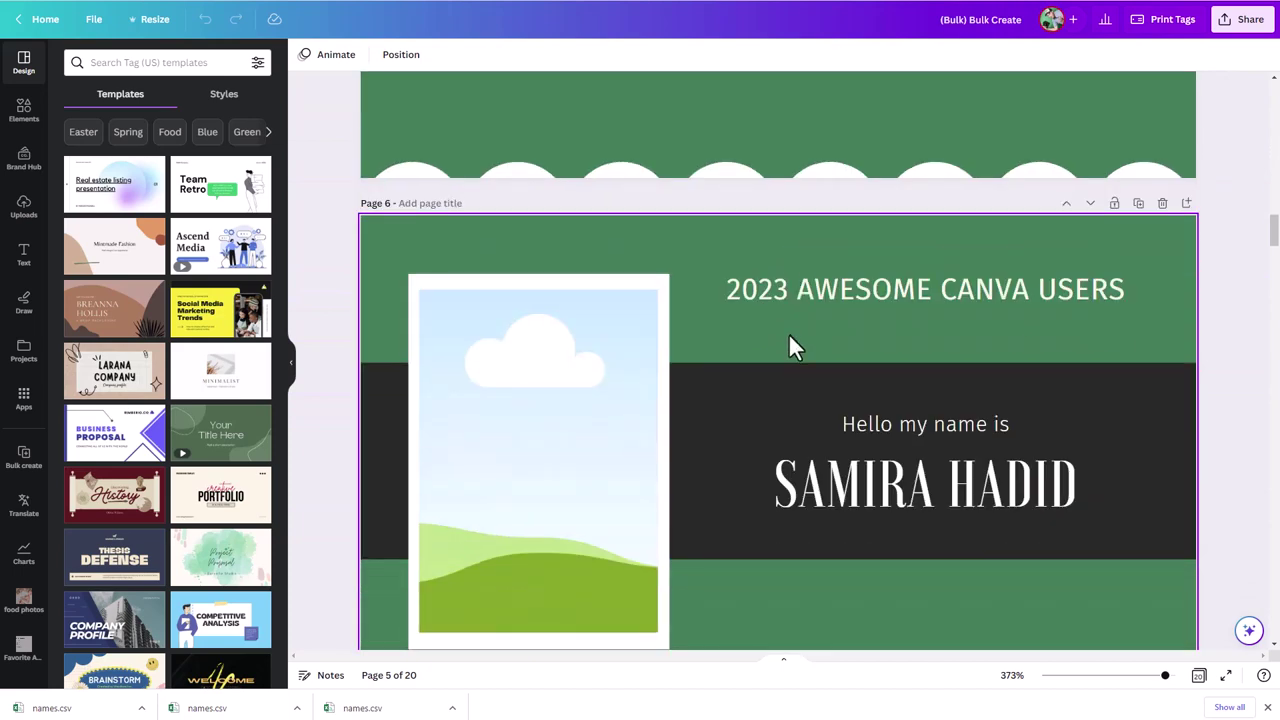
scroll(786, 344, "down", 1)
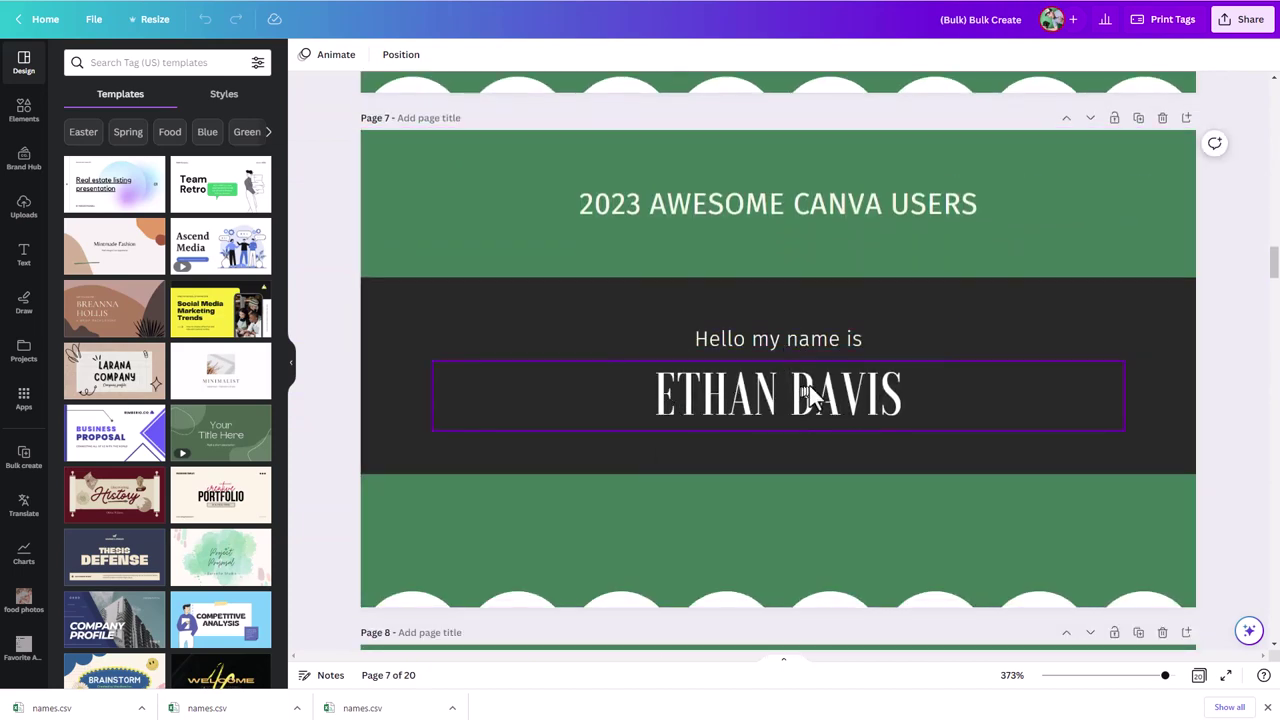
scroll(730, 390, "down", 9)
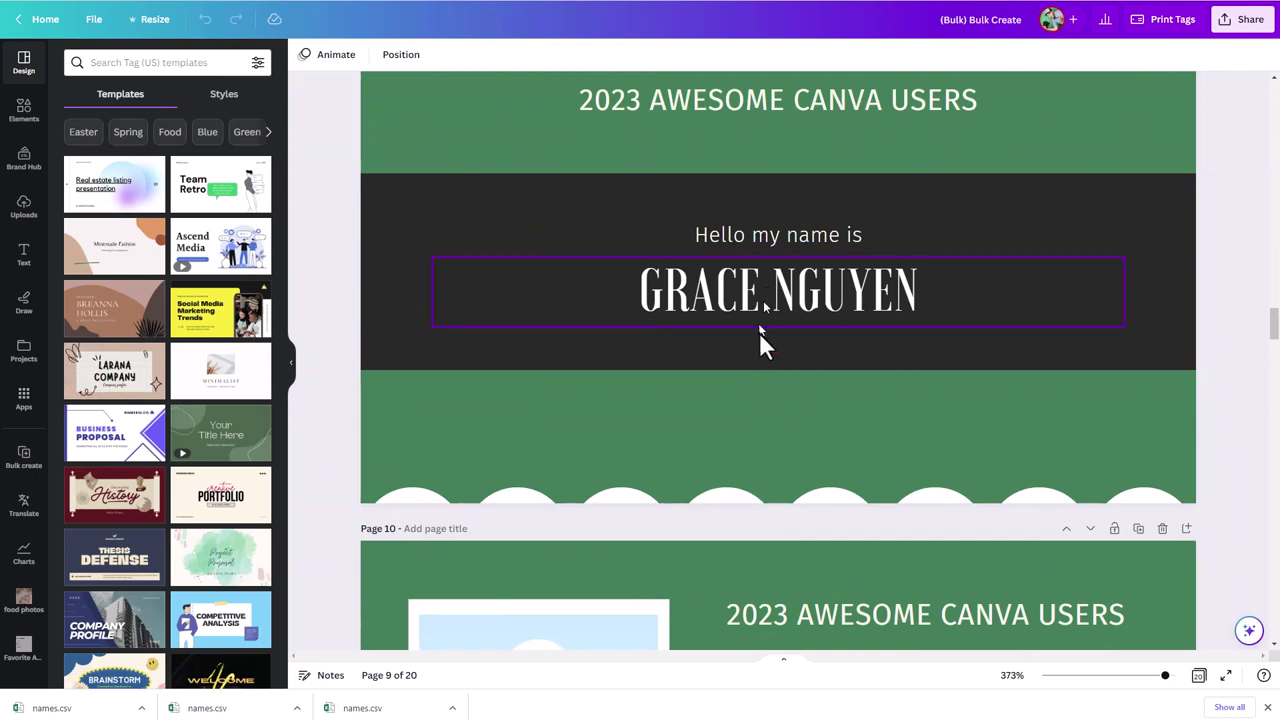
scroll(759, 340, "down", 5)
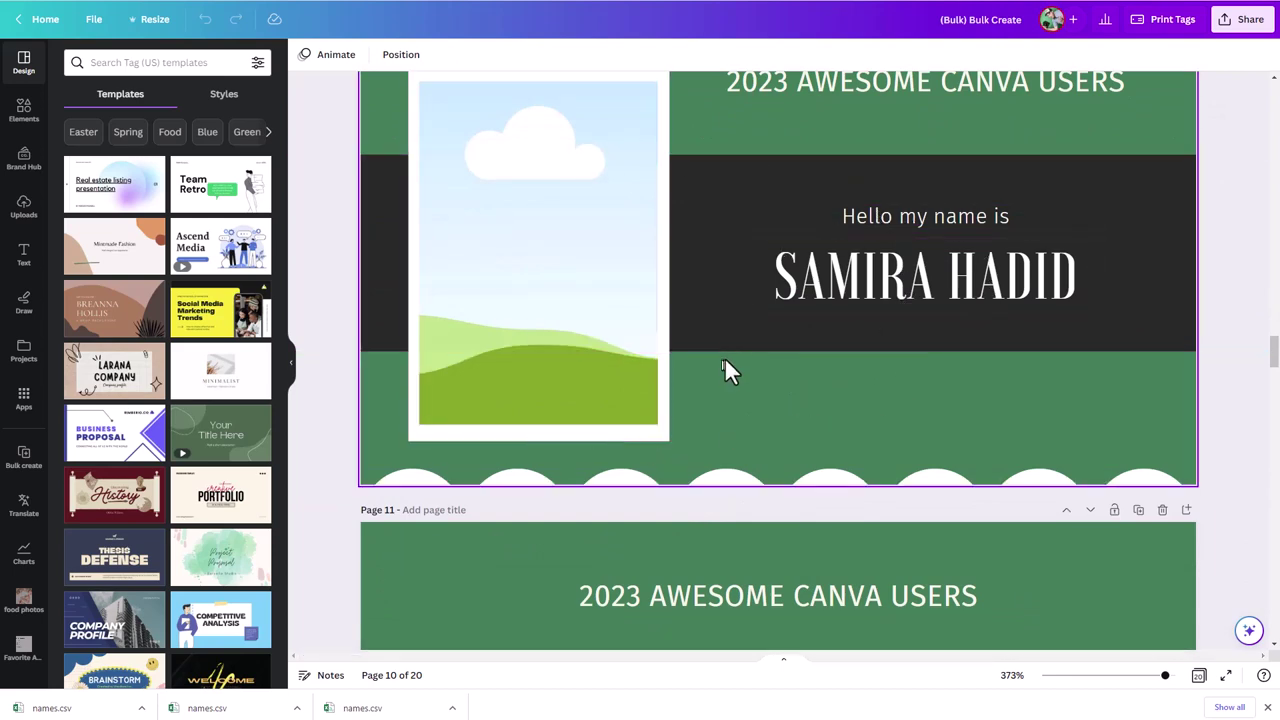
scroll(702, 314, "up", 2)
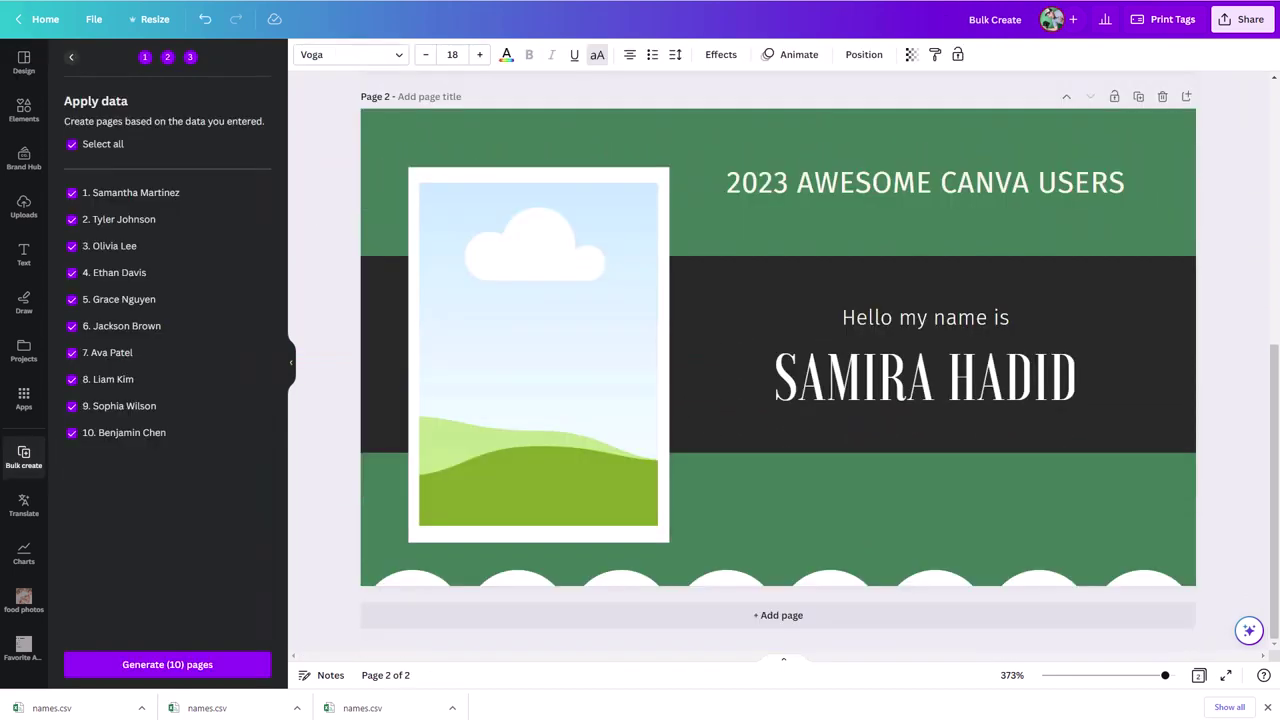
- Delete the plain first page with the {NAME} placeholder, keeping only the page with the photo frame
scroll(740, 440, "up", 1)
scroll(730, 420, "up", 5)
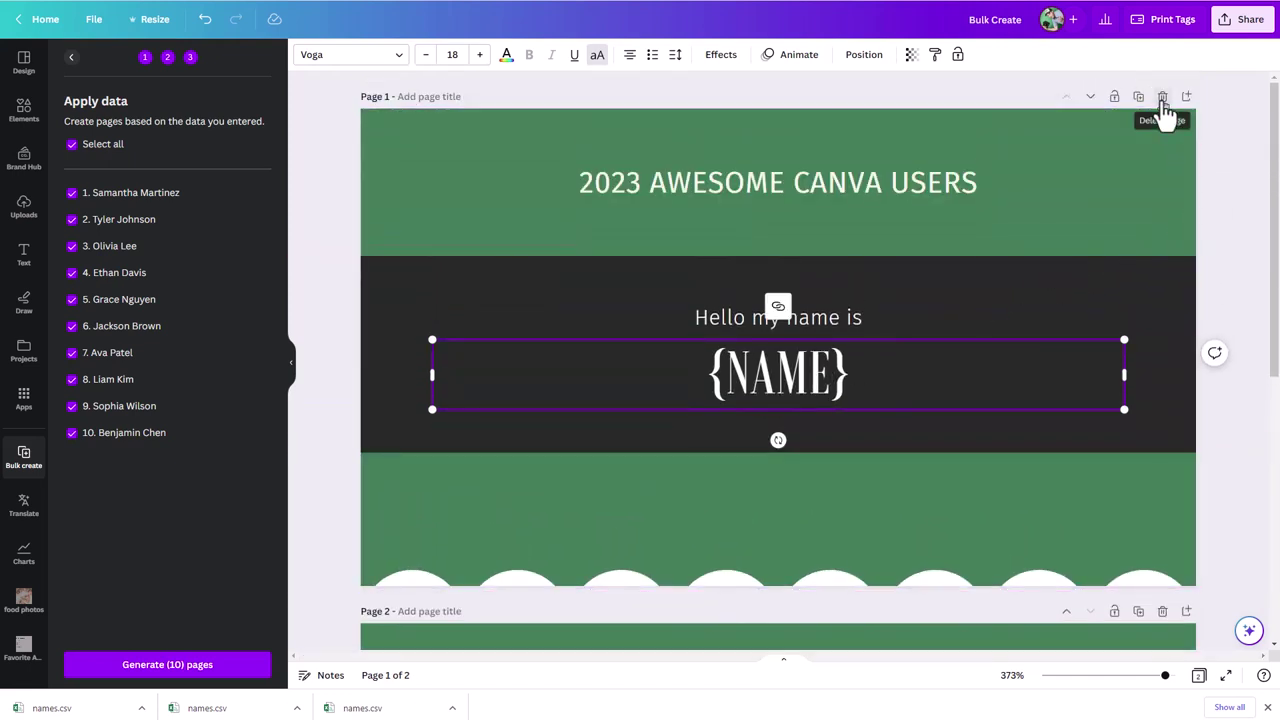
left_click(1162, 98)
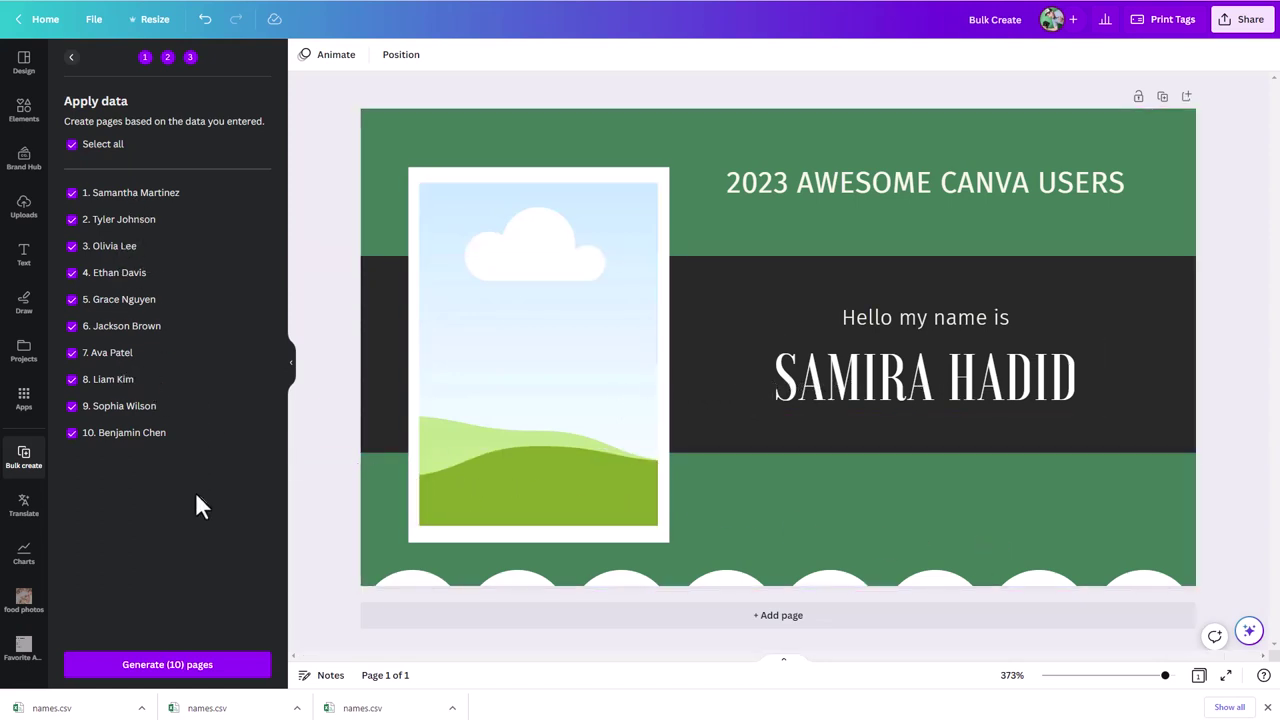
- Go back to the Add your data stage, clear all data from the manual entry table and close it
left_click(71, 58)
left_click(71, 58)
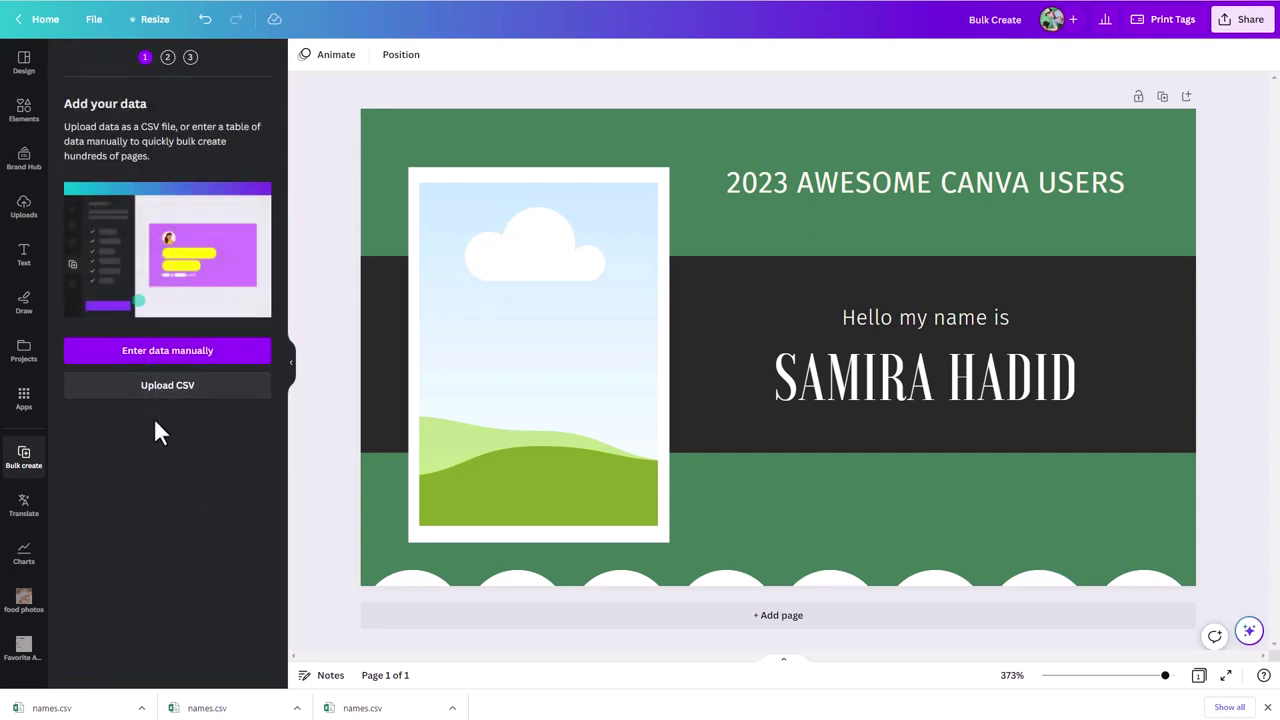
left_click(164, 356)
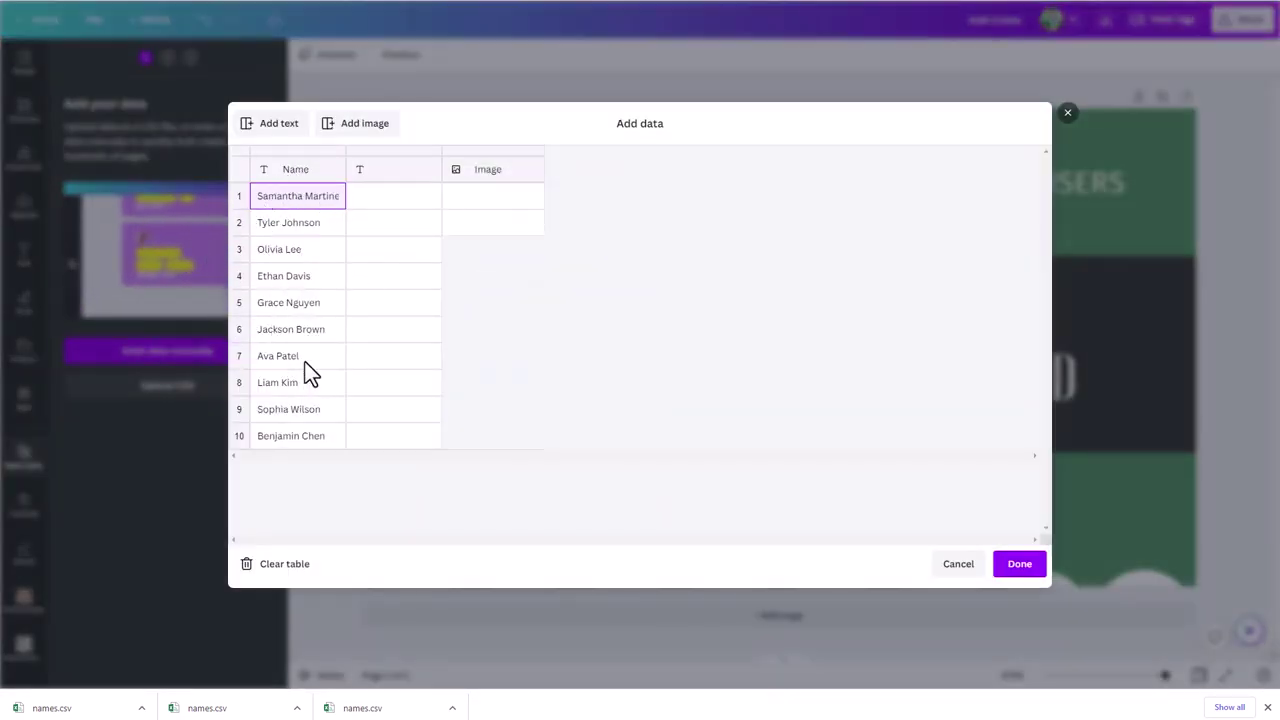
left_click(272, 568)
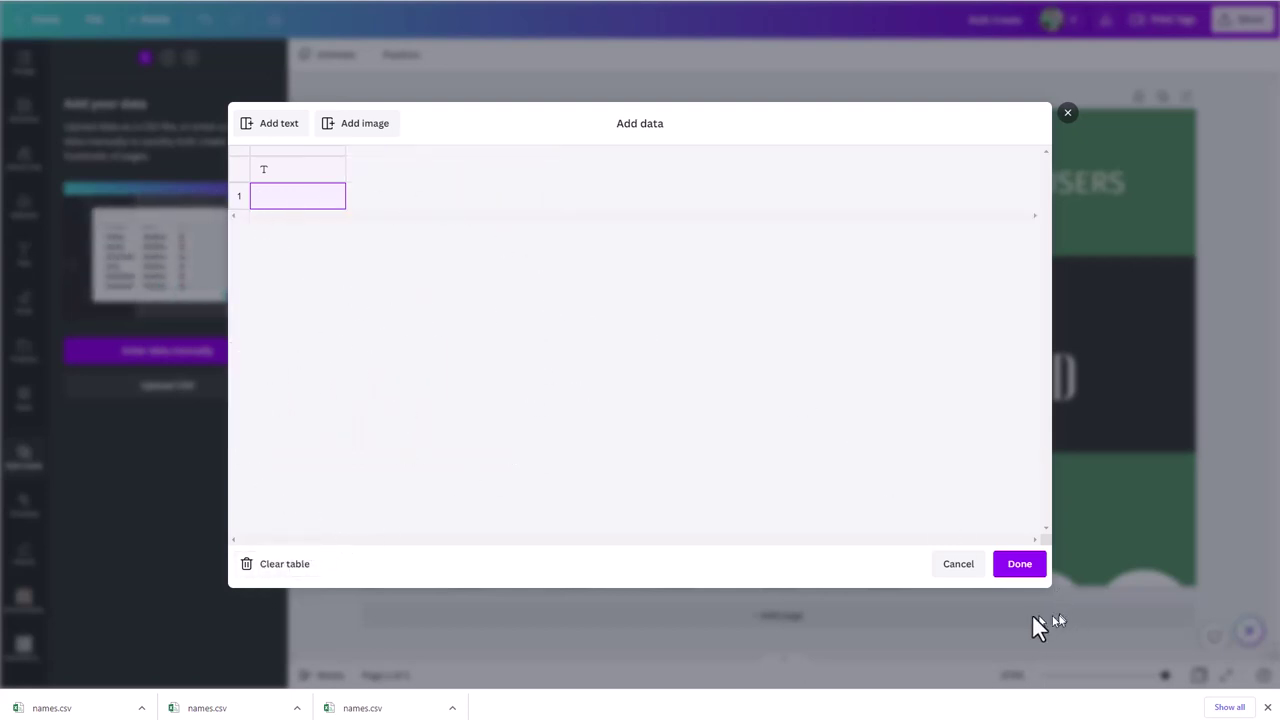
left_click(954, 566)
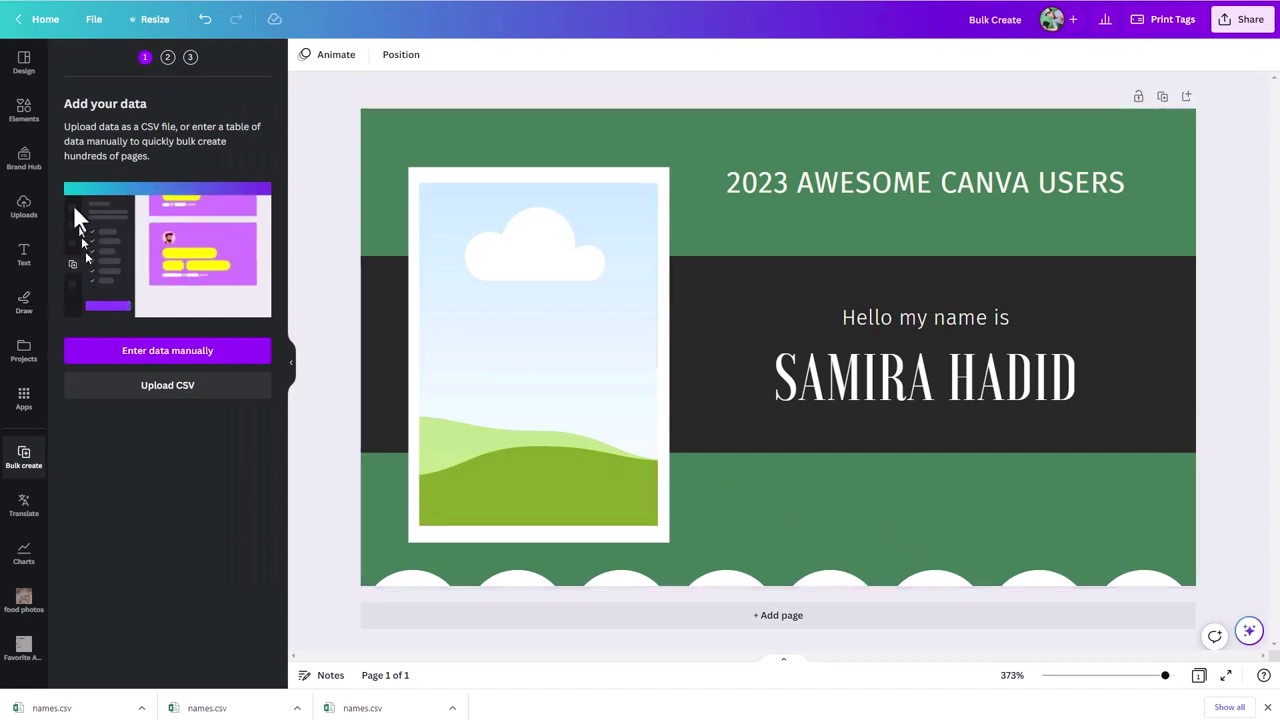
- Reopen the manual data table in Bulk create to check the emptied table, and close it
left_click(33, 118)
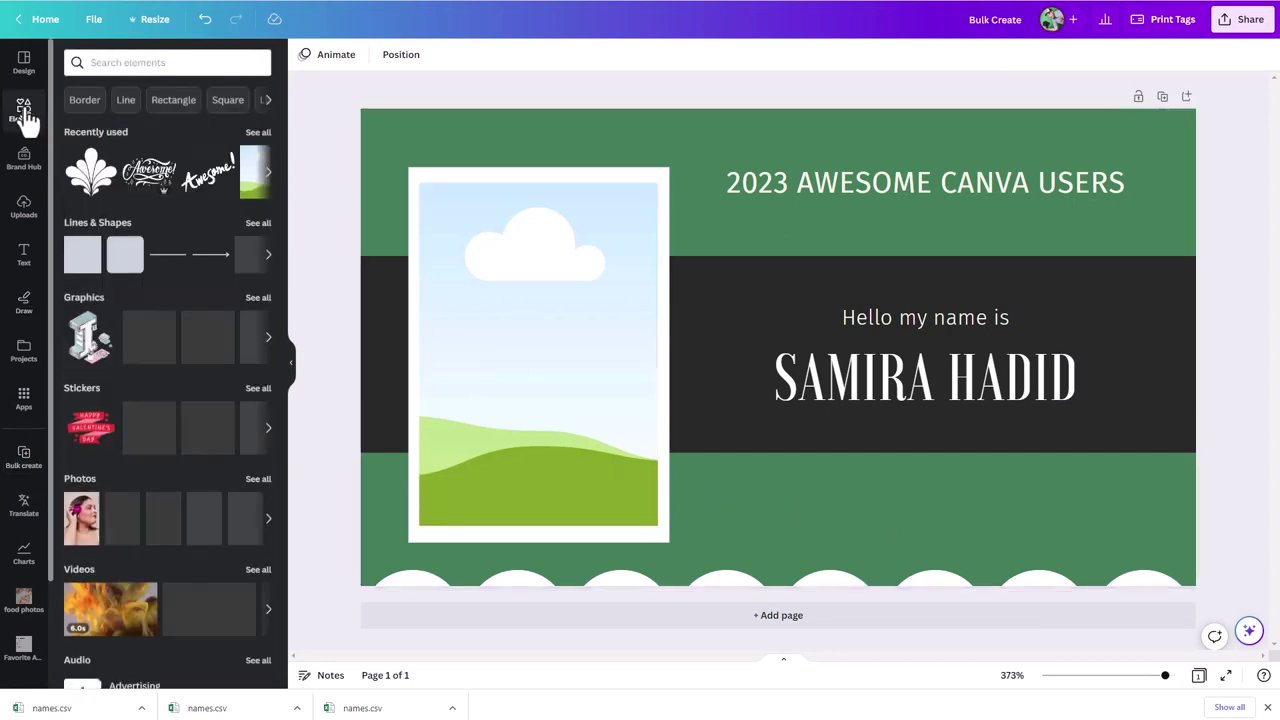
left_click(14, 472)
left_click(138, 352)
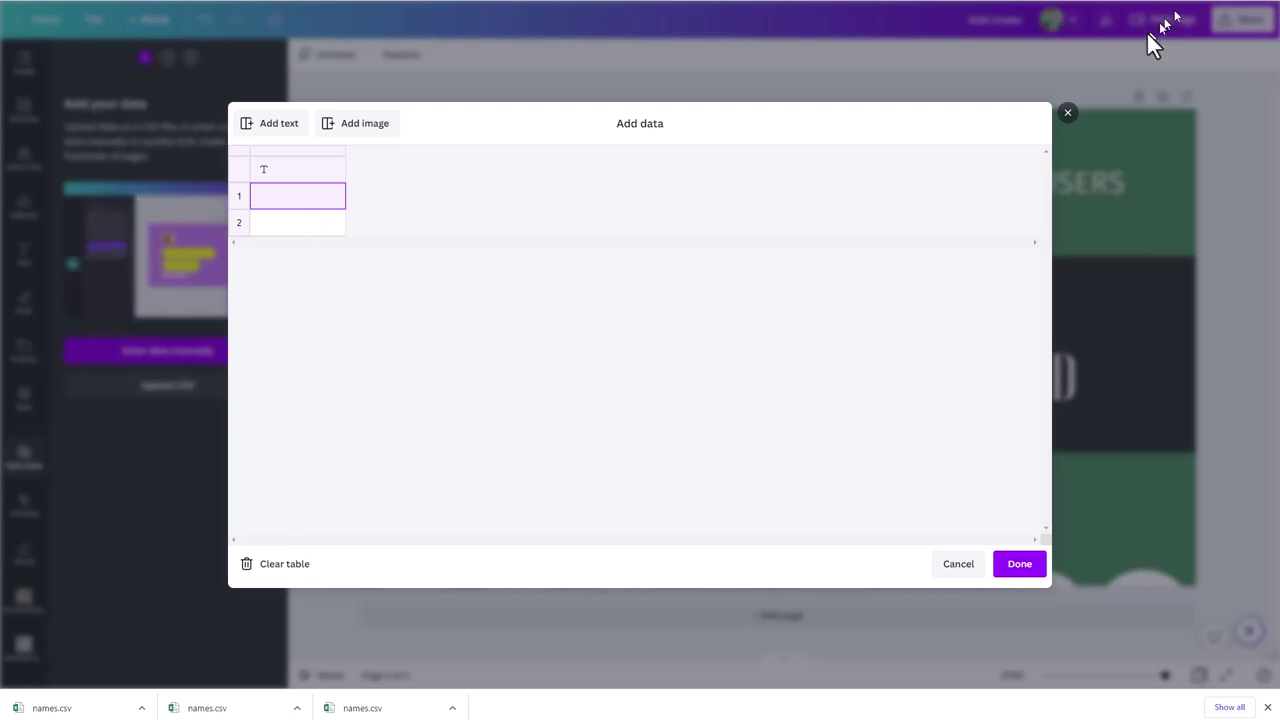
left_click(1067, 113)
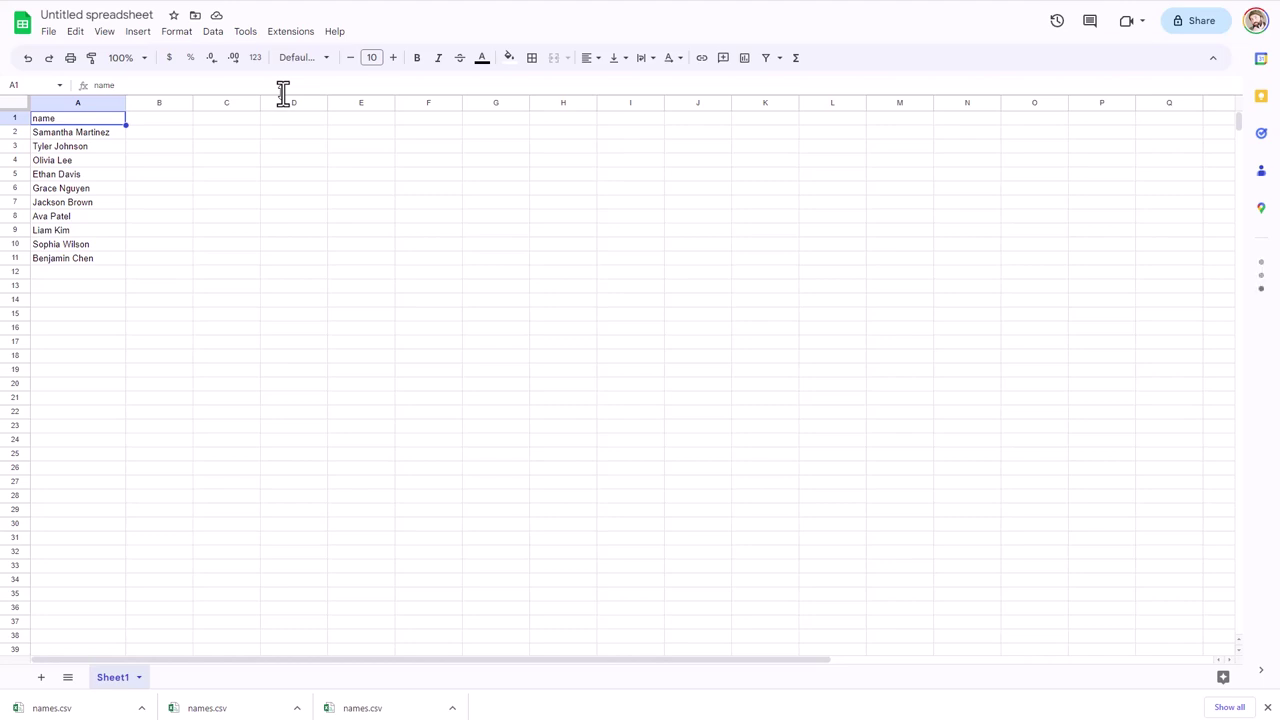
- Switch to the Google Sheets name list and enter the column header image in cell B1
left_click(150, 120)
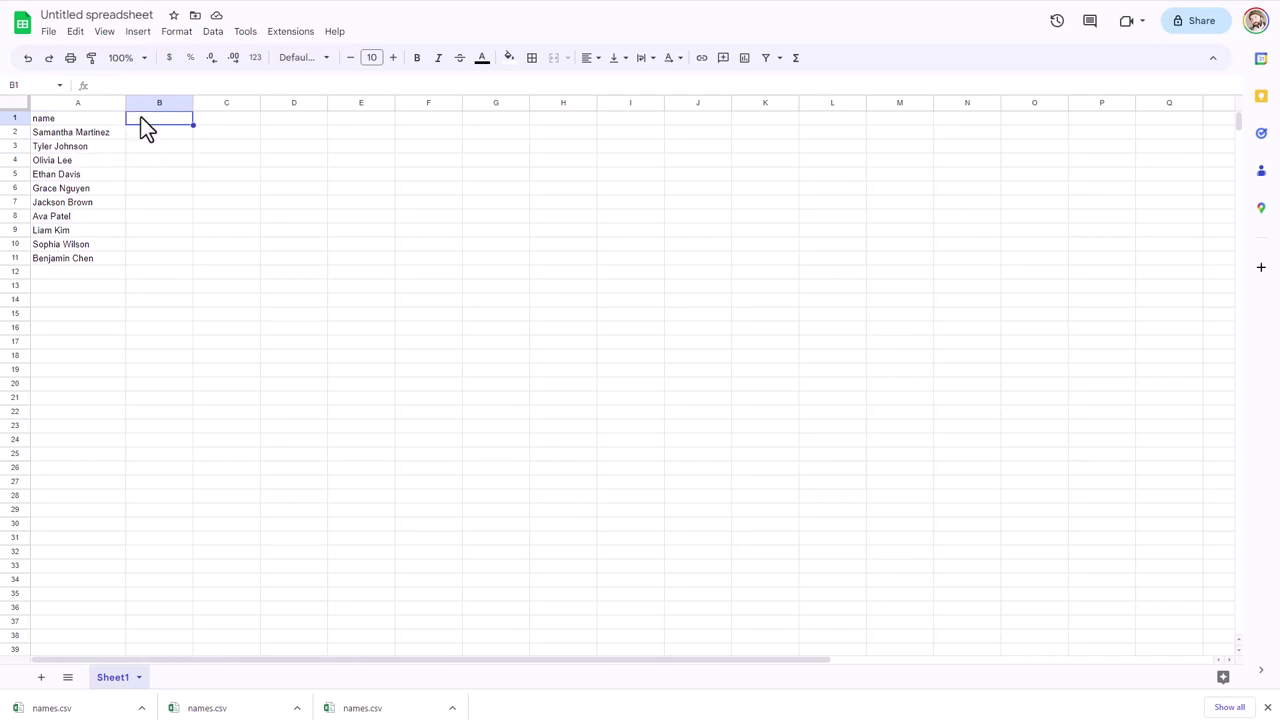
type("na")
key("BackSpace")
key("BackSpace")
left_click(156, 245)
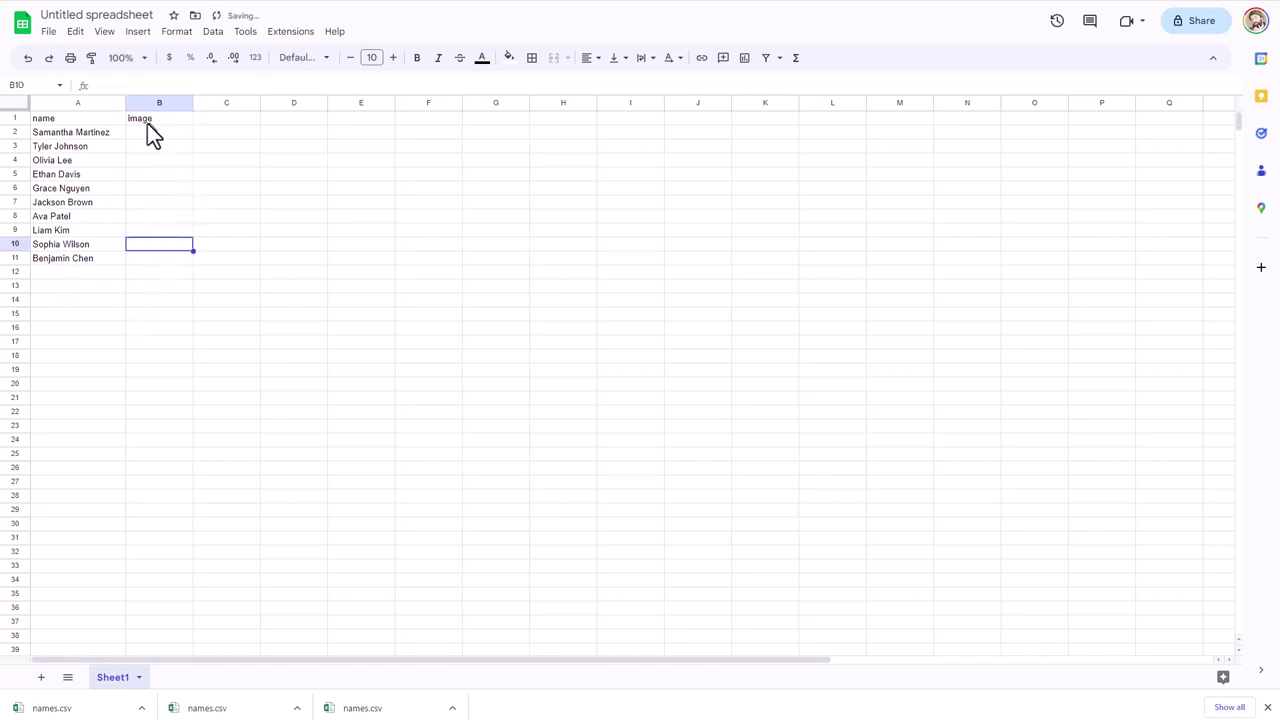
- Download the sheet as a comma-separated values file, overwriting the existing names file
left_click(48, 31)
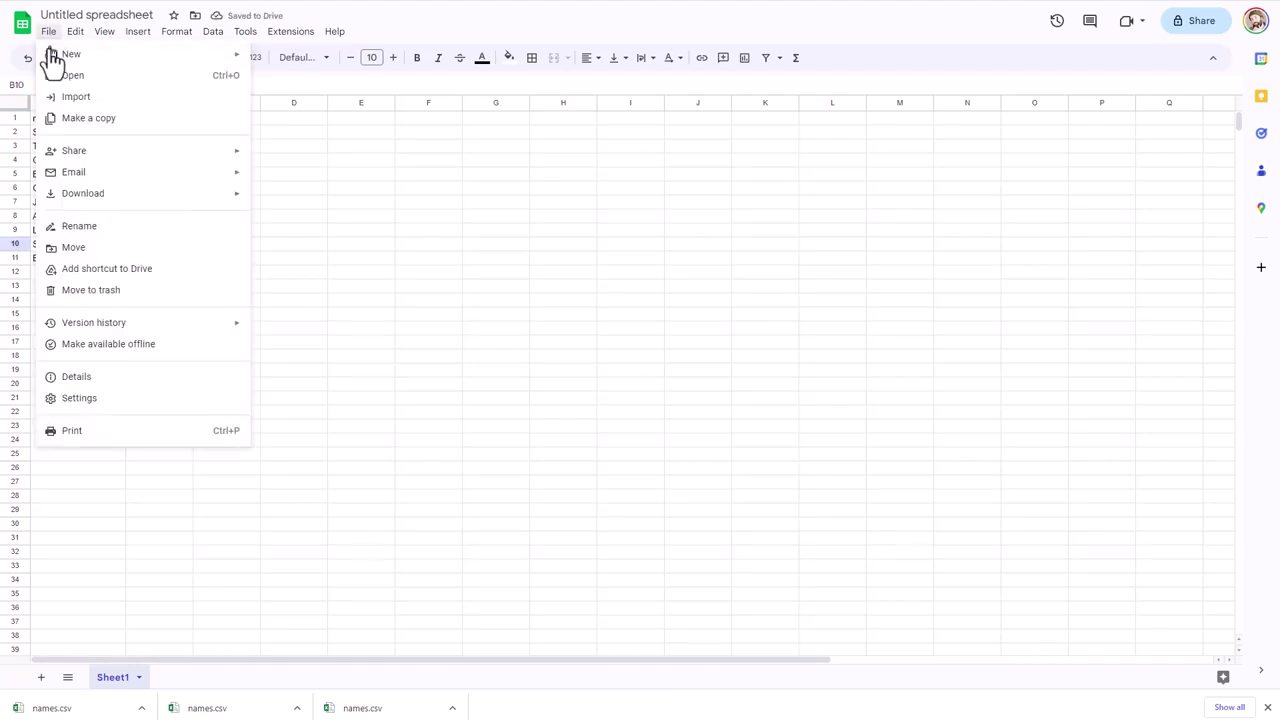
mouse_move(100, 199)
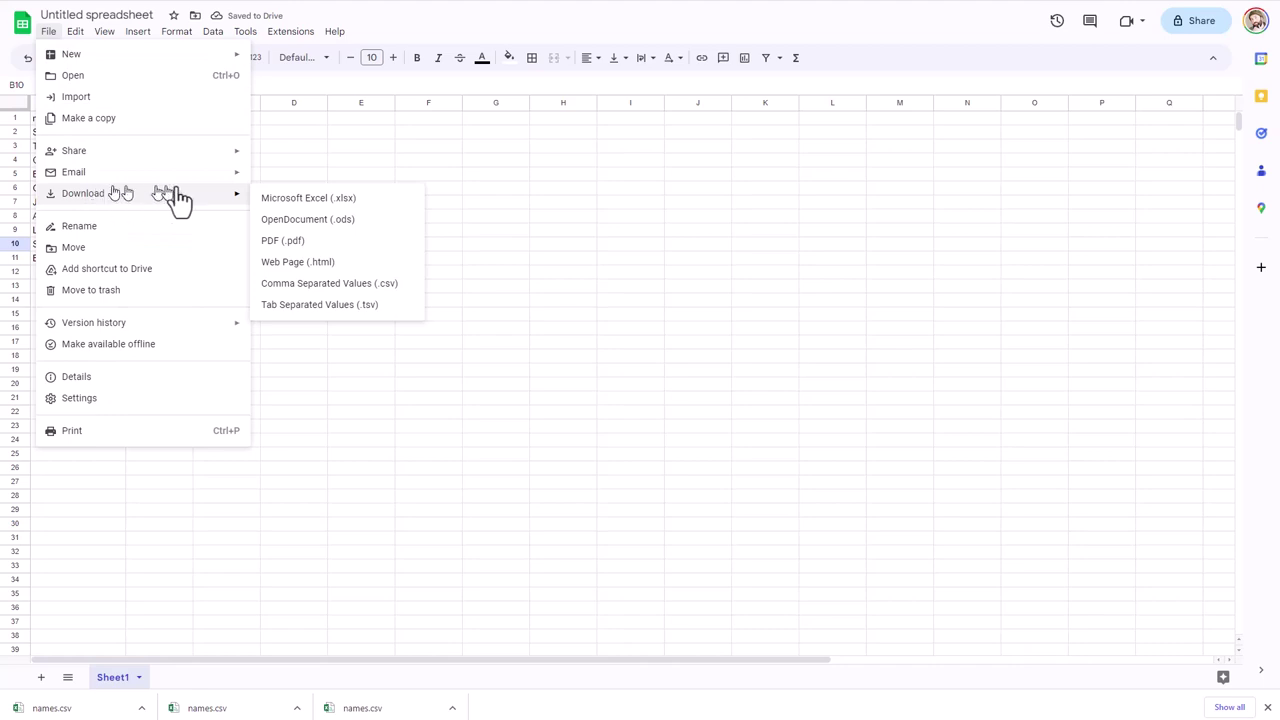
left_click(303, 284)
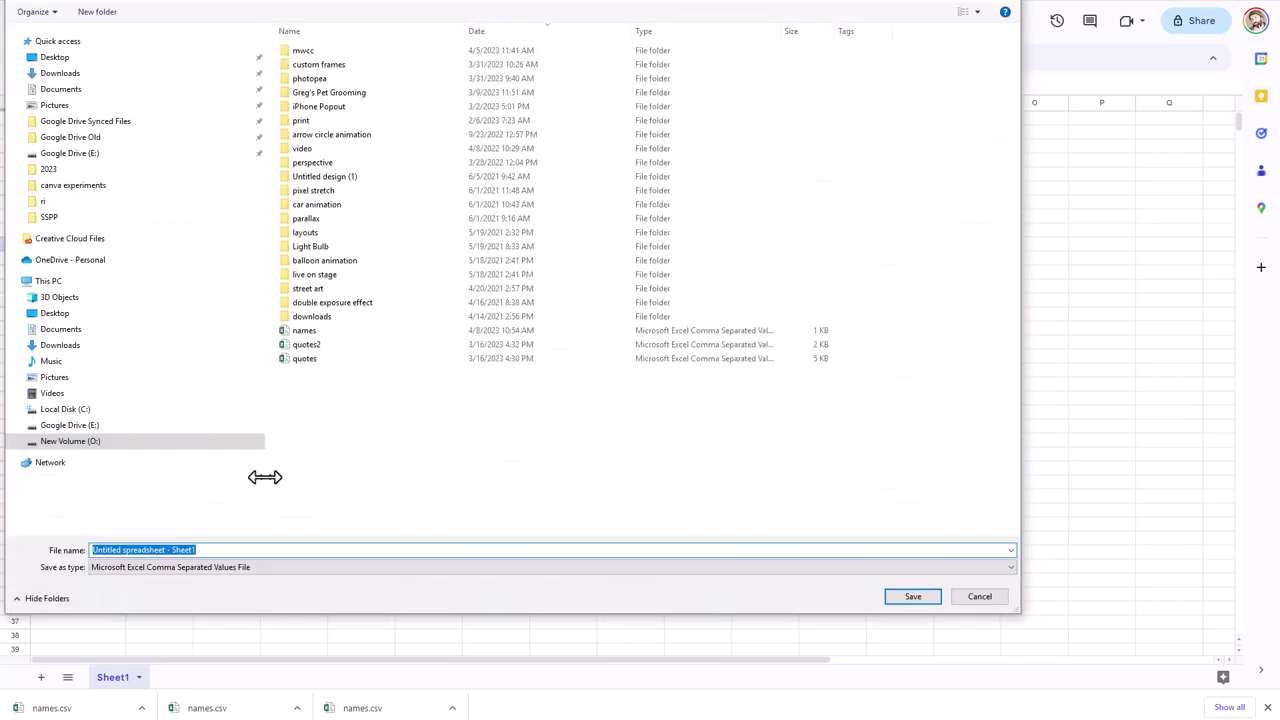
double_click(309, 333)
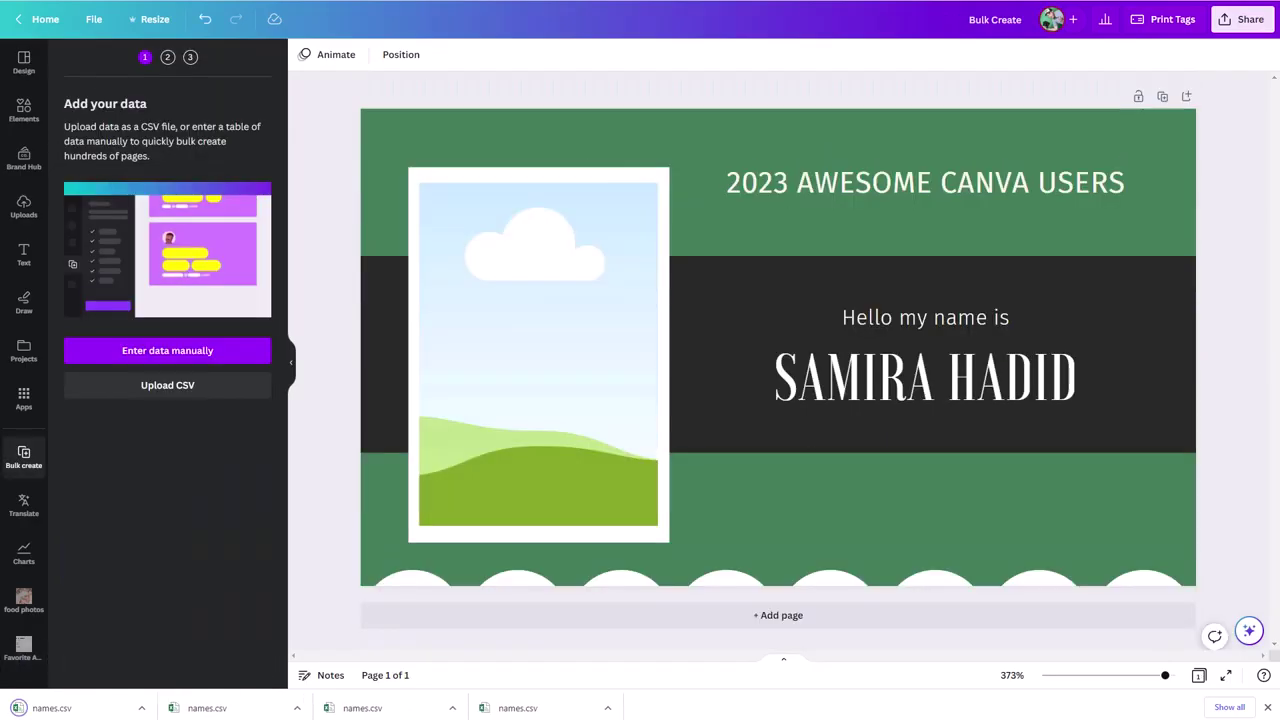
- Try uploading the updated names.csv to Bulk create in Canva, and return to the Add your data stage
left_click(159, 384)
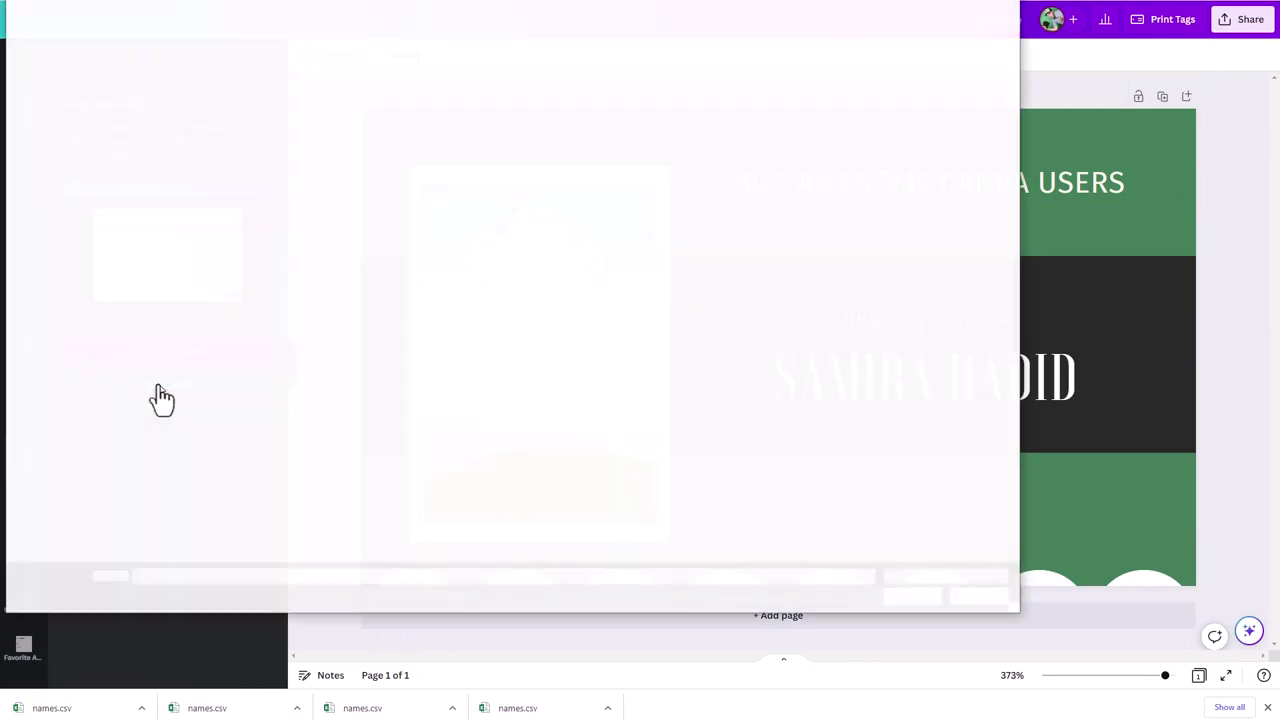
double_click(374, 330)
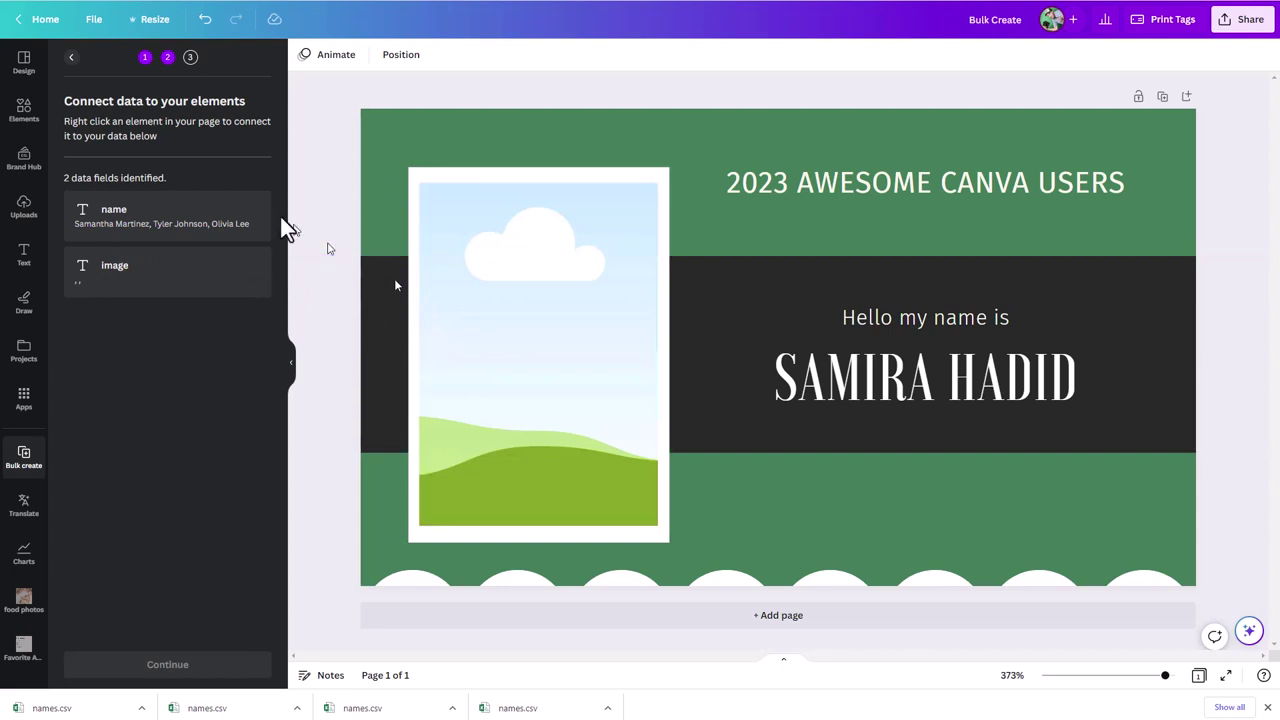
left_click(73, 58)
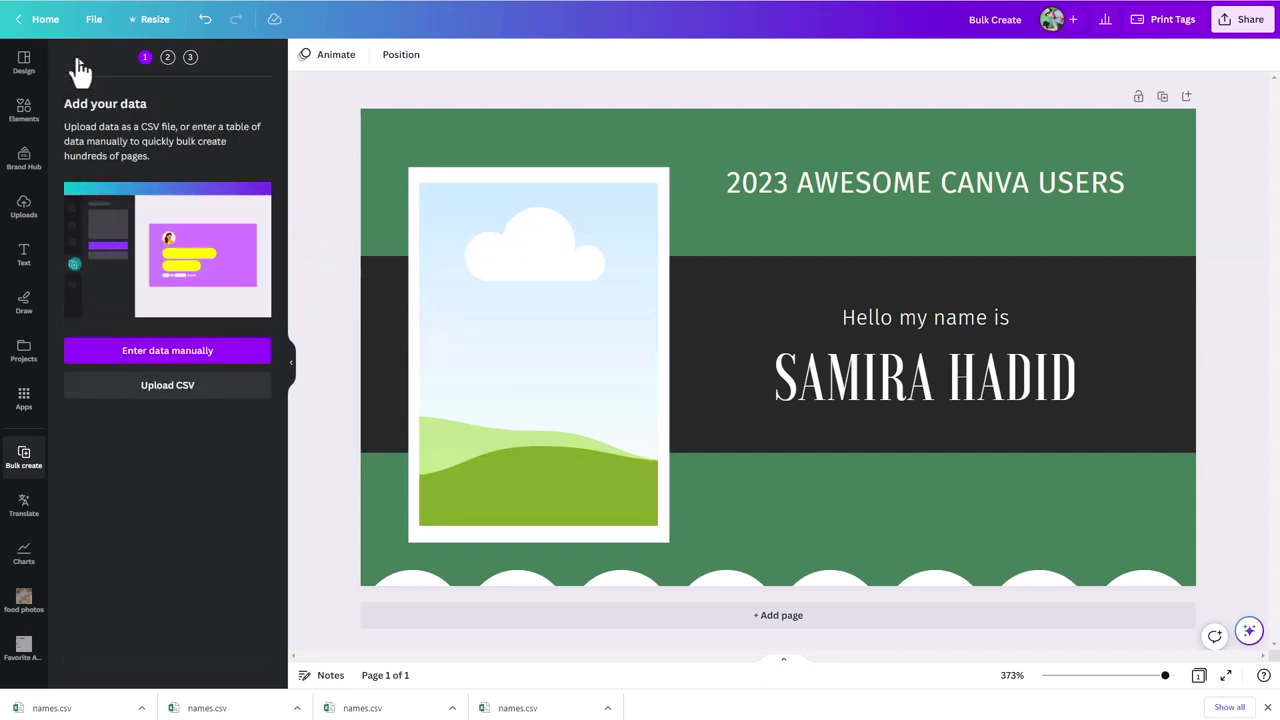
- Copy the ten names in A2:A11 of the Google Sheets list and paste them into the first column of Bulk create's manual data table
left_click(186, 360)
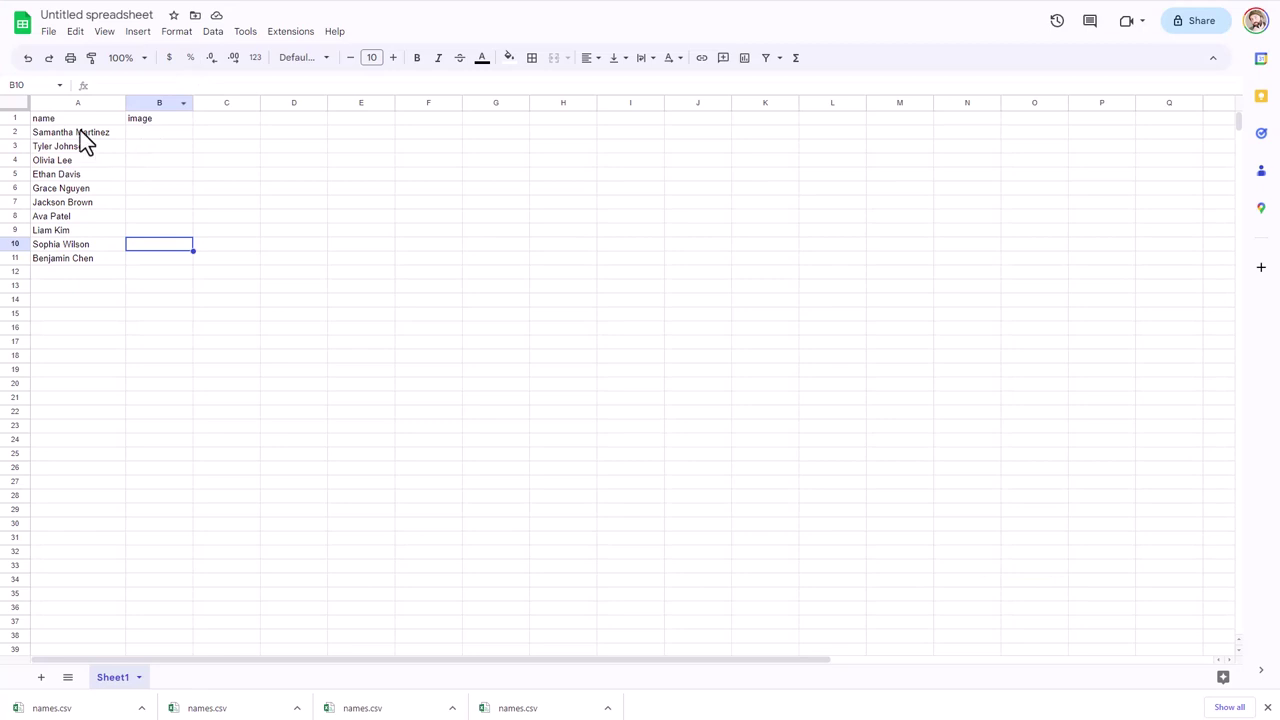
left_click_drag(80, 132, 77, 259)
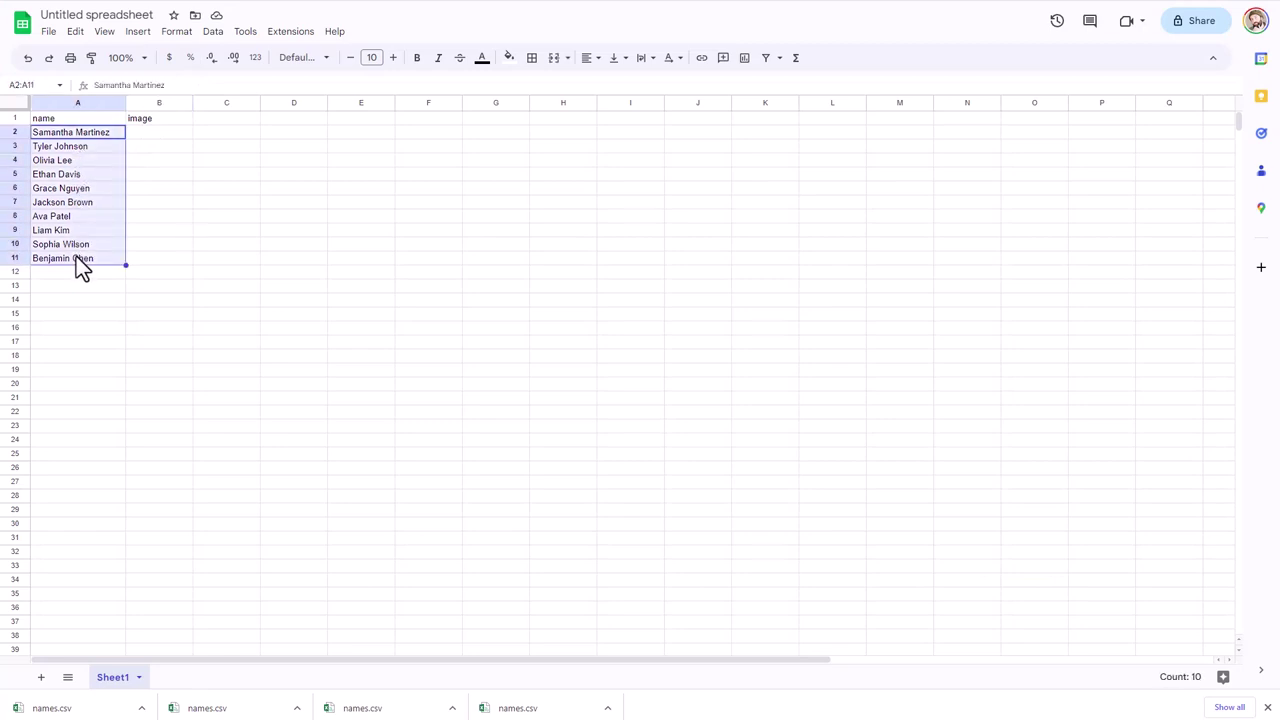
key("ctrl+c")
key("ctrl+Tab")
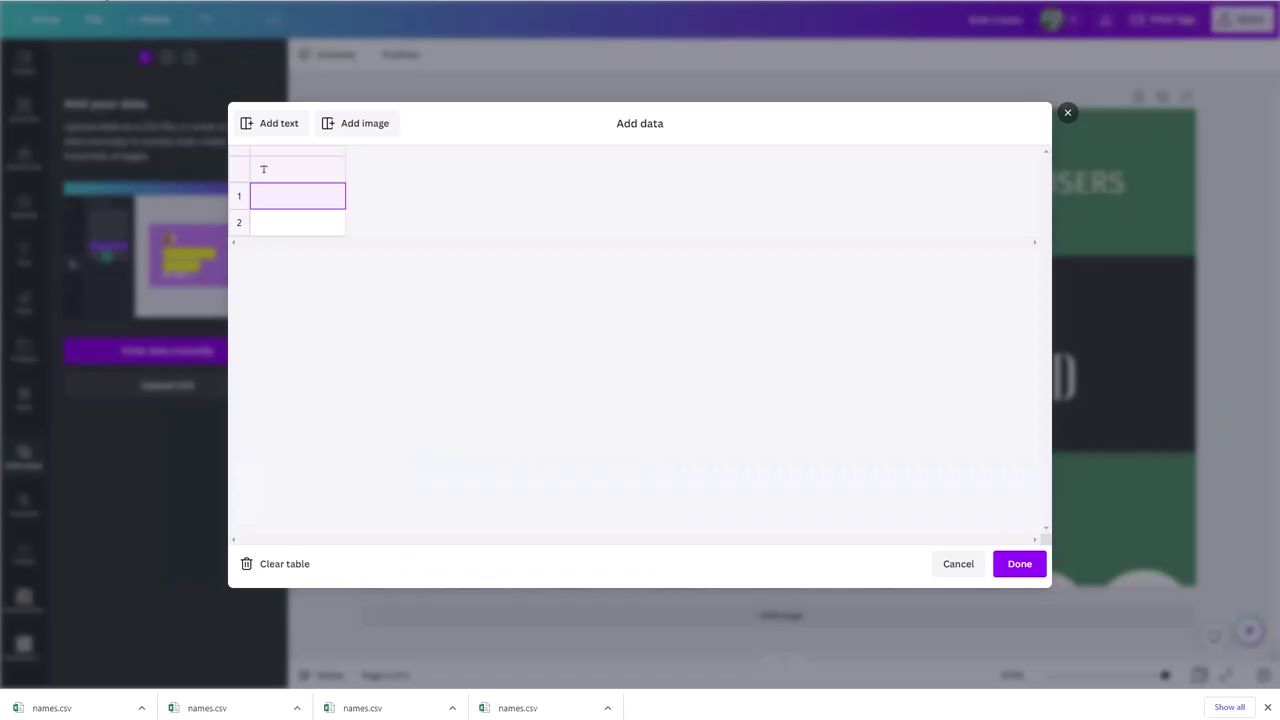
right_click(282, 200)
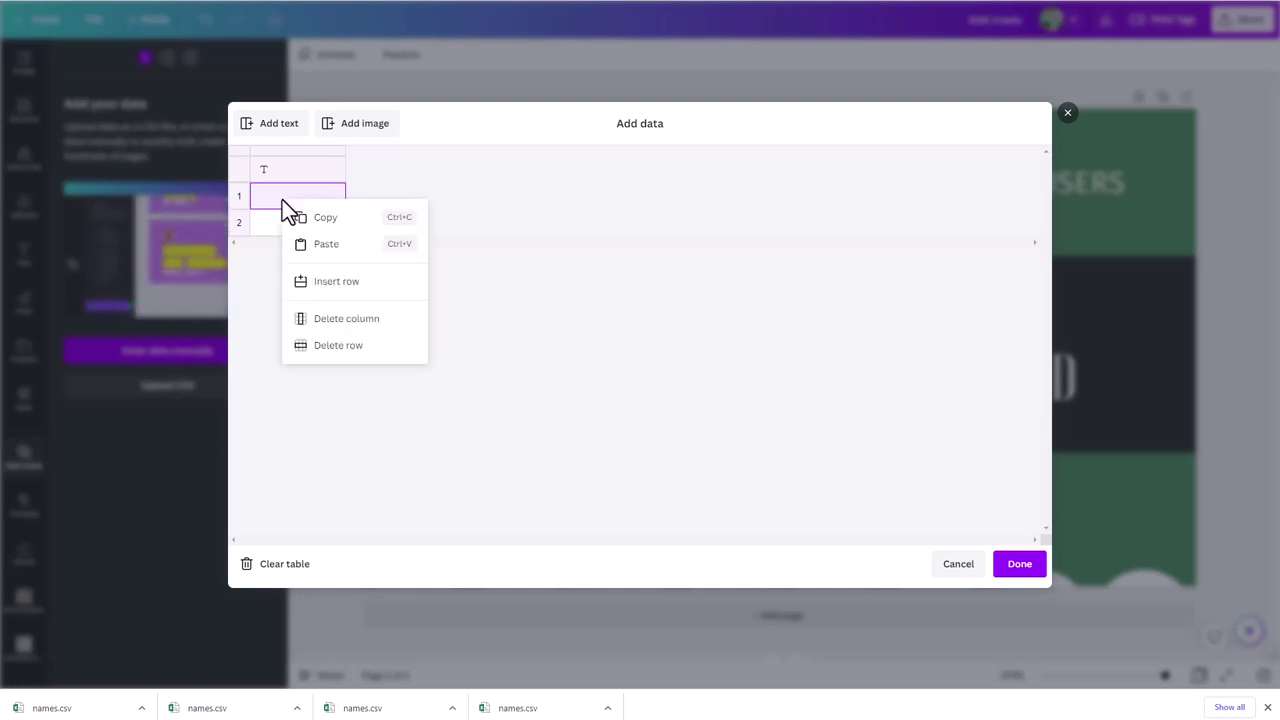
left_click(316, 245)
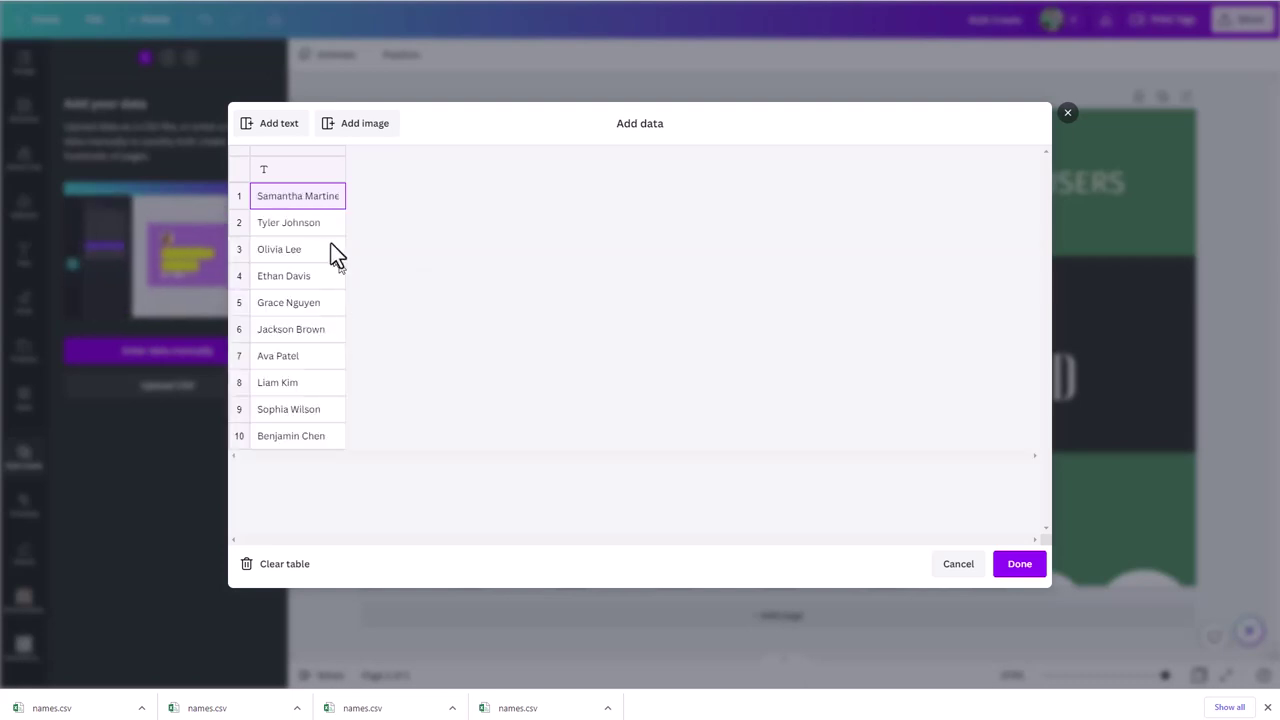
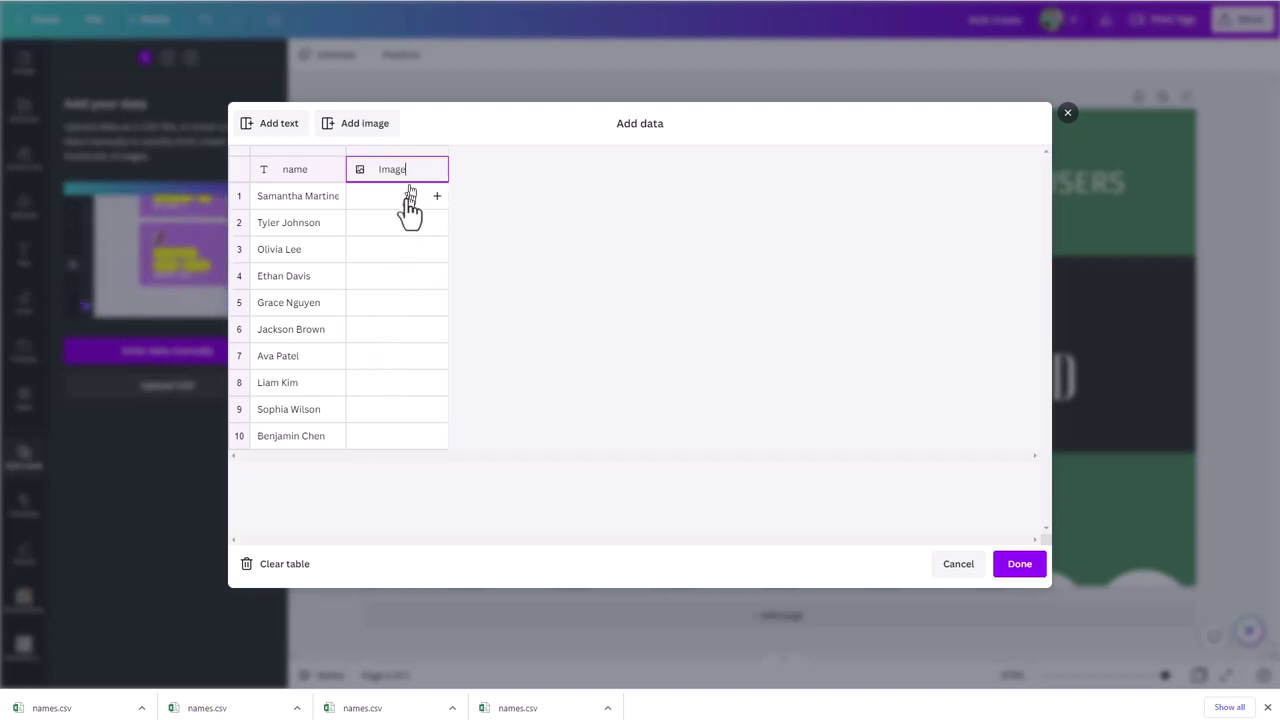
- Head the text column name and the added image column Image, and close the data table
left_click(428, 169)
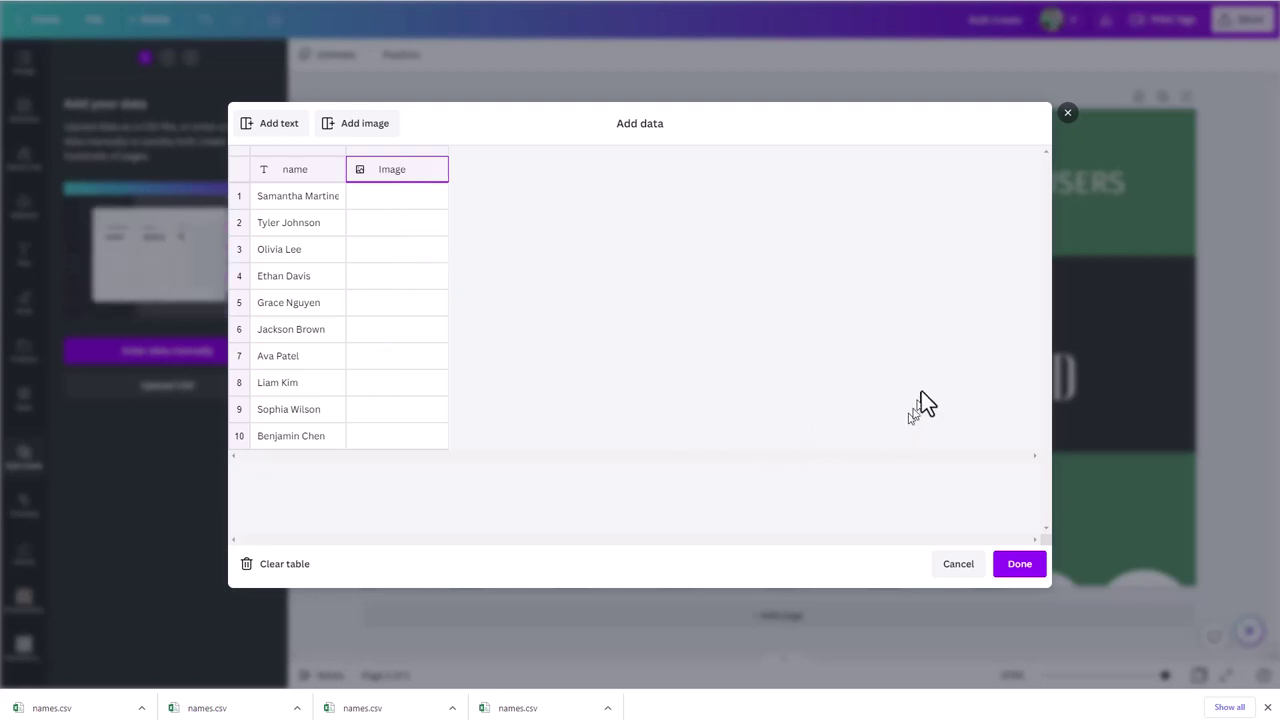
left_click(1067, 116)
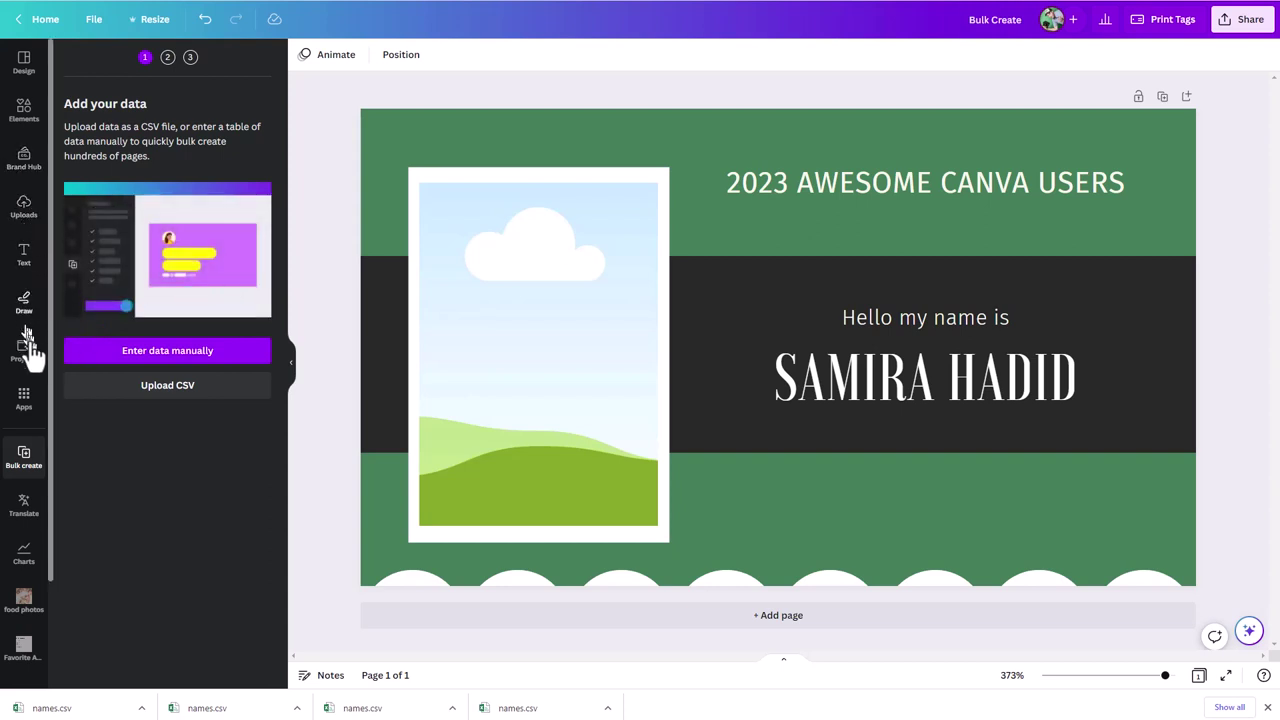
- Upload all ten portrait photos from the people folder
left_click(24, 212)
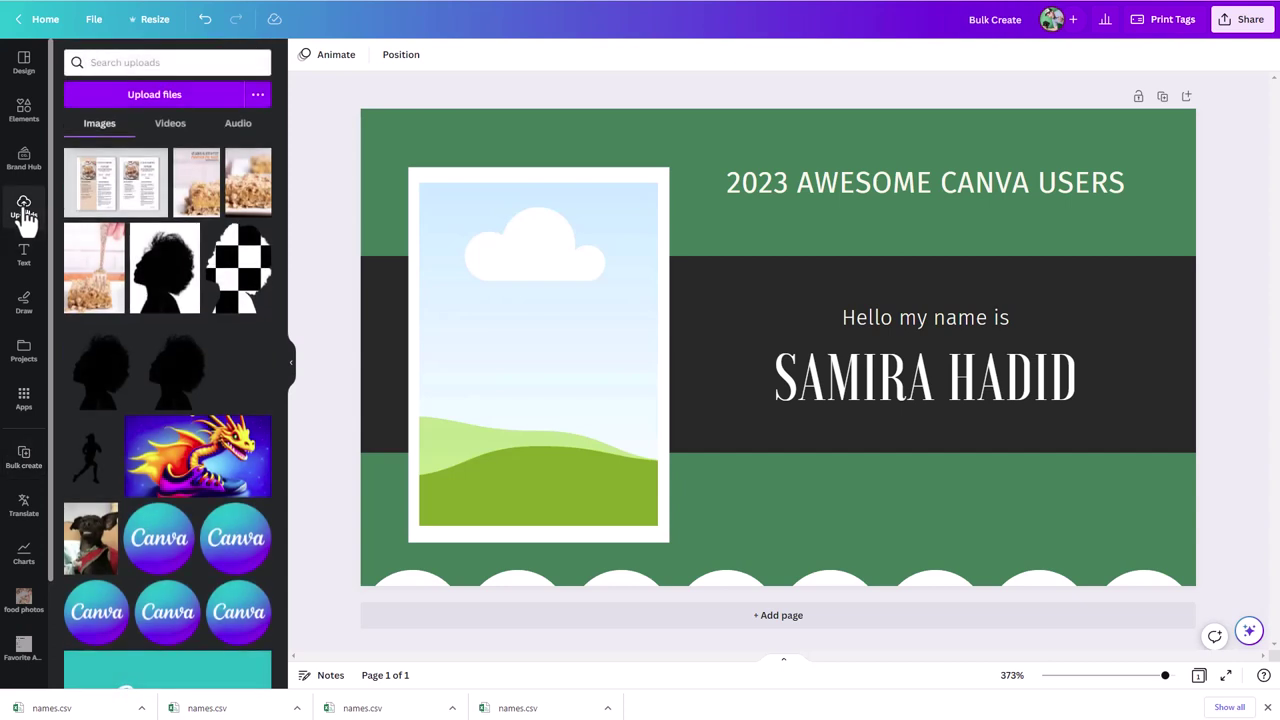
left_click(158, 102)
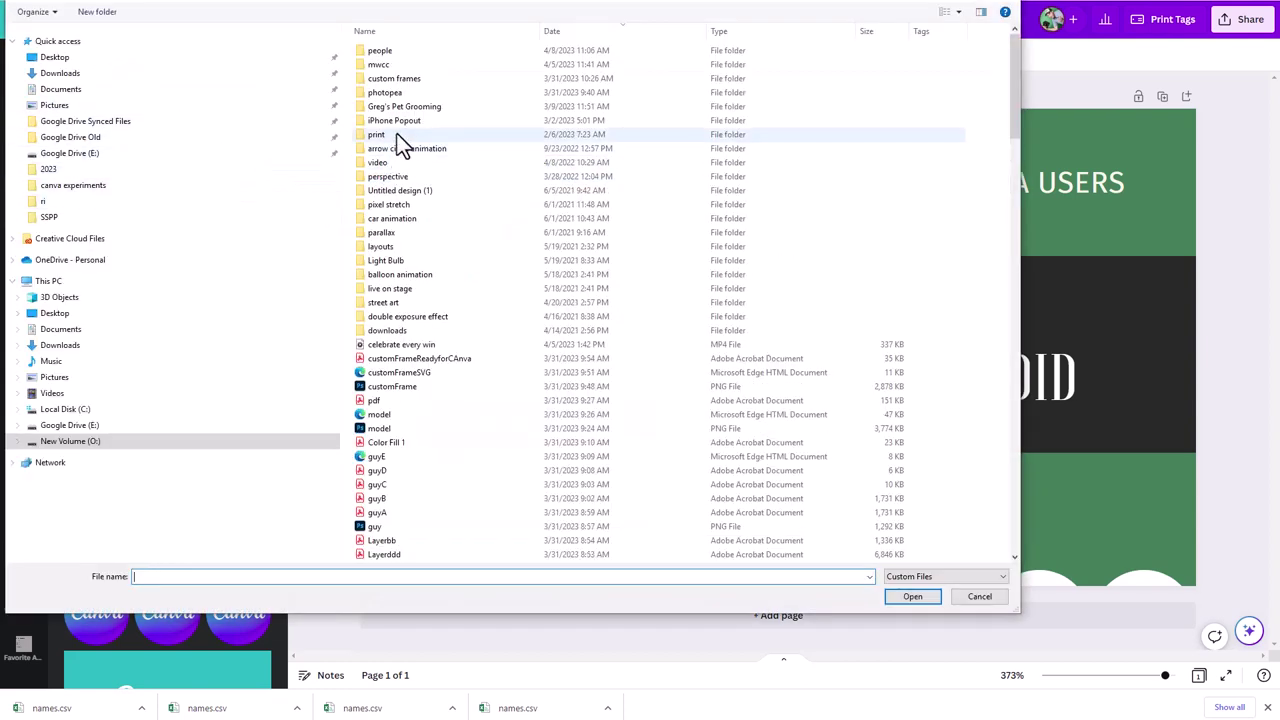
double_click(389, 49)
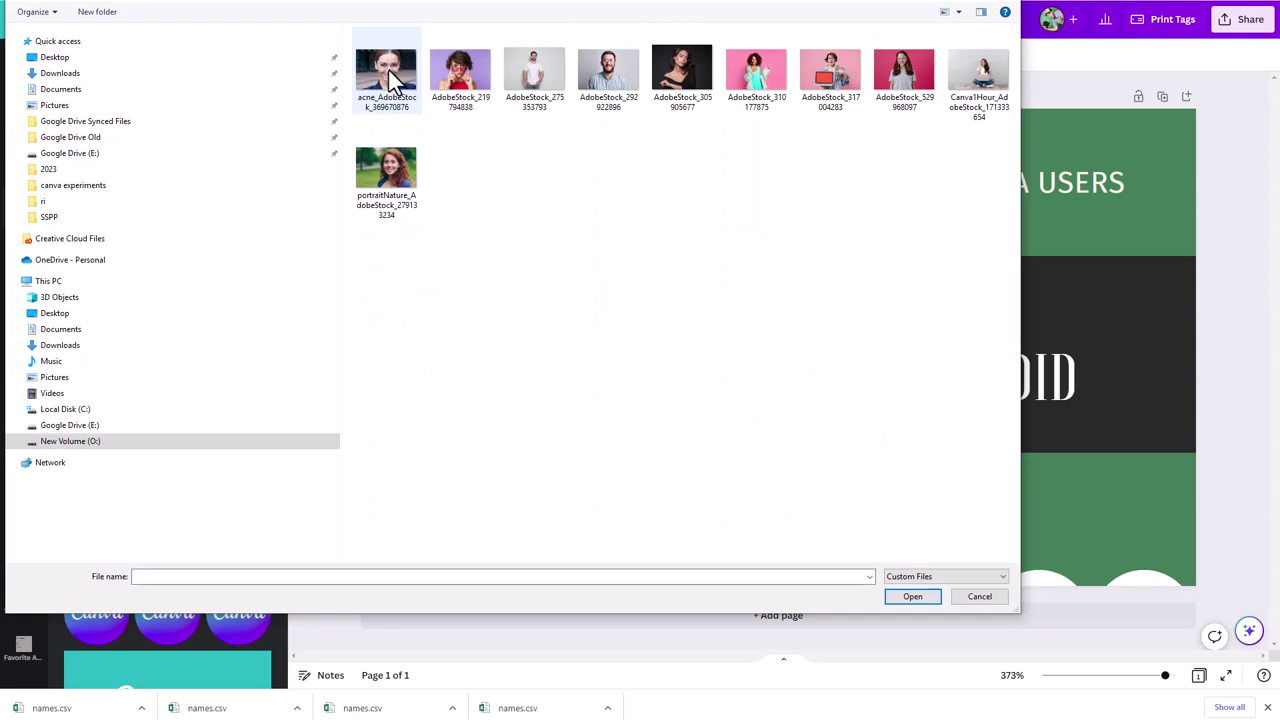
left_click(388, 69)
left_click(383, 178, "shift")
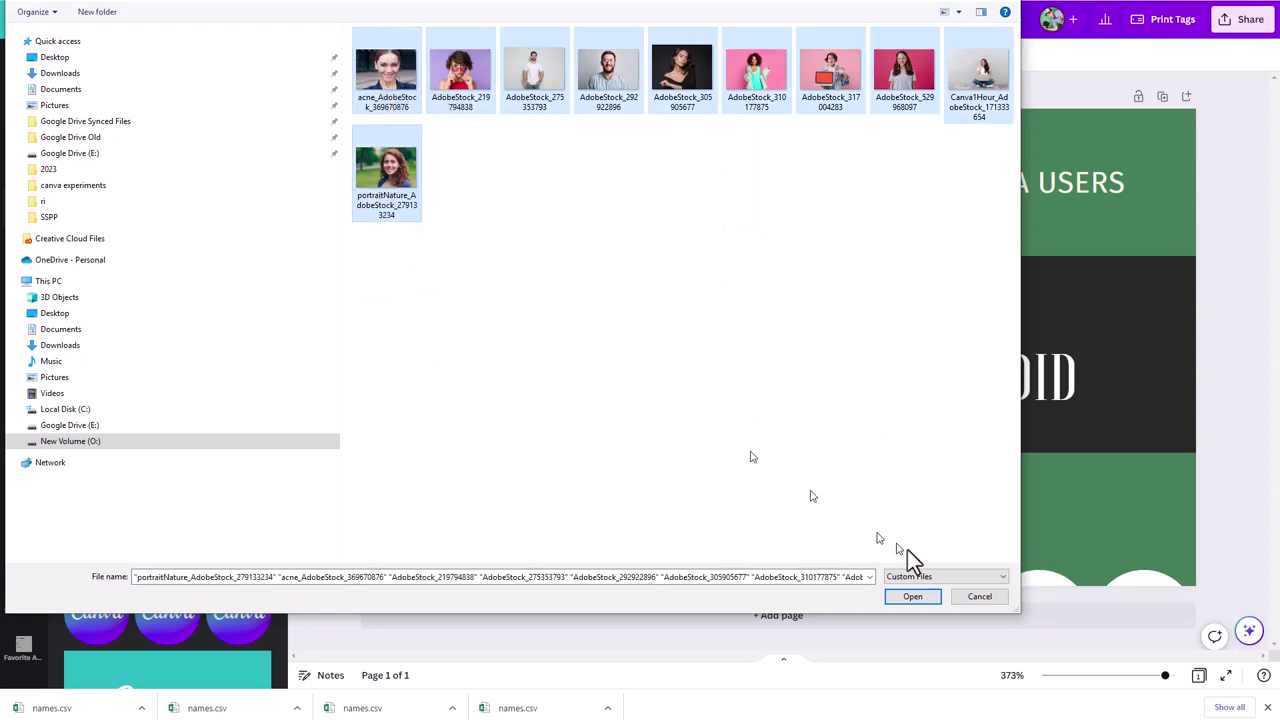
left_click(911, 598)
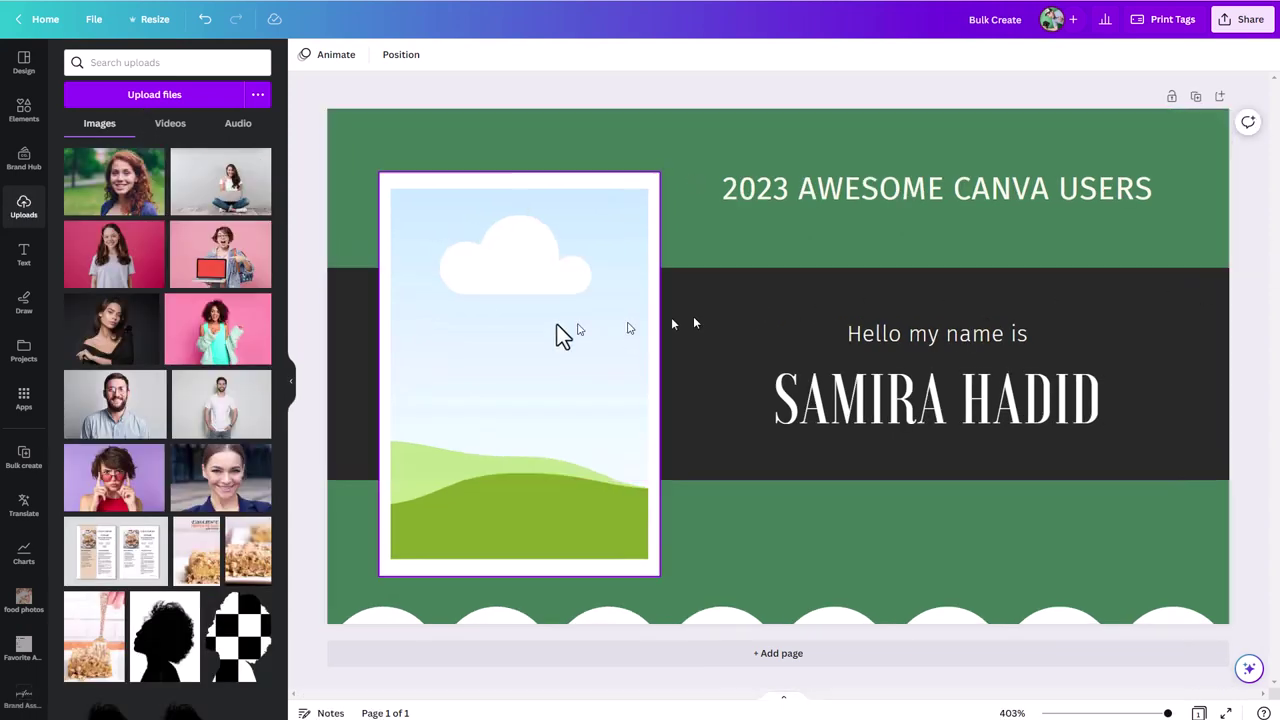
- Select all ten uploaded portrait photos, from the smiling brunette up to the red-haired woman against greenery
left_click(184, 460)
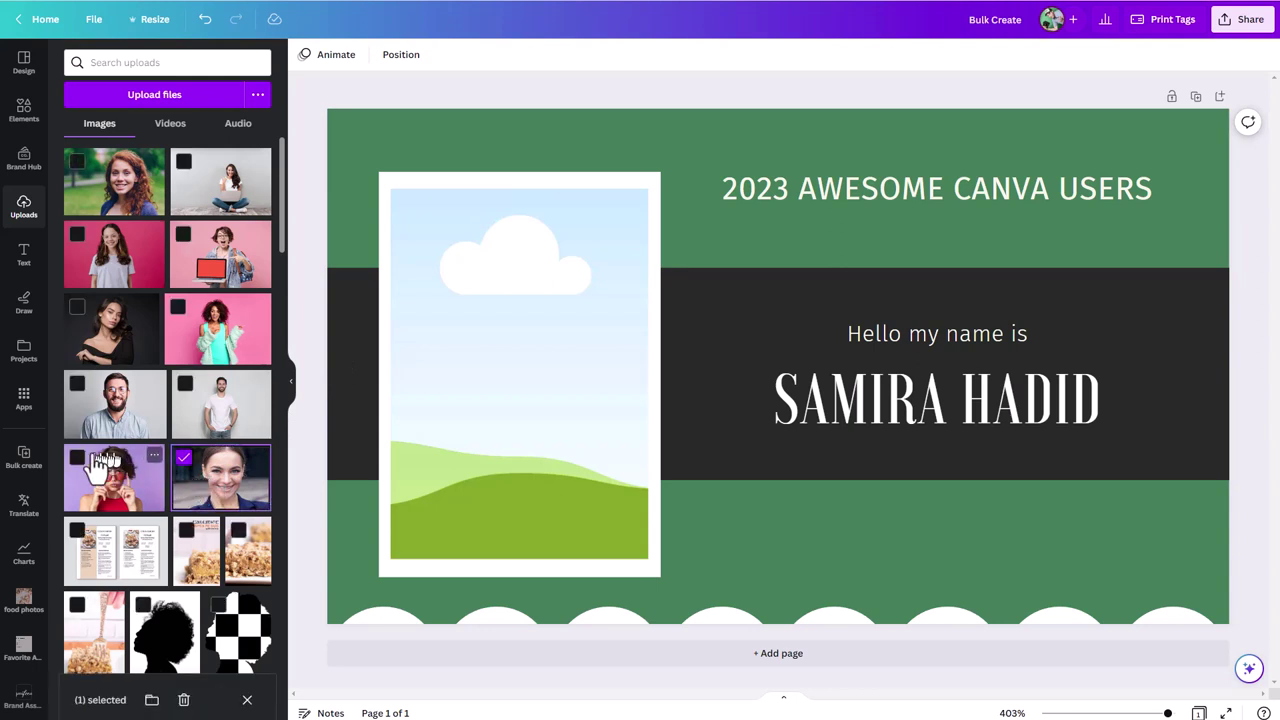
left_click(78, 458)
left_click(184, 385)
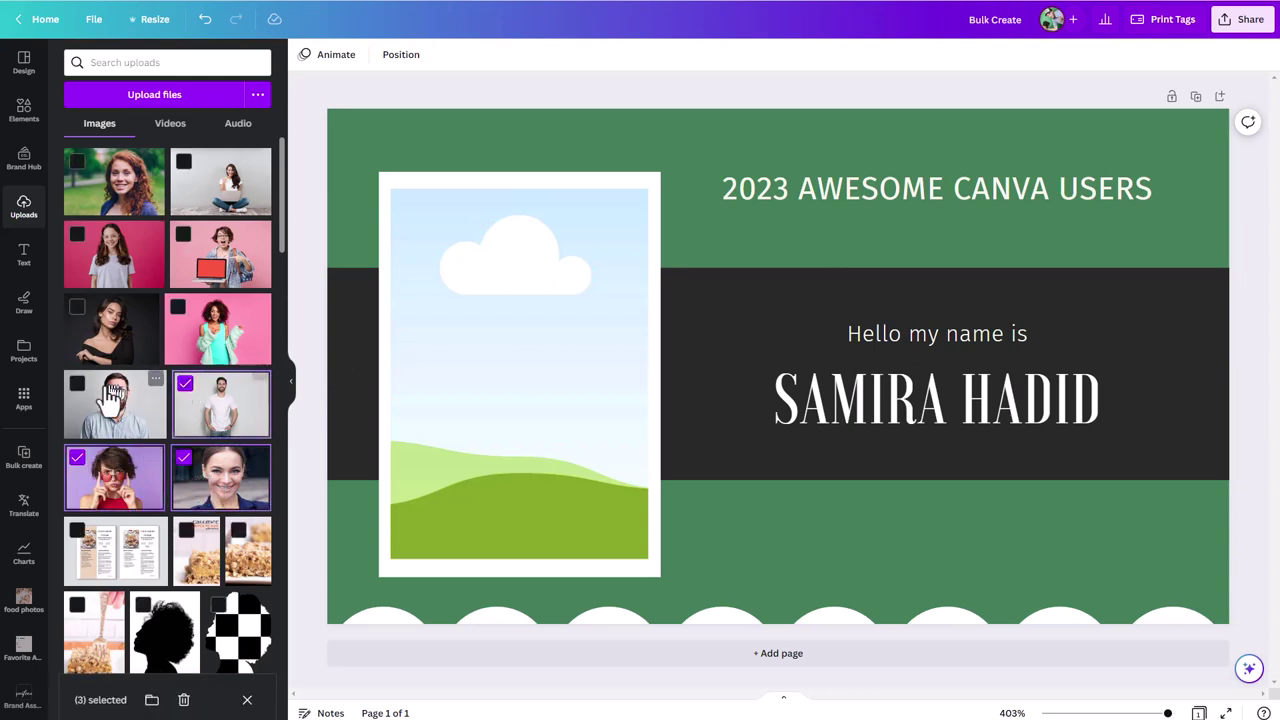
left_click(78, 384)
left_click(180, 310)
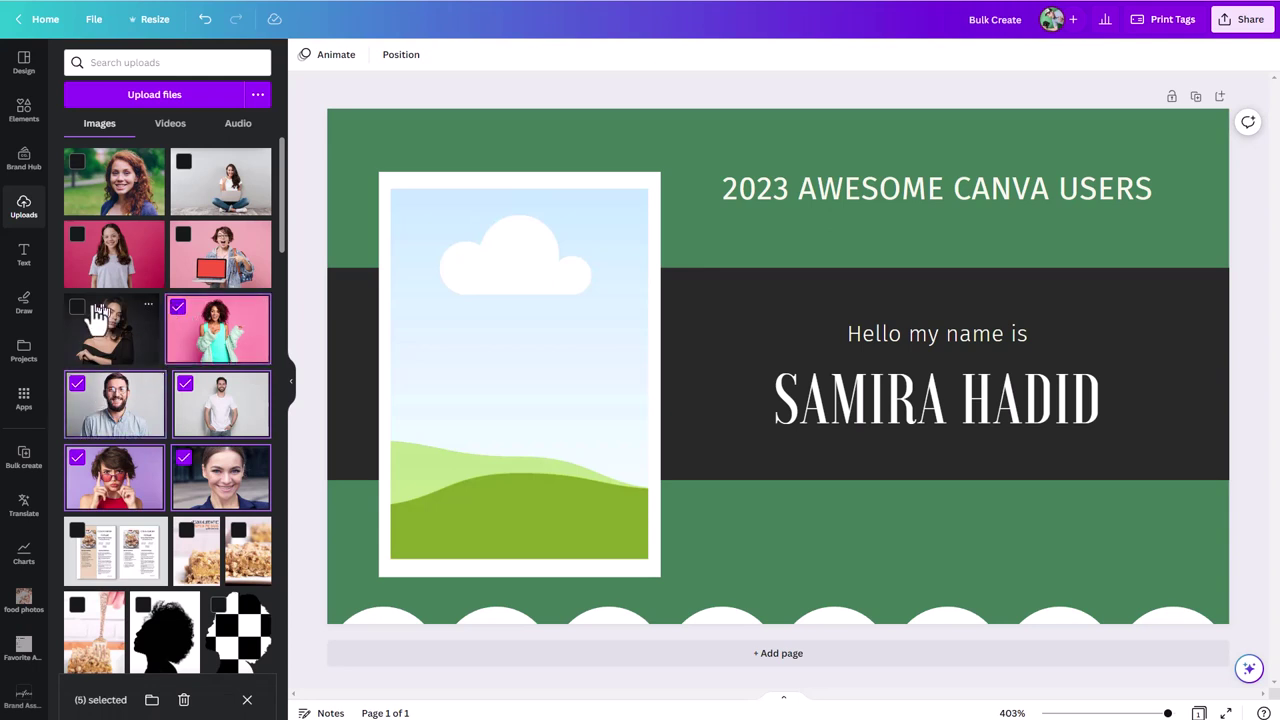
left_click(77, 308)
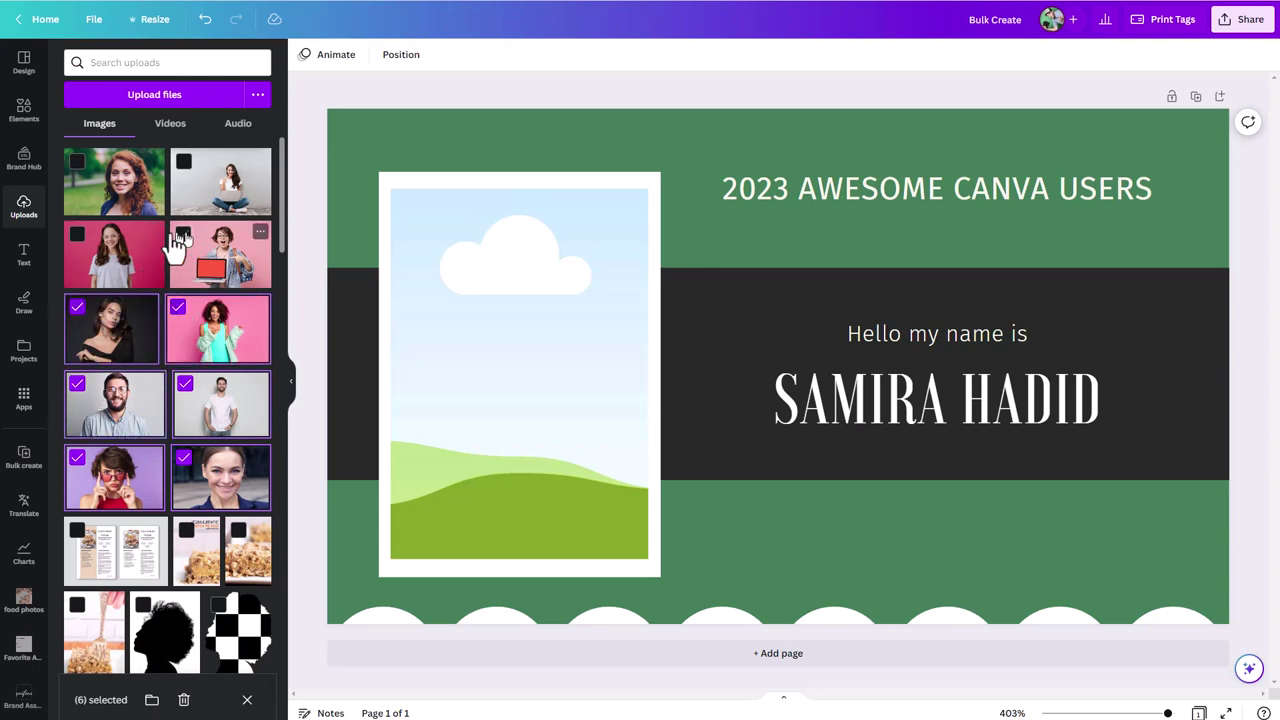
left_click(182, 236)
left_click(78, 236)
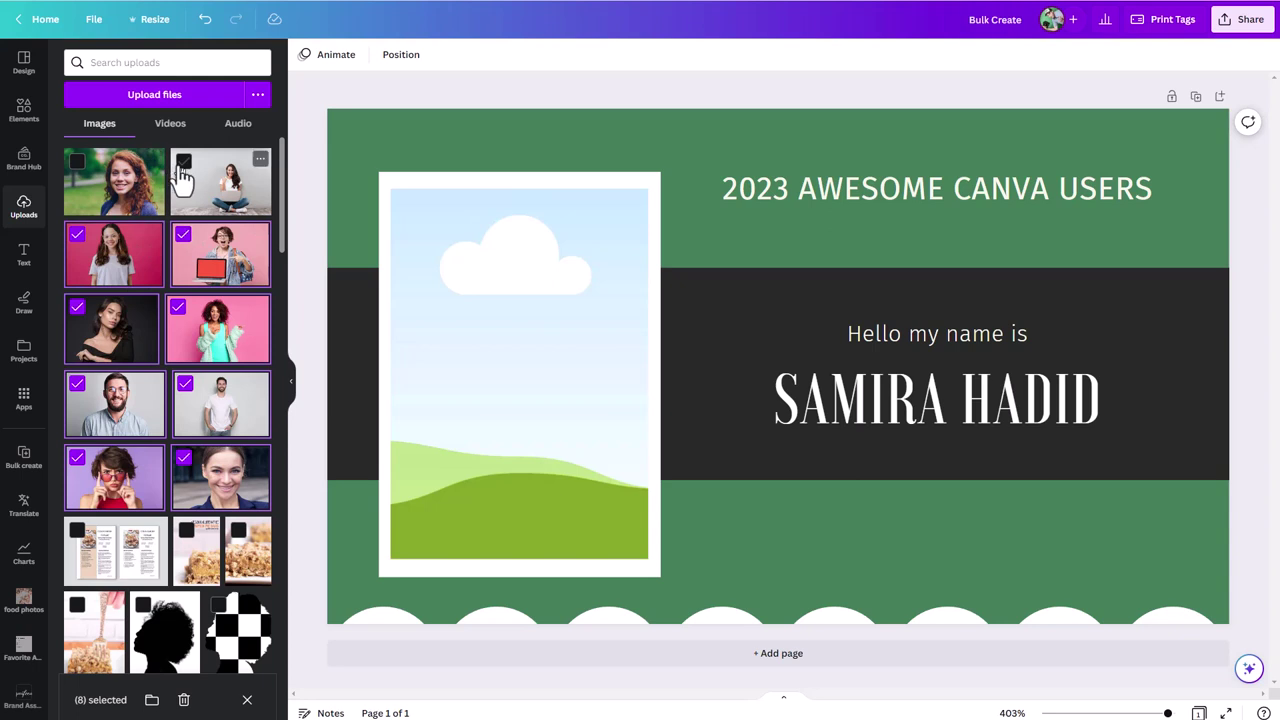
left_click(182, 165)
left_click(78, 165)
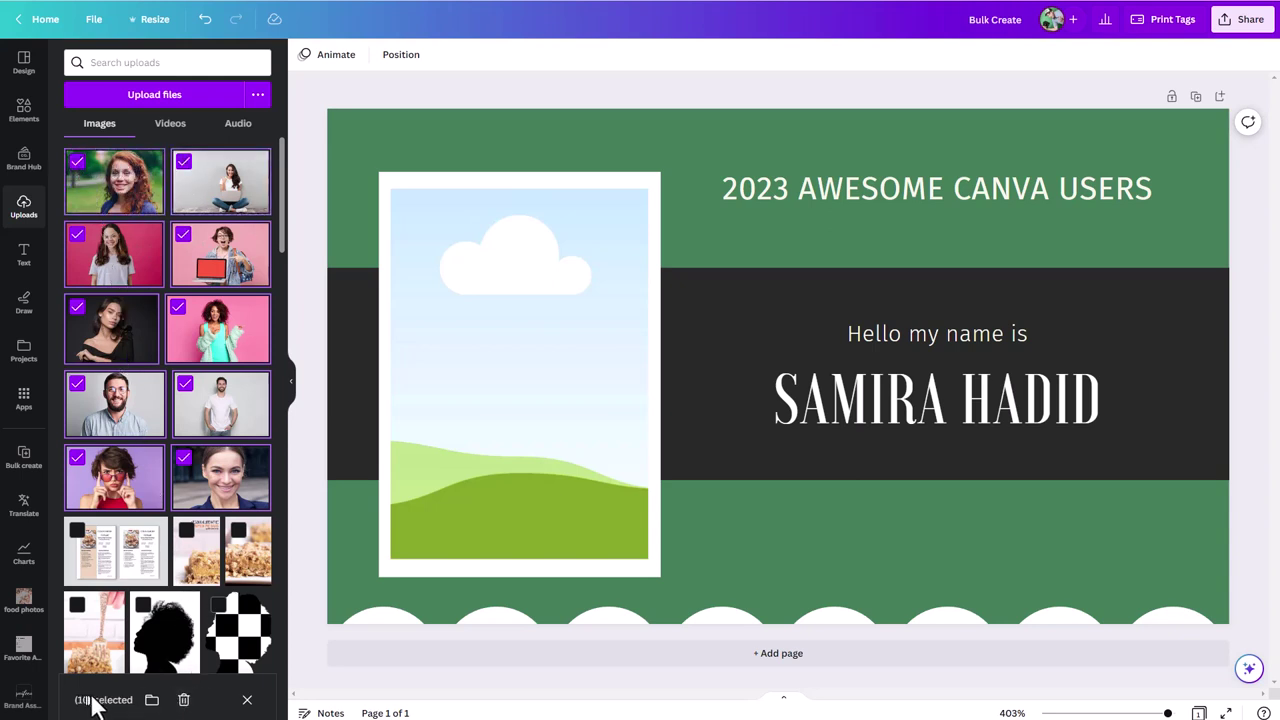
- Start moving the selected photos to a folder, search the existing folders for headshots, and clear the search
left_click(152, 700)
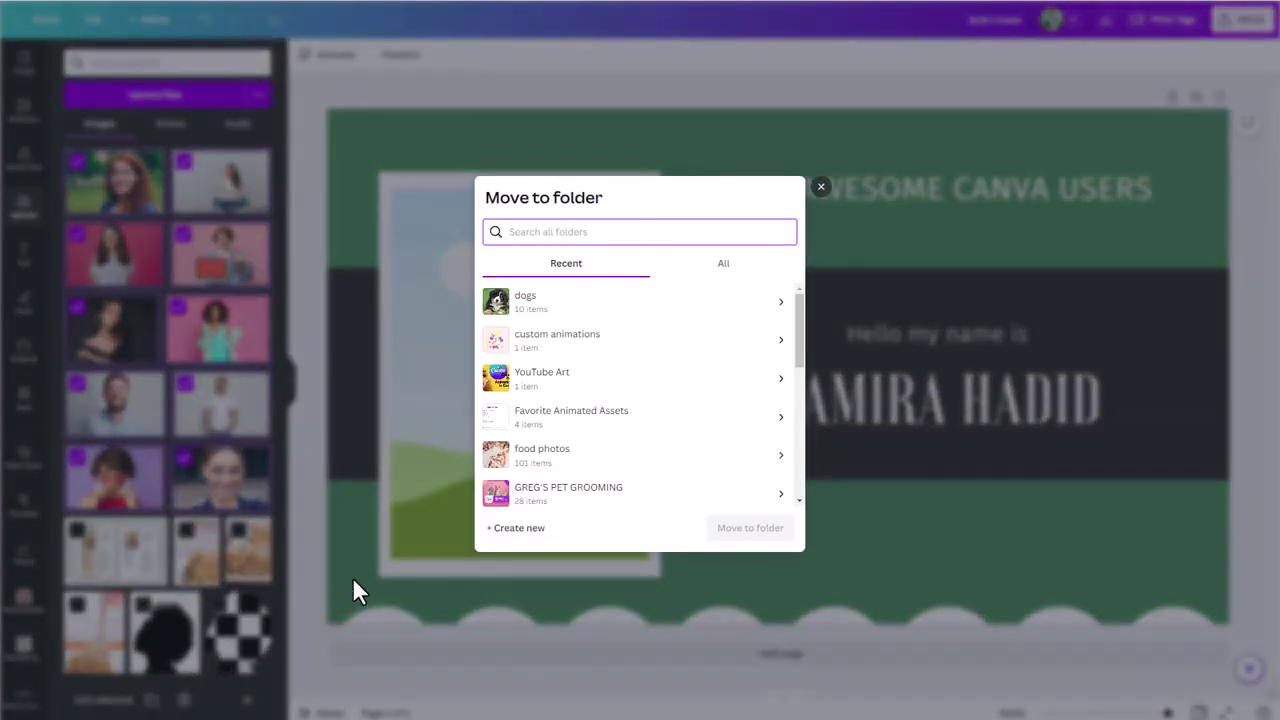
type("heads")
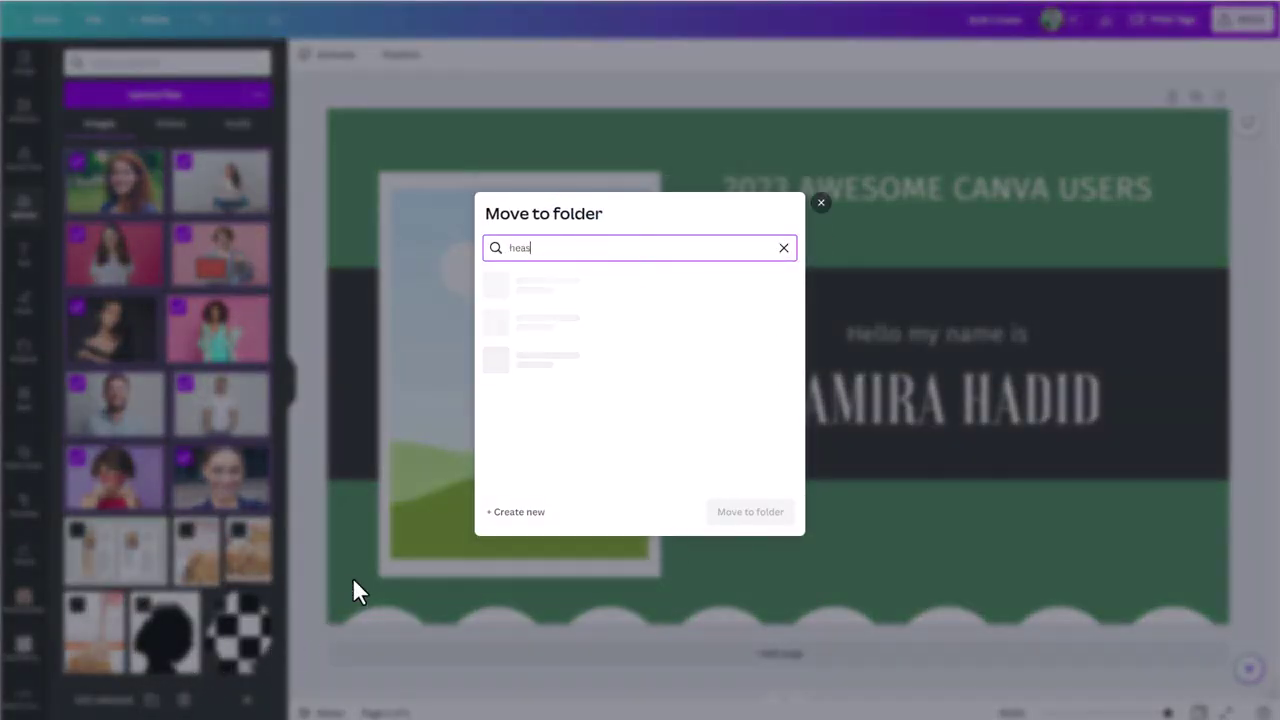
type("h")
key("BackSpace")
key("BackSpace")
type("dshots")
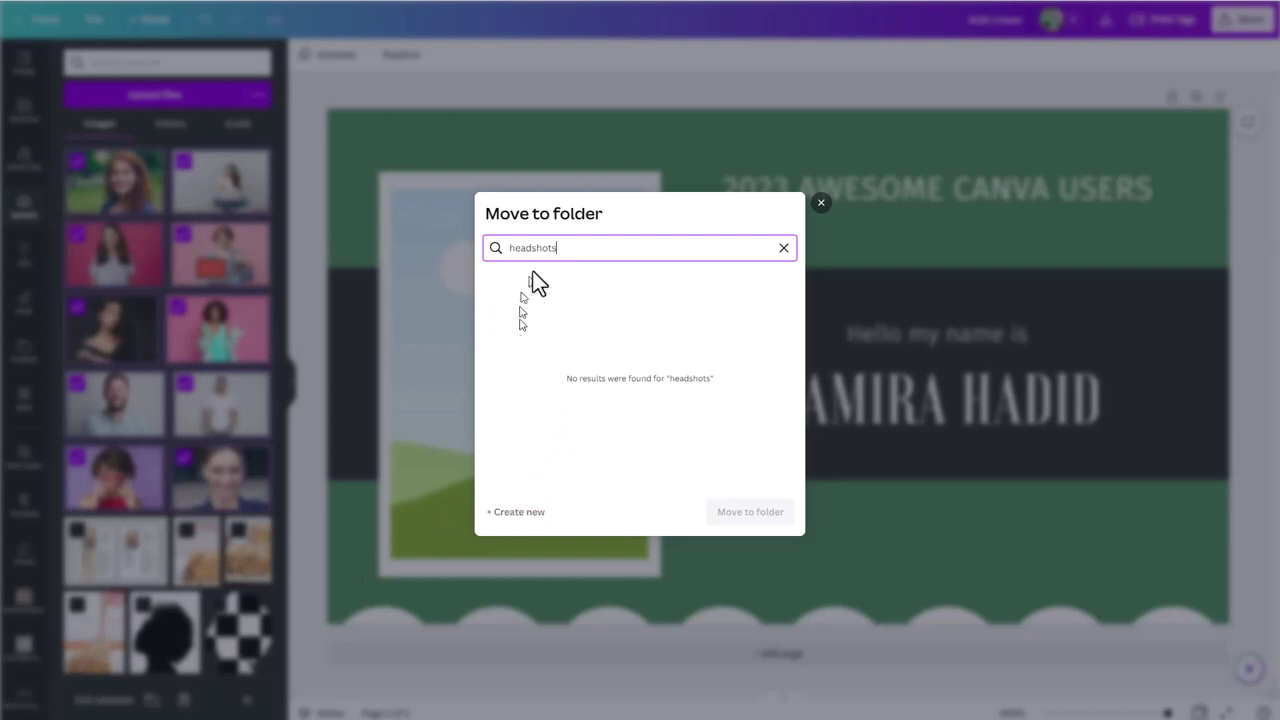
left_click(495, 513)
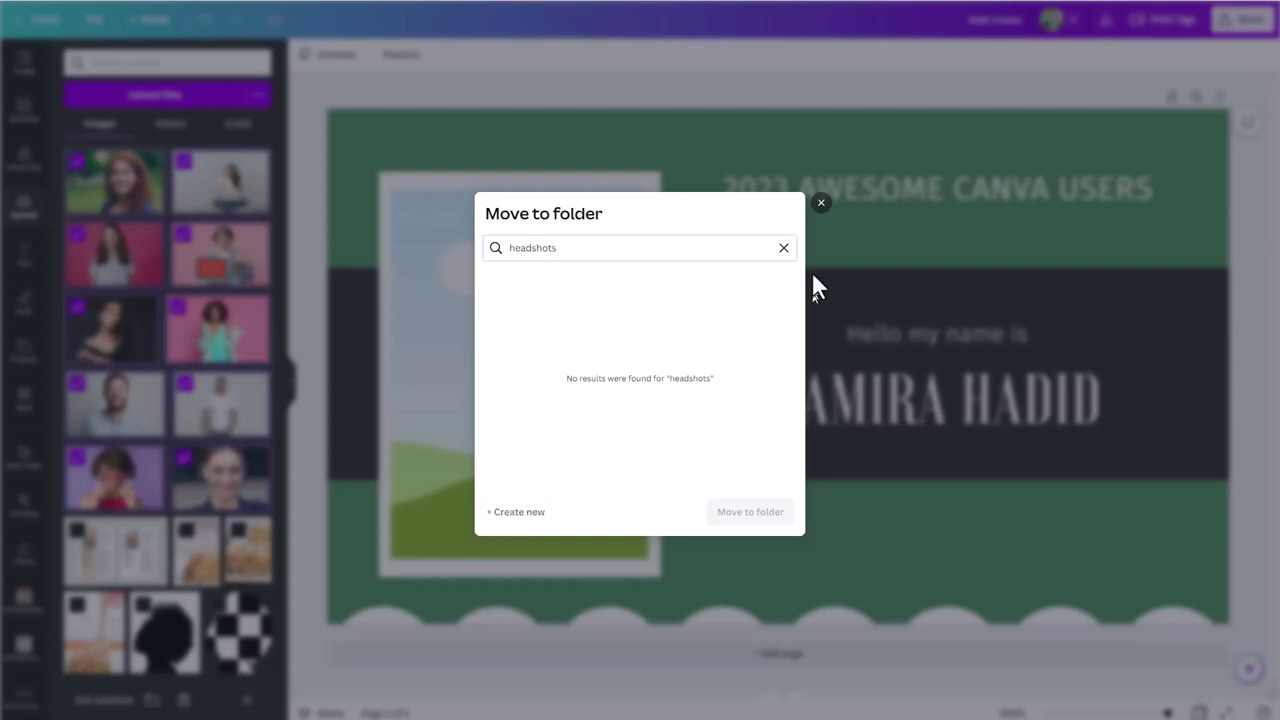
left_click(783, 248)
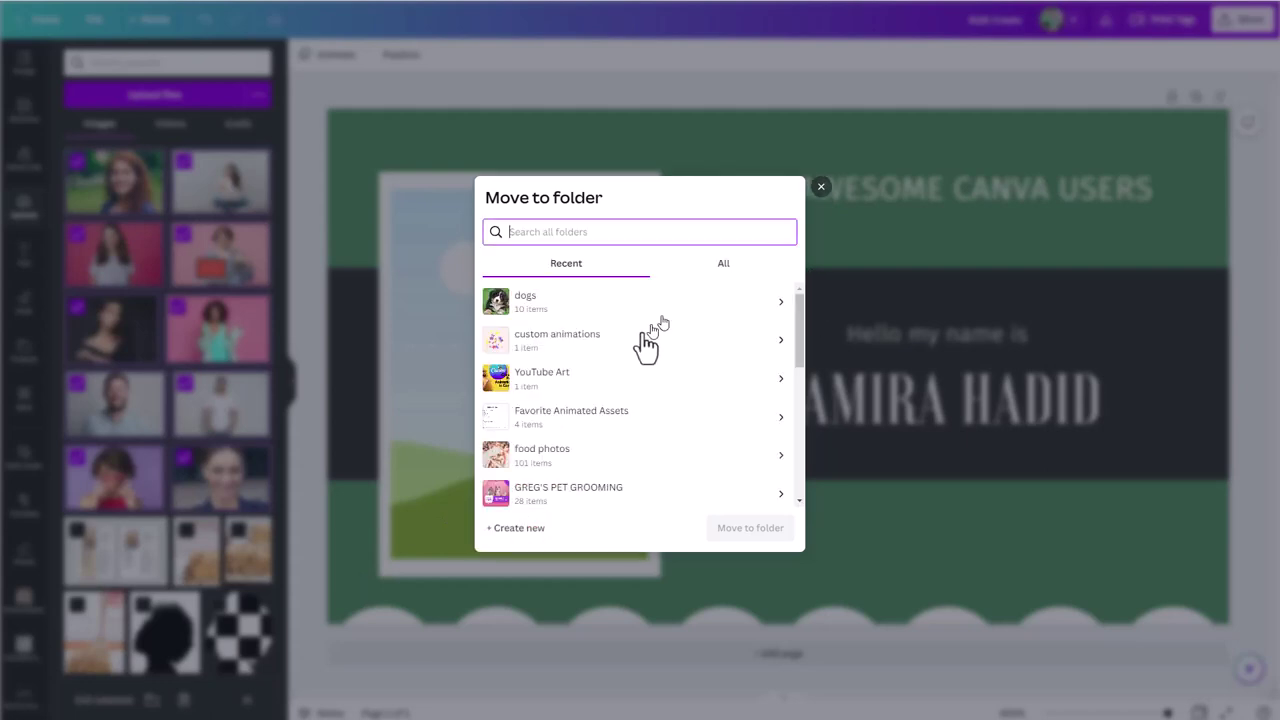
- Create a new folder named headshots and add the ten selected portraits to it
left_click(515, 530)
type("head")
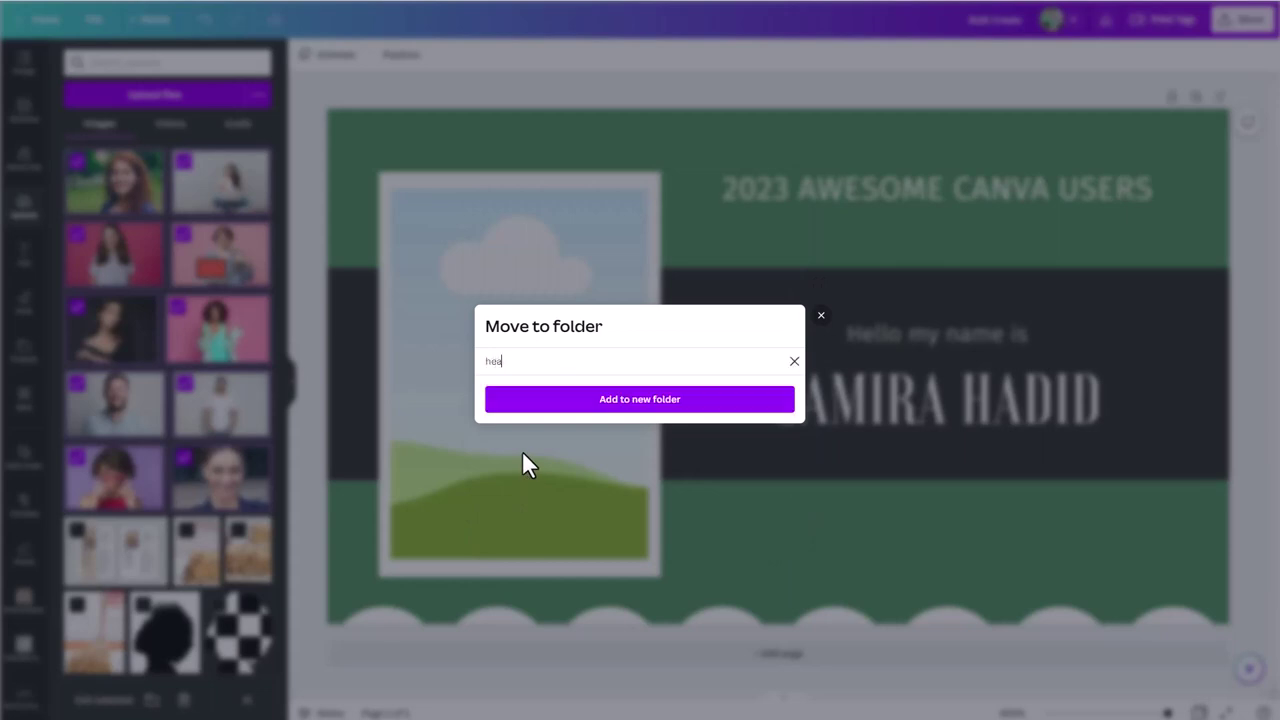
type("shots")
left_click(584, 402)
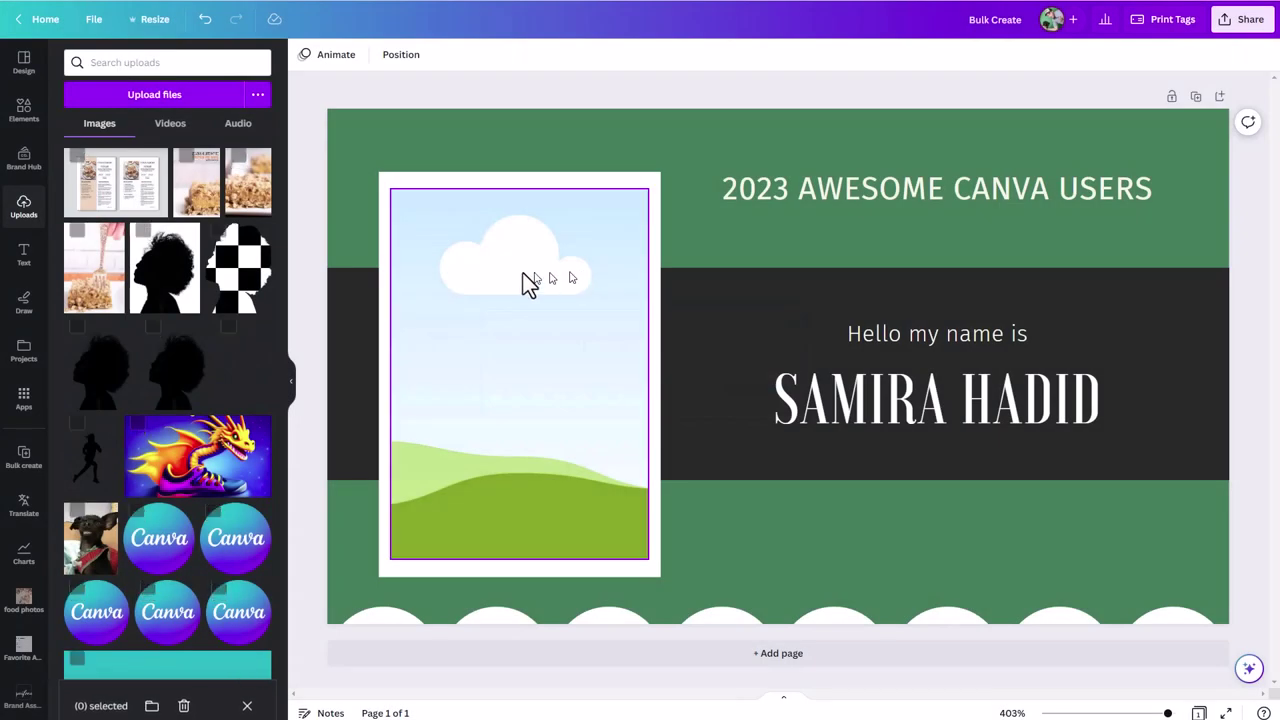
- Reopen Bulk create's manual data table and fill row 1's Image cell with the Close-up Portrait photo from the headshots folder
left_click(22, 456)
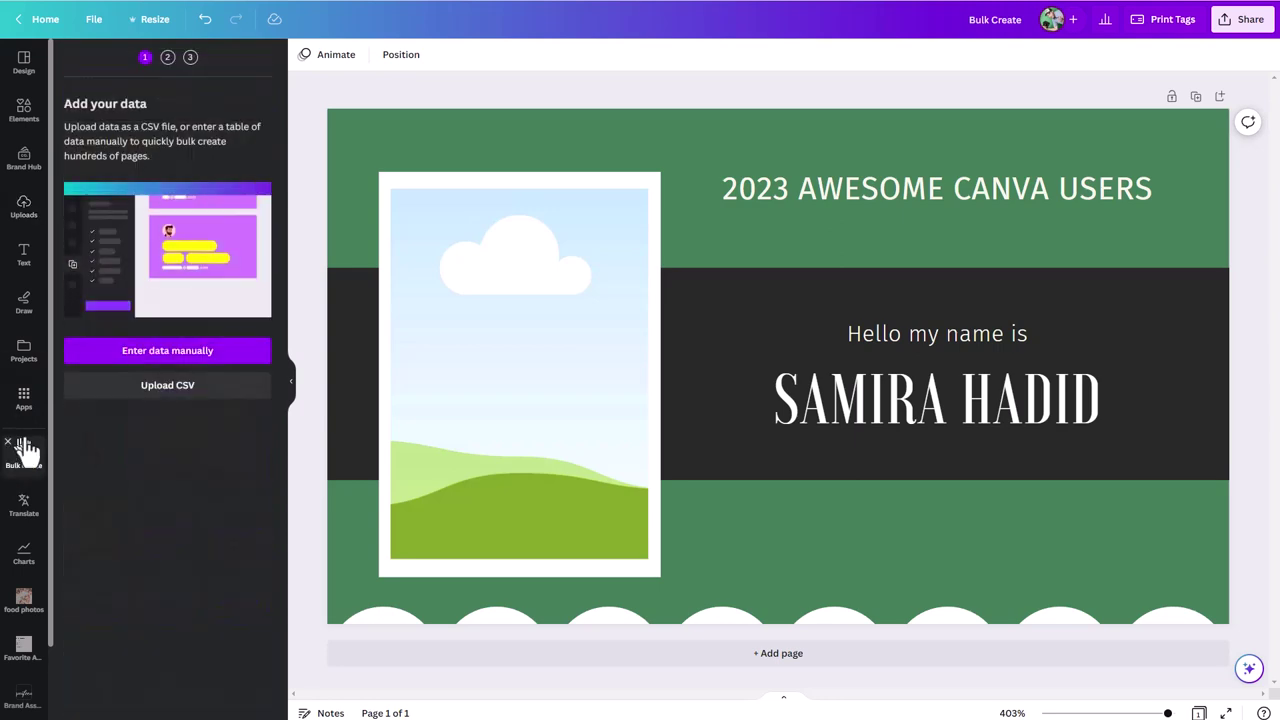
left_click(159, 349)
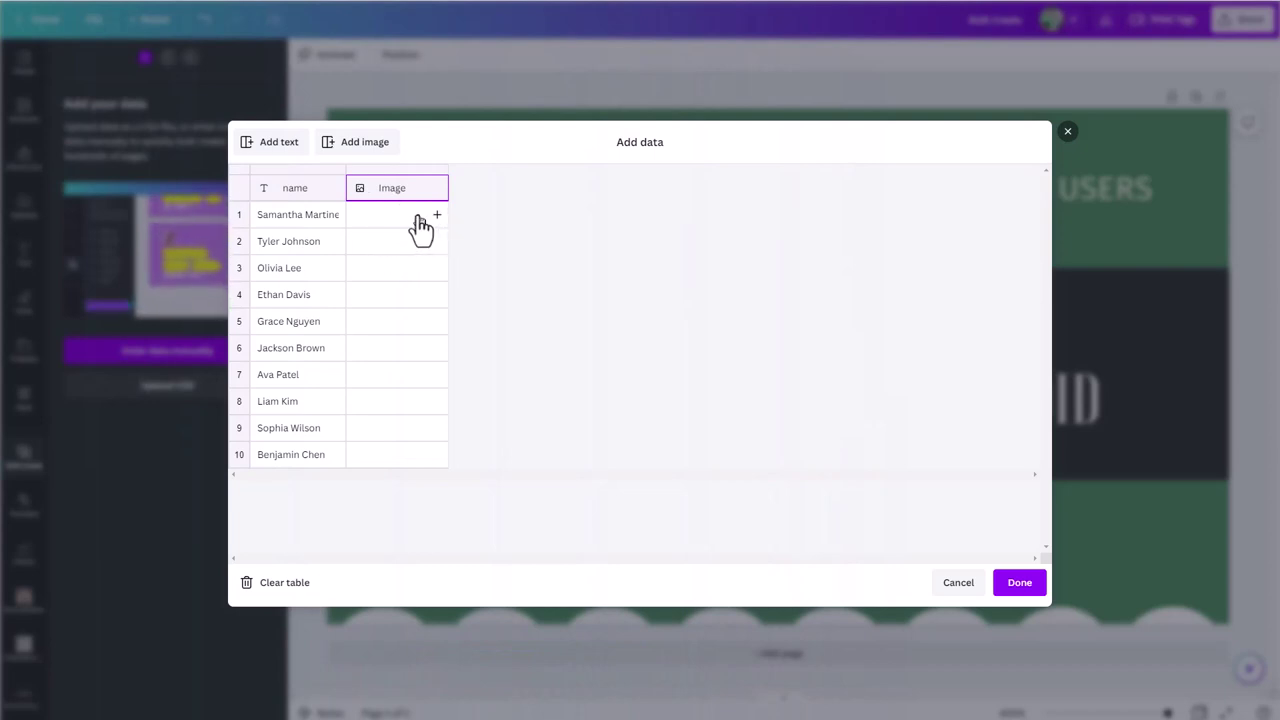
left_click(421, 224)
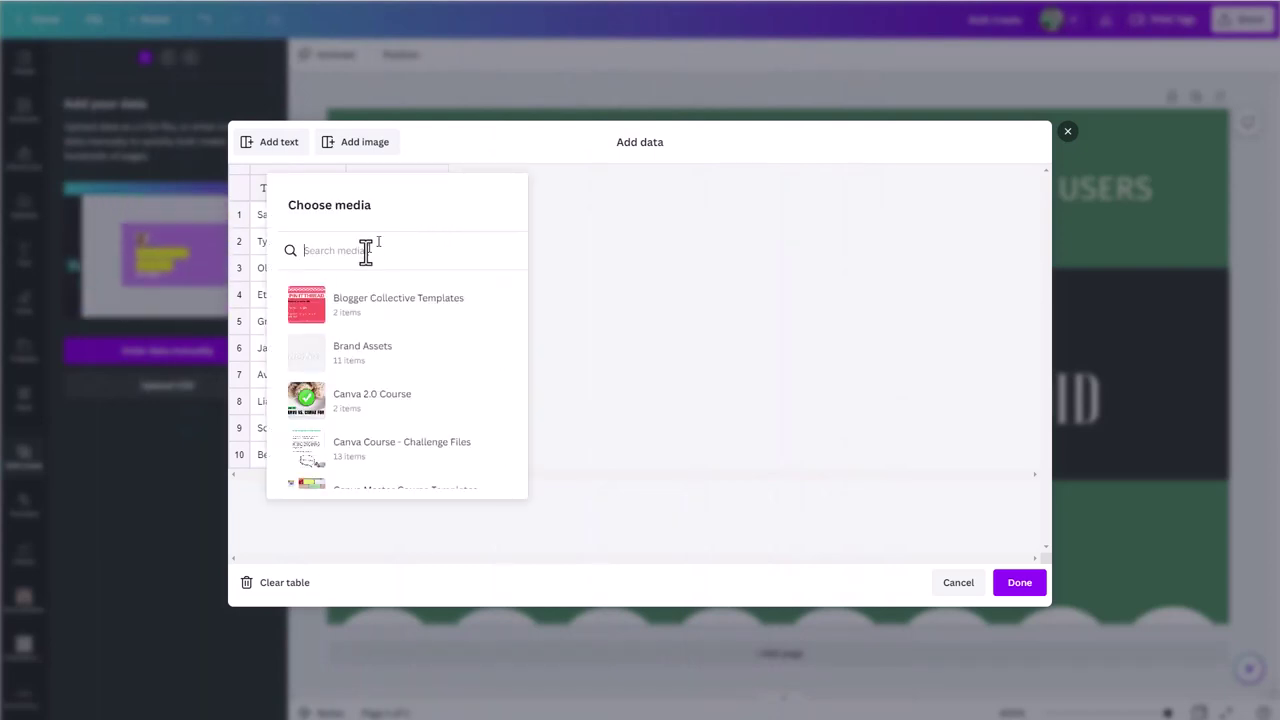
scroll(378, 285, "down", 3)
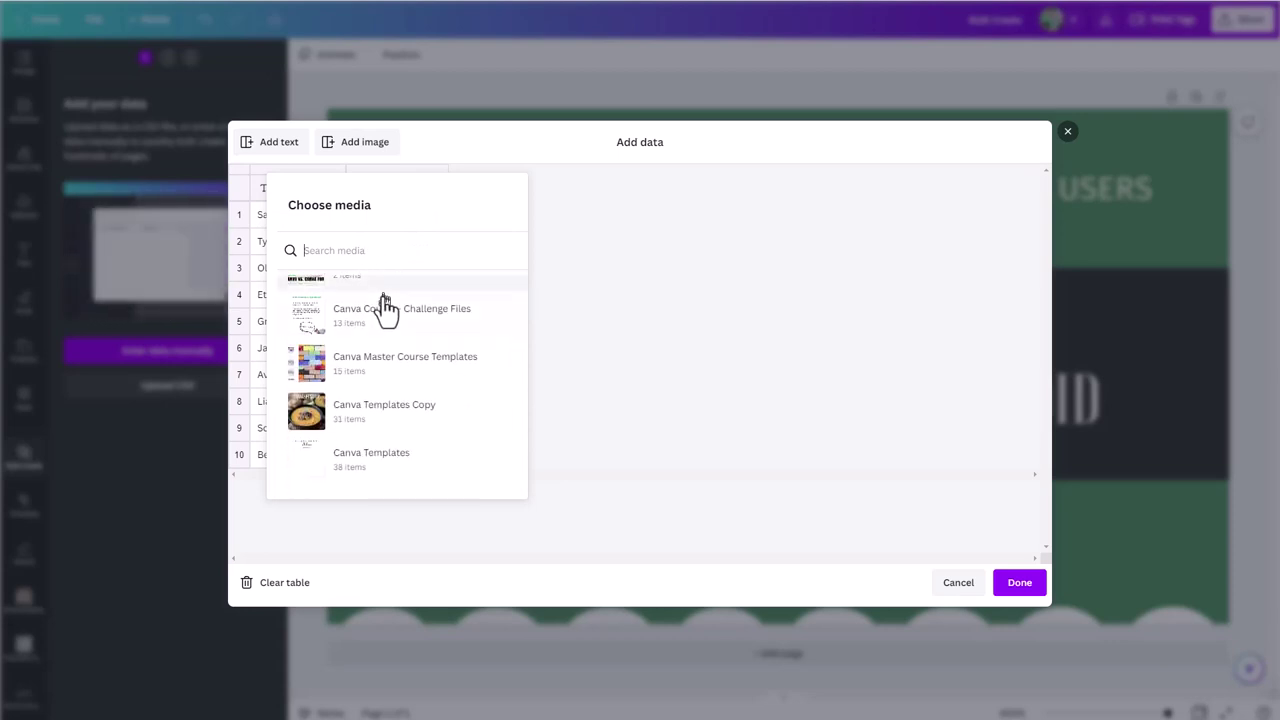
scroll(383, 315, "down", 12)
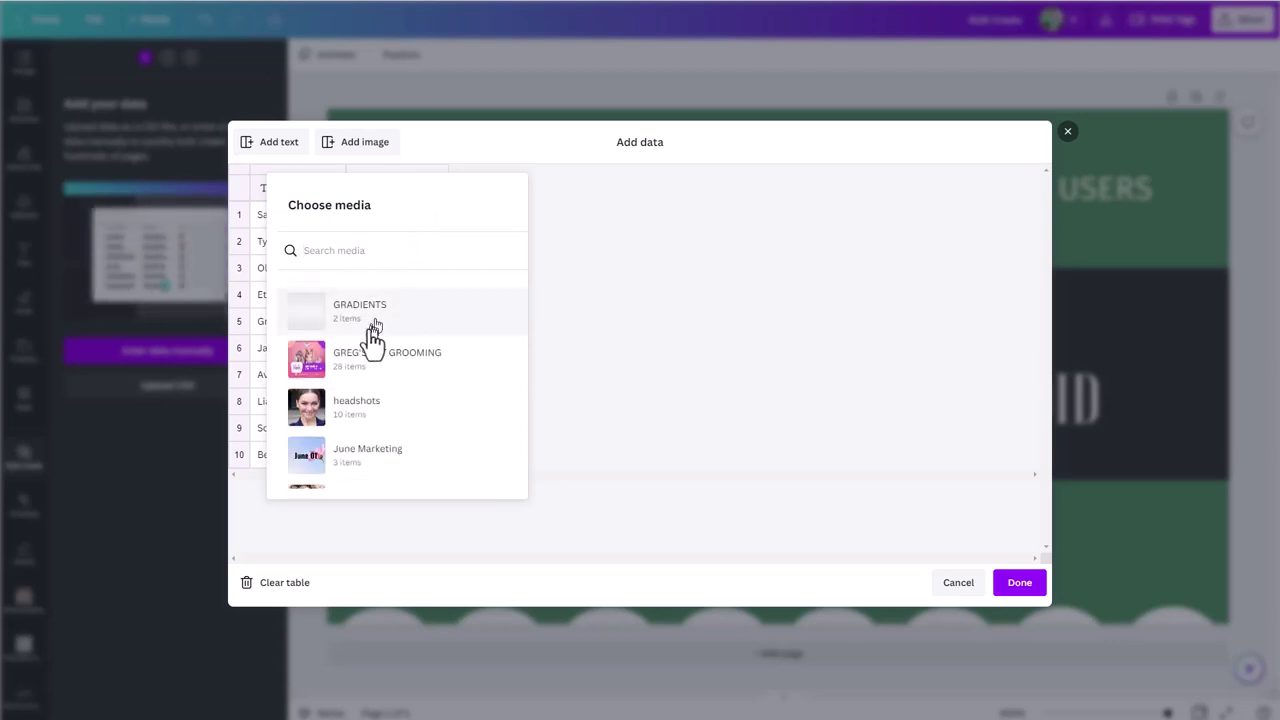
left_click(360, 410)
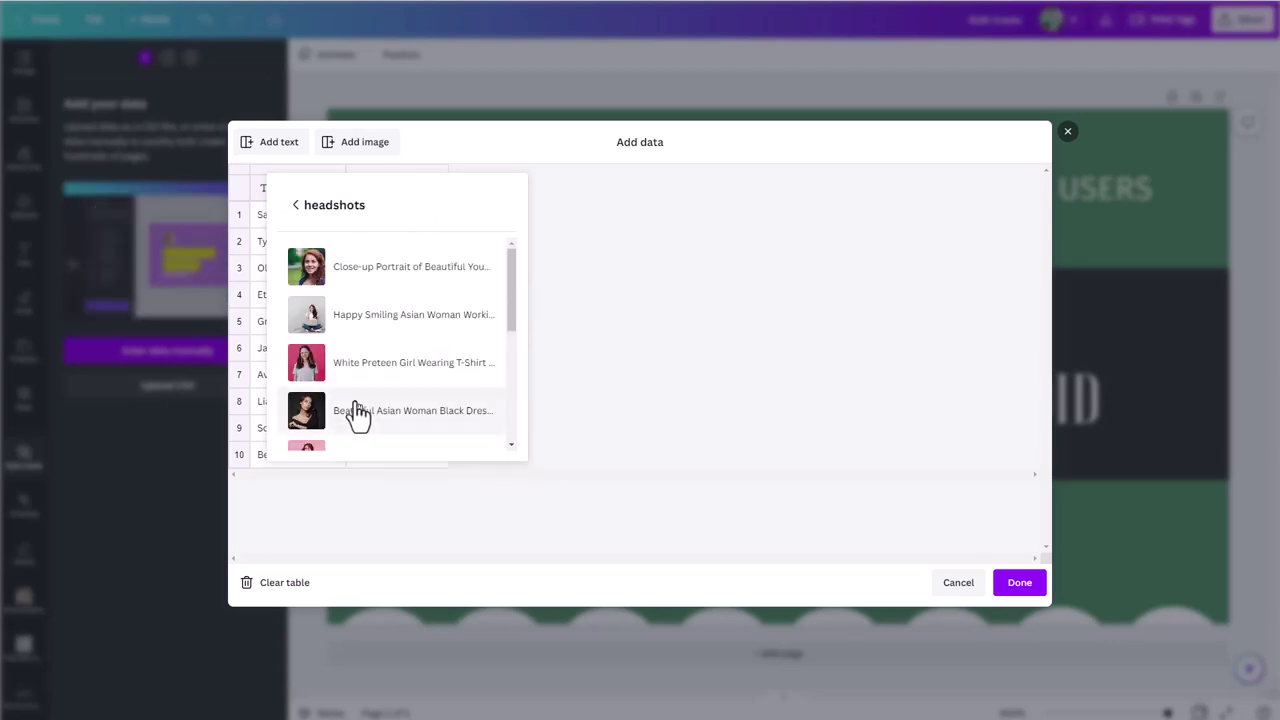
left_click(398, 284)
- Fill the Image cells of rows 2 and 3 with the Happy Smiling Asian Woman photo
left_click(407, 252)
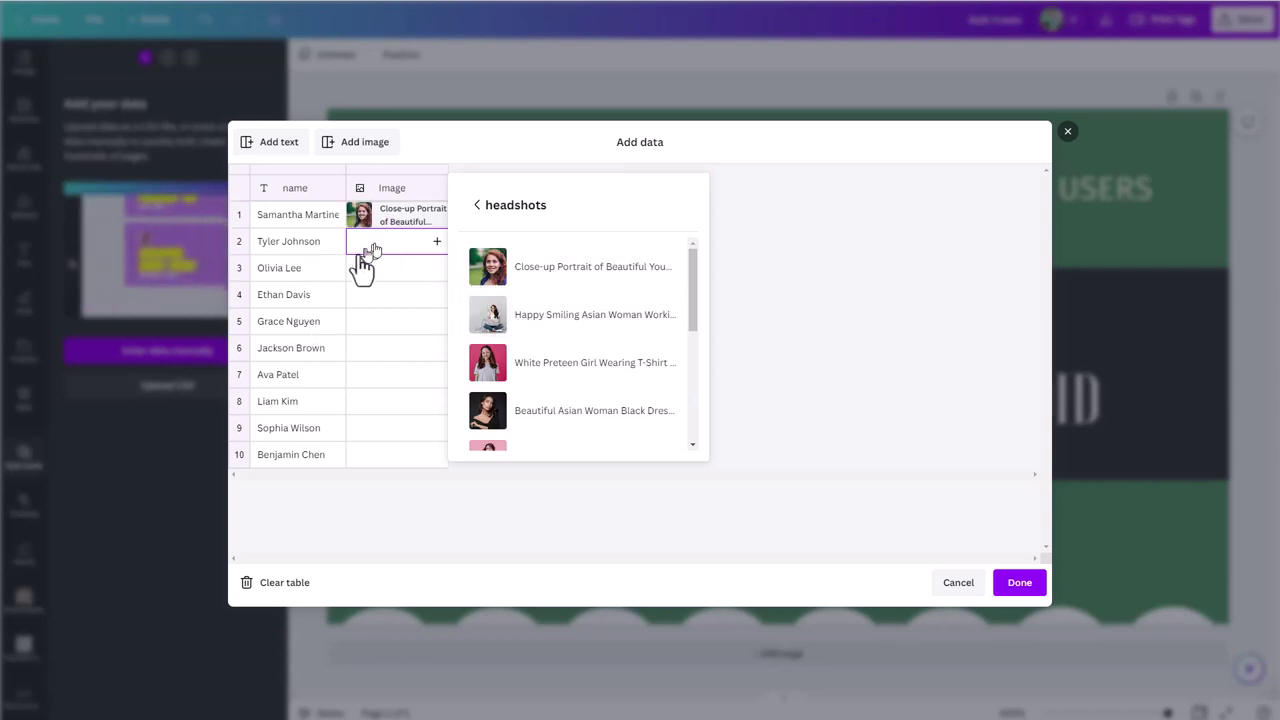
left_click(556, 316)
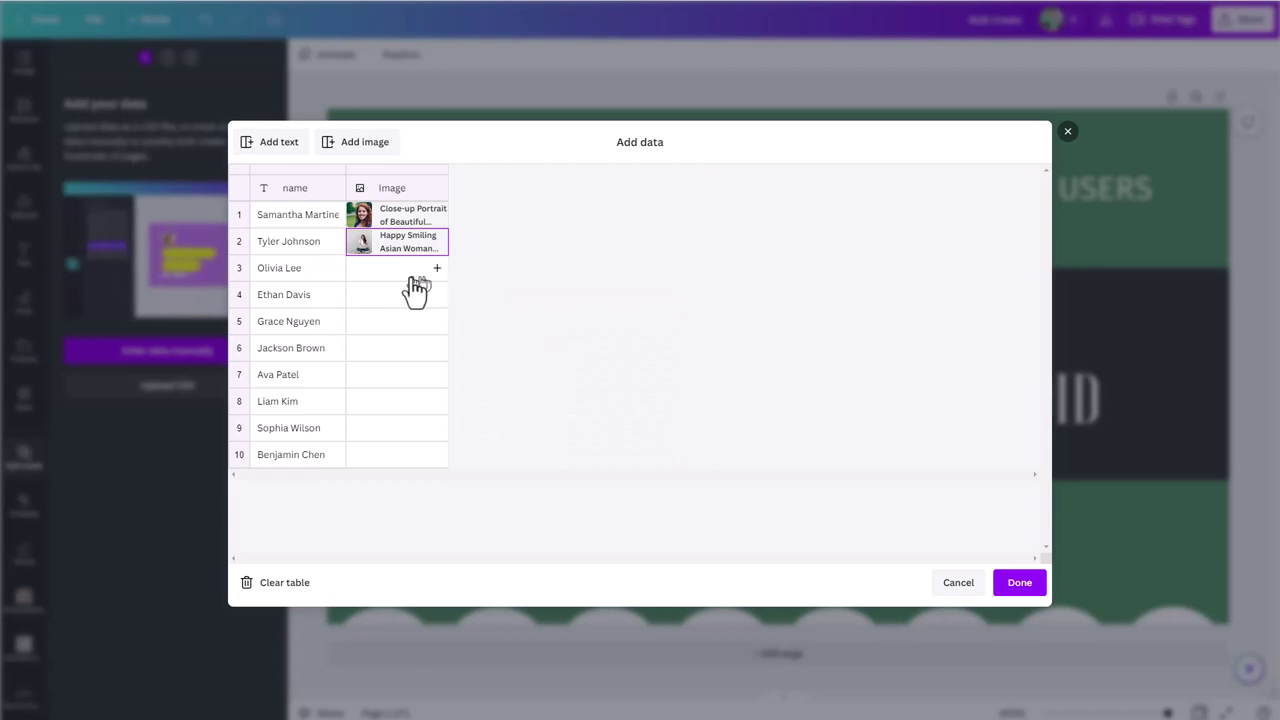
left_click(416, 274)
left_click(592, 318)
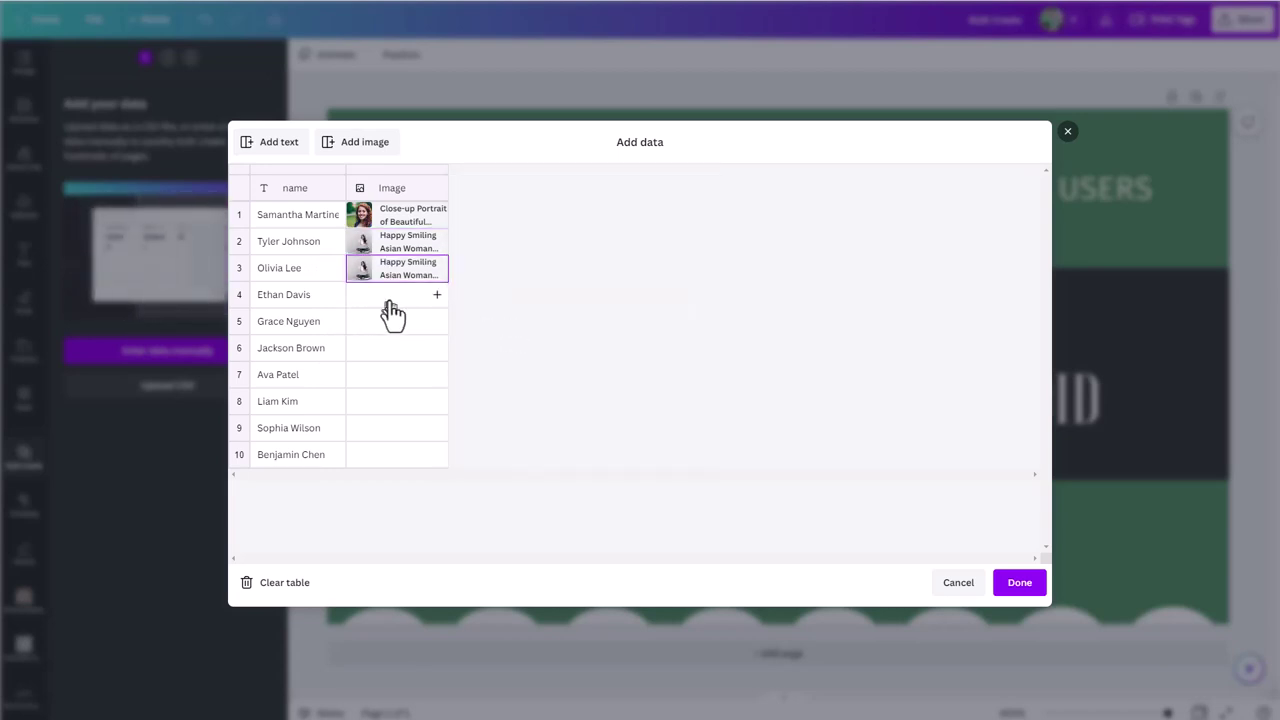
- Assign the White Preteen Girl Wearing T-Shirt photo to row 4 and the Beautiful Asian Woman Black Dress photo to row 5
left_click(390, 300)
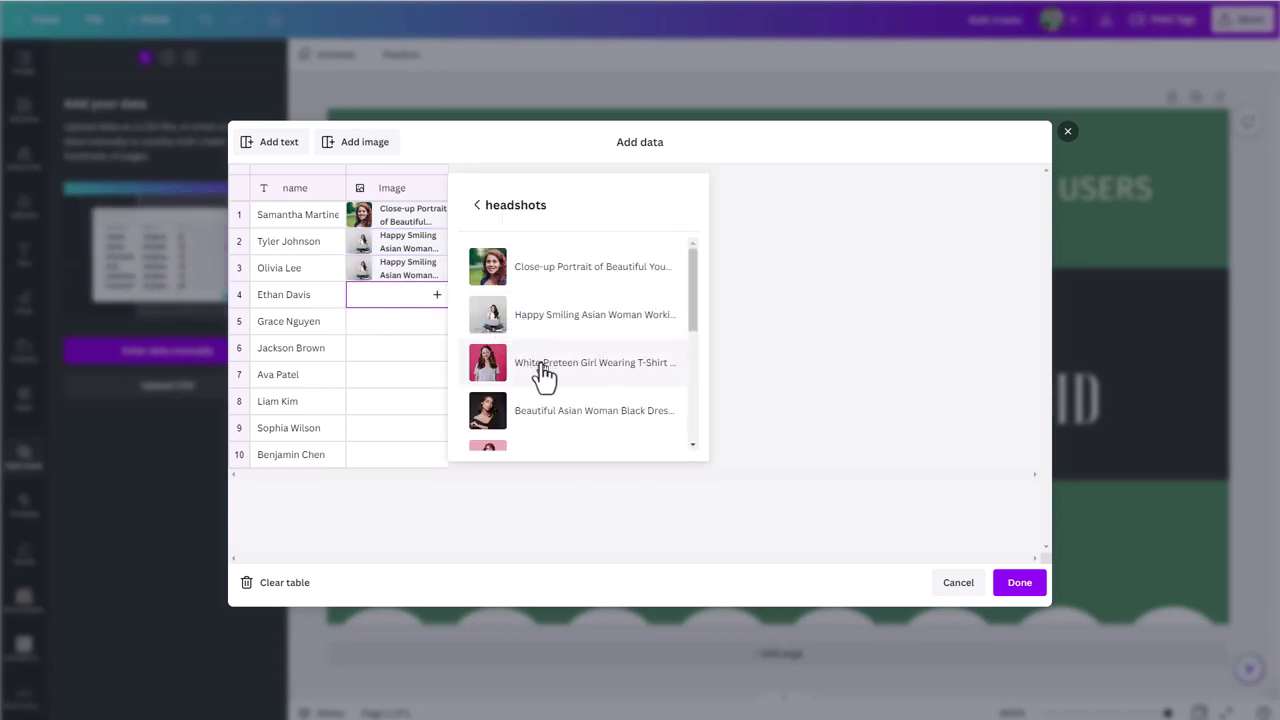
left_click(545, 365)
left_click(384, 328)
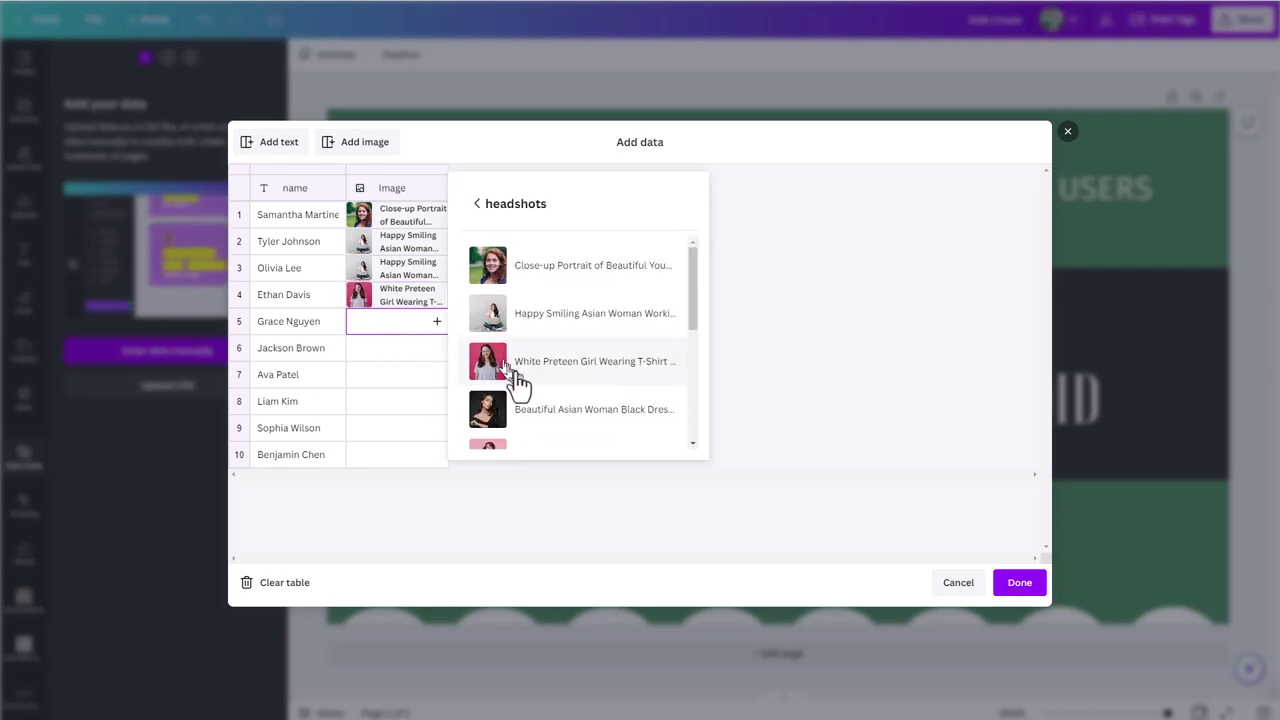
left_click(543, 412)
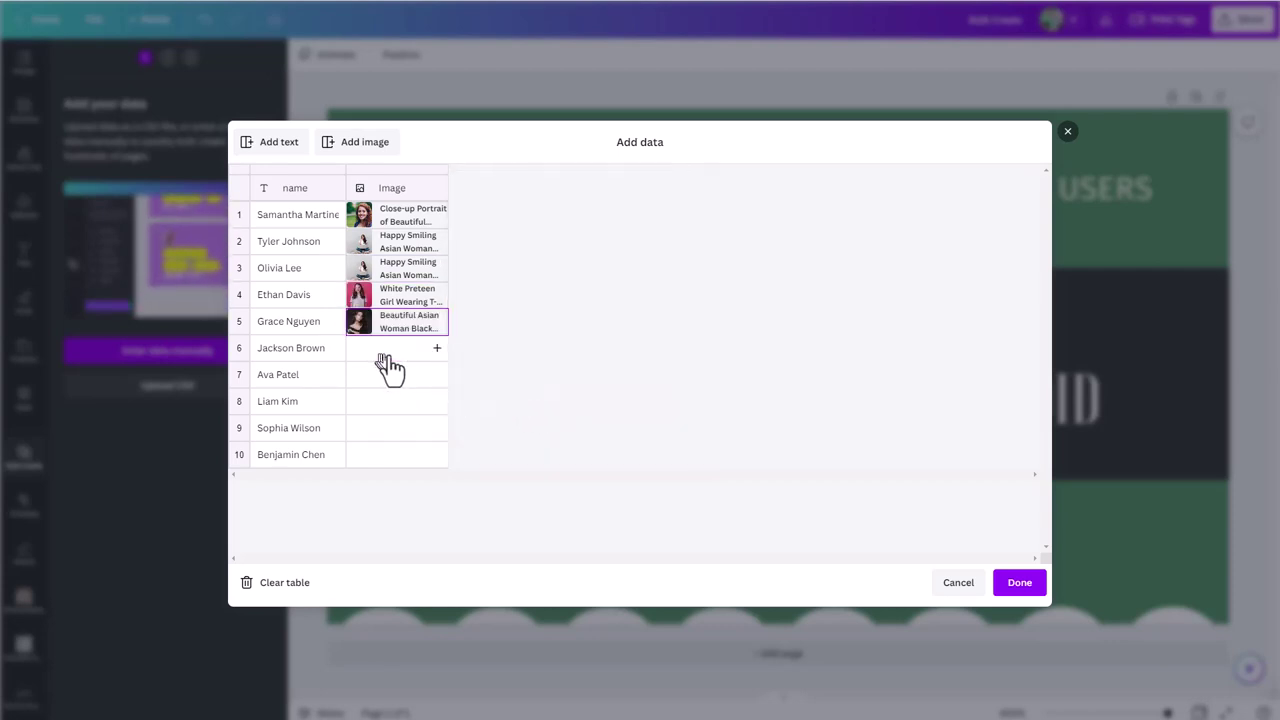
- Assign the Excited Girl Student in Denim photo to row 6 and the Friendly Face Portrait photo to row 7
left_click(391, 352)
scroll(530, 390, "down", 3)
left_click(520, 328)
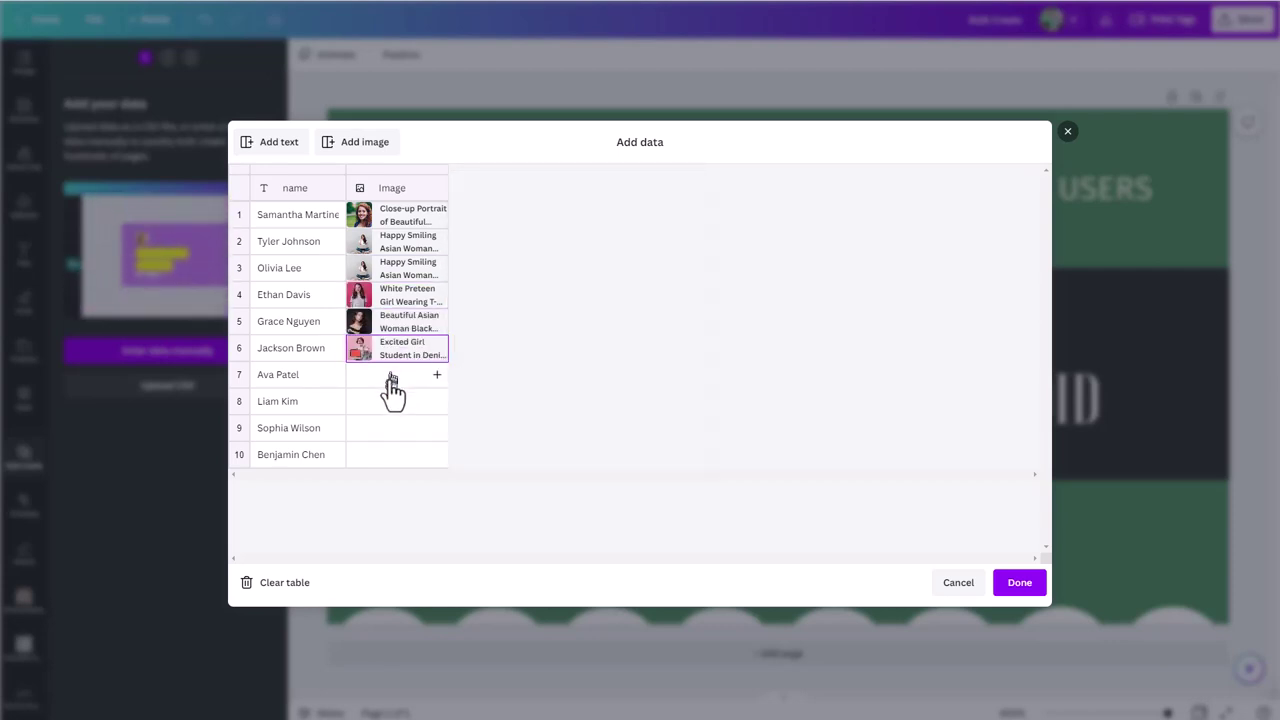
left_click(405, 385)
scroll(540, 392, "down", 3)
left_click(540, 375)
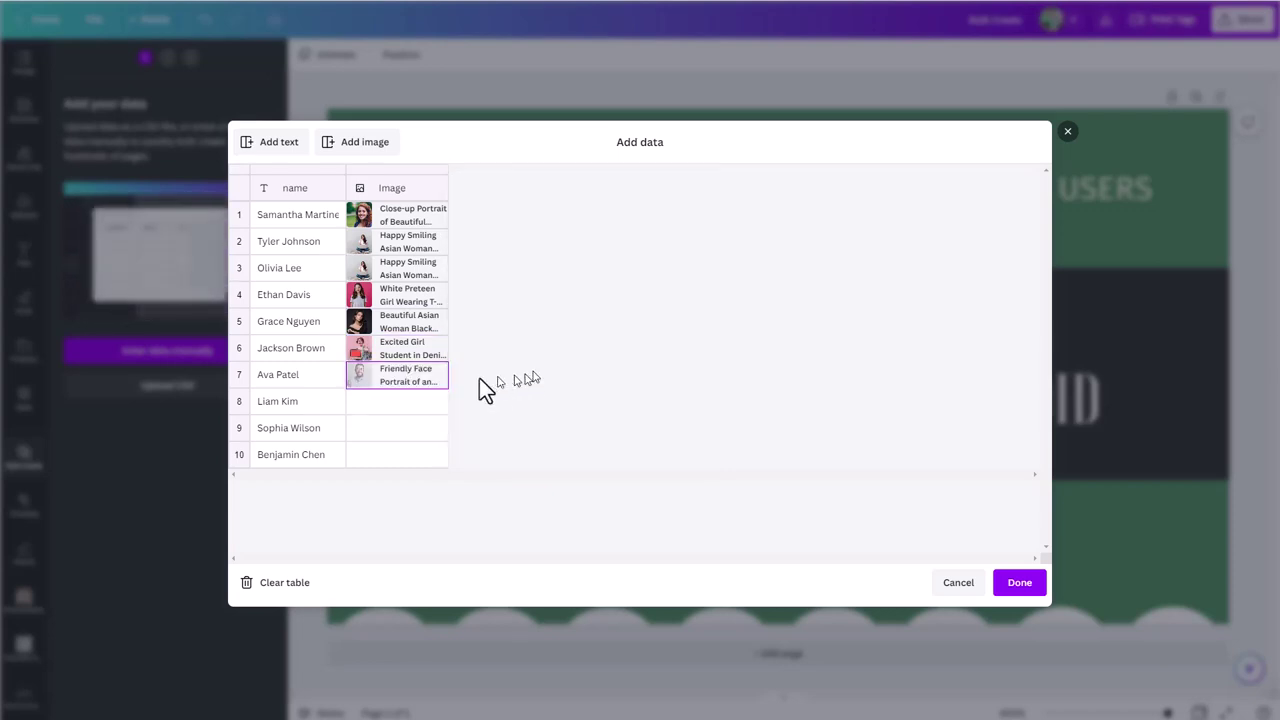
- Fill row 8's Image cell with the Friendly Face Portrait photo
left_click(386, 410)
scroll(530, 405, "down", 3)
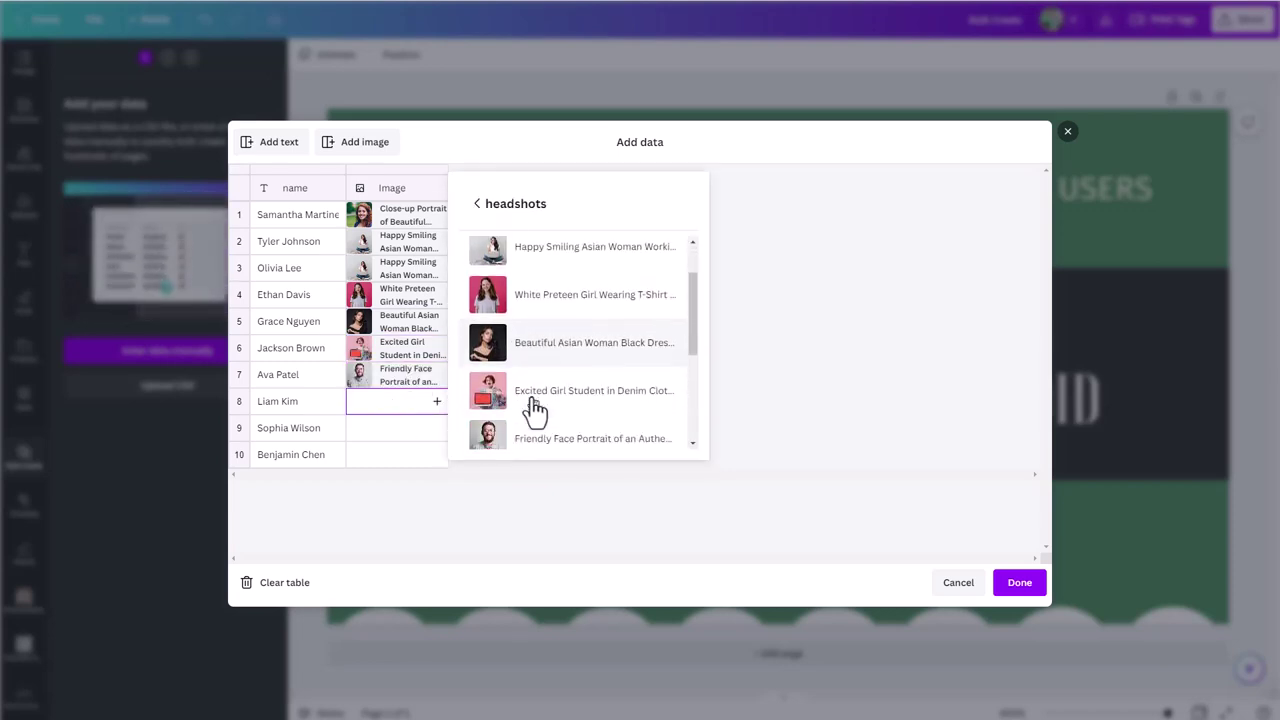
left_click(528, 375)
- Assign the Young Man in T-Shirt photo to row 9 and the Close up Portrait of Happy photo to row 10
left_click(390, 430)
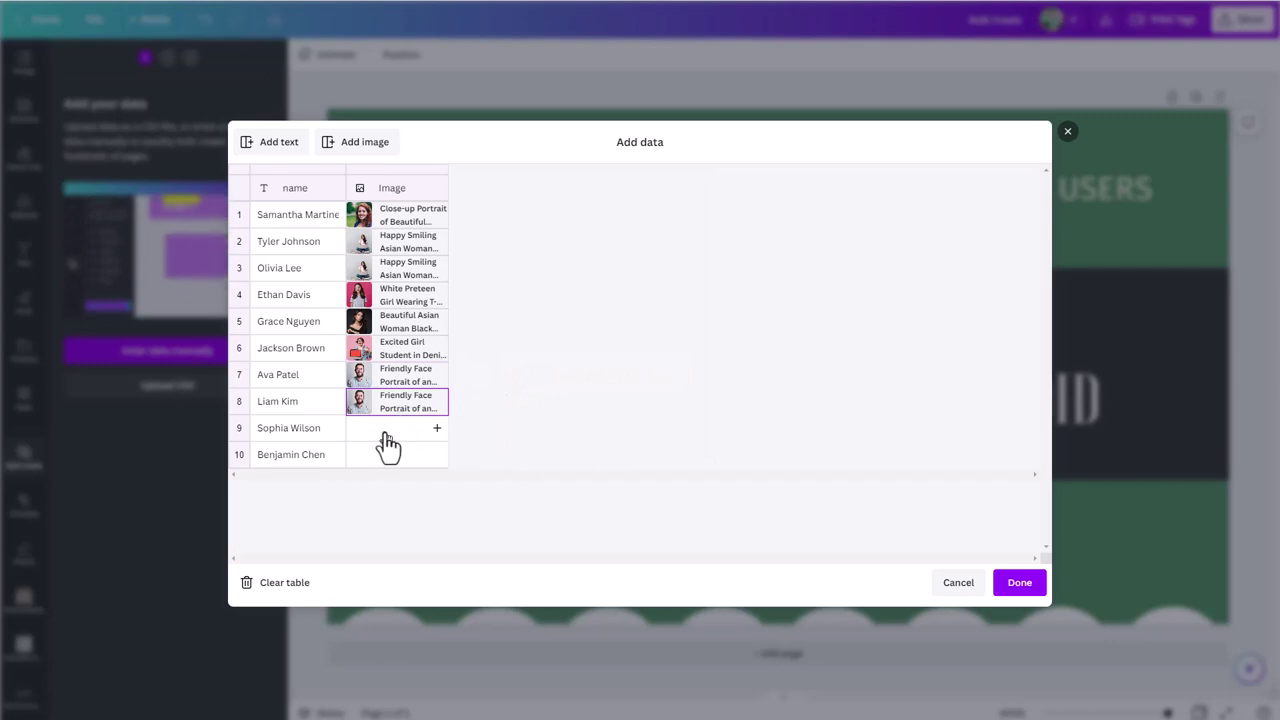
scroll(540, 400, "down", 3)
scroll(550, 391, "down", 3)
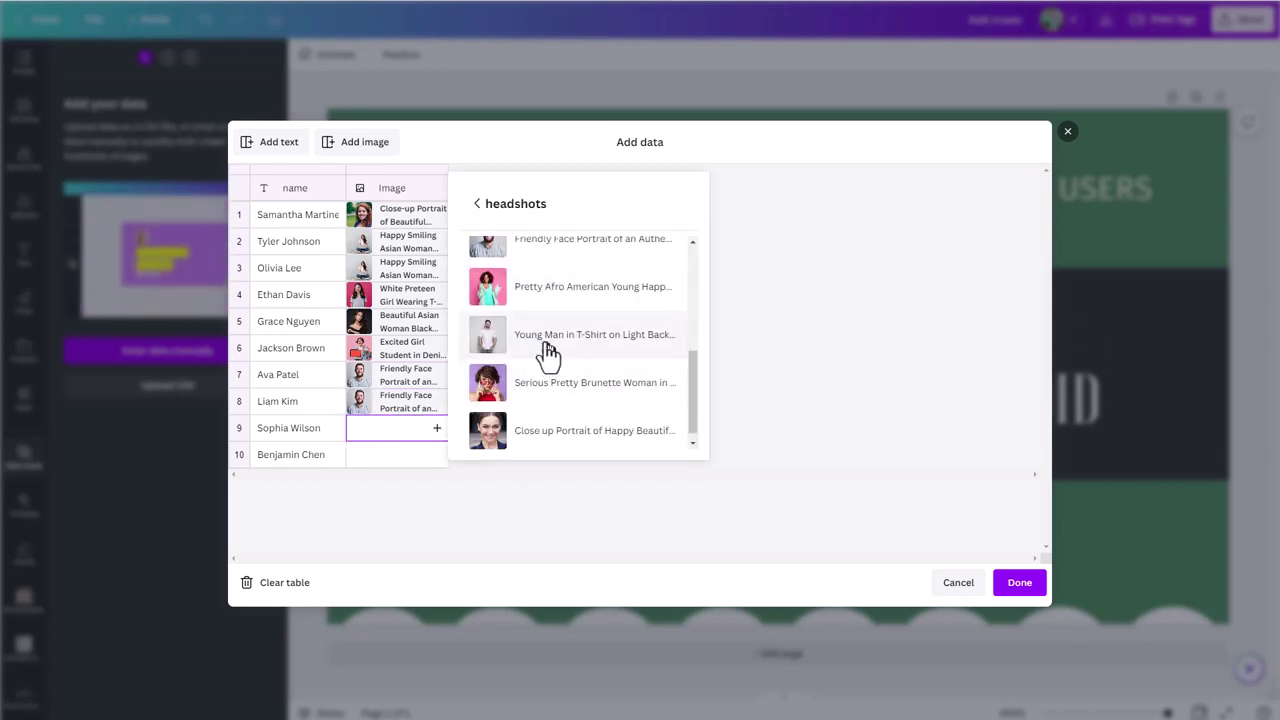
left_click(536, 348)
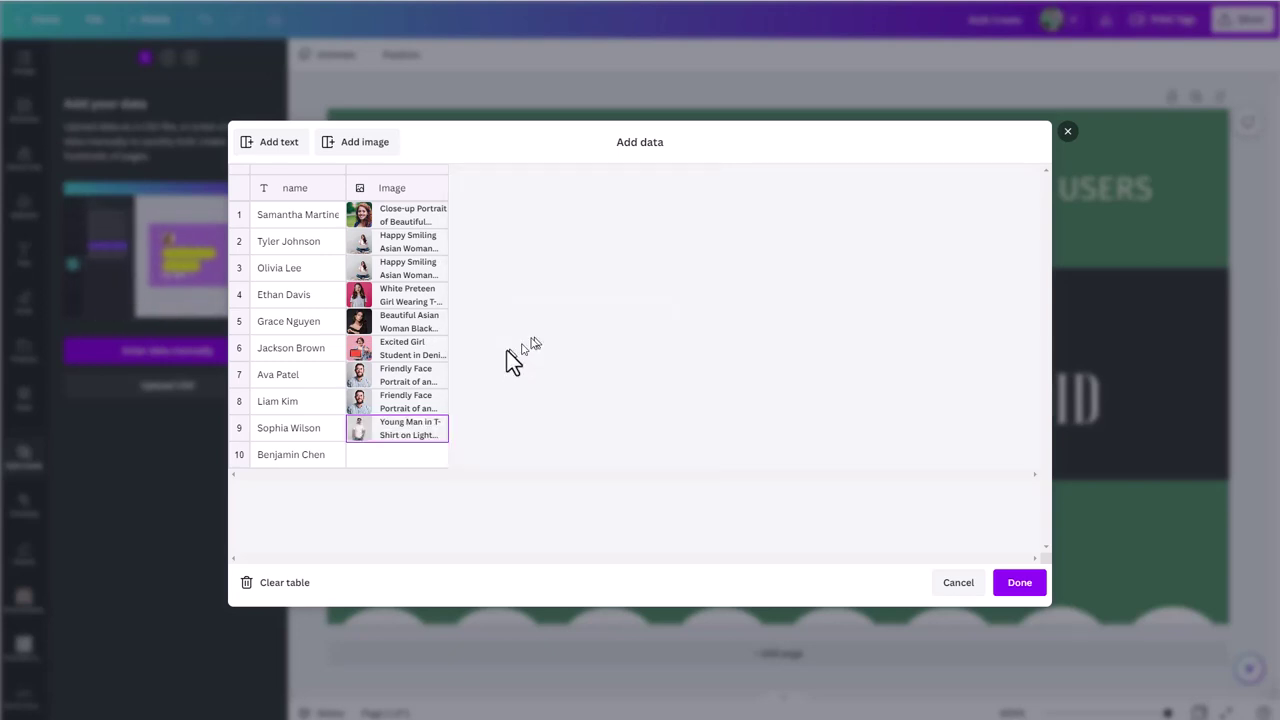
left_click(400, 466)
scroll(534, 449, "down", 5)
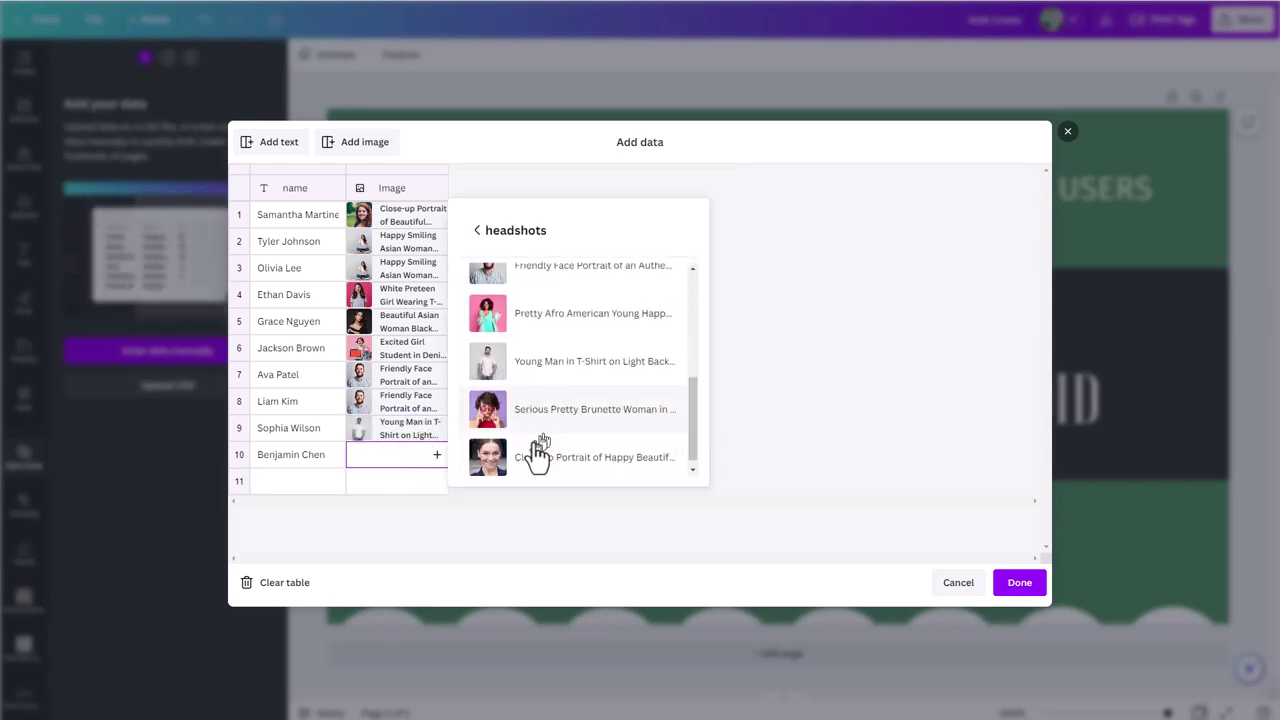
left_click(517, 455)
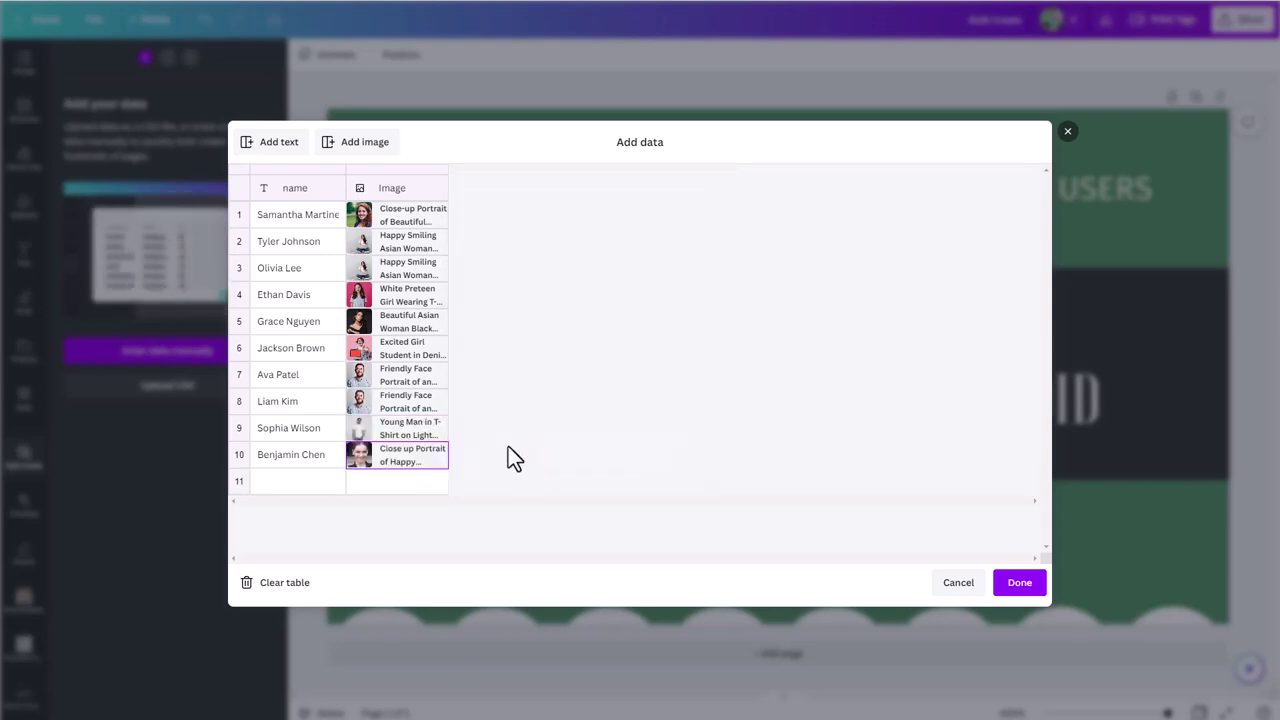
- Replace row 8's image with the Serious Pretty Brunette Woman photo from the headshots folder
left_click(418, 402)
scroll(506, 420, "down", 5)
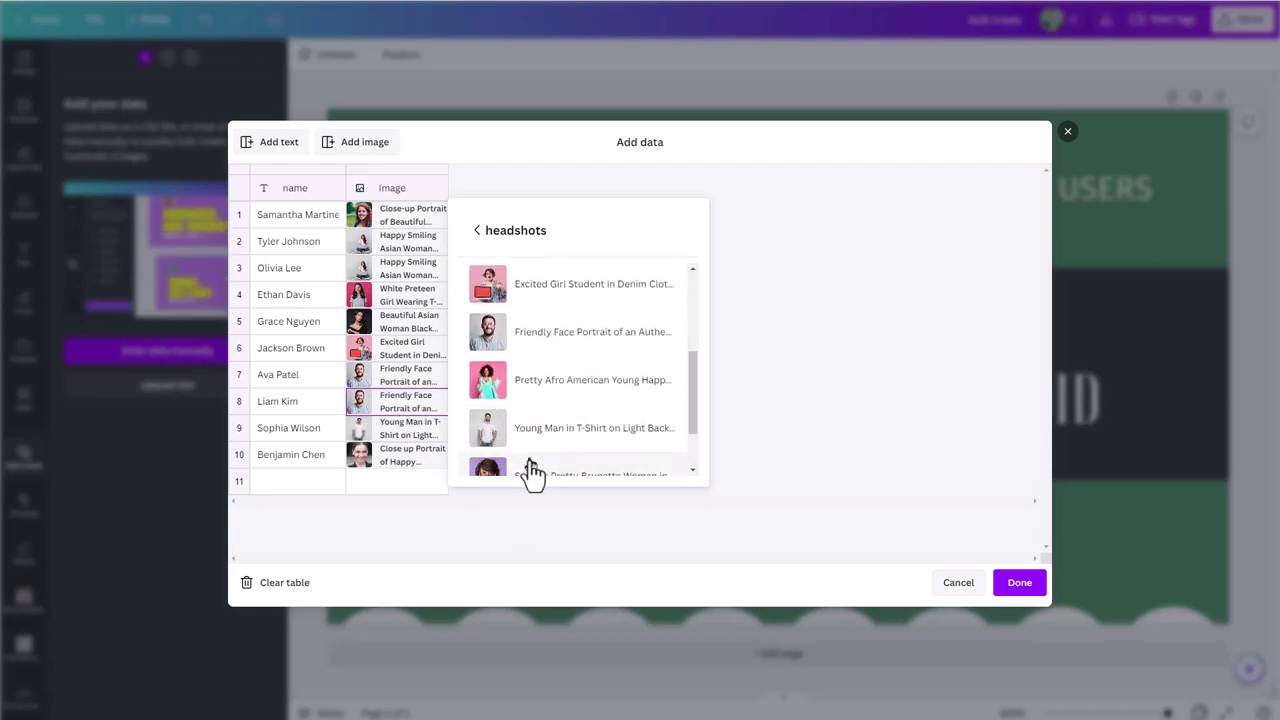
left_click(533, 475)
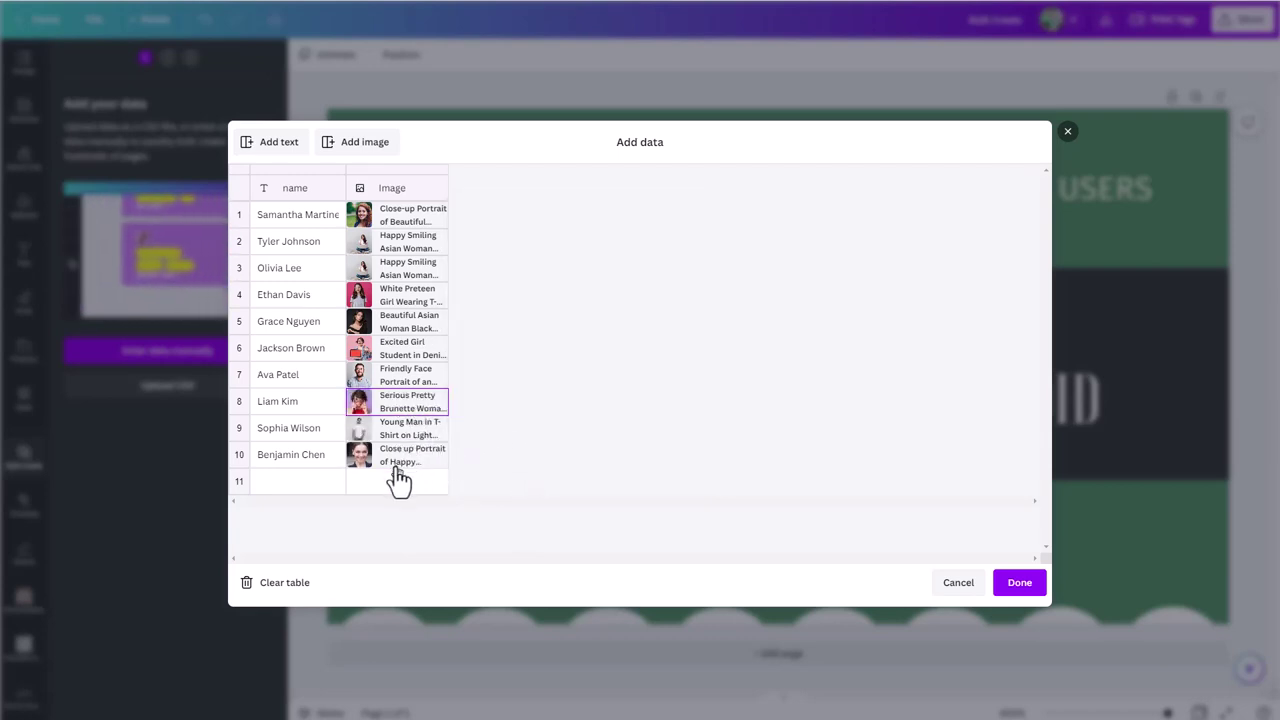
- Replace row 3's image with the Pretty Afro American Young photo from the headshots folder and finish the data table
left_click(410, 285)
scroll(483, 330, "down", 5)
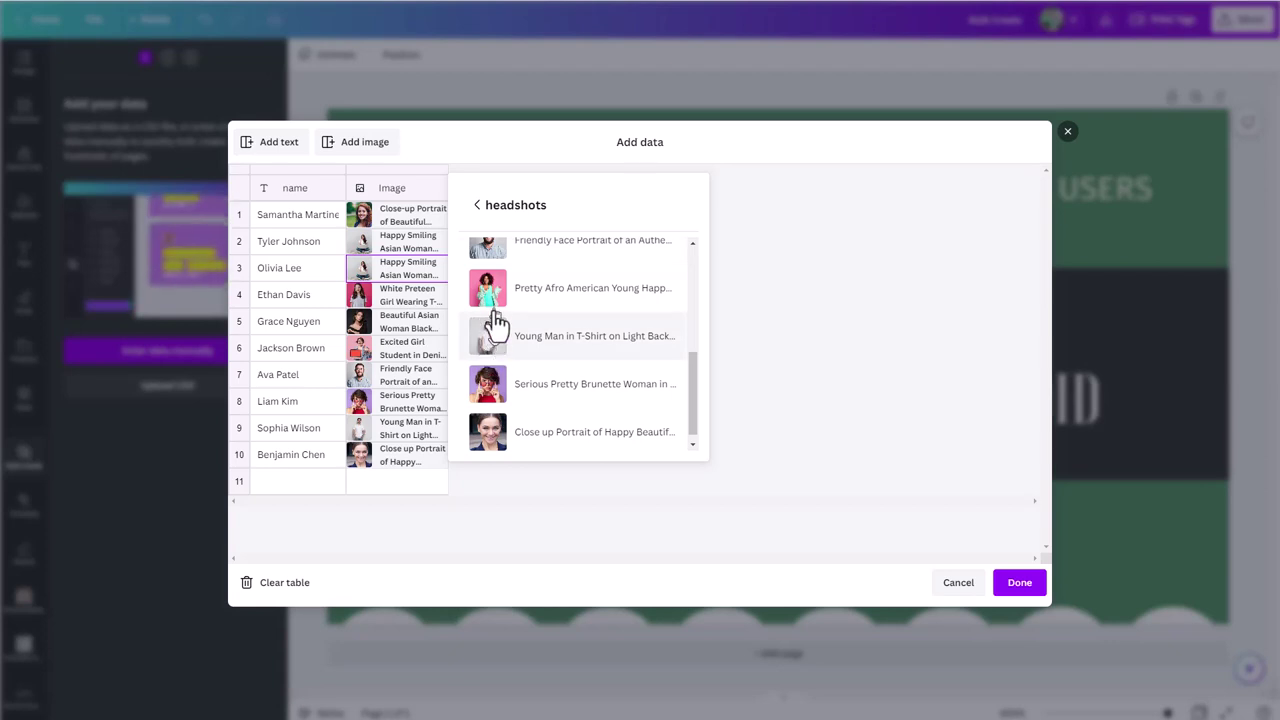
left_click(490, 289)
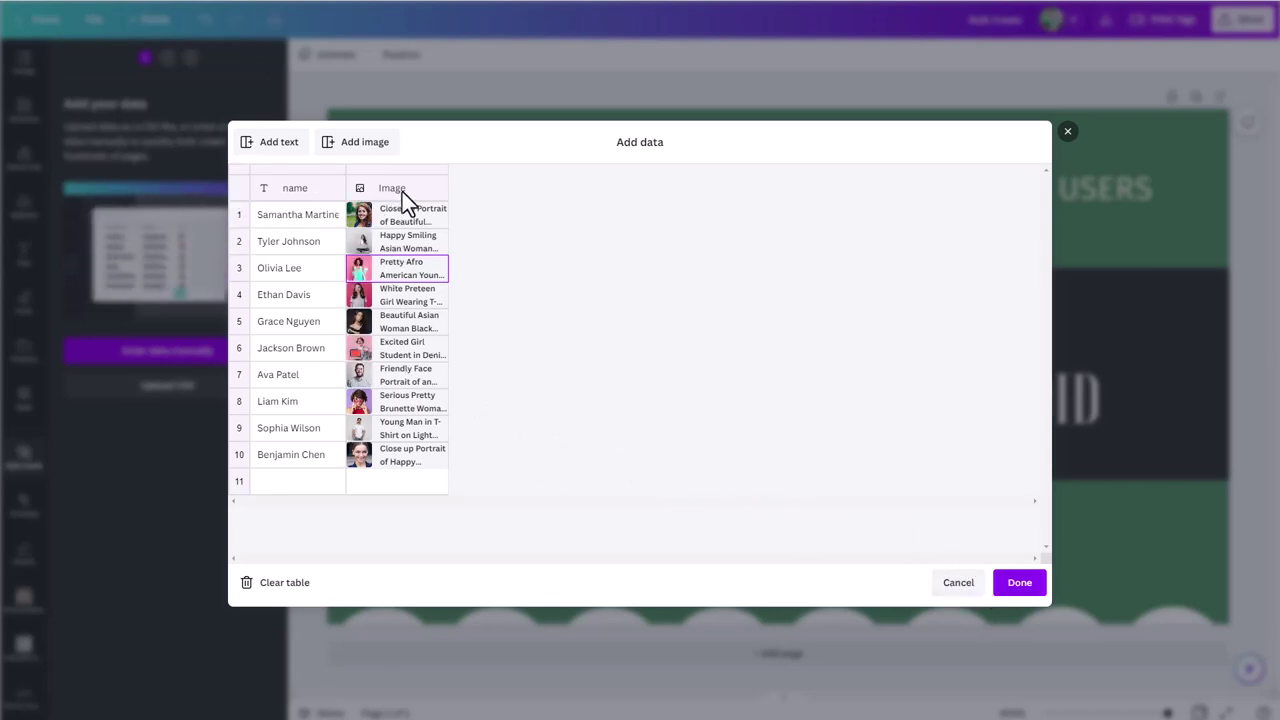
left_click(1016, 586)
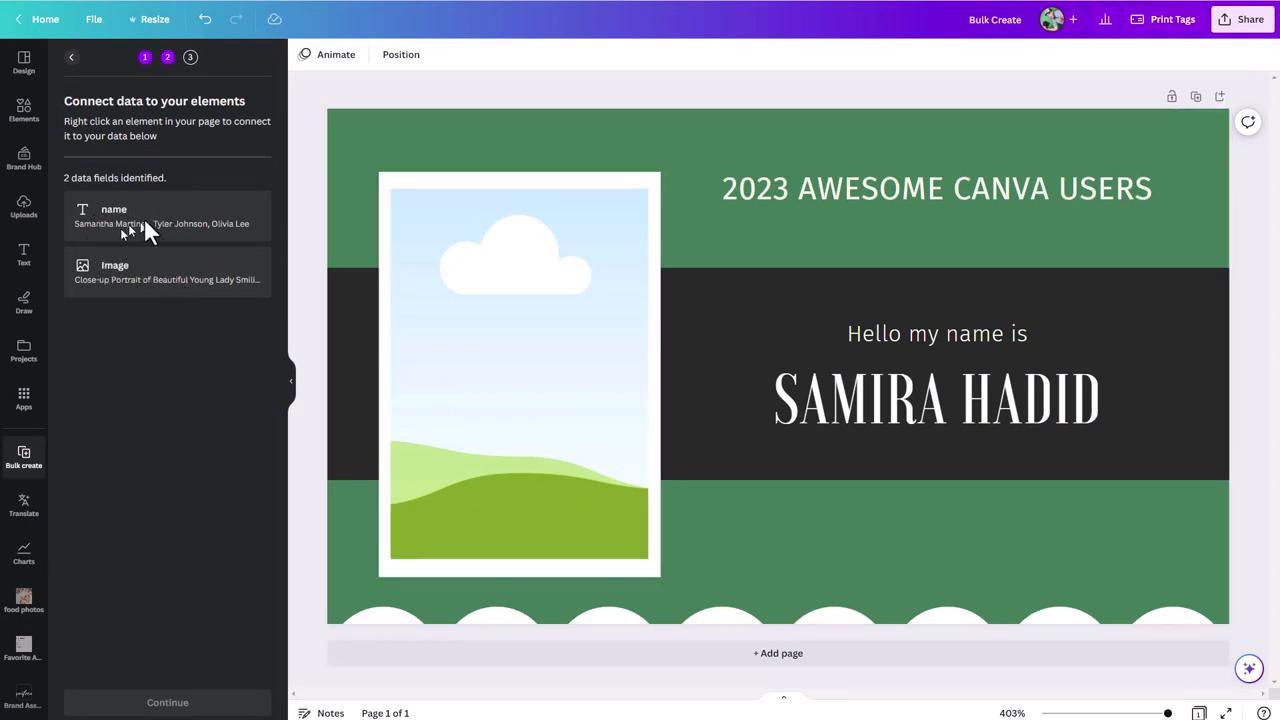
- Connect the large name text below "Hello my name is" to the name data field and widen its text box
left_click_drag(137, 218, 608, 340)
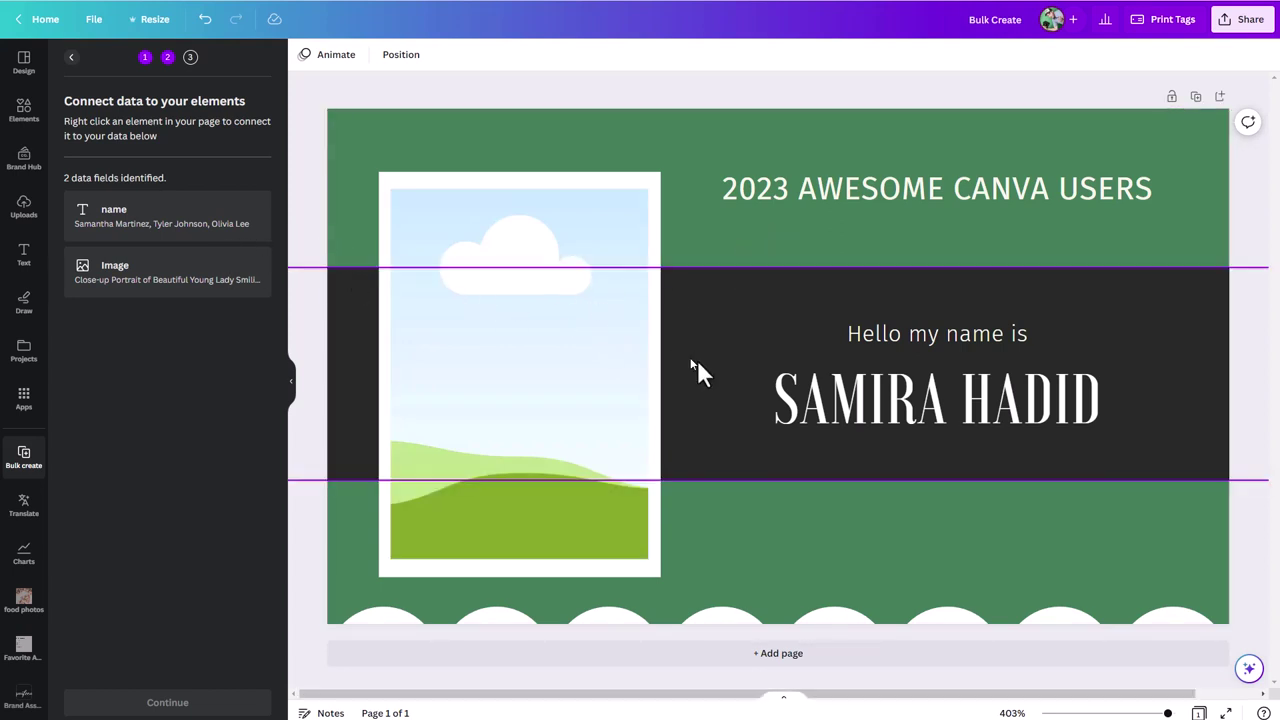
left_click(864, 409)
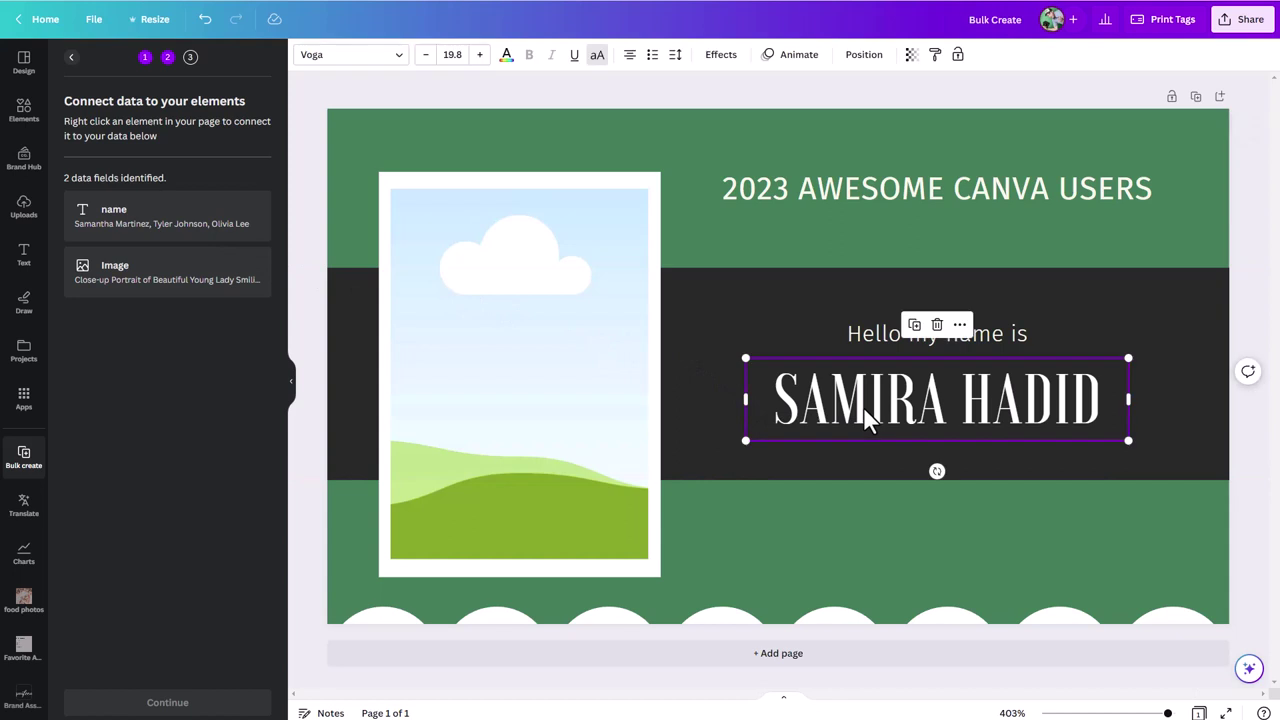
left_click(959, 326)
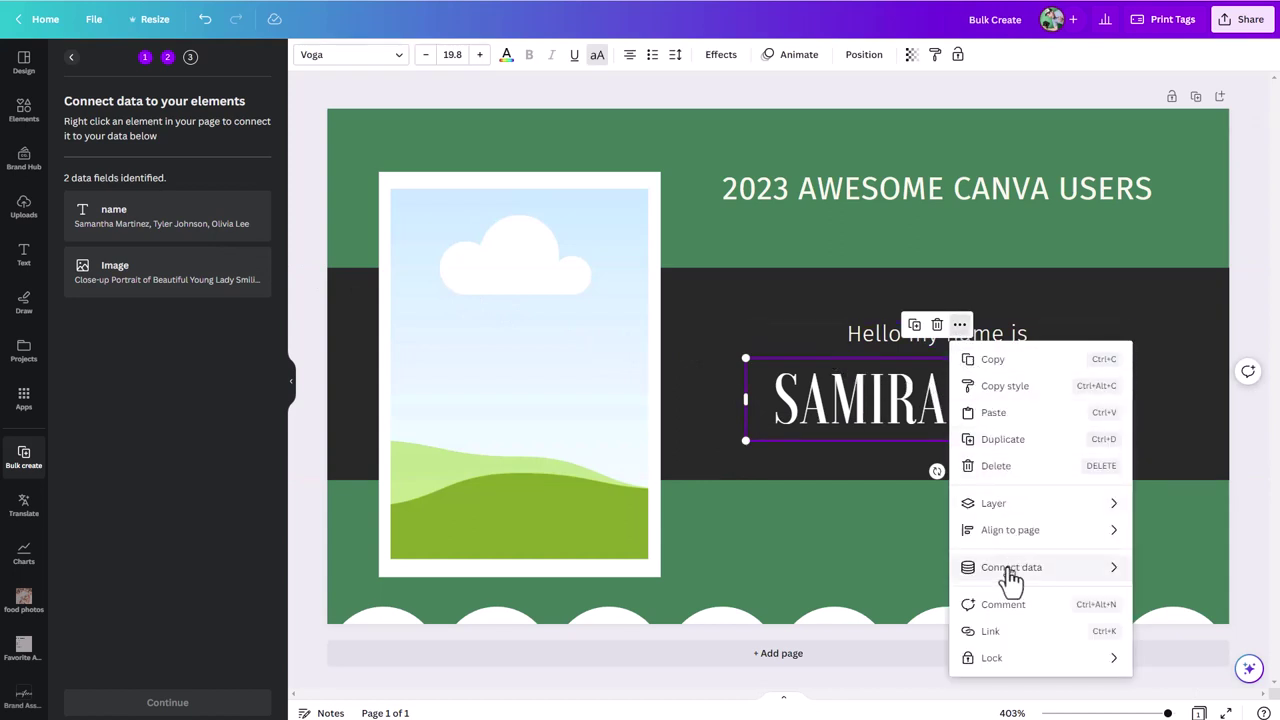
mouse_move(1011, 576)
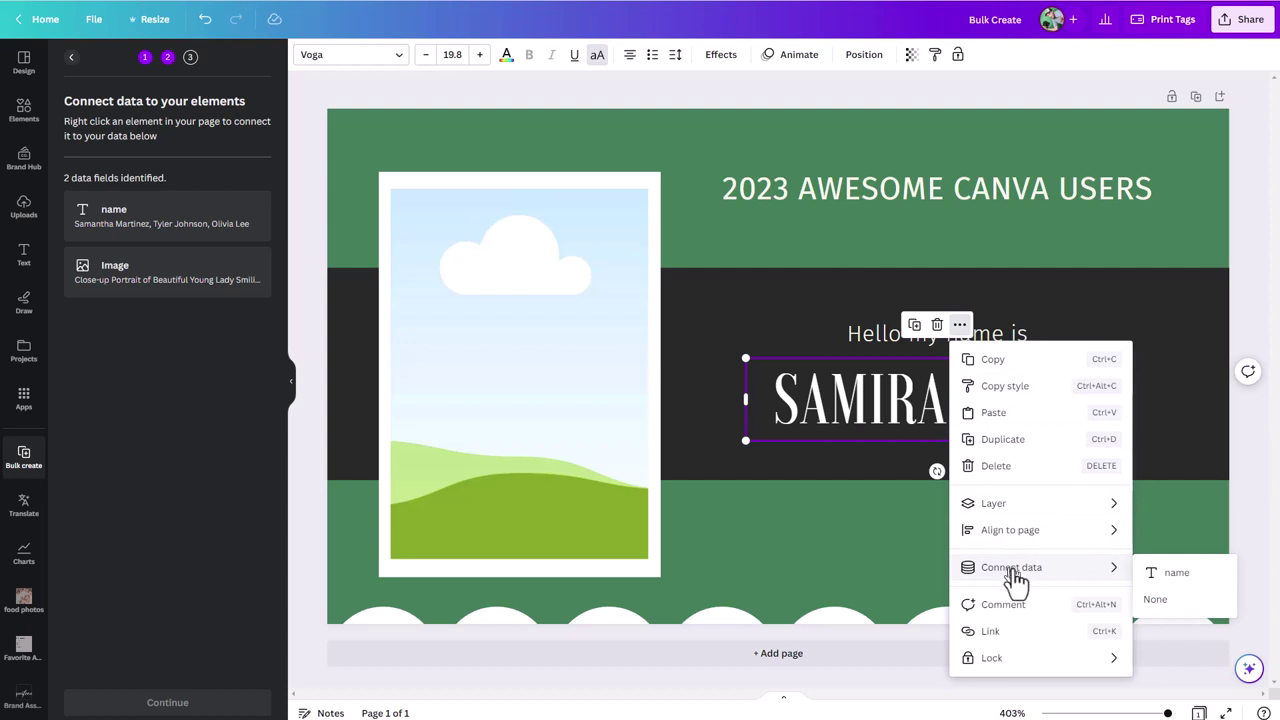
left_click(1152, 574)
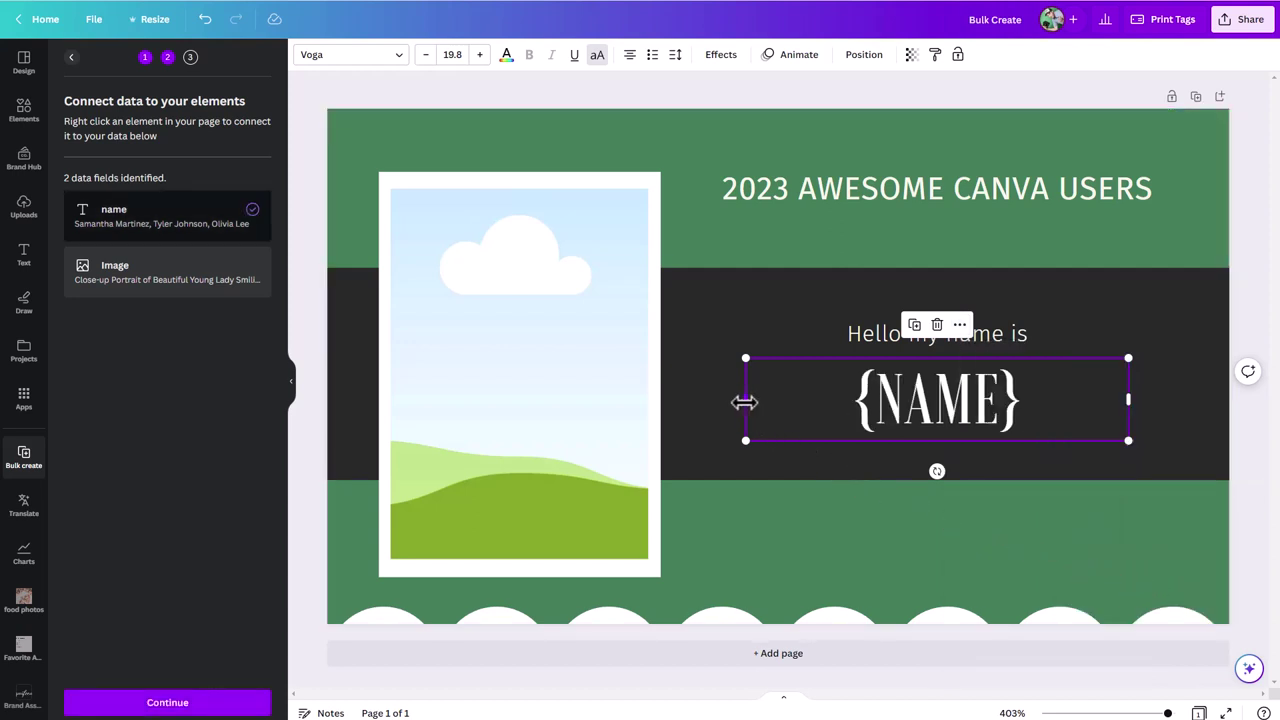
left_click_drag(744, 400, 691, 405)
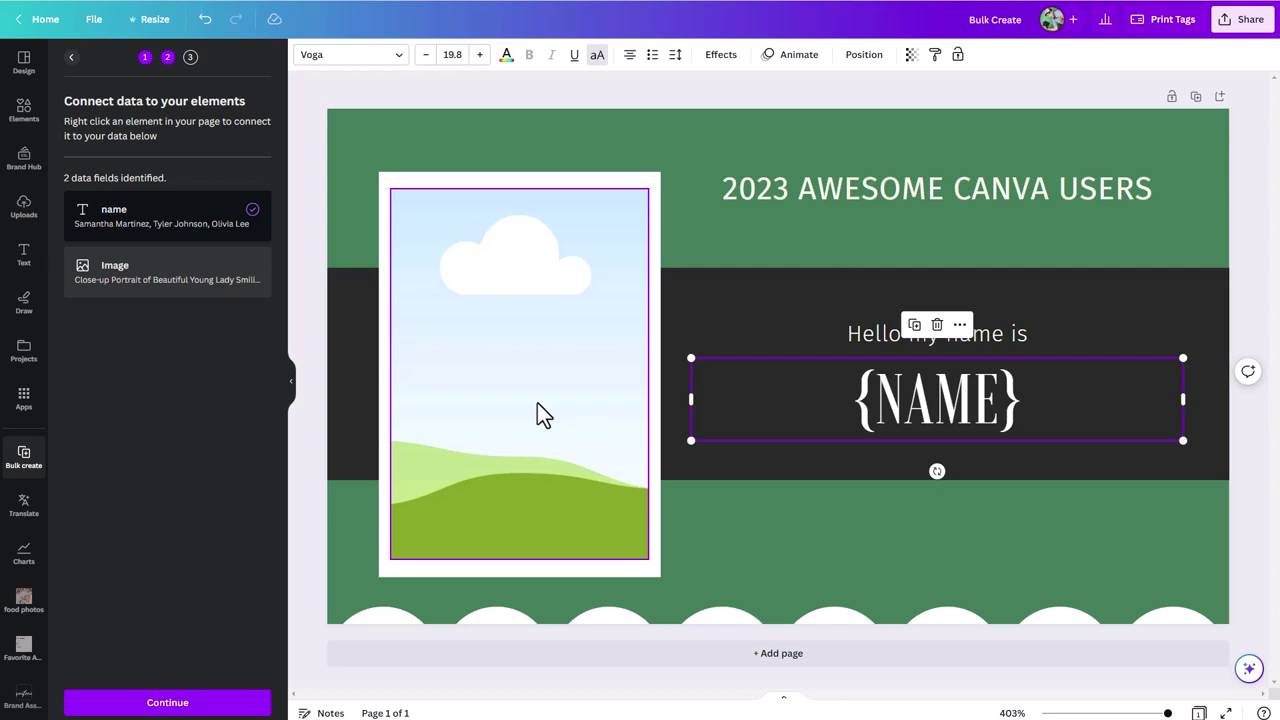
left_click(489, 383)
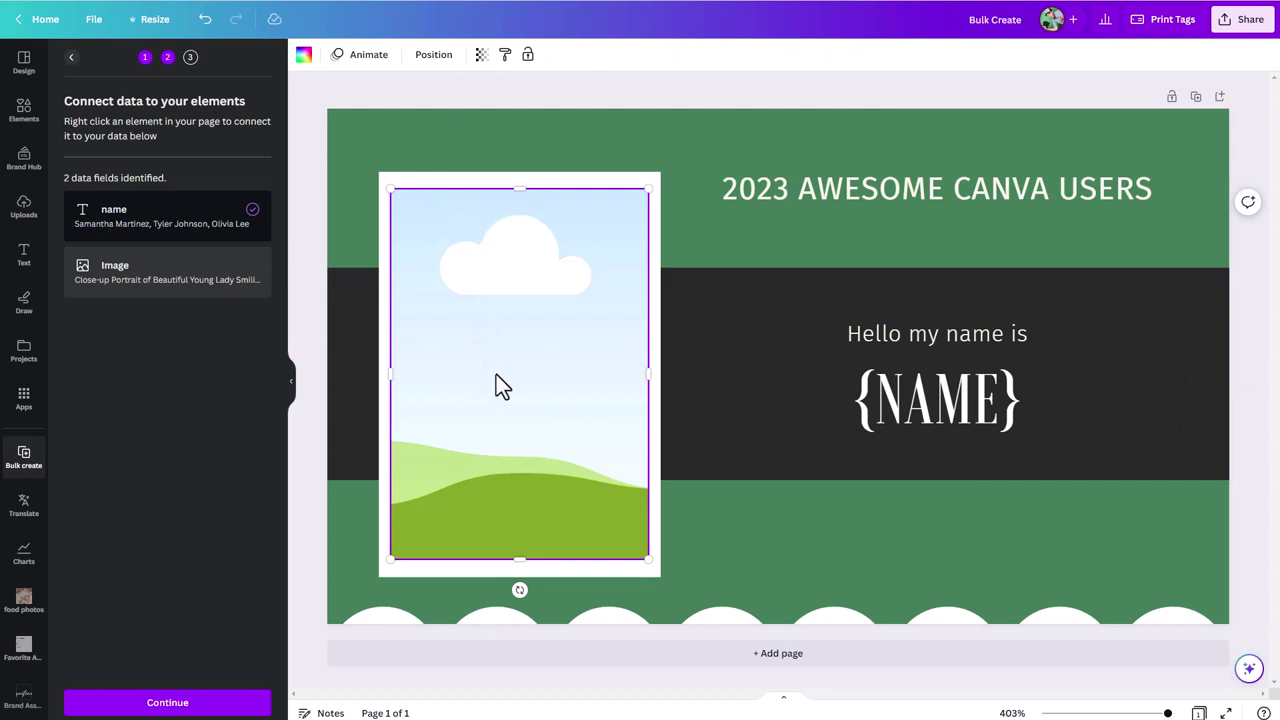
right_click(496, 376)
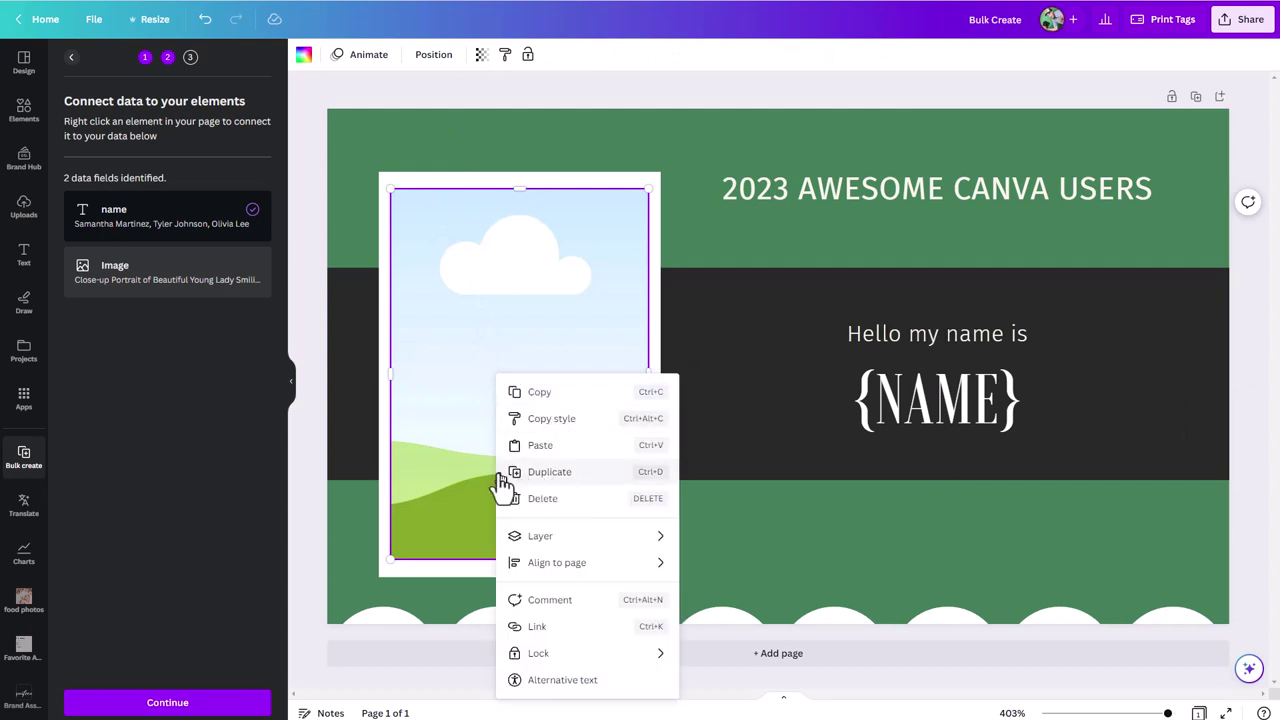
left_click(469, 322)
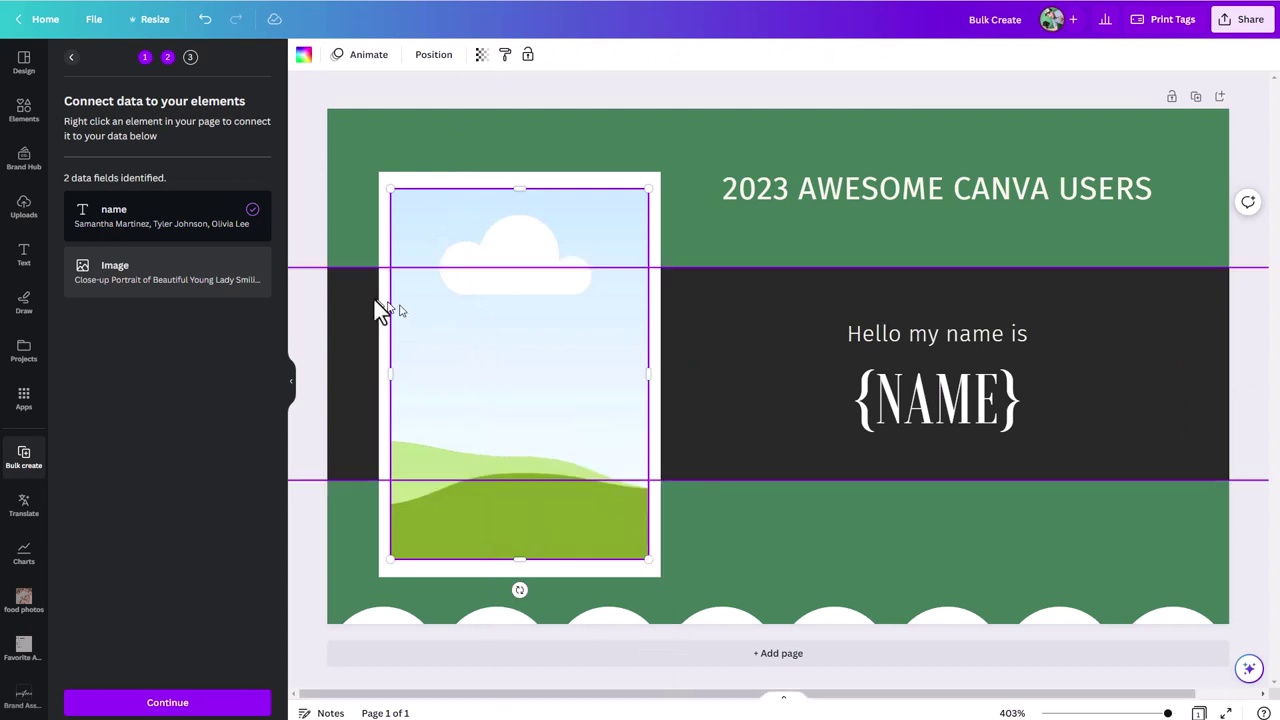
right_click(491, 331)
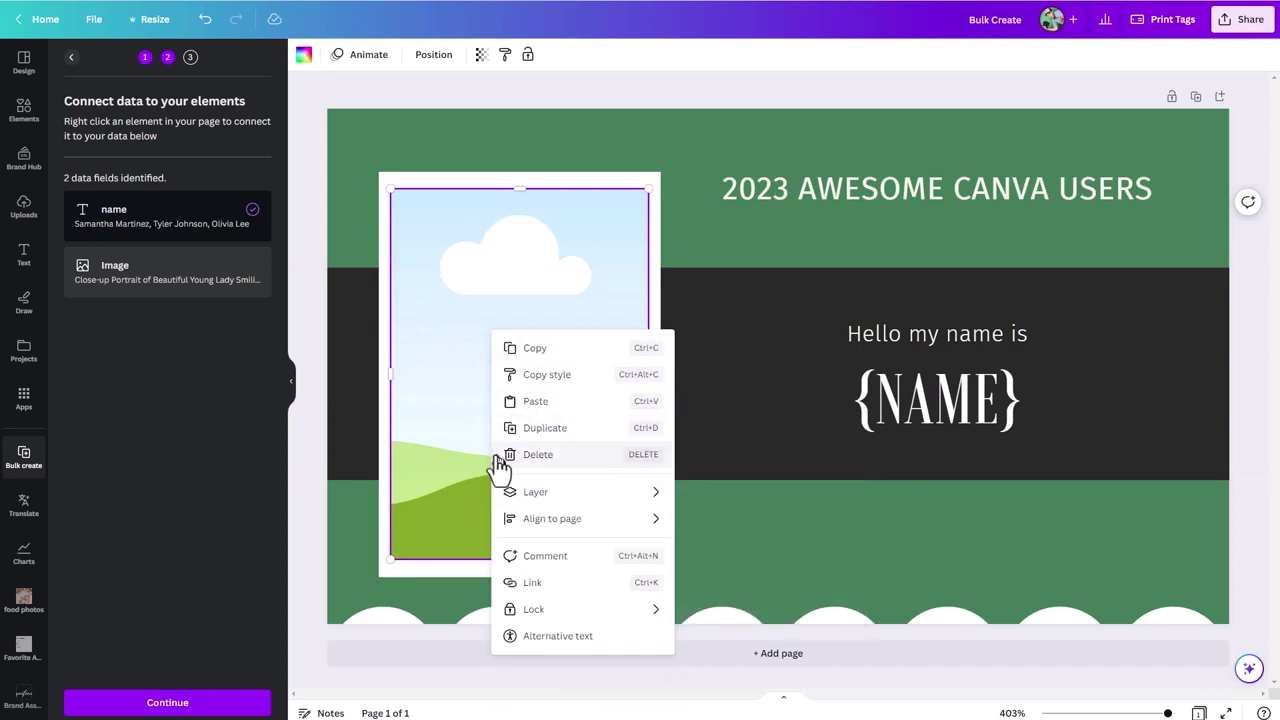
left_click(467, 246)
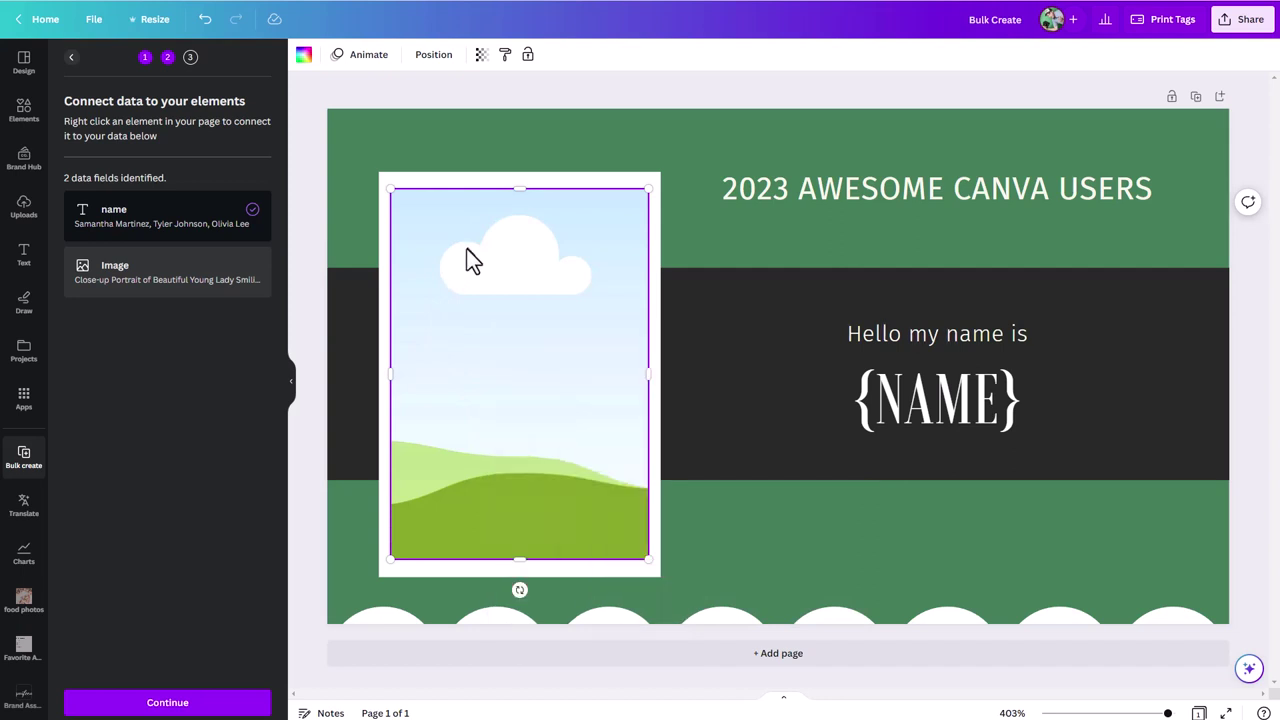
left_click_drag(517, 191, 491, 207)
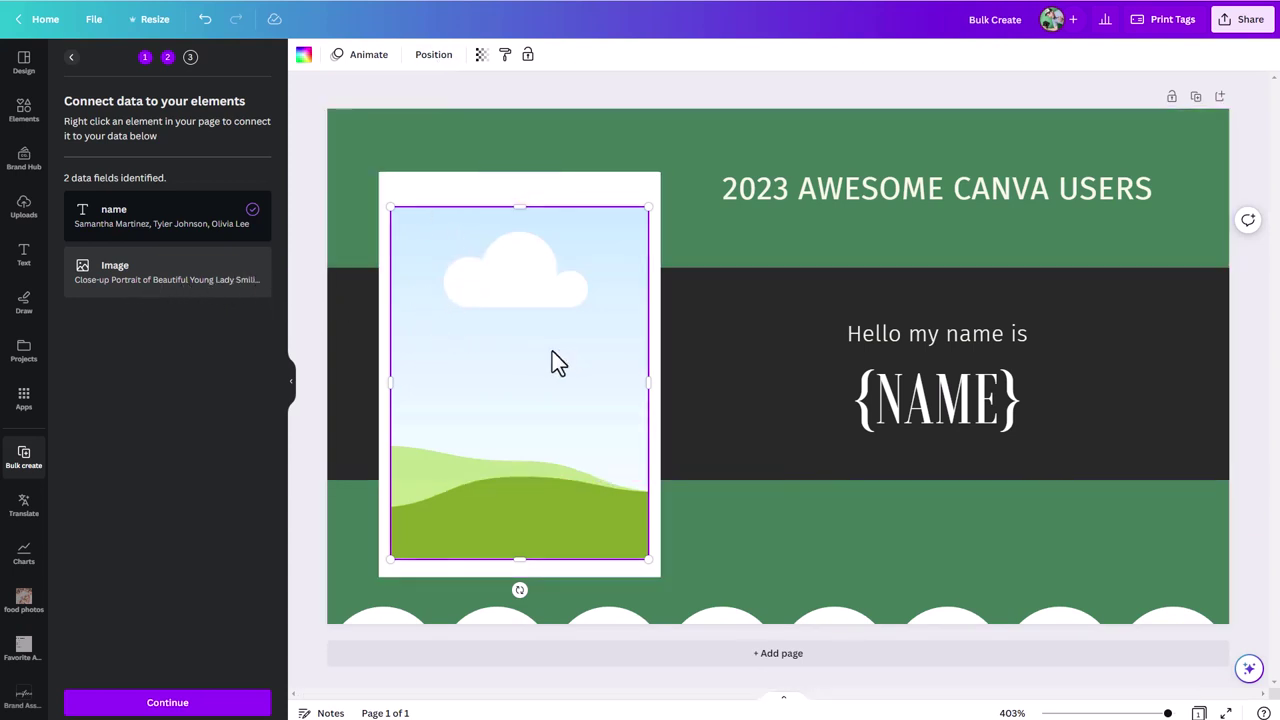
- Delete the placeholder picture from the white rectangle and search the elements for "portrait frame"
key("Delete")
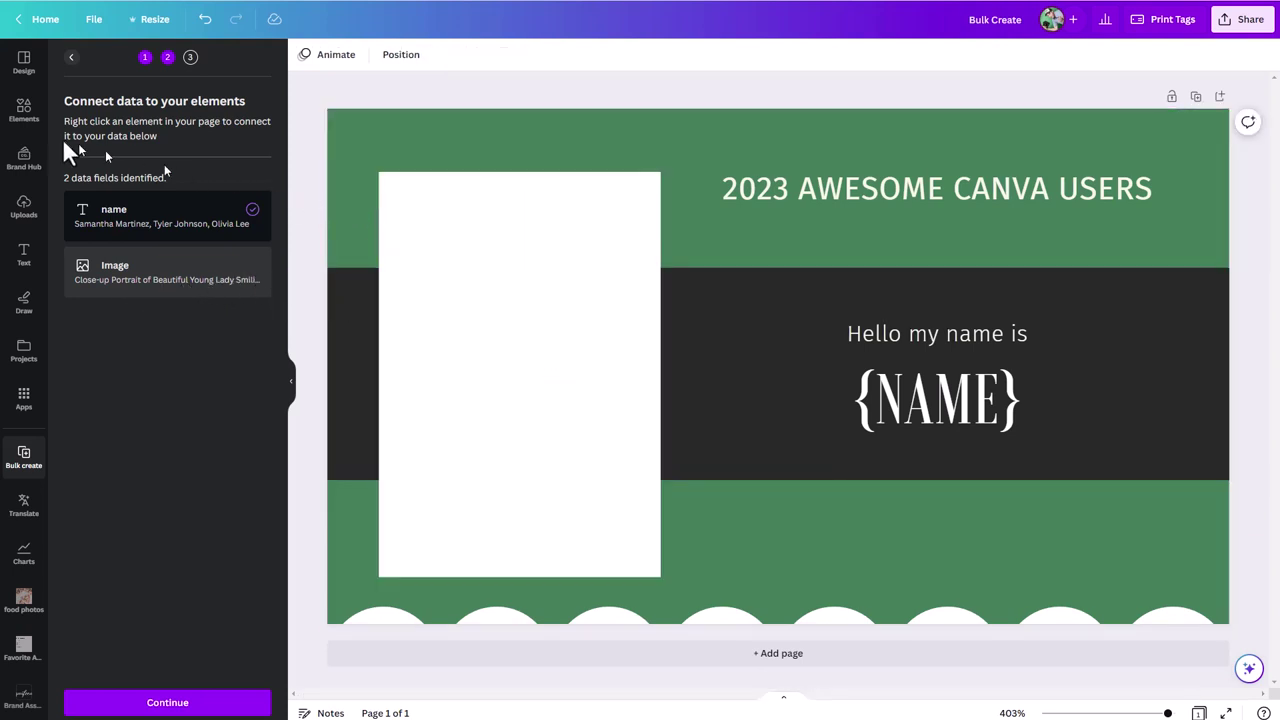
left_click(20, 122)
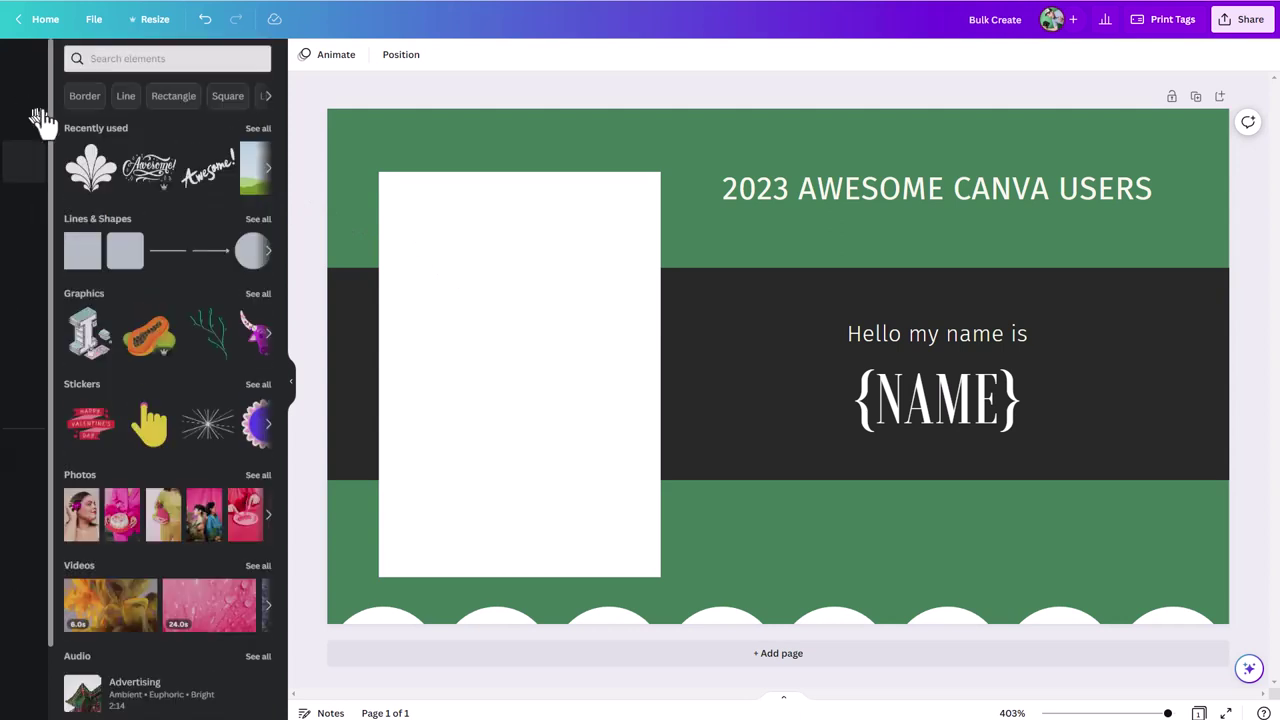
left_click(118, 64)
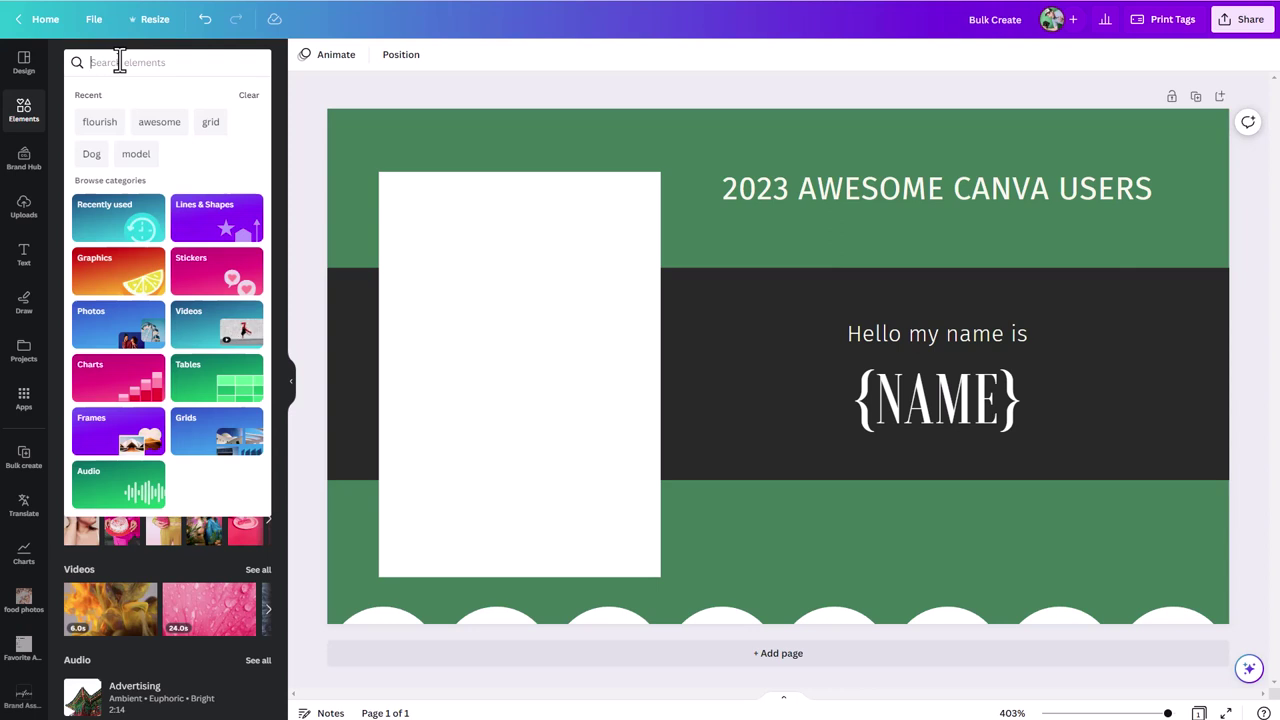
type("portrai")
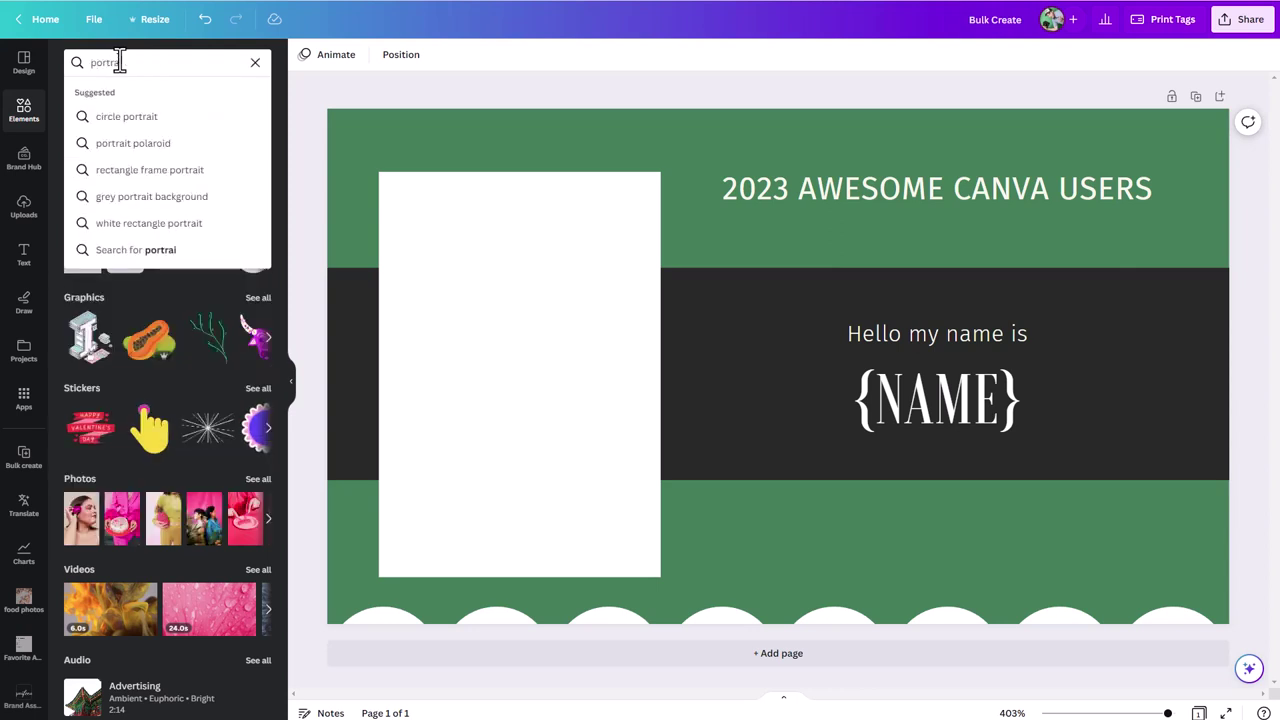
type("t frame")
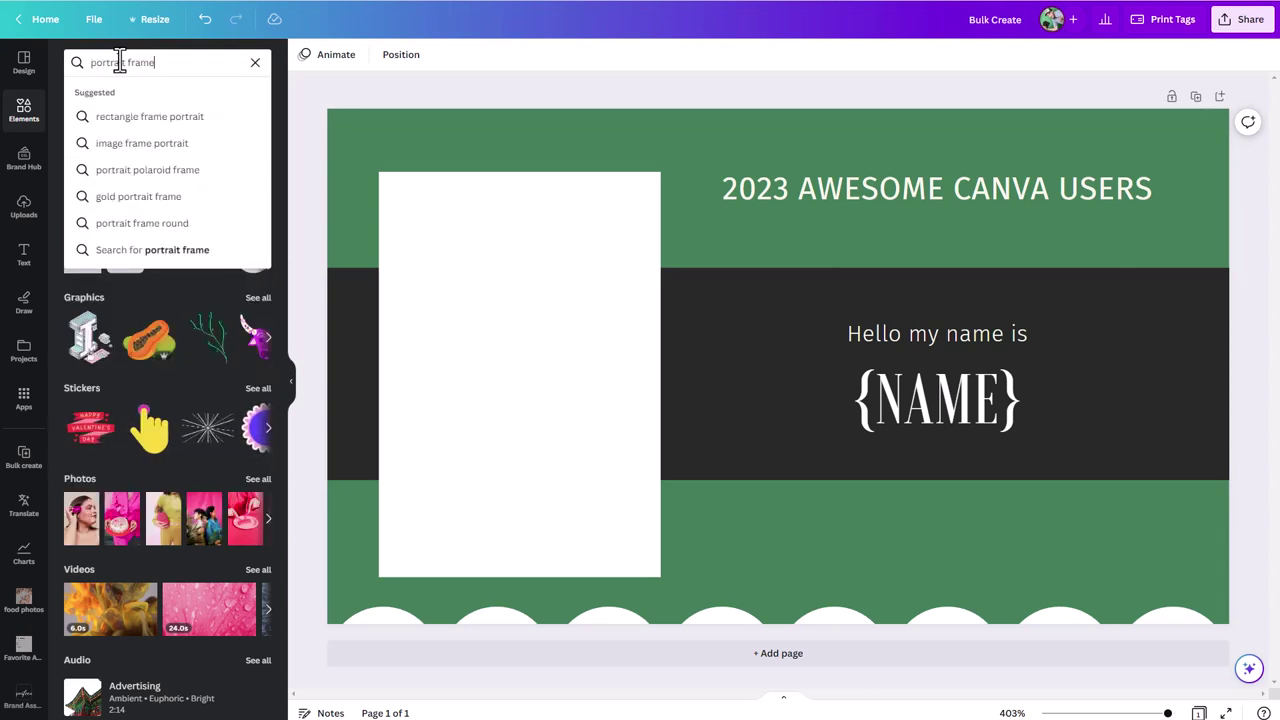
key("Return")
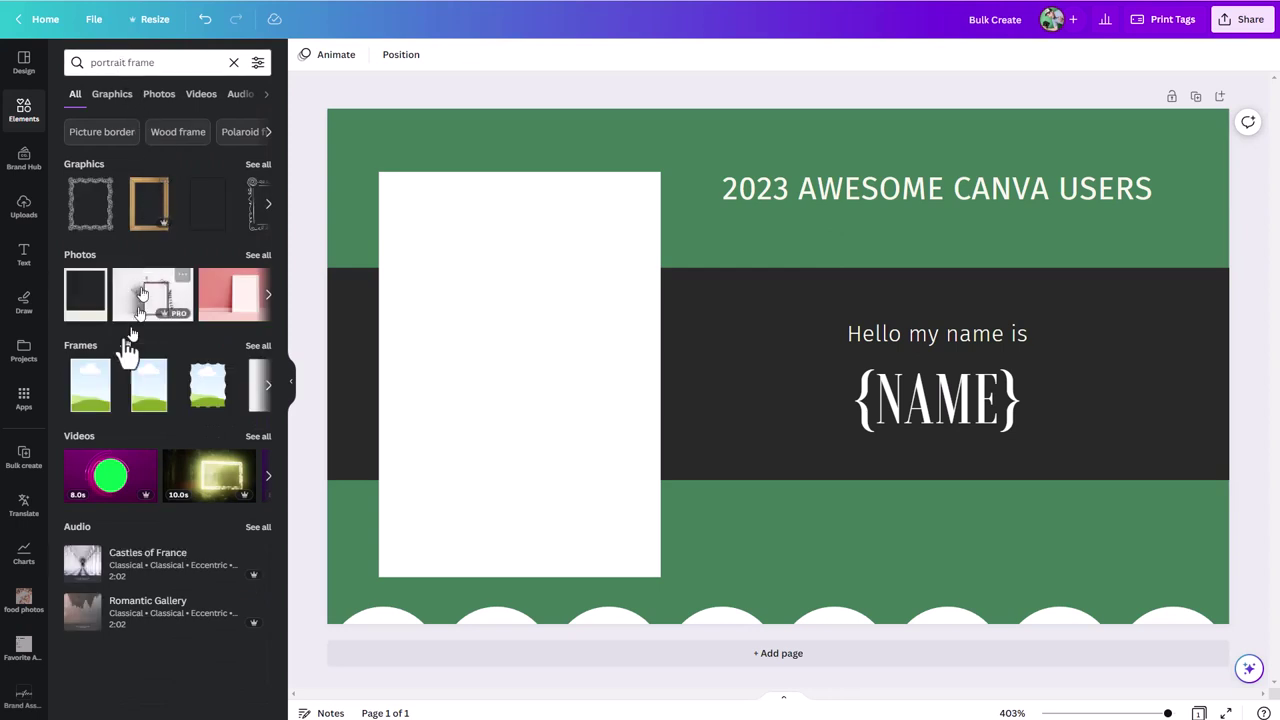
- Insert a white-bordered portrait frame from the full set of Frames results
left_click(88, 385)
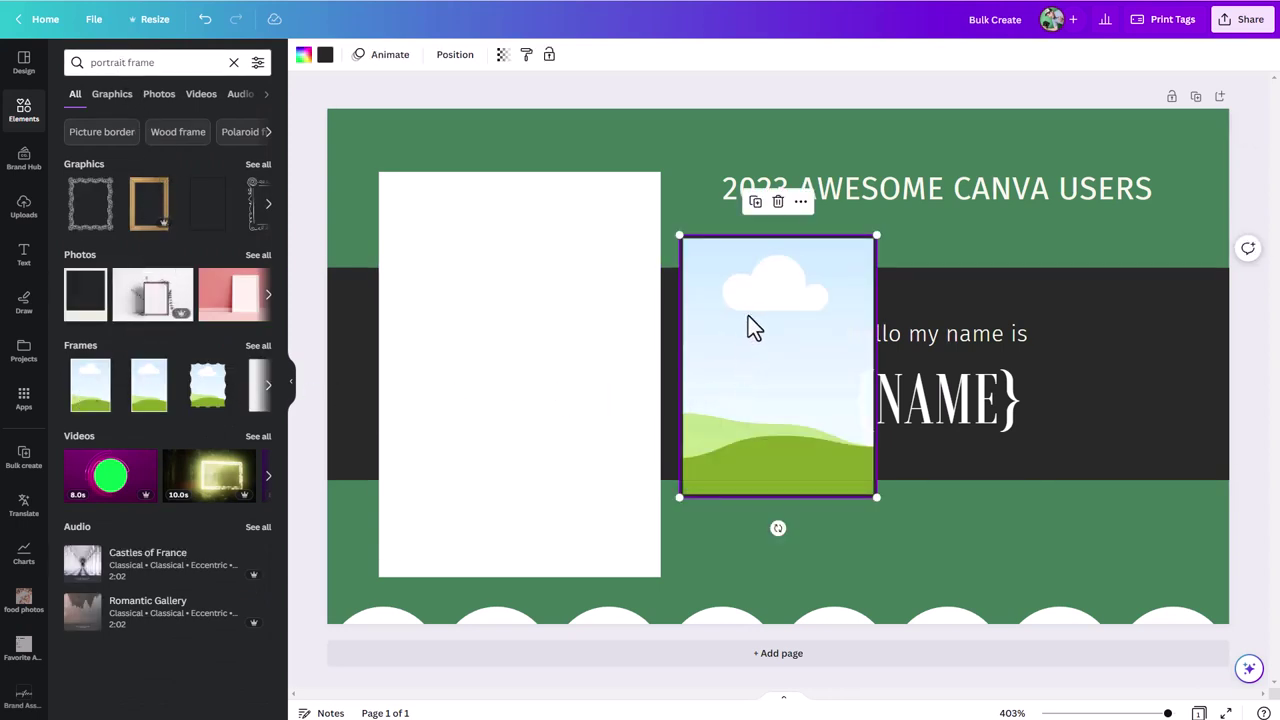
key("Delete")
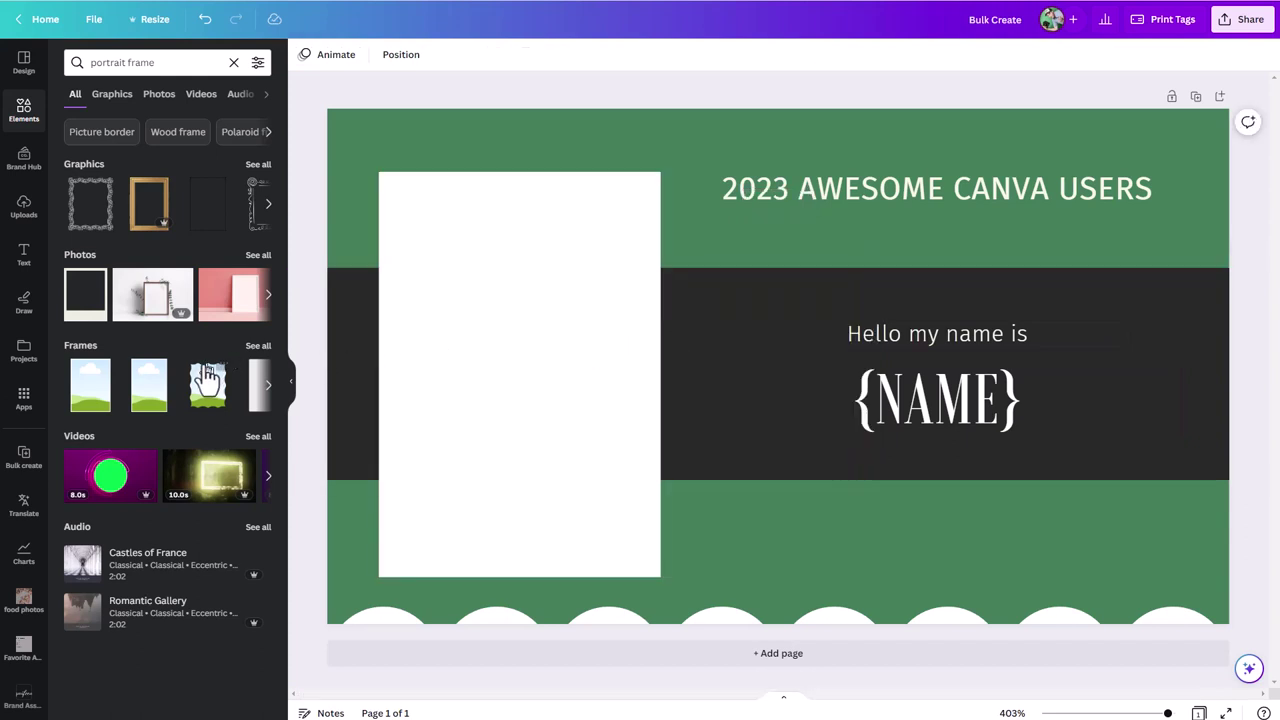
left_click(258, 345)
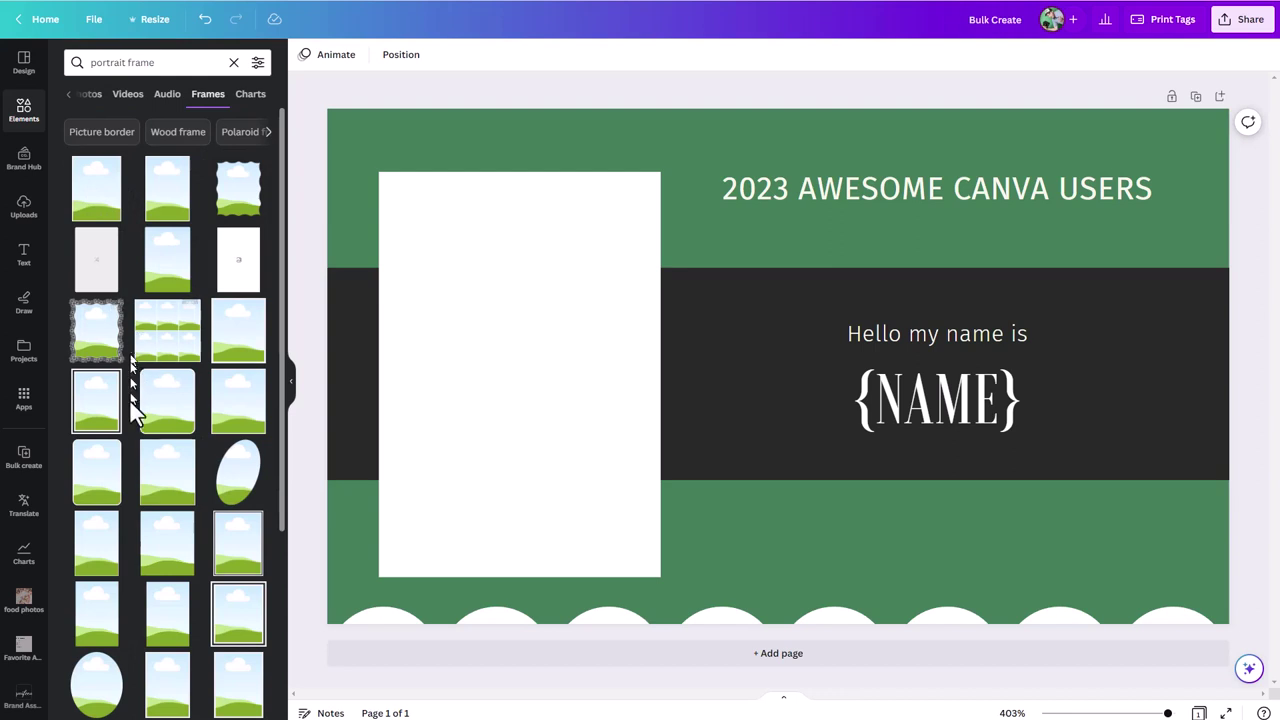
left_click(162, 552)
- Move the new frame onto the white rectangle, enlarge it to the rectangle's full width, and place it slightly below the rectangle's upper edge
left_click(735, 395)
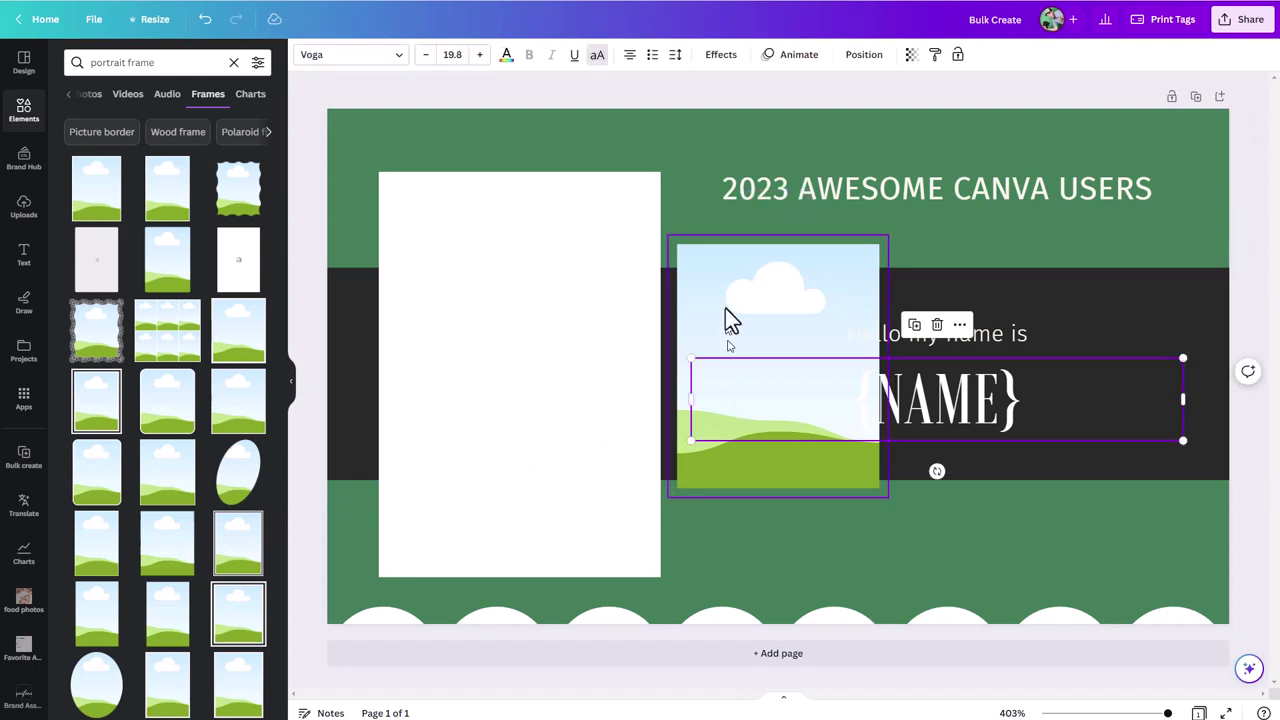
left_click(725, 307)
left_click_drag(725, 307, 451, 251)
left_click_drag(596, 440, 658, 518)
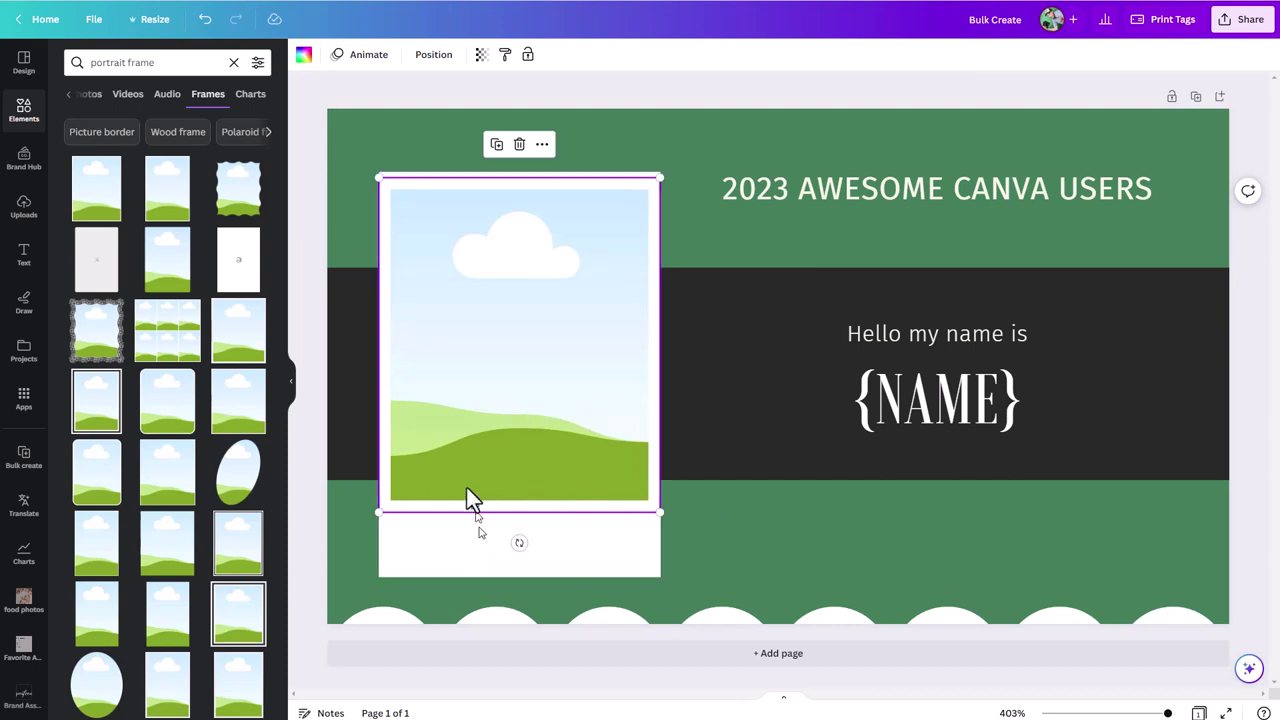
left_click_drag(483, 419, 484, 433)
left_click(746, 555)
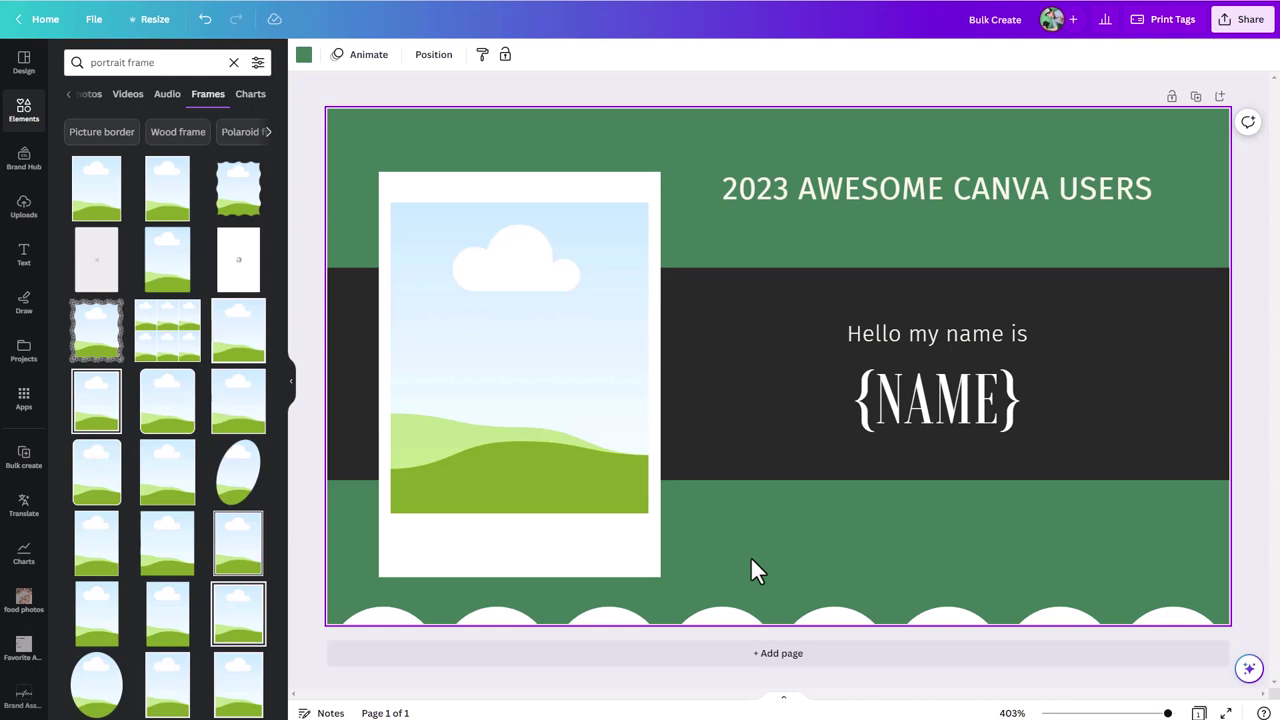
- Connect the portrait frame to the Image data field
left_click(507, 352)
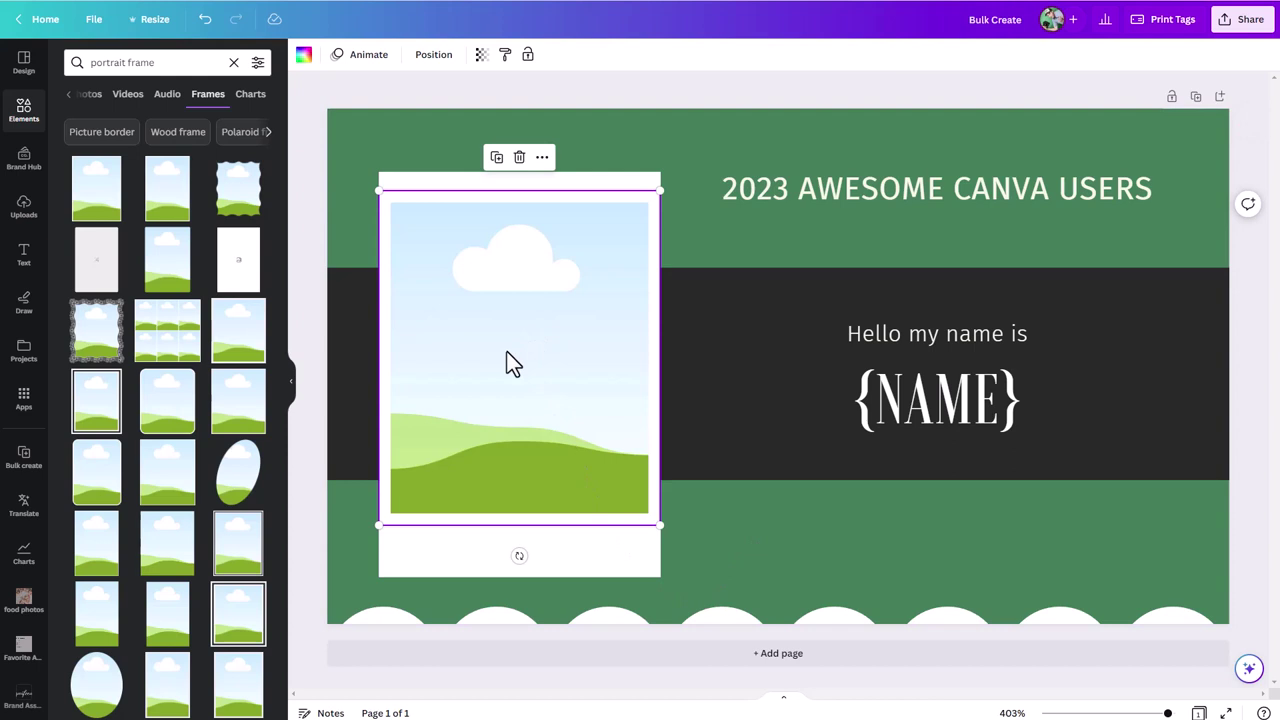
left_click(542, 157)
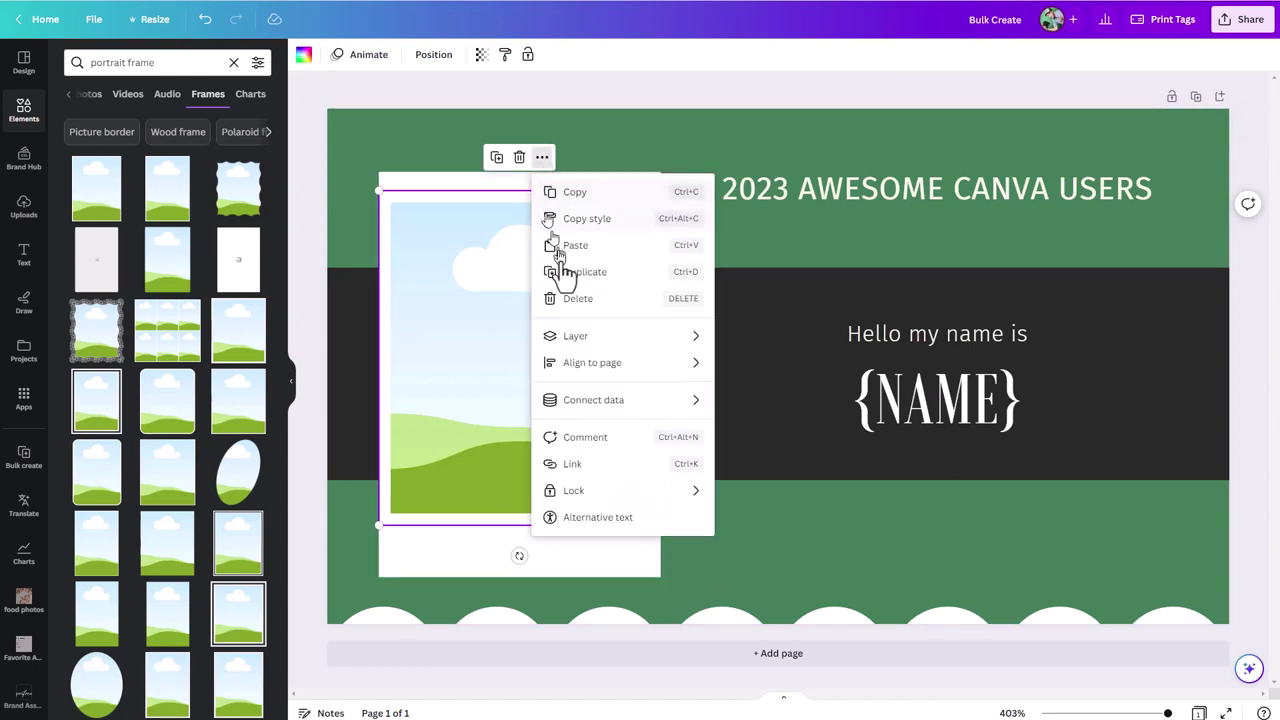
mouse_move(624, 414)
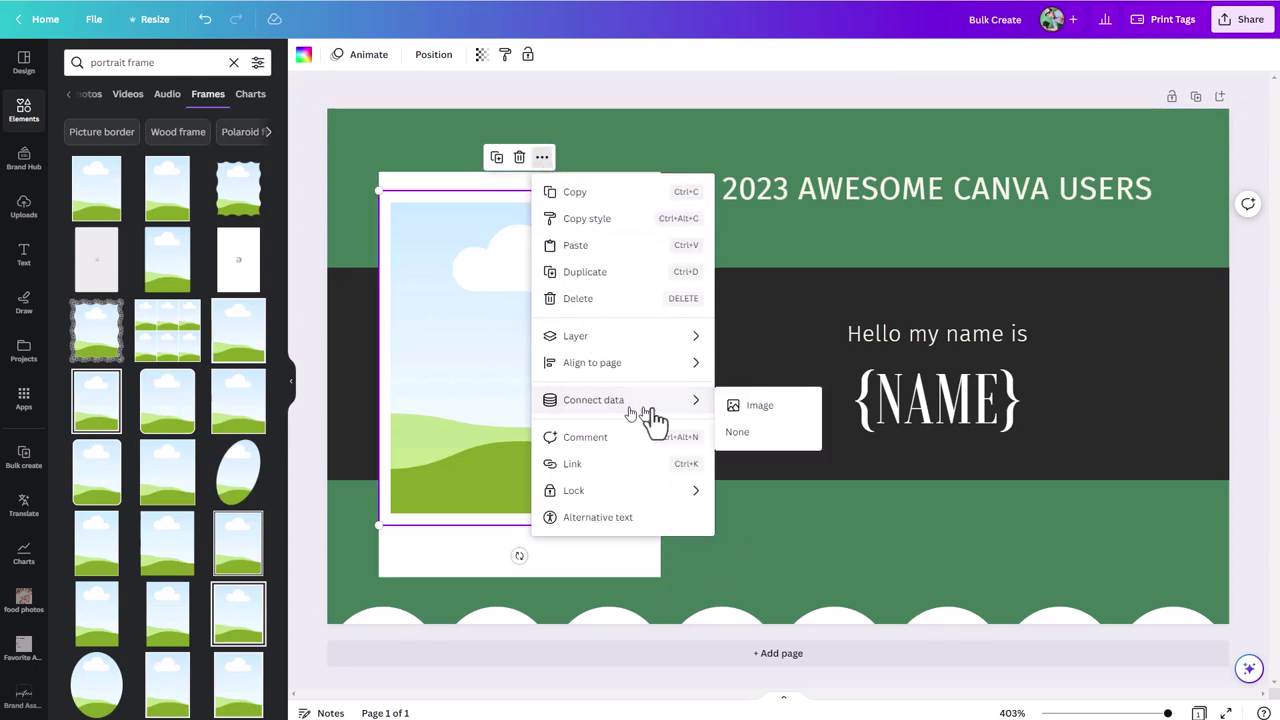
left_click(764, 406)
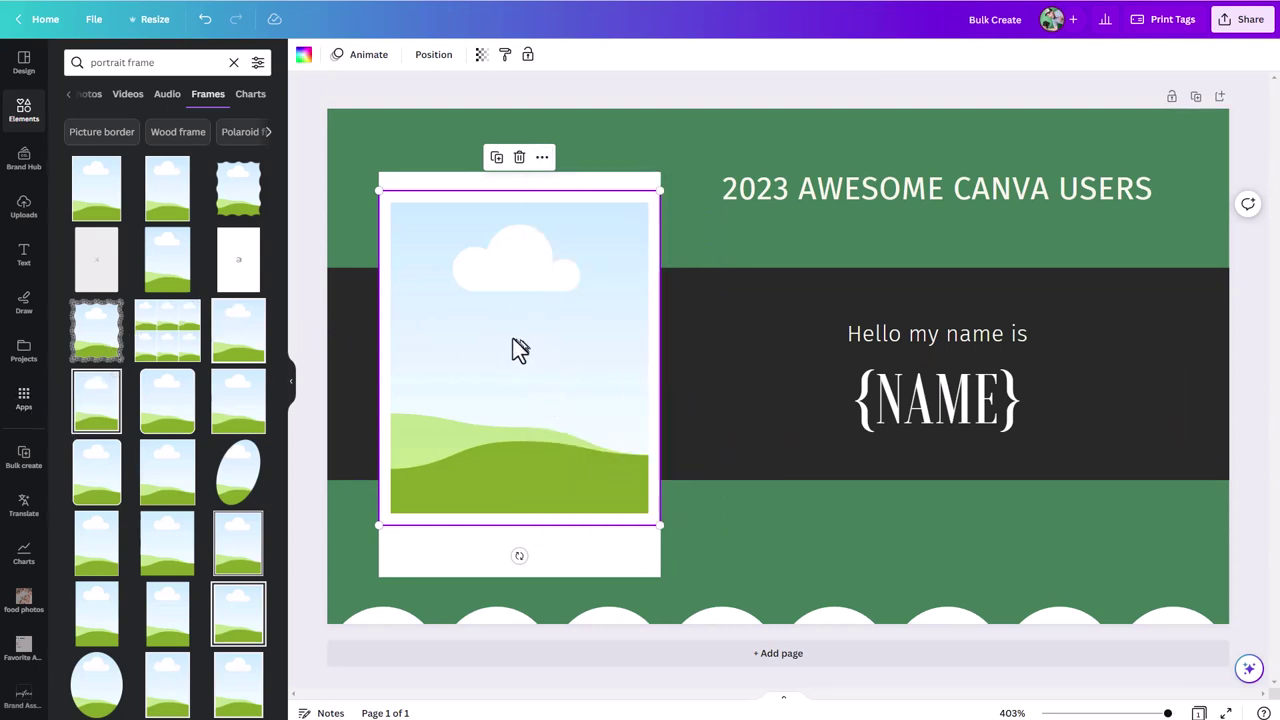
- Return to Bulk create and generate the 10 pages with all data rows selected
scroll(30, 350, "down", 2)
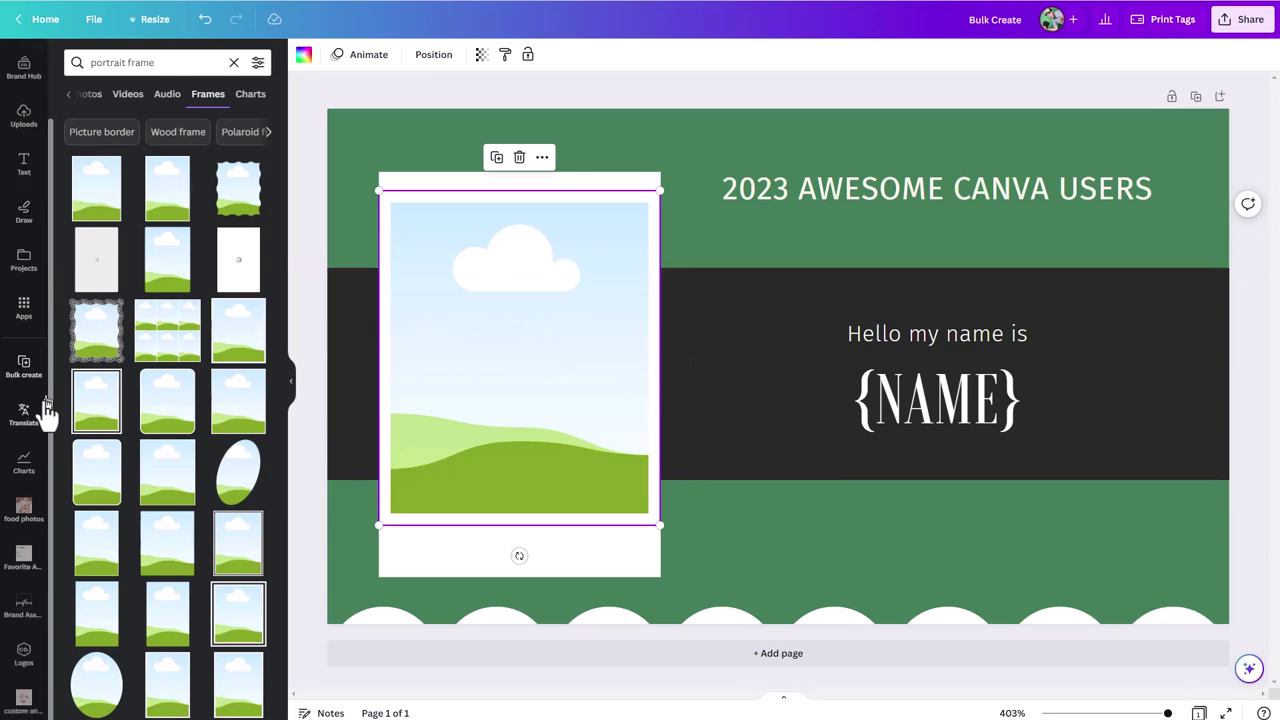
left_click(24, 368)
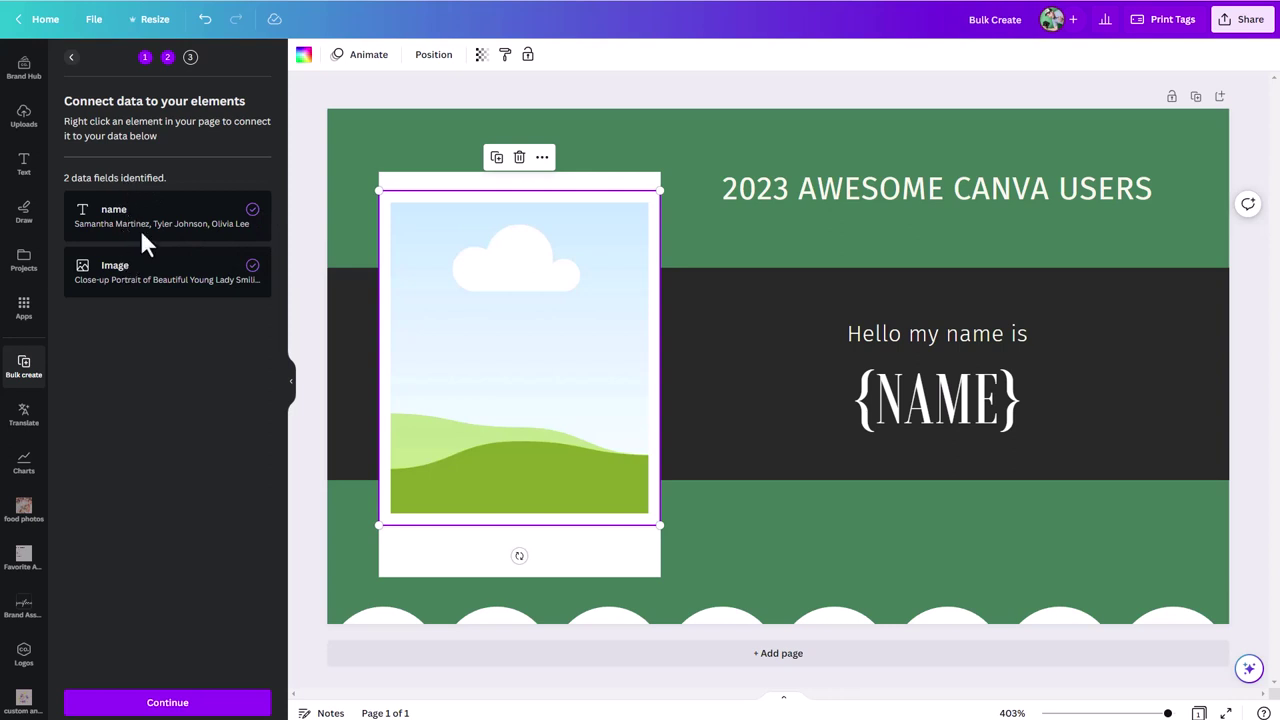
left_click(170, 702)
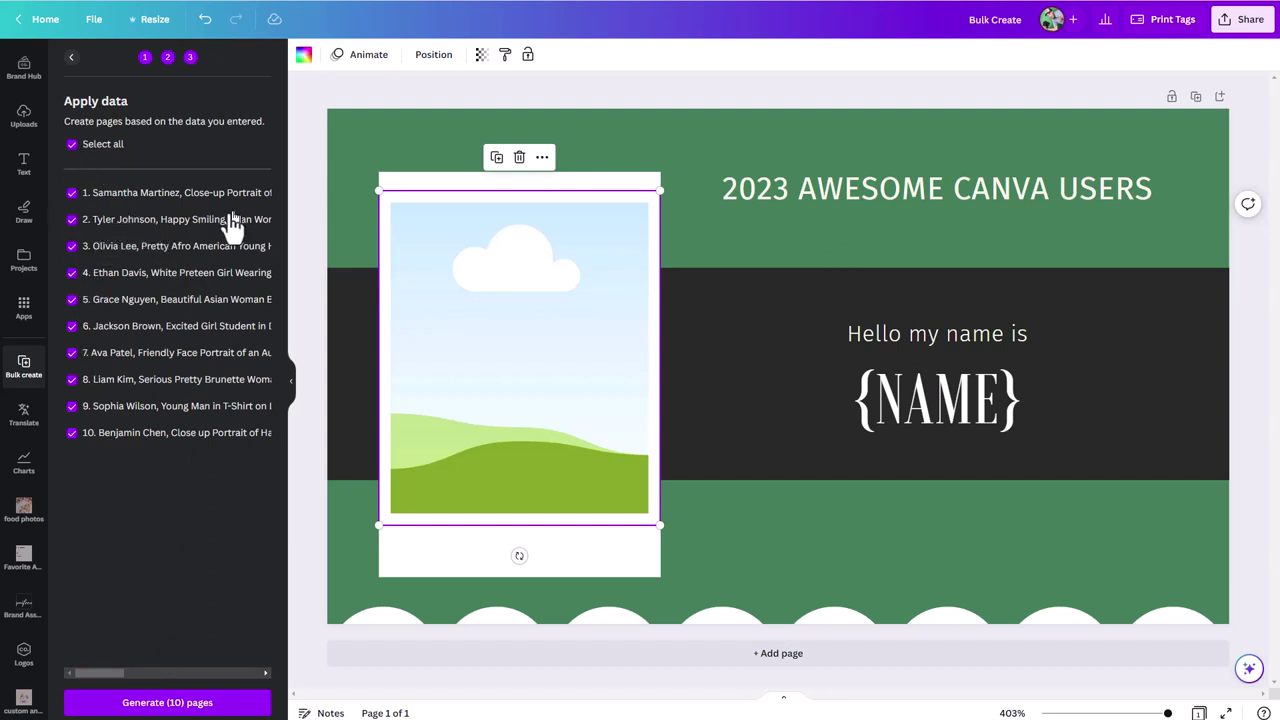
left_click(176, 702)
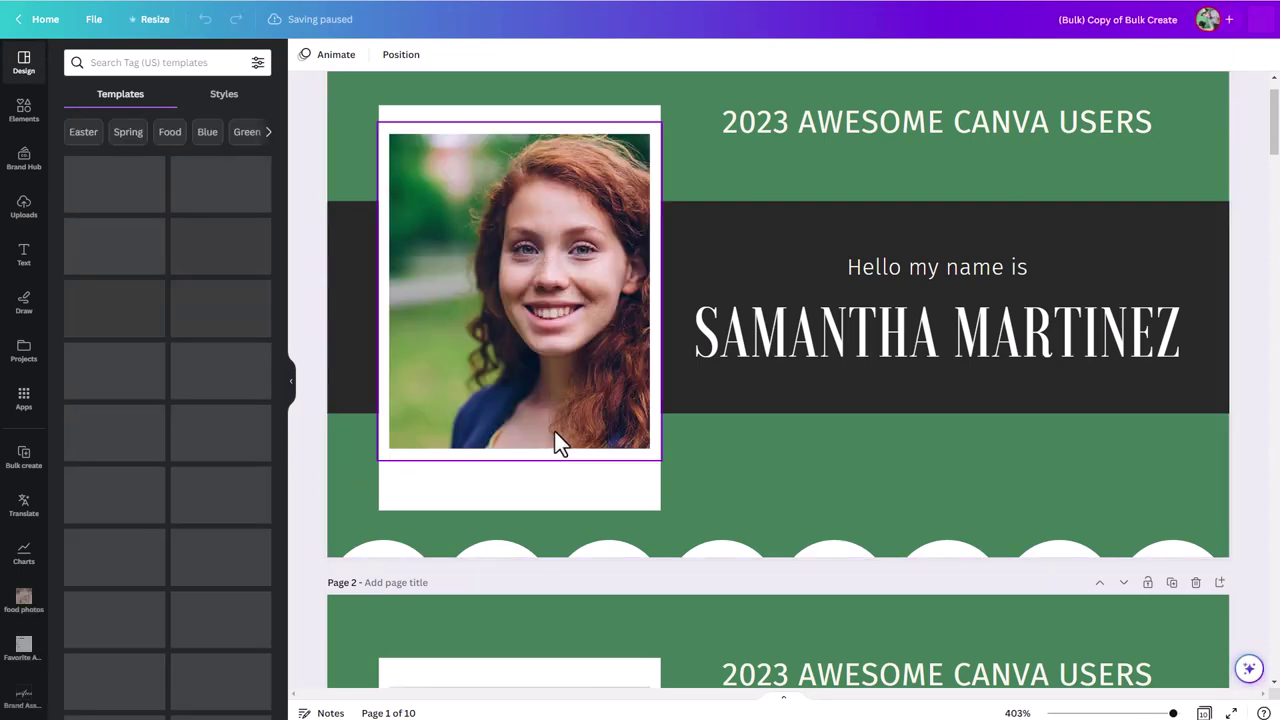
- Look through the generated pages to check how each portrait photo sits in its frame
scroll(634, 451, "down", 5)
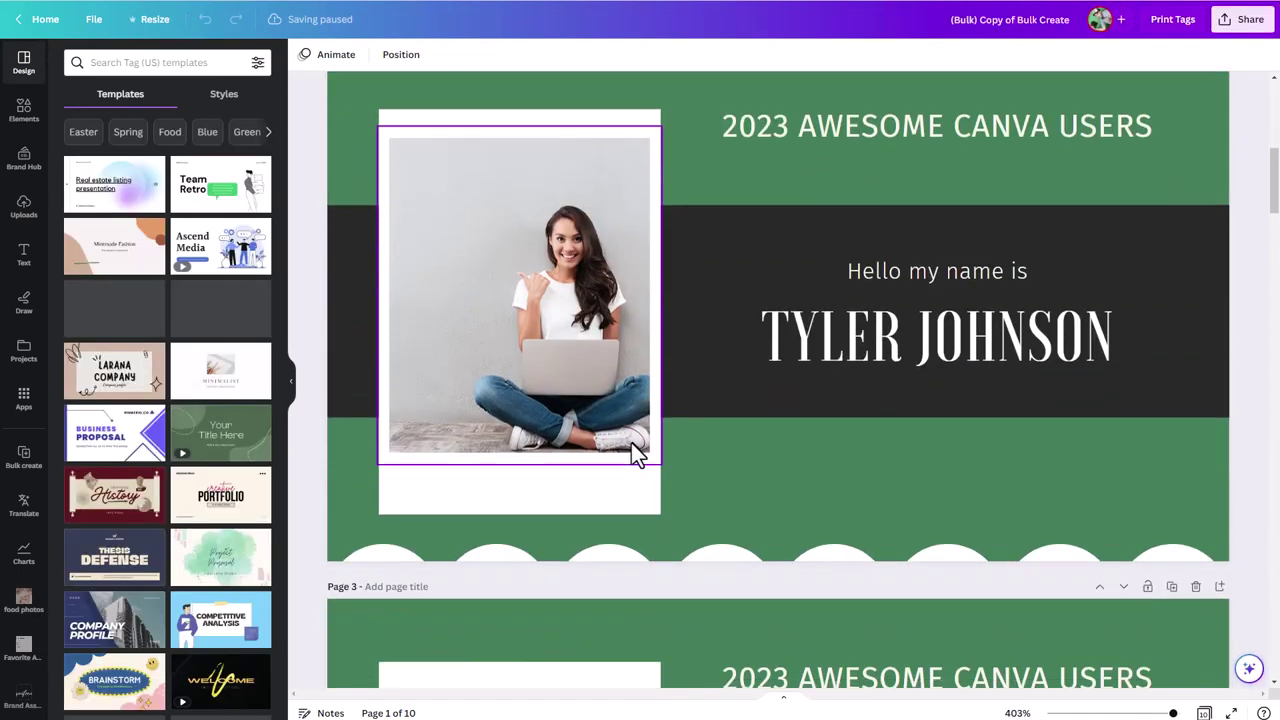
scroll(631, 442, "down", 5)
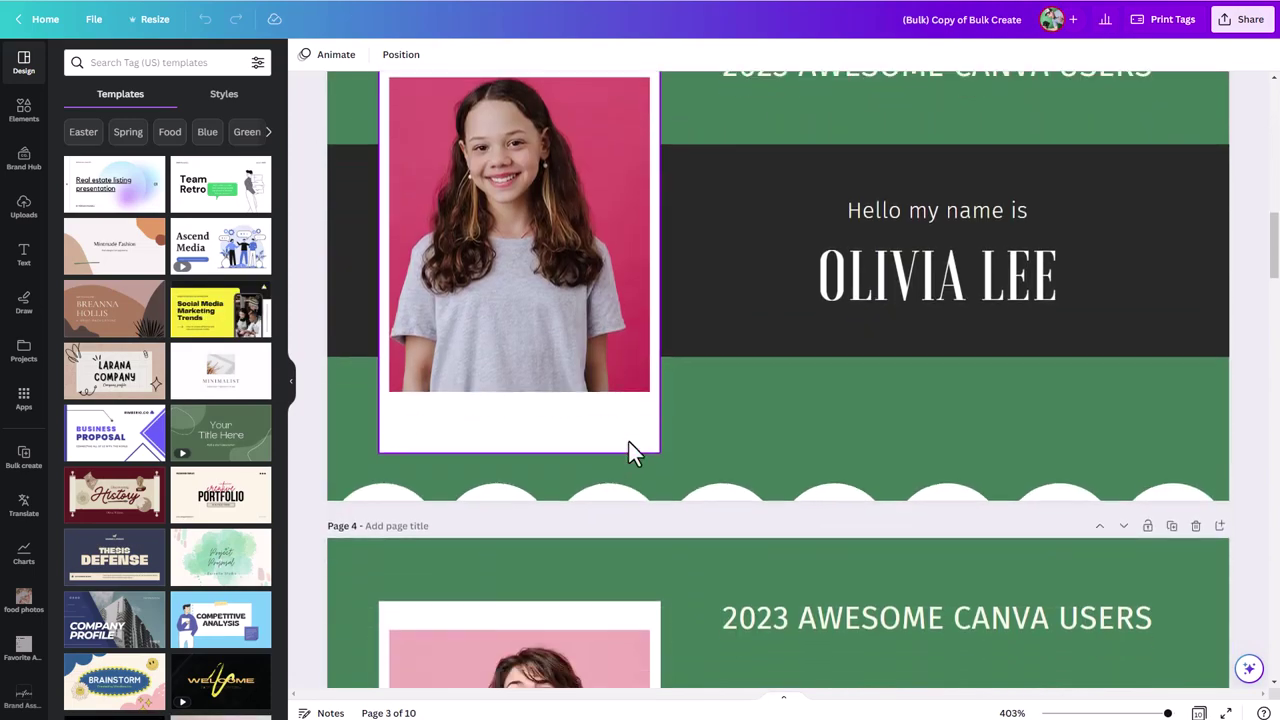
scroll(629, 442, "down", 10)
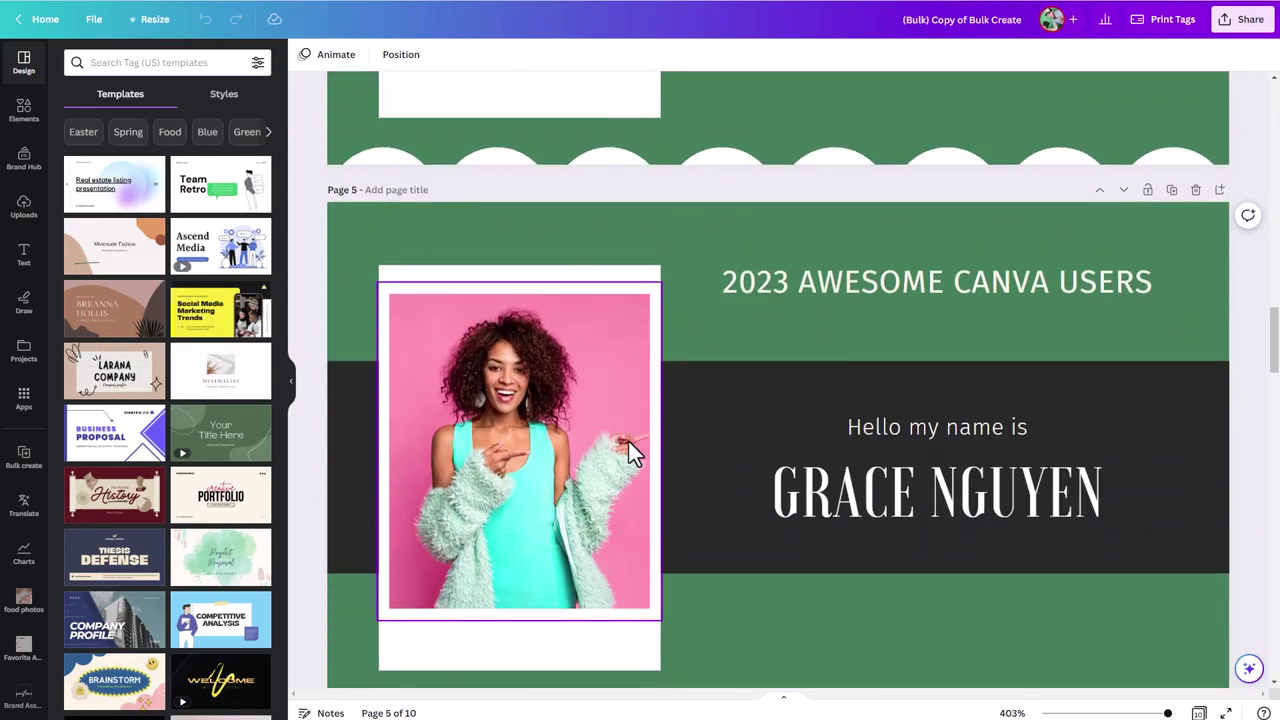
scroll(629, 442, "down", 1)
scroll(629, 442, "down", 3)
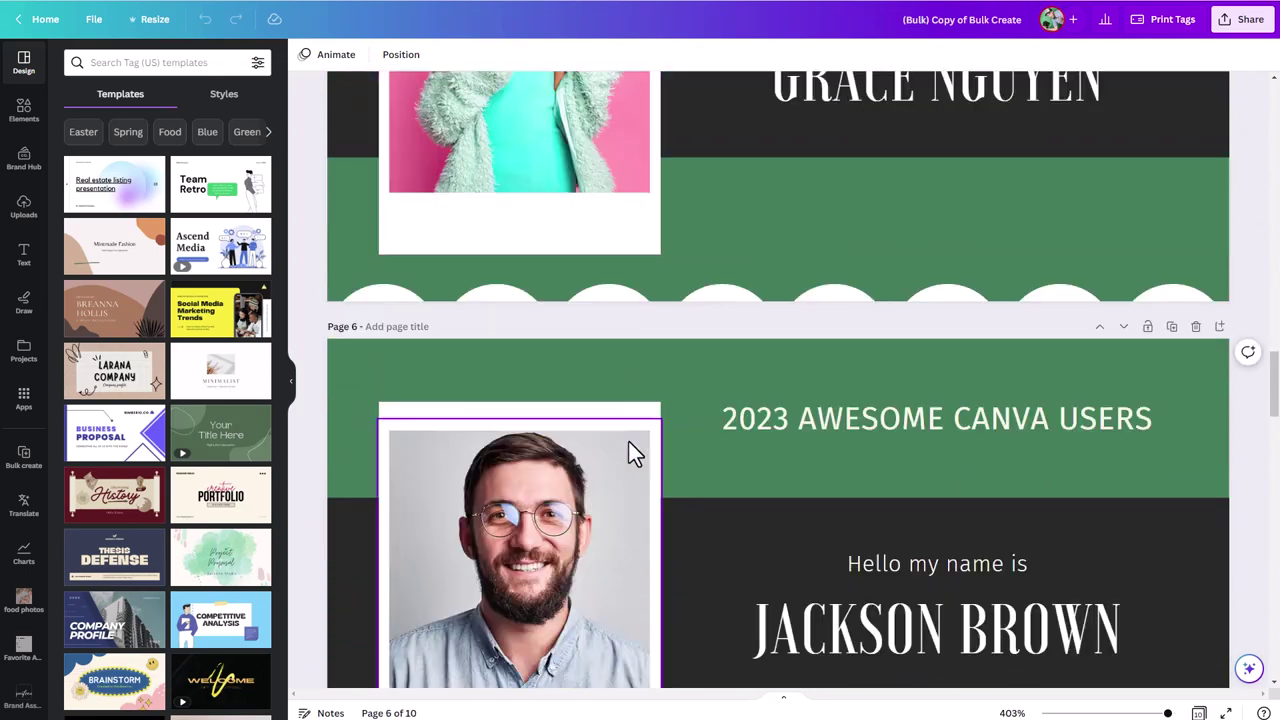
scroll(629, 442, "down", 4)
scroll(700, 457, "up", 8)
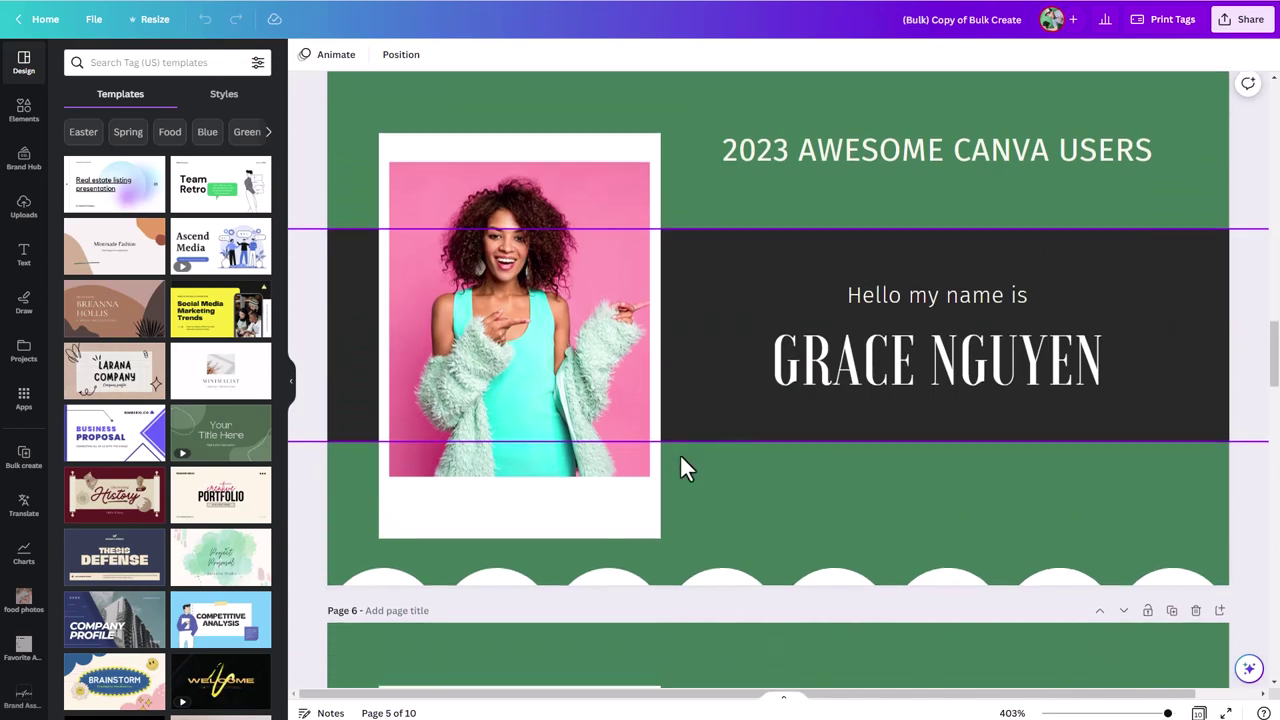
scroll(680, 458, "down", 7)
scroll(700, 449, "up", 5)
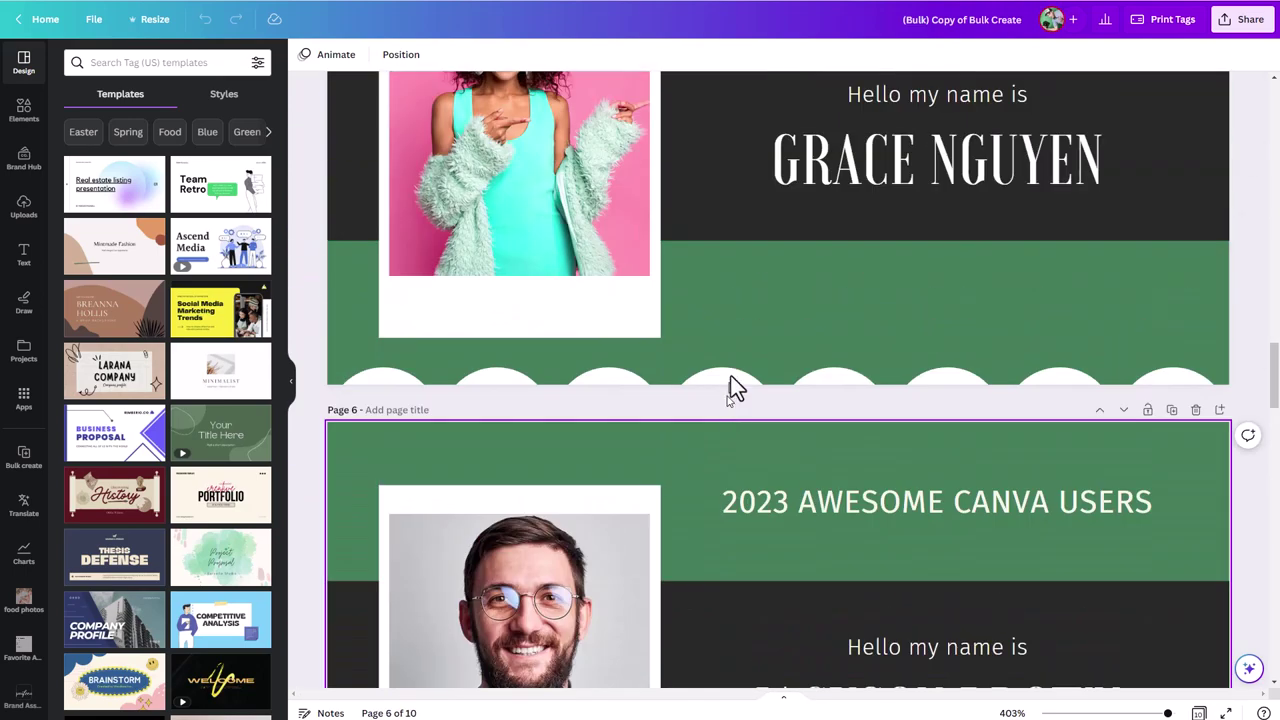
scroll(731, 378, "up", 8)
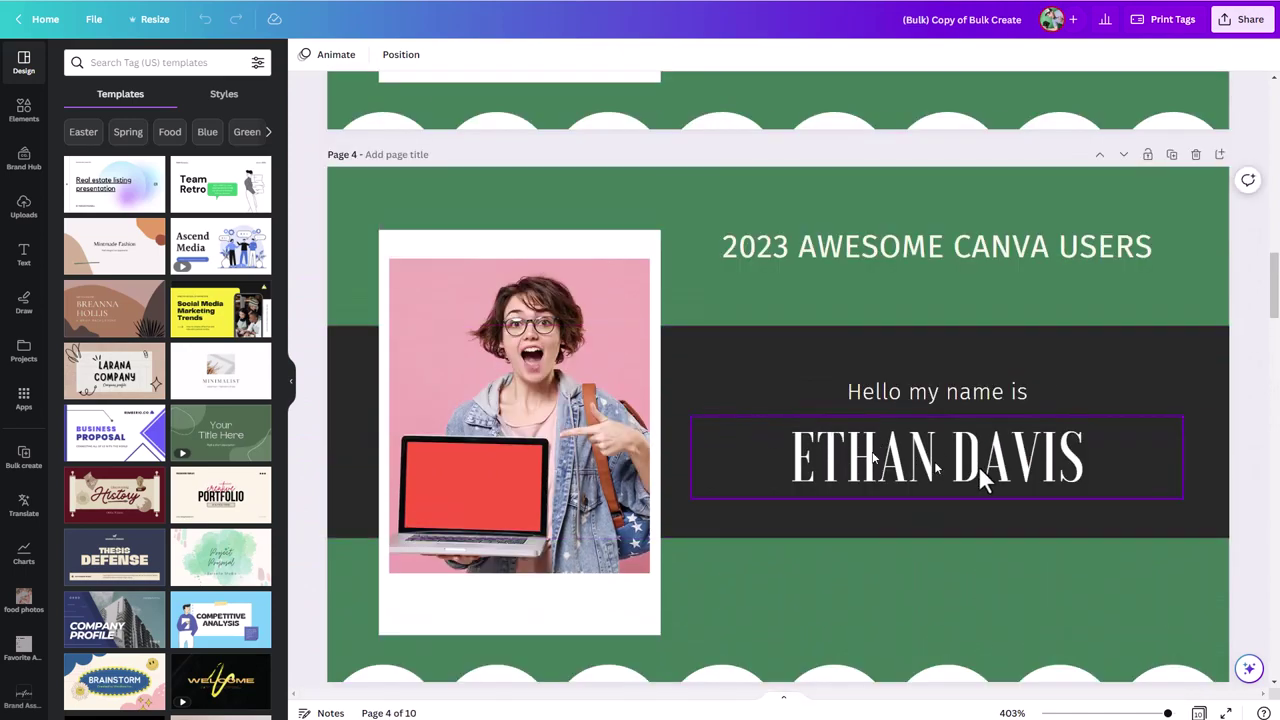
scroll(626, 410, "up", 8)
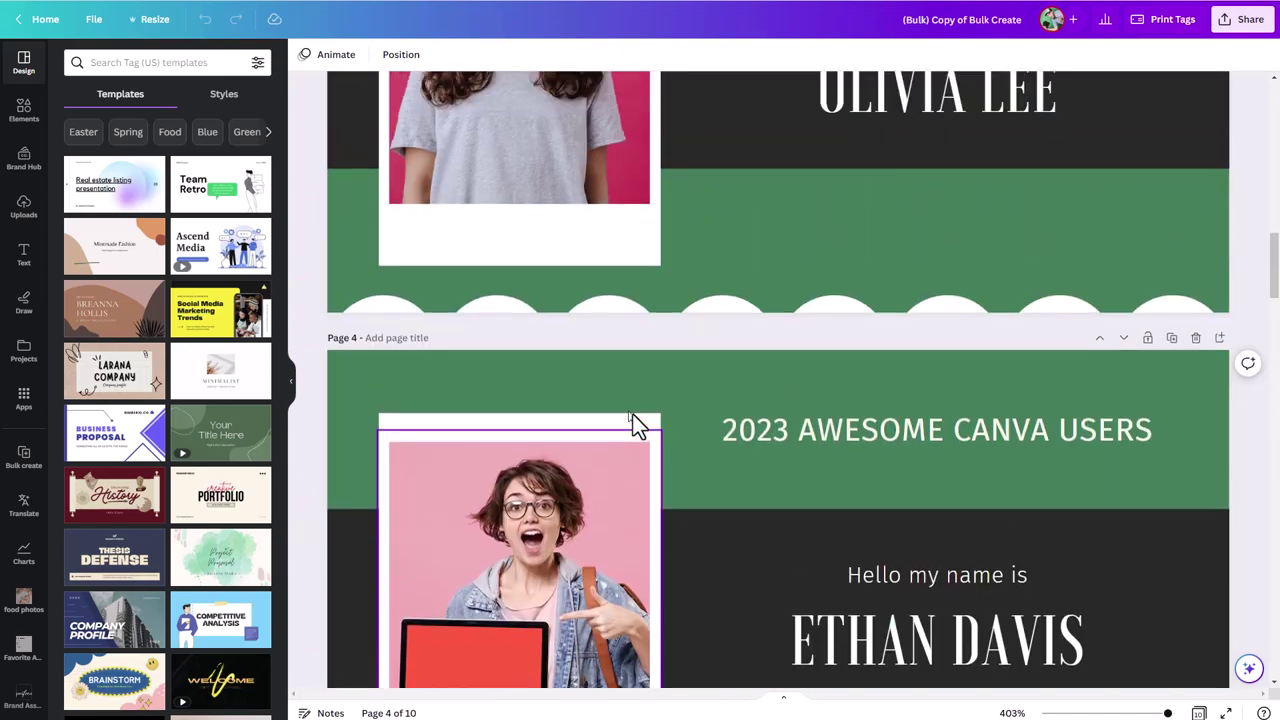
scroll(621, 390, "up", 10)
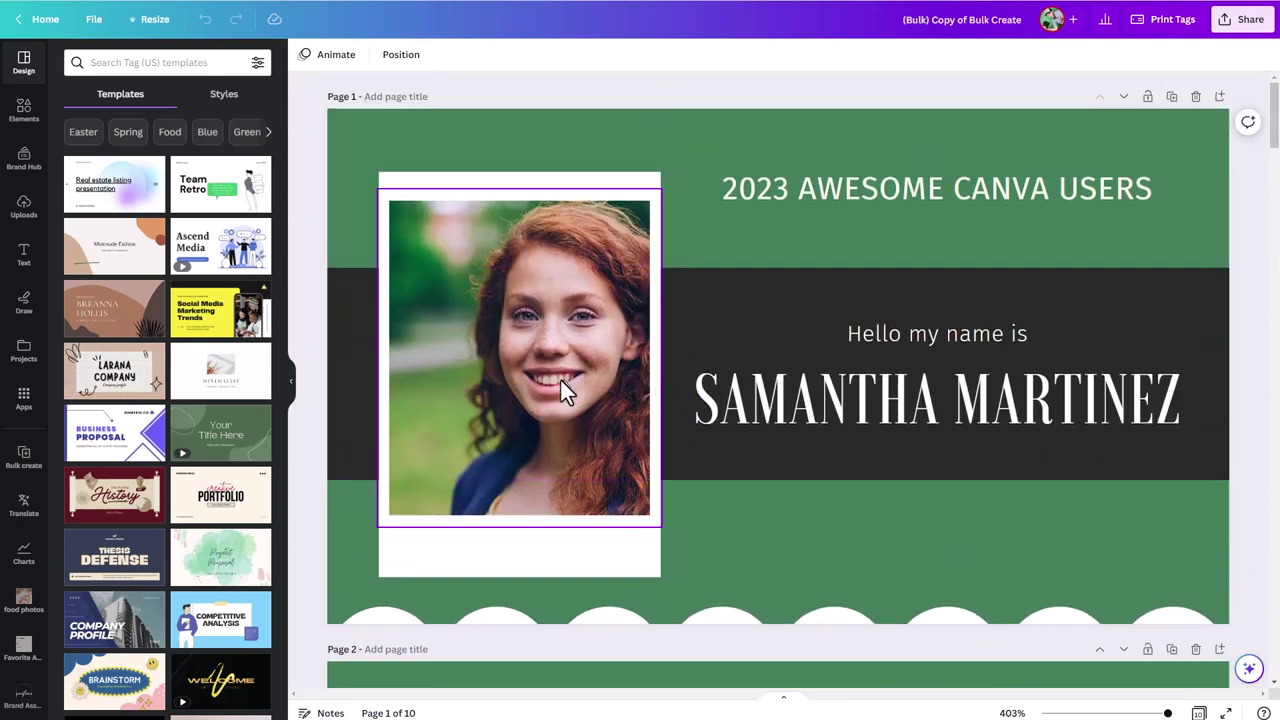
- Recrop the page 1 portrait, shifting the photo left inside its frame so the woman's face is centred
left_click(508, 366)
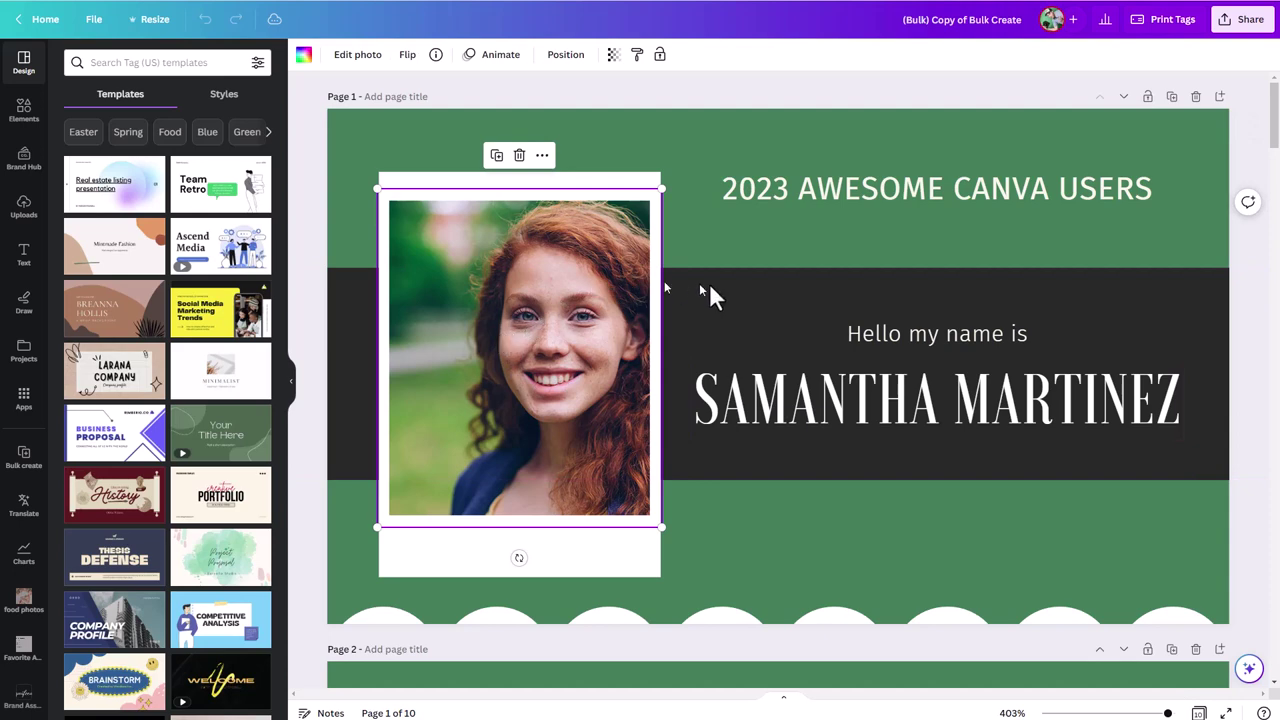
left_click(368, 62)
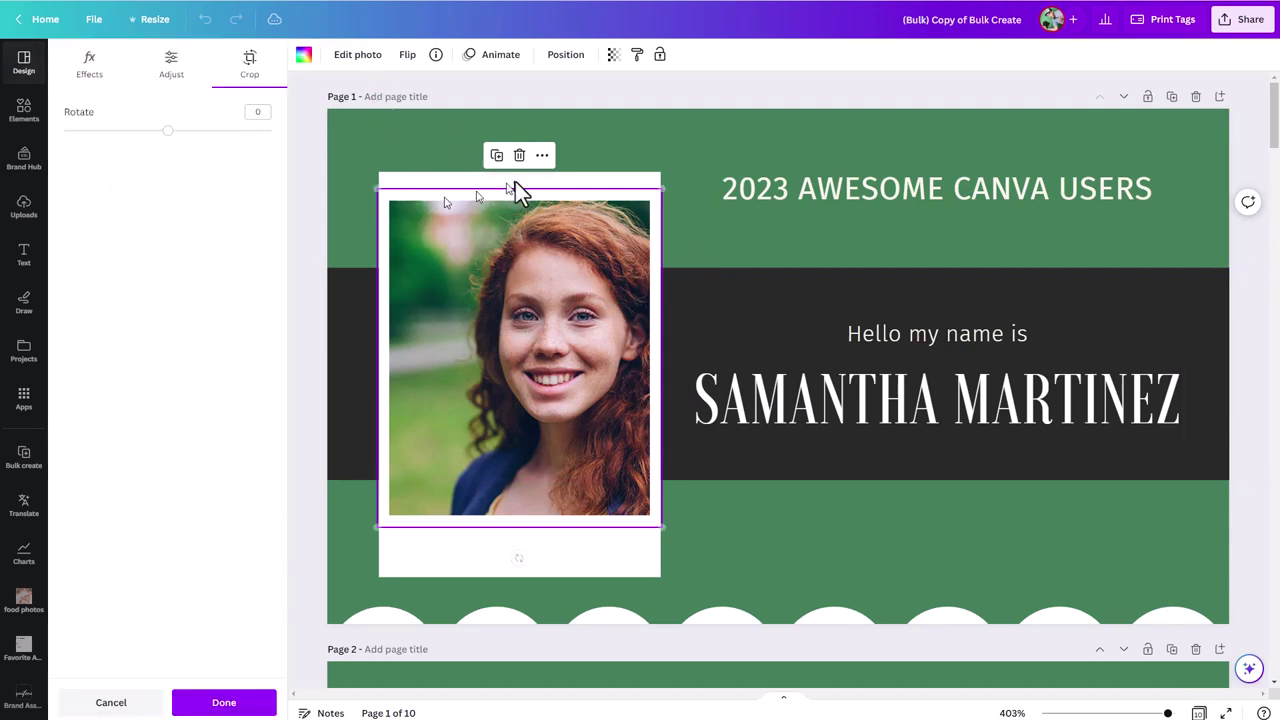
double_click(510, 337)
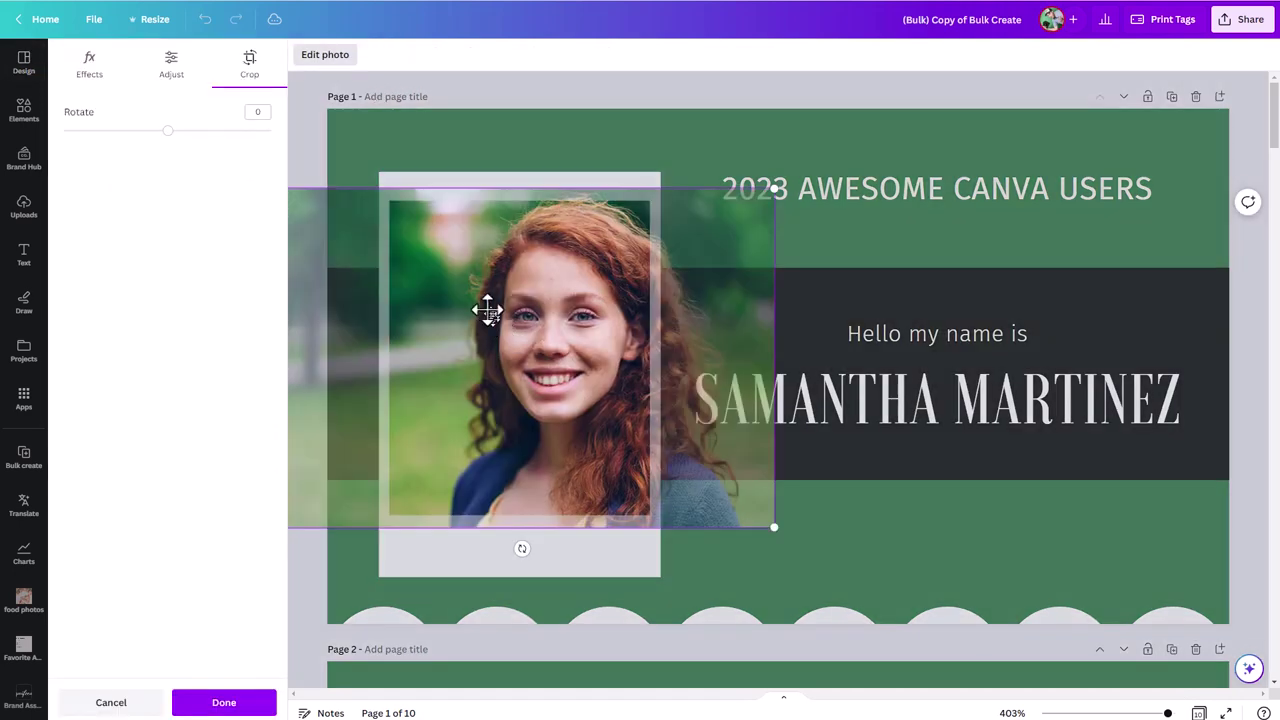
left_click_drag(474, 329, 425, 326)
left_click(841, 556)
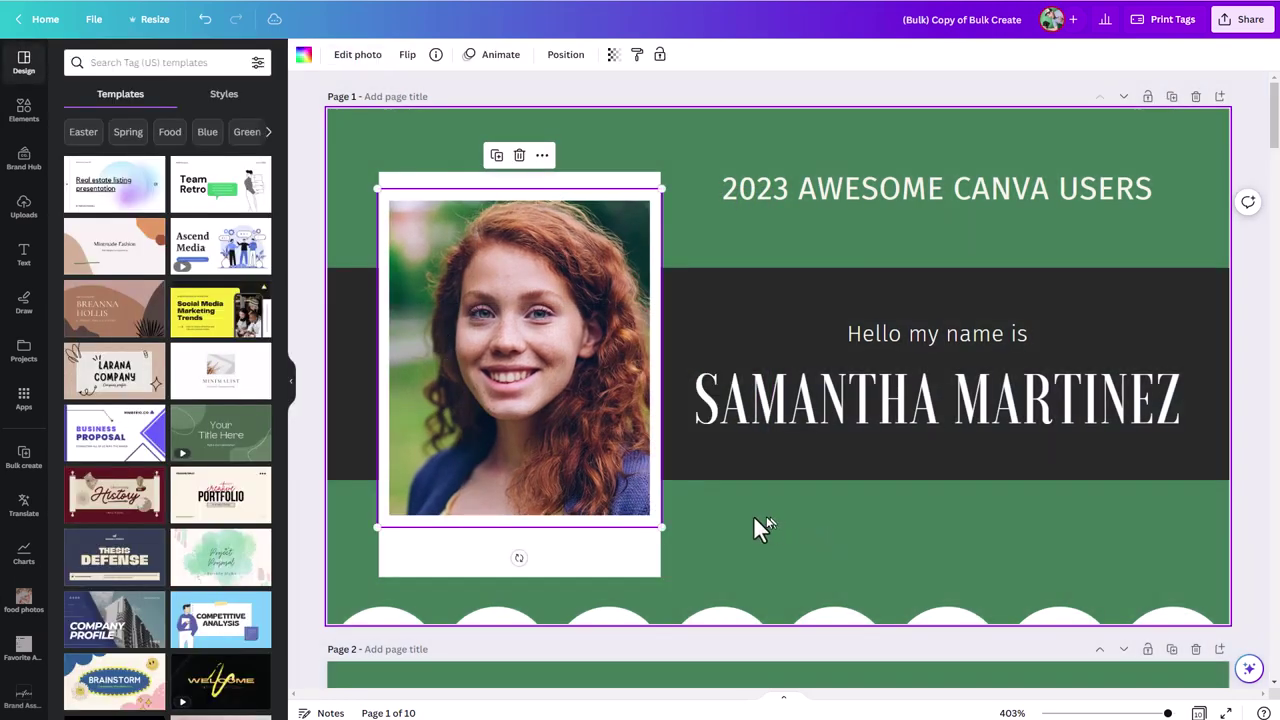
- Recrop the page 2 portrait, enlarging the photo and repositioning it so the seated woman is centred in the frame
scroll(565, 398, "down", 5)
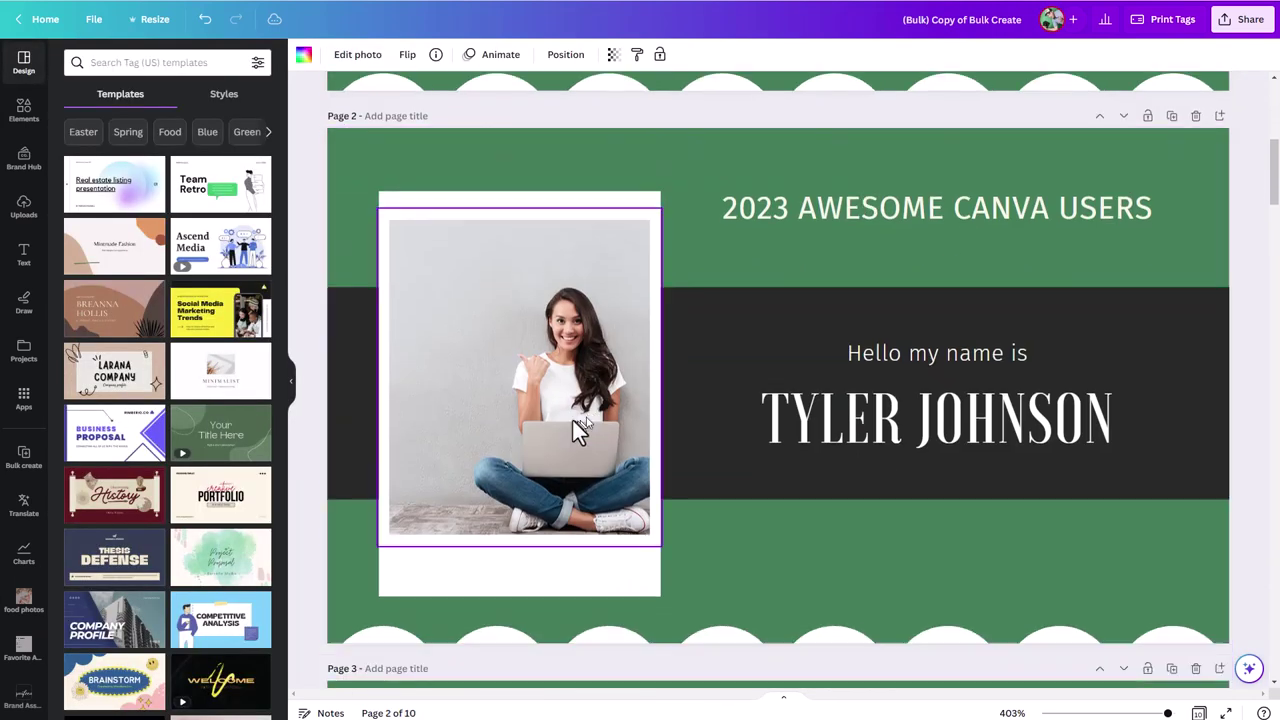
left_click(520, 393)
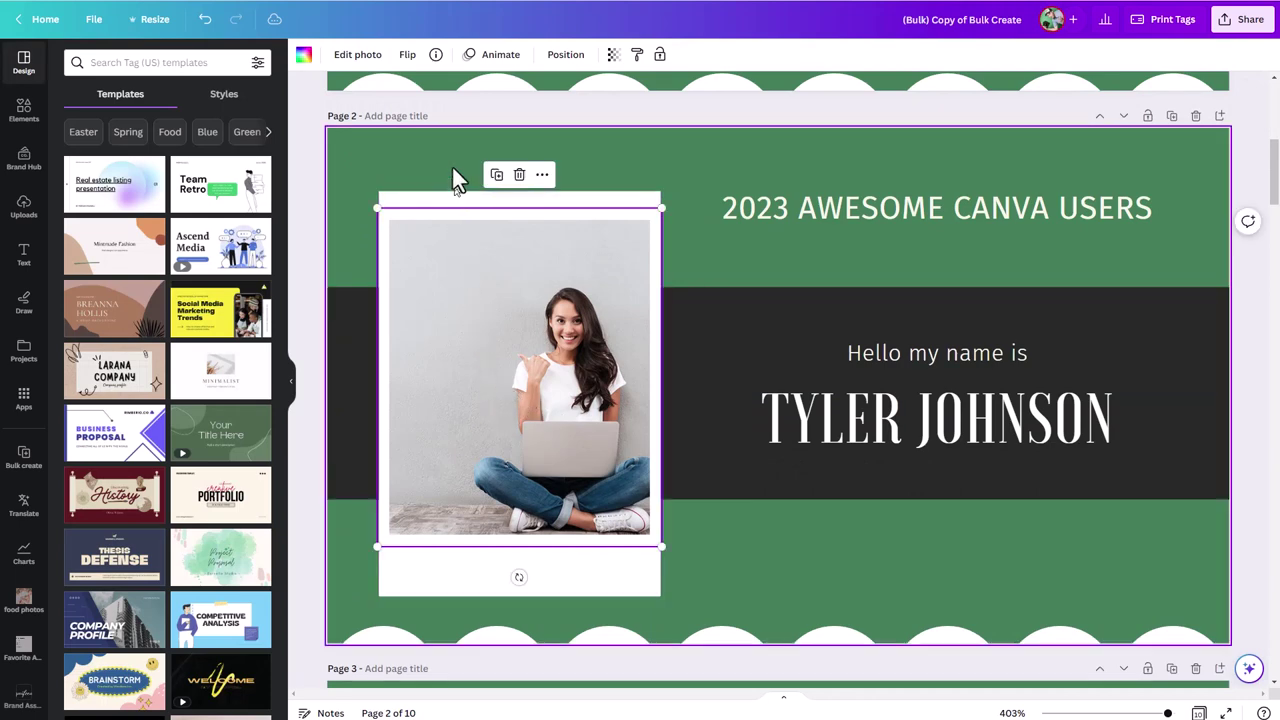
left_click(362, 56)
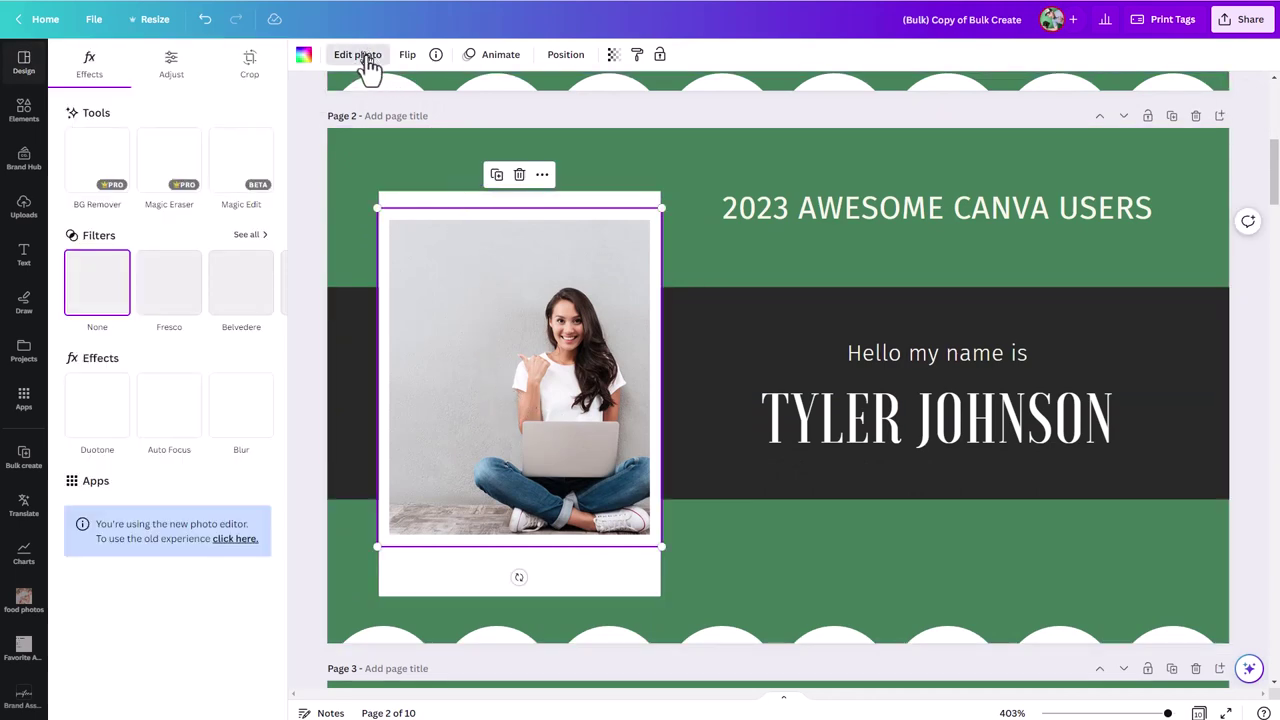
left_click(255, 70)
left_click_drag(571, 371, 509, 373)
left_click_drag(716, 210, 922, 80)
left_click_drag(783, 259, 701, 281)
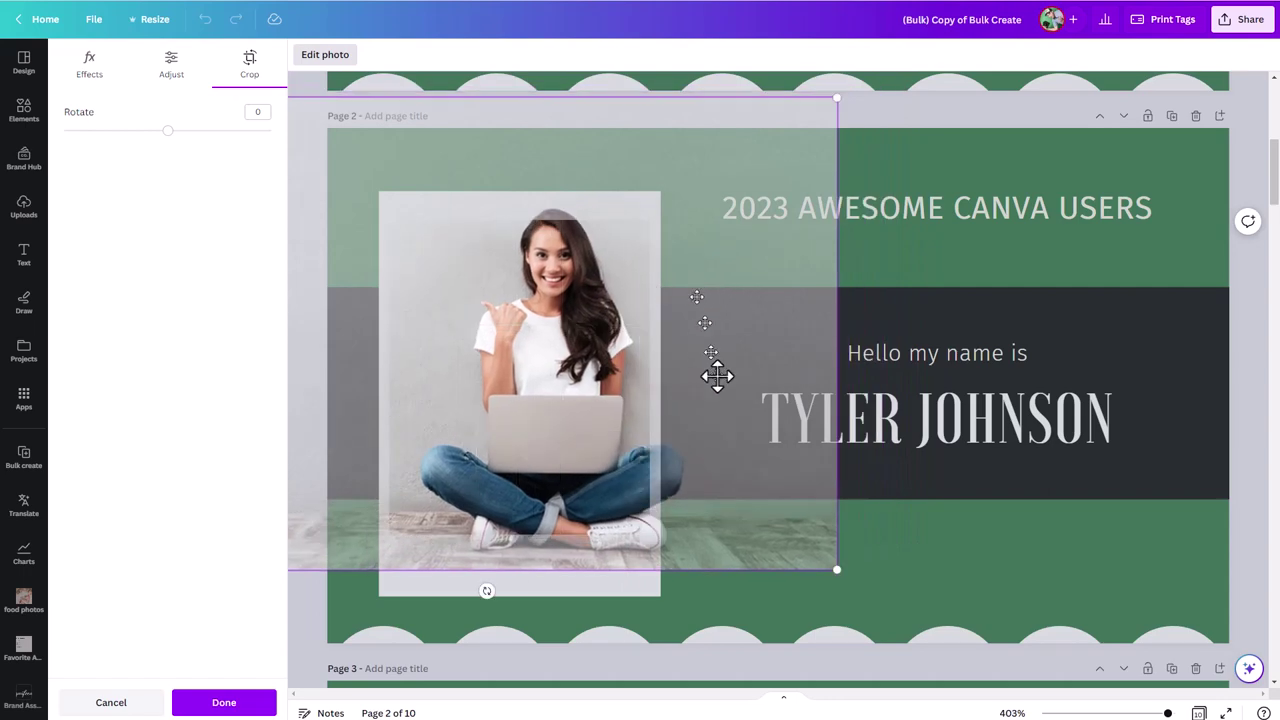
left_click(891, 556)
- Check the photo placement in the frames on pages 3 to 5
scroll(624, 467, "down", 5)
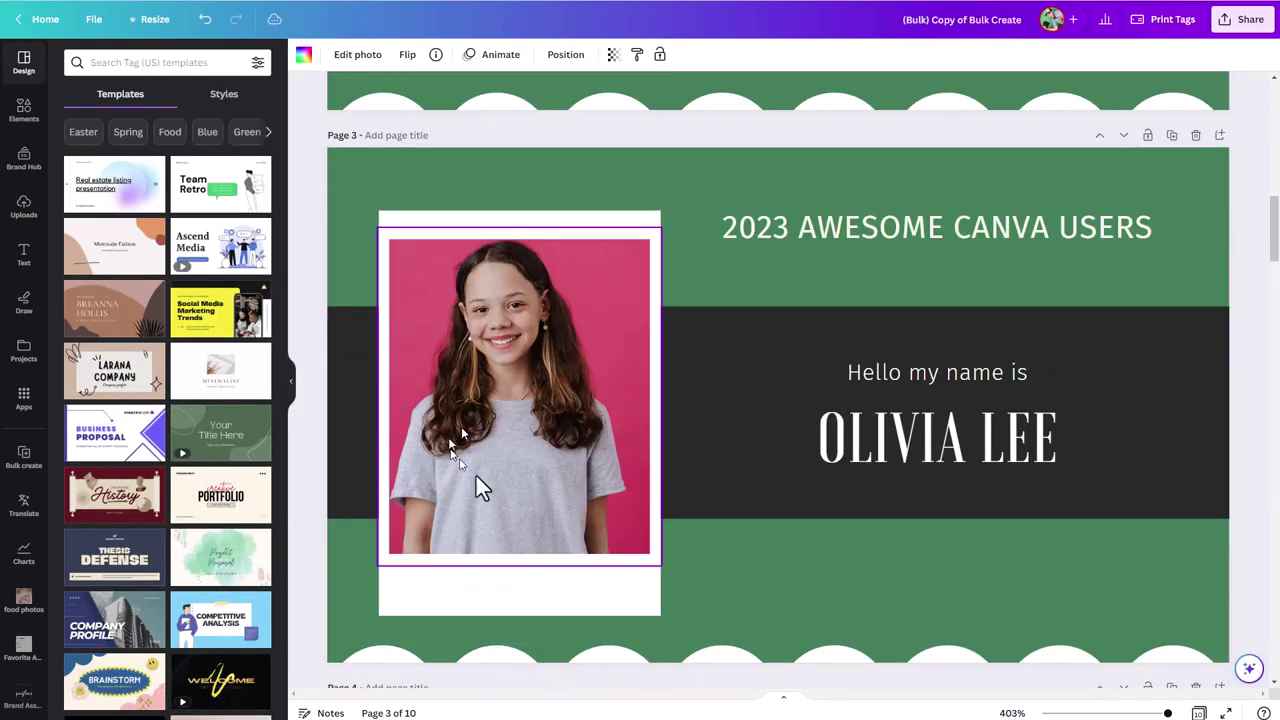
scroll(674, 495, "down", 1)
scroll(674, 492, "down", 5)
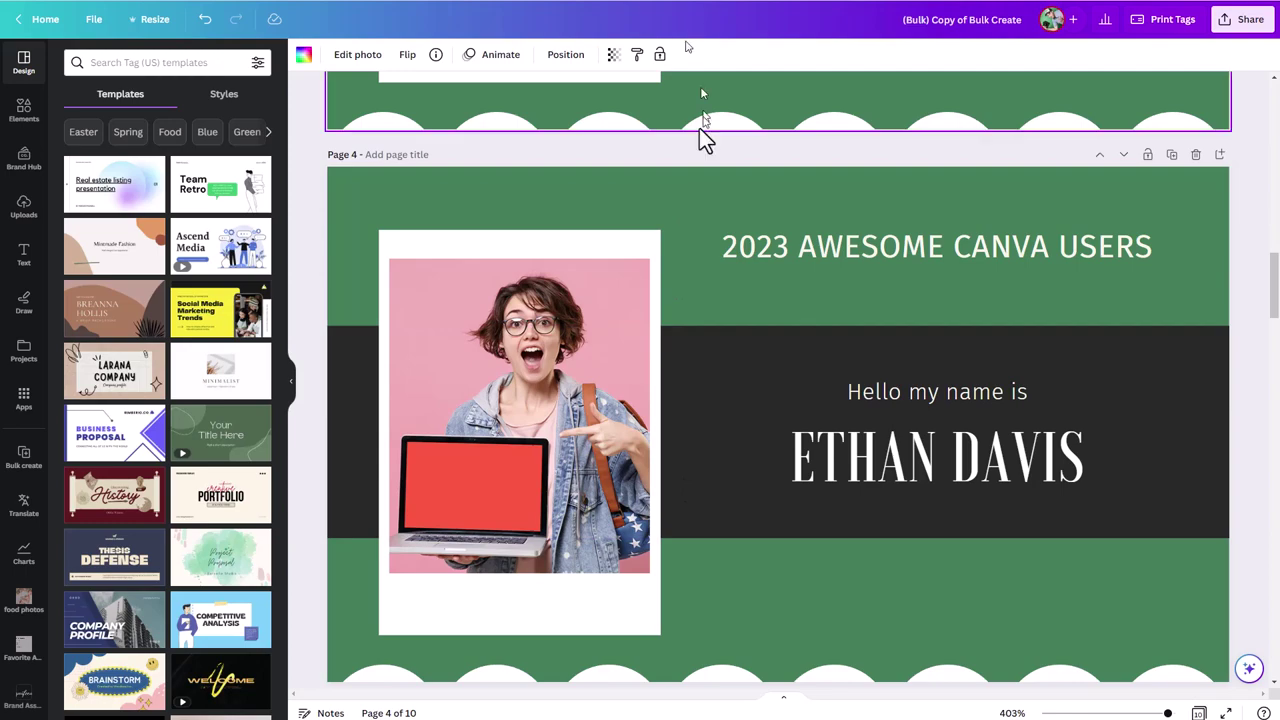
scroll(694, 245, "down", 3)
scroll(690, 260, "down", 3)
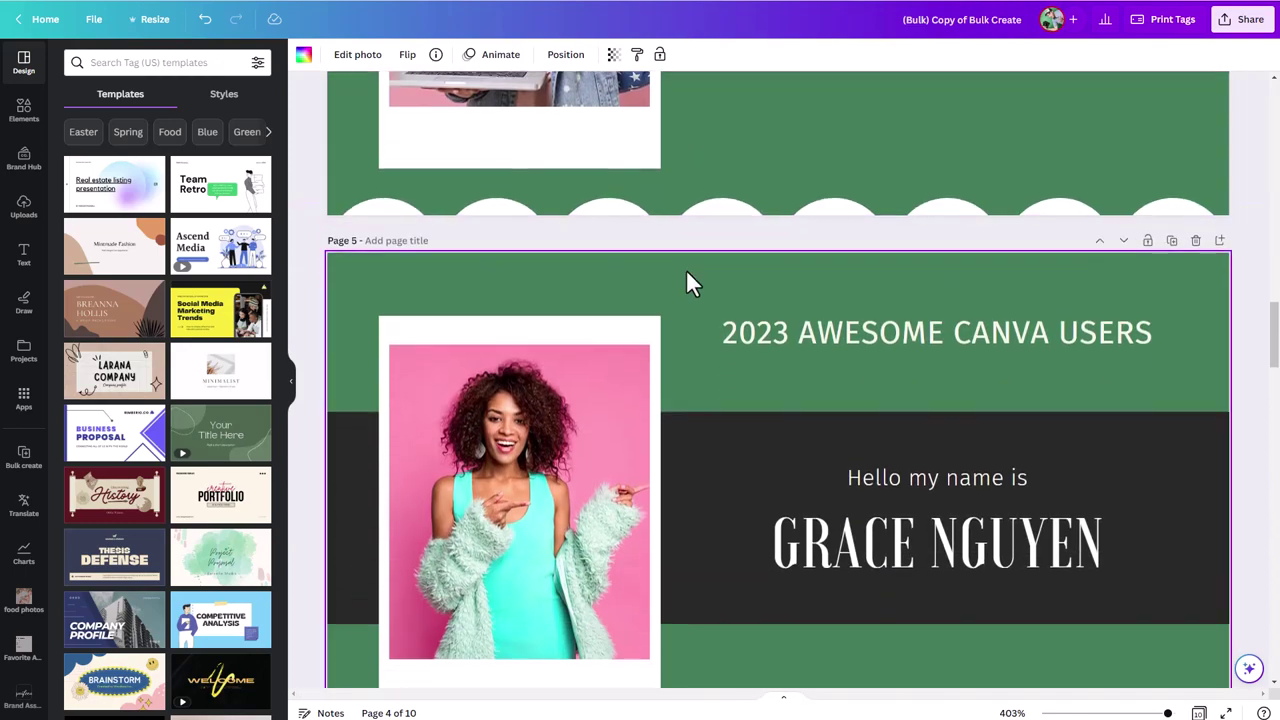
scroll(686, 269, "up", 8)
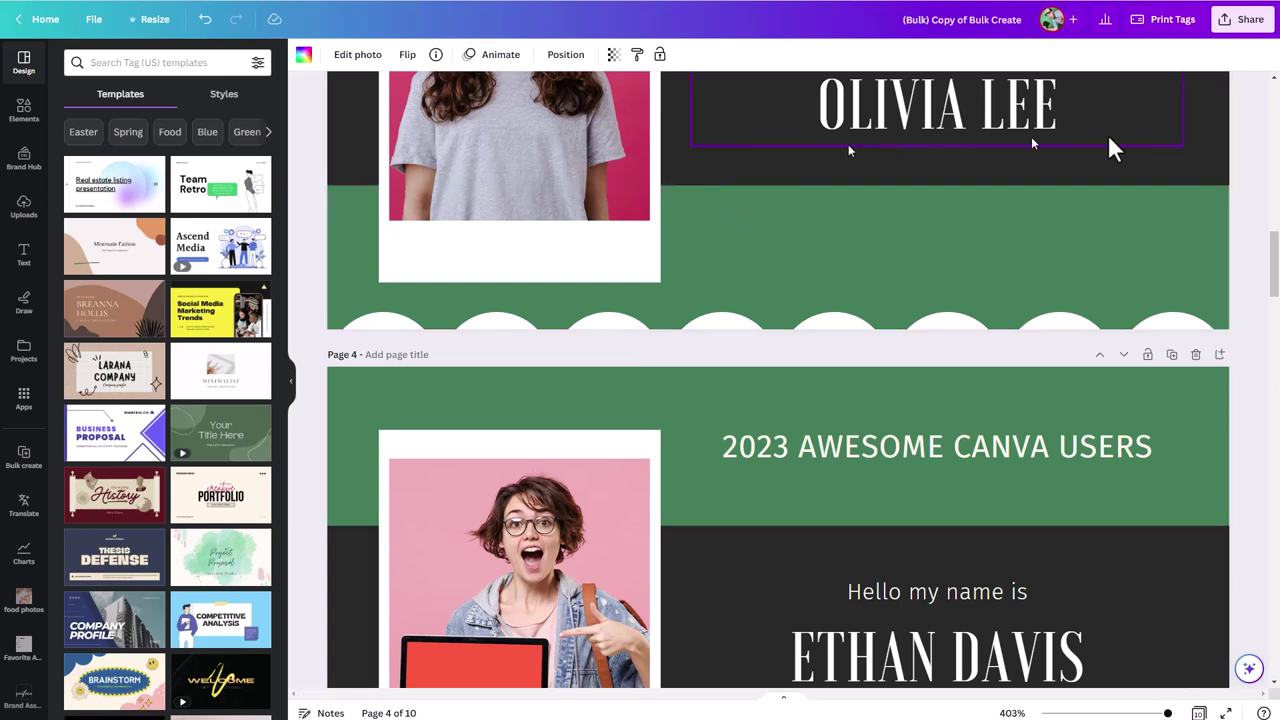
scroll(960, 234, "up", 2)
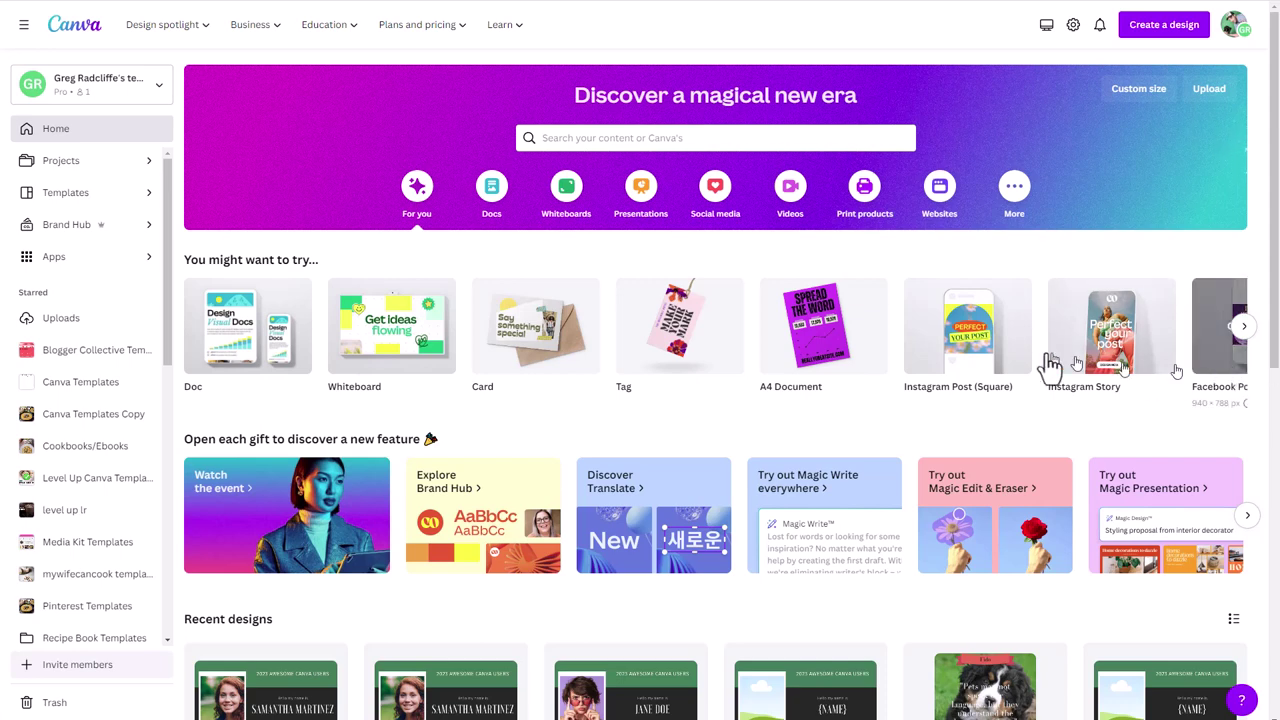
- Create a square Instagram post from the home page and apply the recently used "Every moment is a fresh beginning." template
left_click(971, 363)
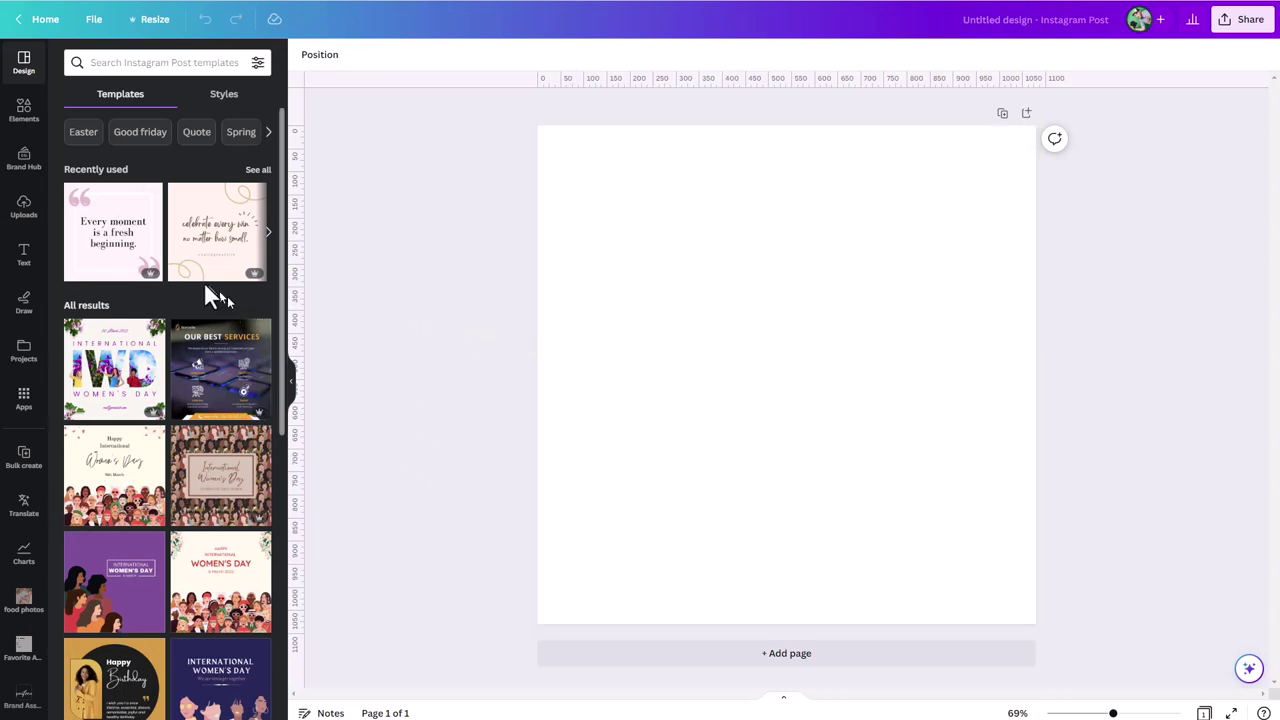
left_click(106, 254)
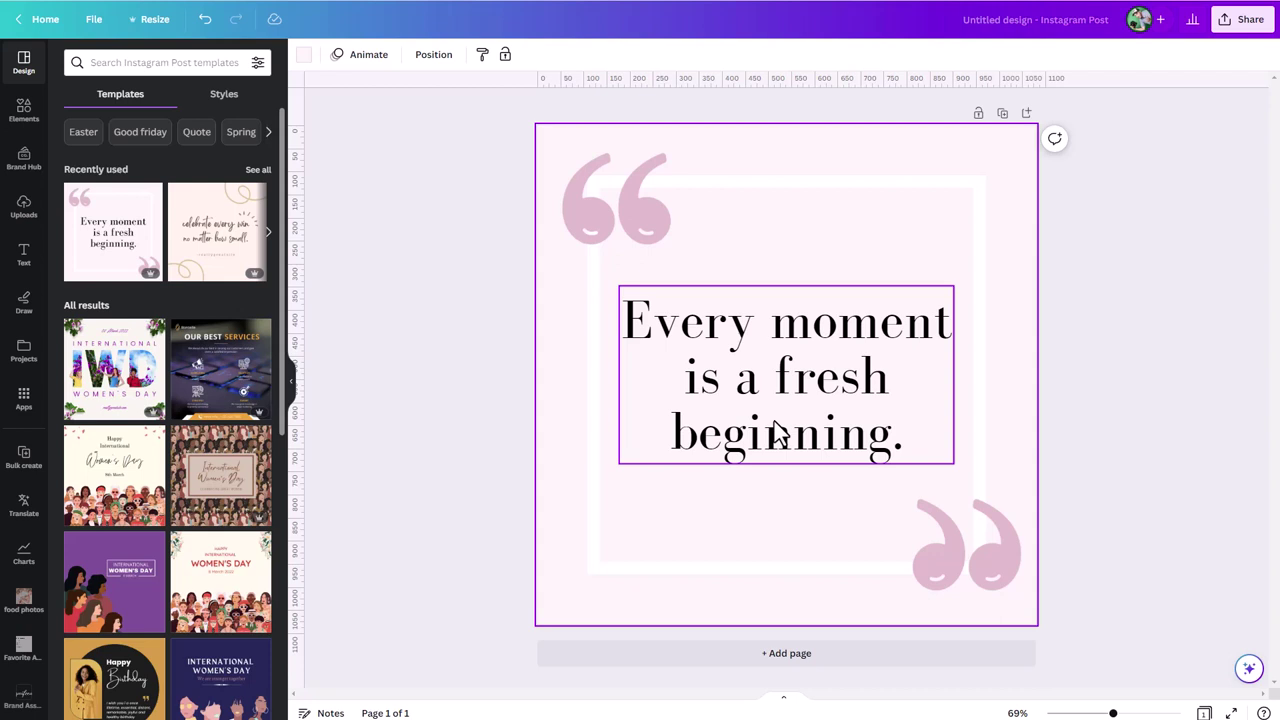
- Delete both quotation mark graphics and the white border from the template, leaving only the quote text
left_click(645, 241)
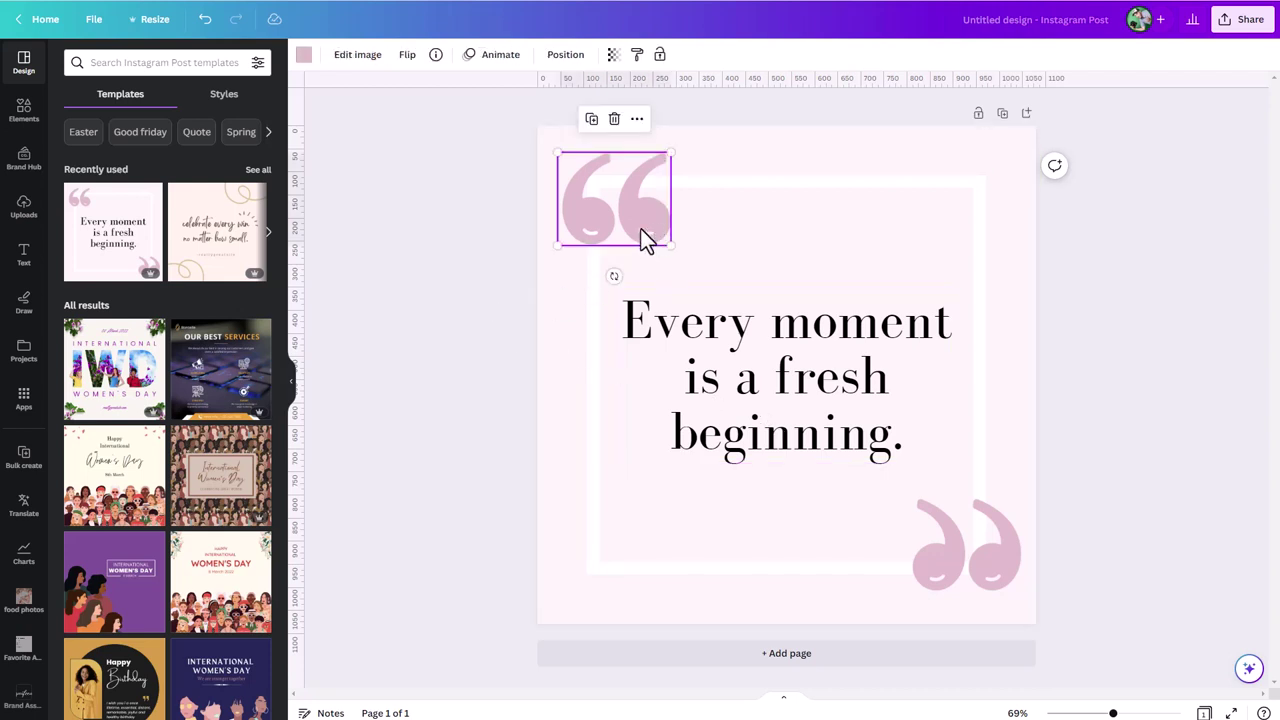
key("Delete")
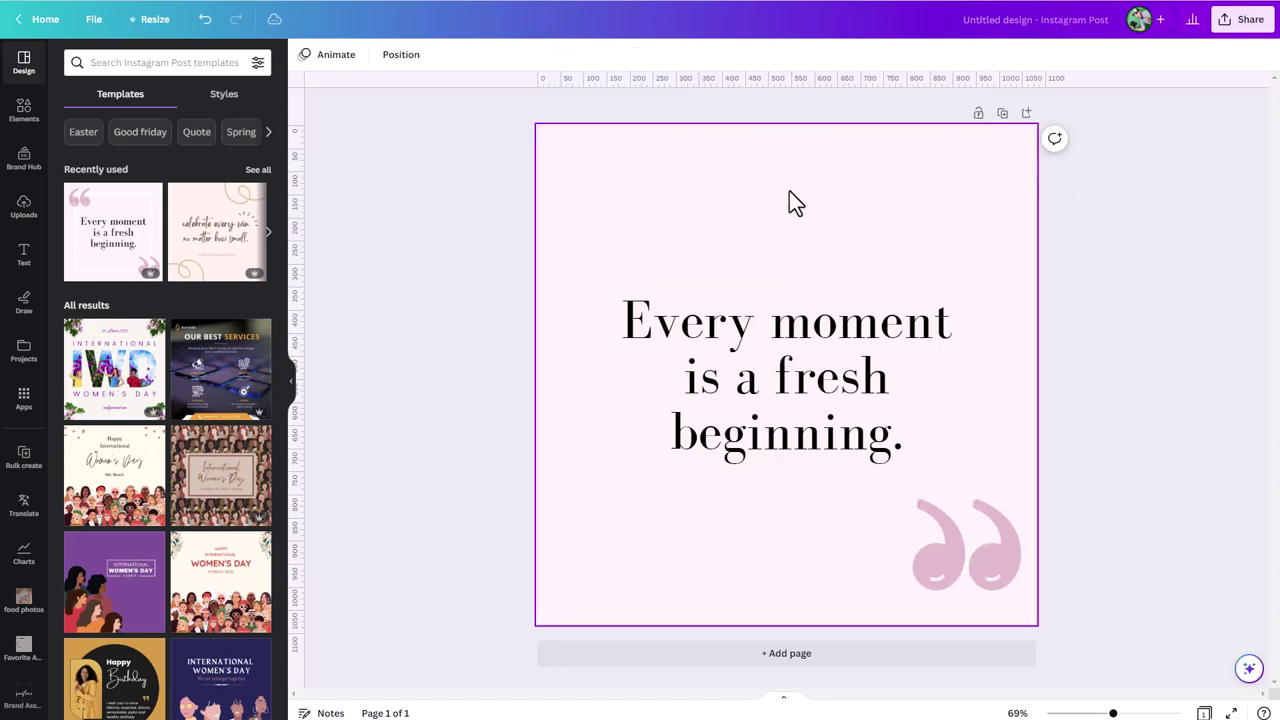
left_click(956, 566)
key("Delete")
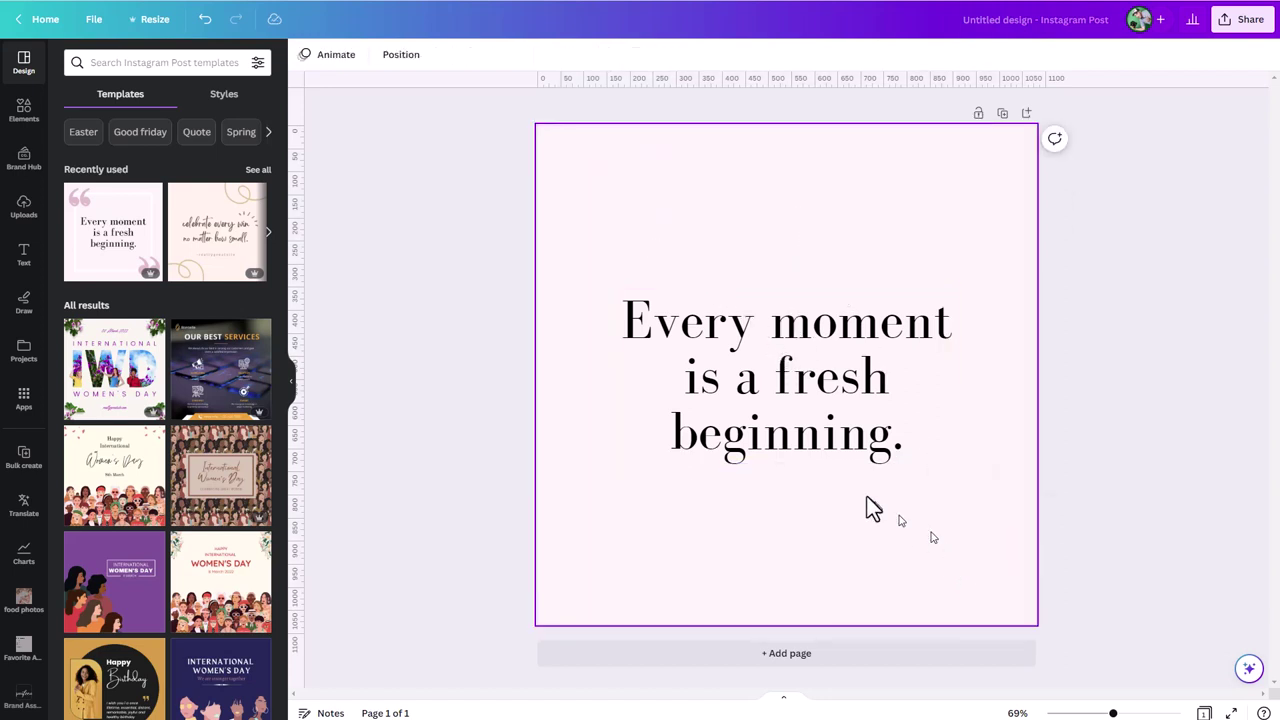
- Set the quote text's font size to 72
left_click(798, 402)
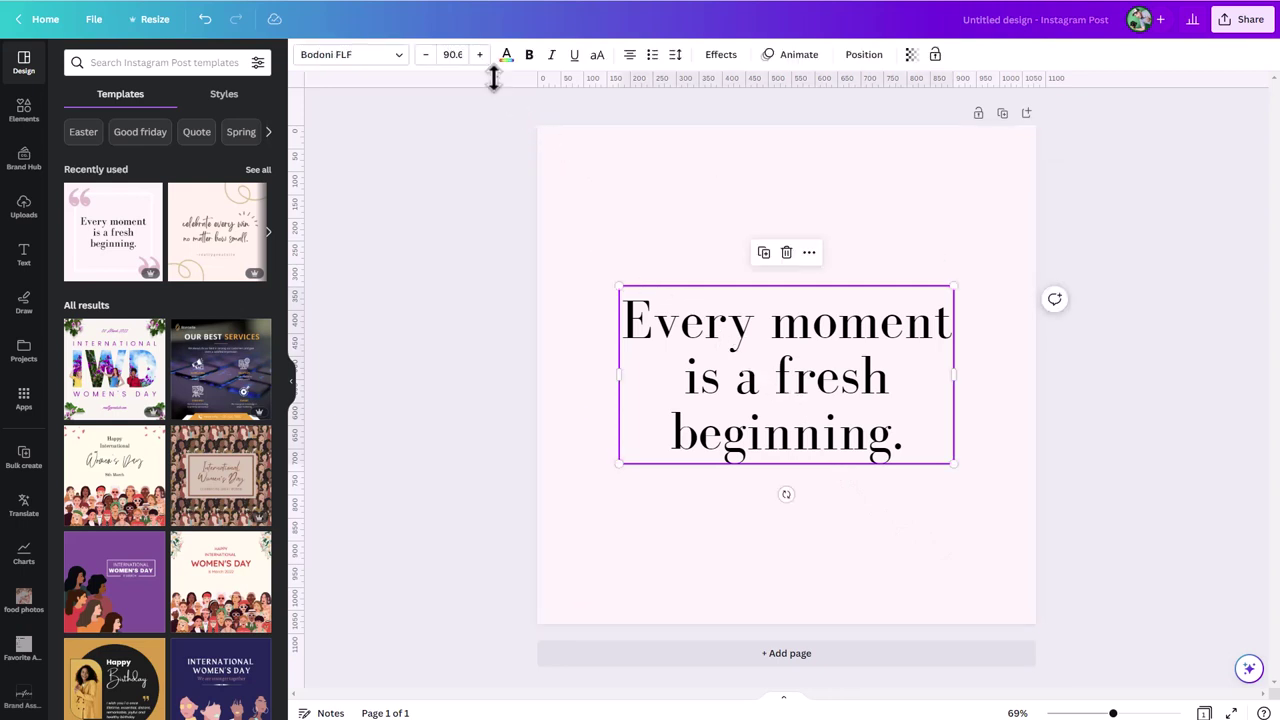
left_click(456, 55)
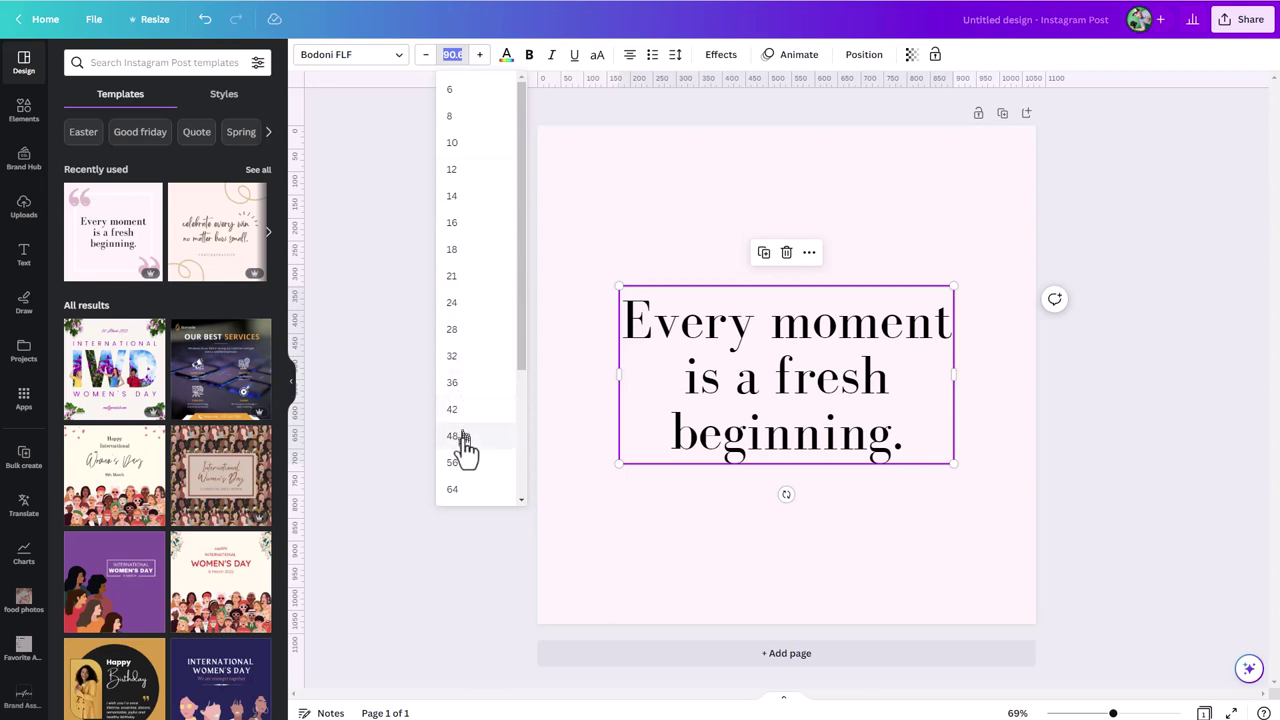
left_click(458, 466)
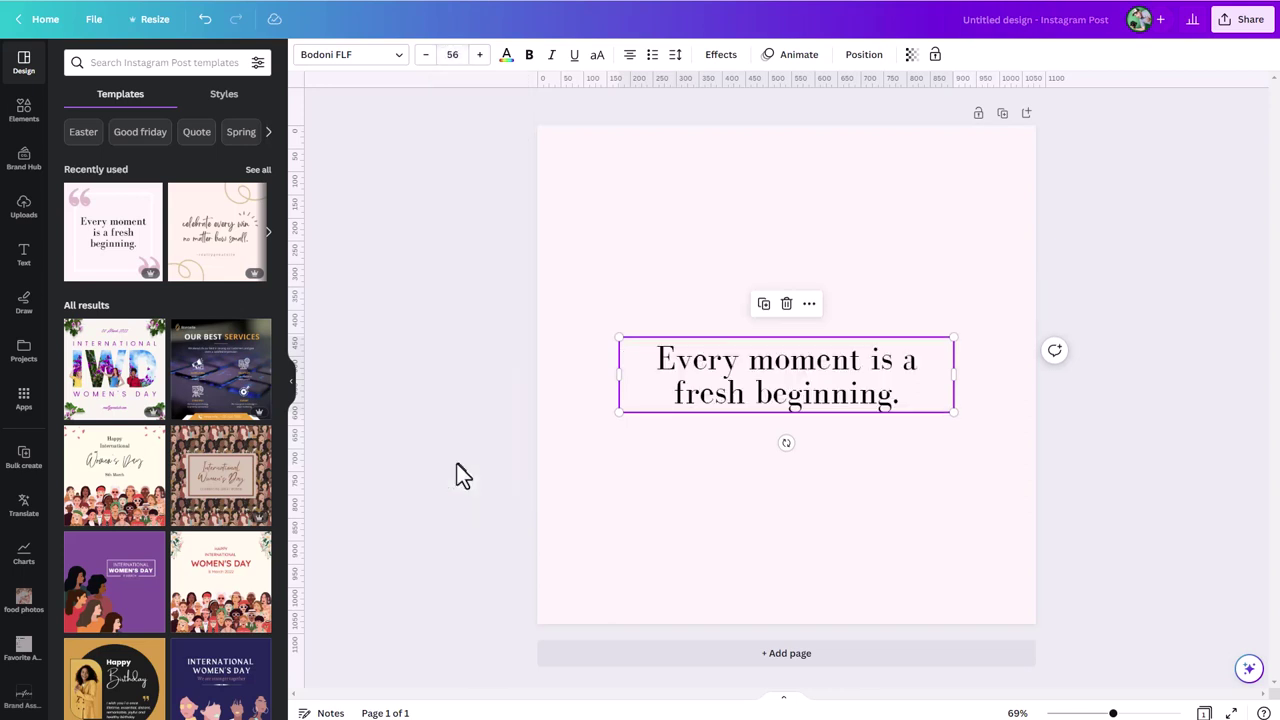
left_click(459, 57)
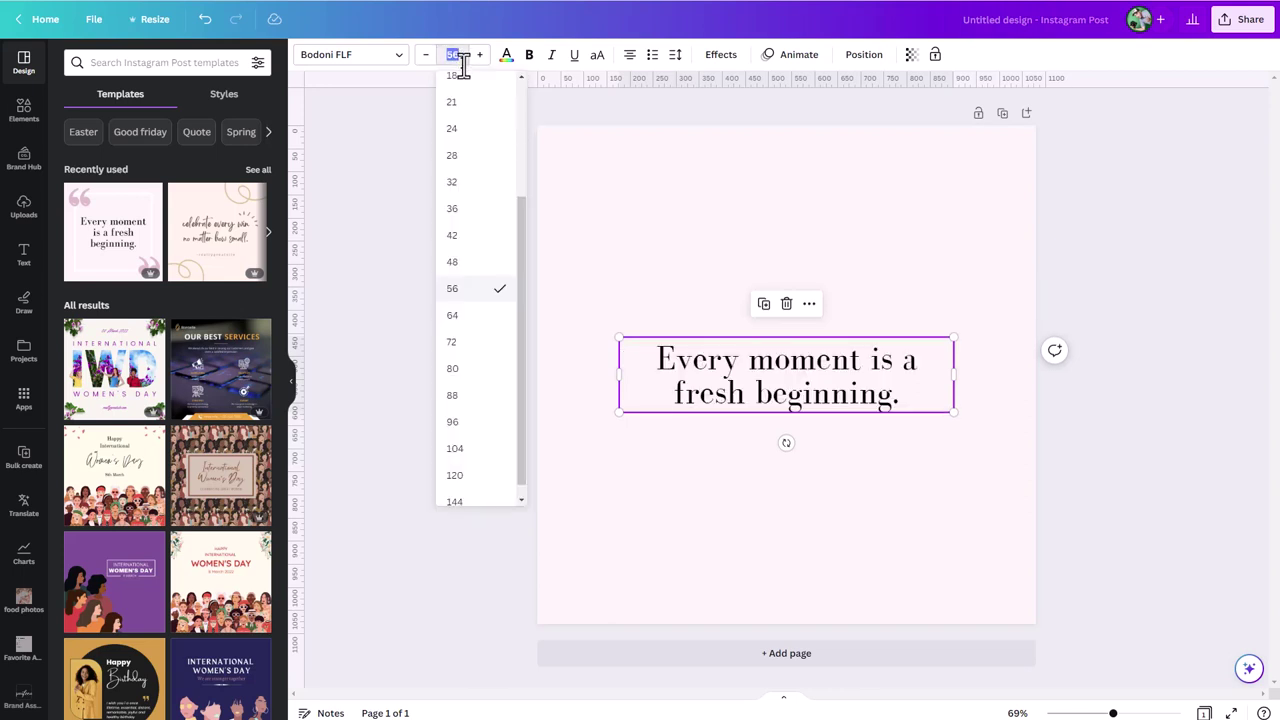
left_click(467, 343)
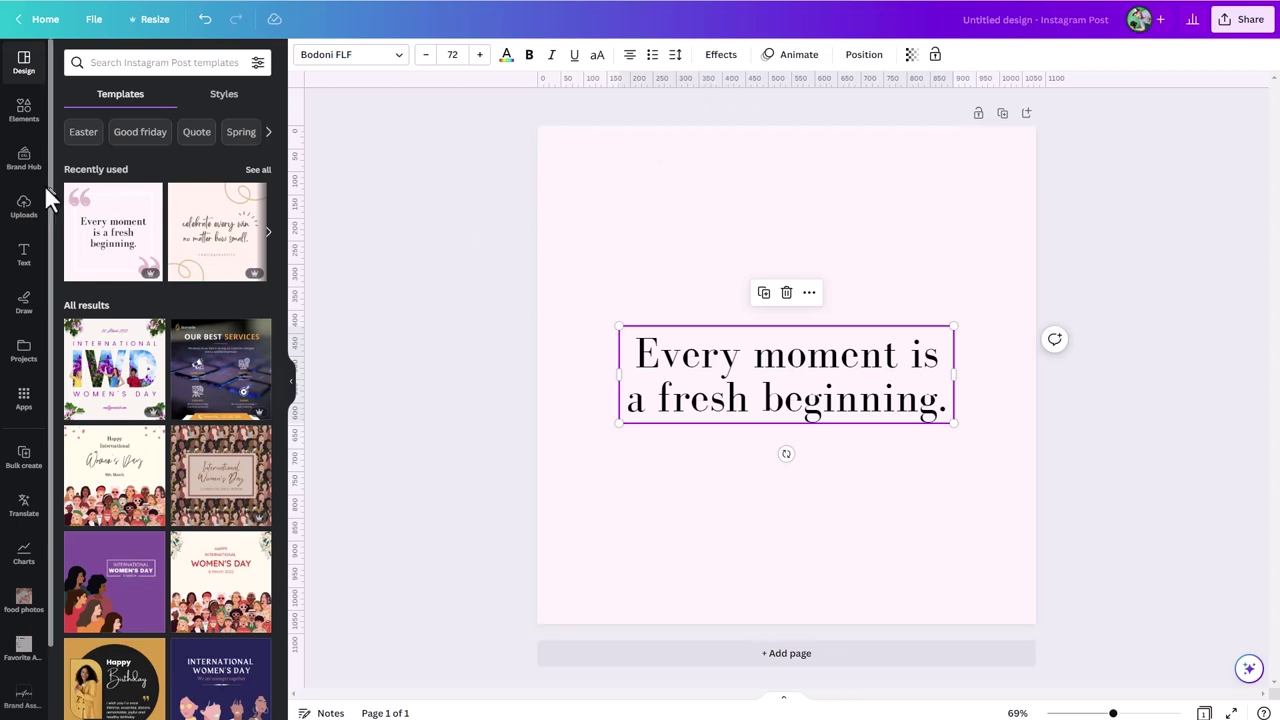
- Search the elements library for "square frame"
left_click(23, 112)
left_click(98, 62)
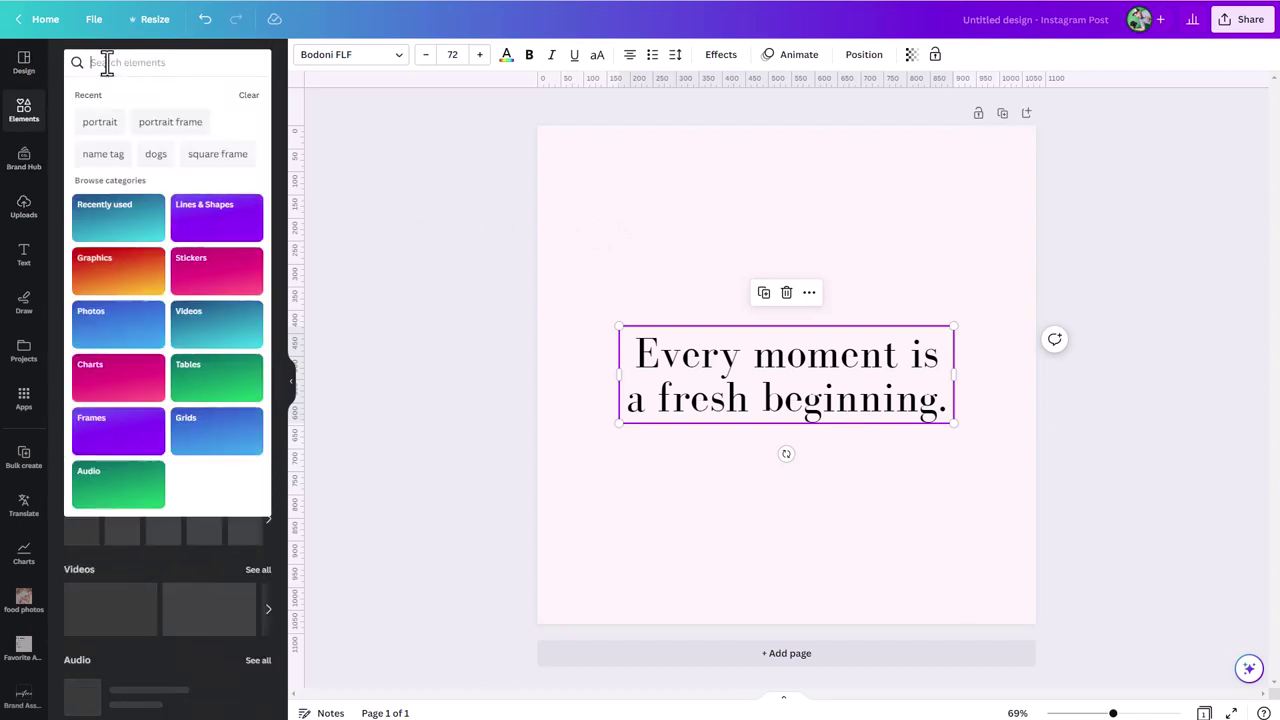
type("square frame")
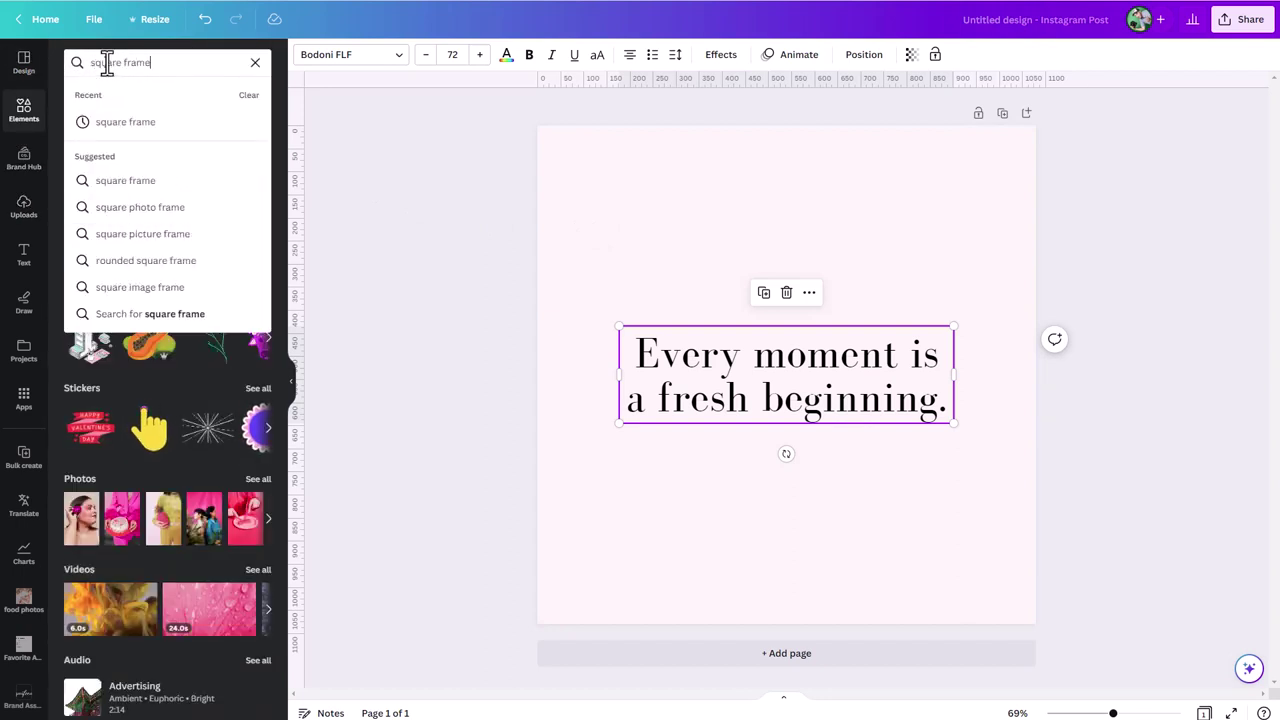
key("Return")
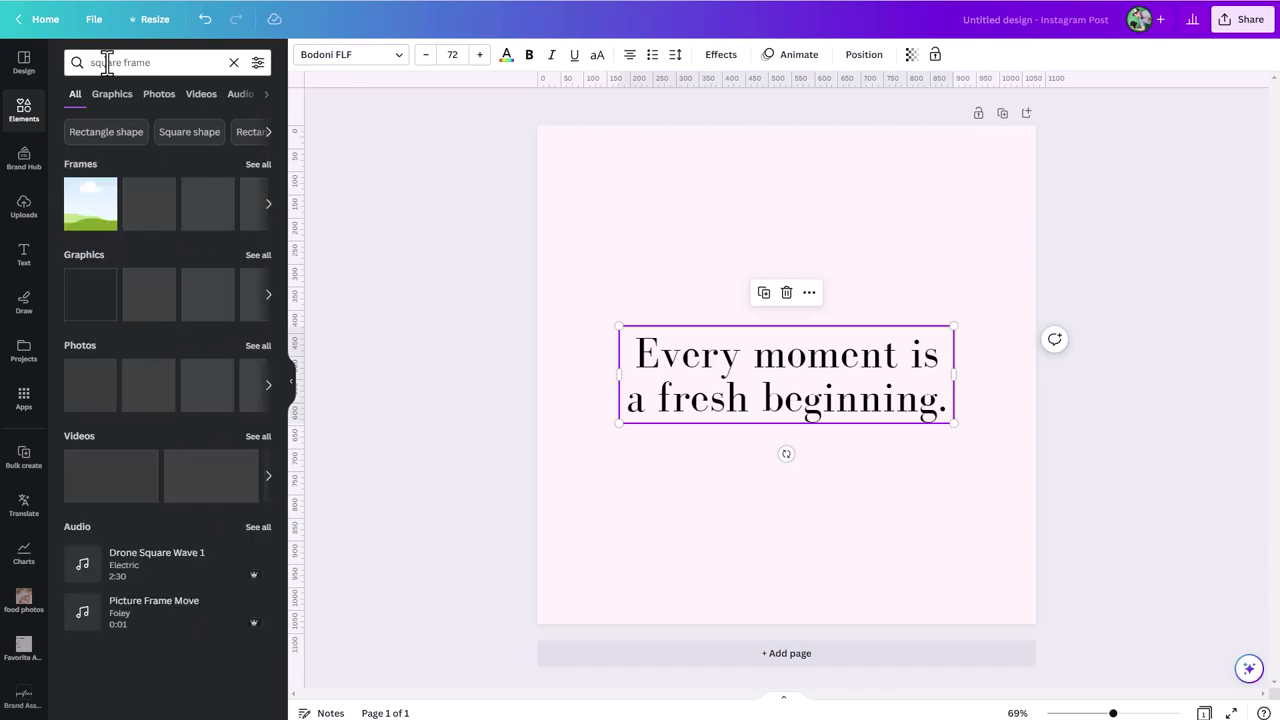
- Add the first square frame result to the page and enlarge it to 1,080 × 1,080 so it fills the whole page
left_click(92, 221)
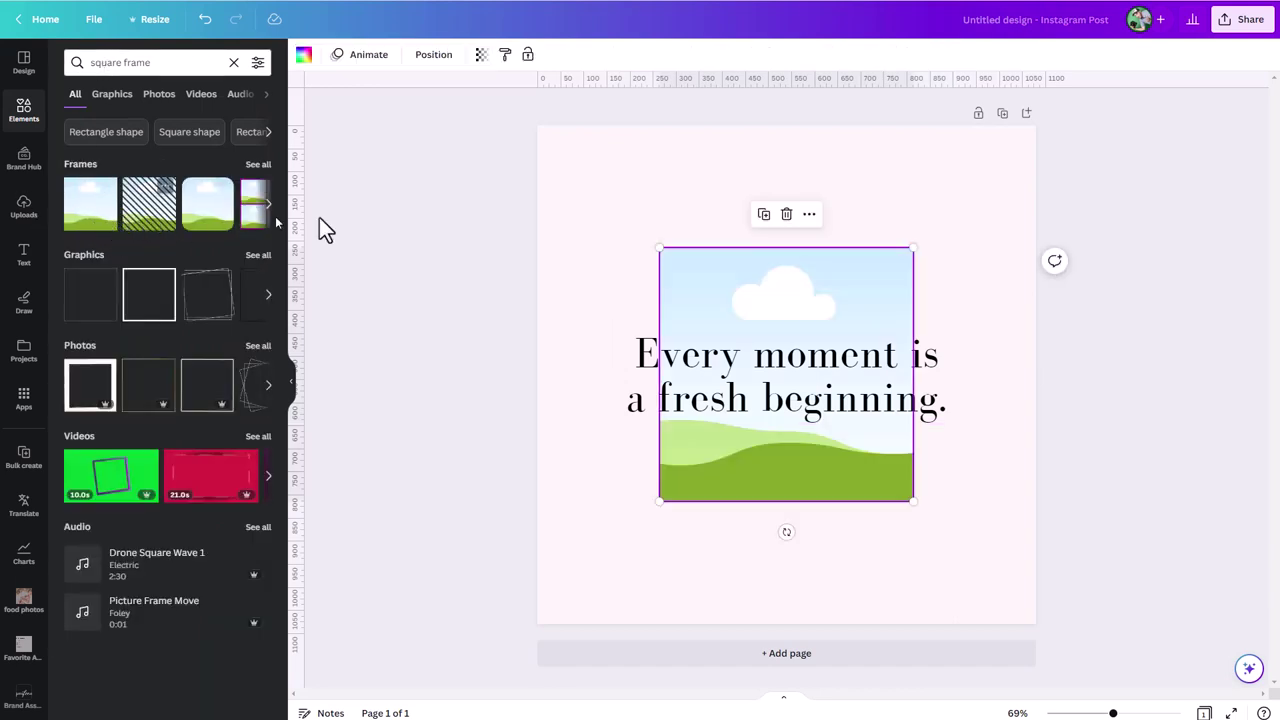
left_click_drag(714, 283, 596, 163)
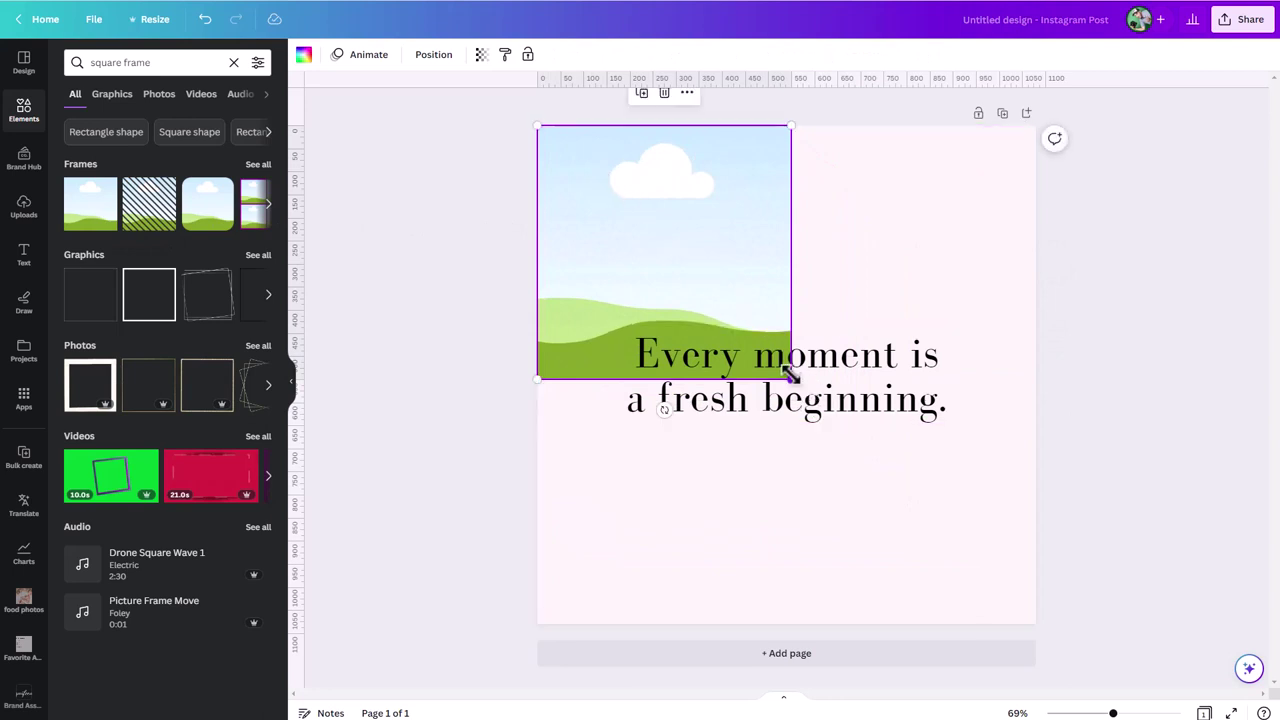
left_click_drag(790, 377, 1035, 621)
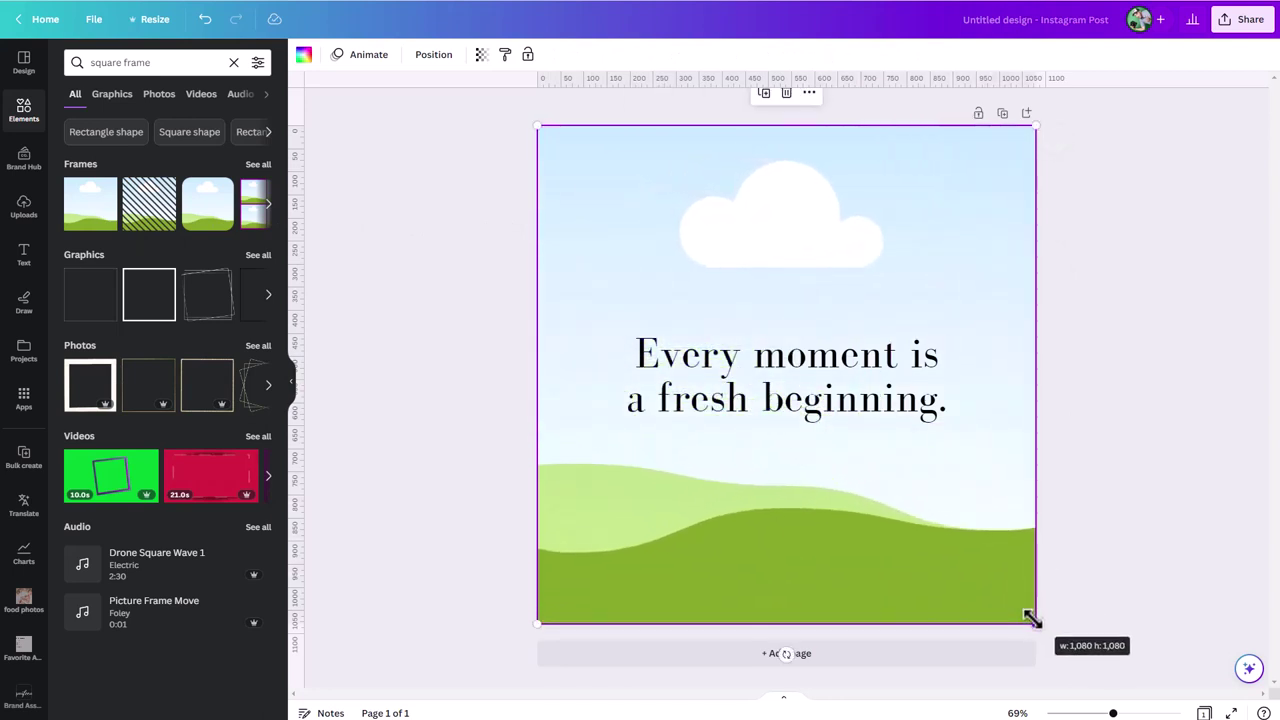
left_click(772, 397)
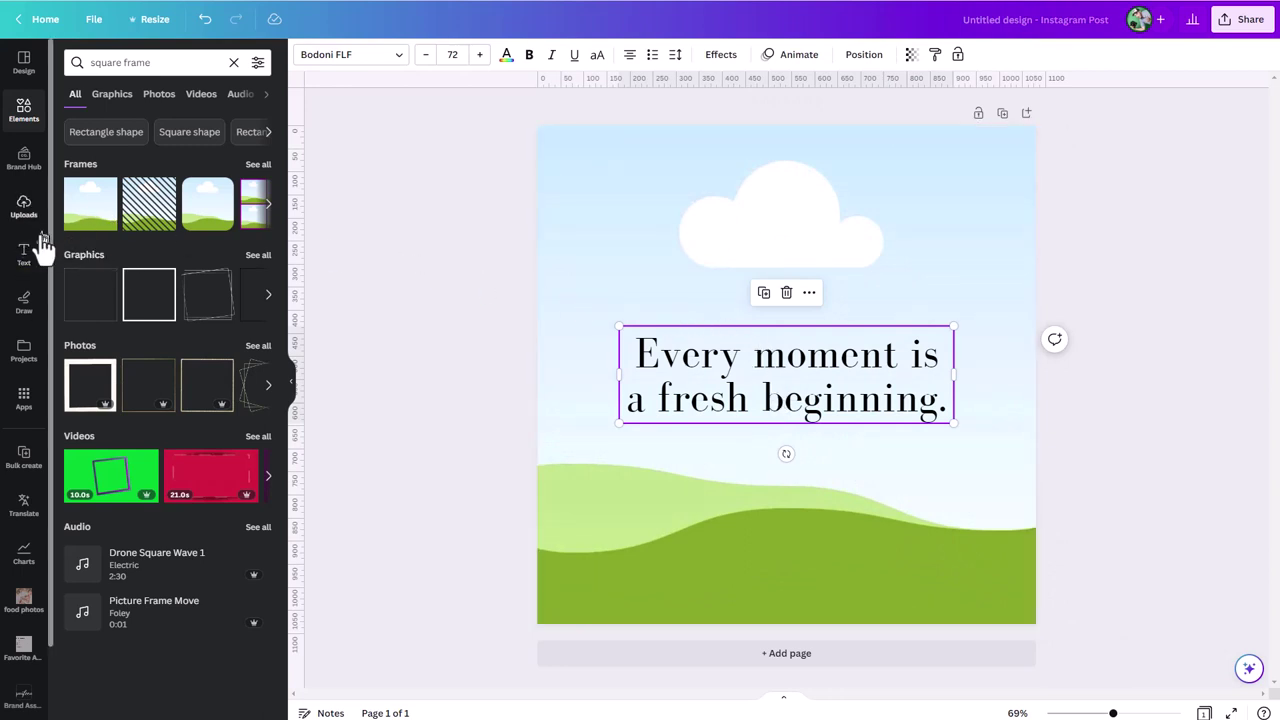
- Open the dogs folder among the project folders to look through its photos
left_click(24, 349)
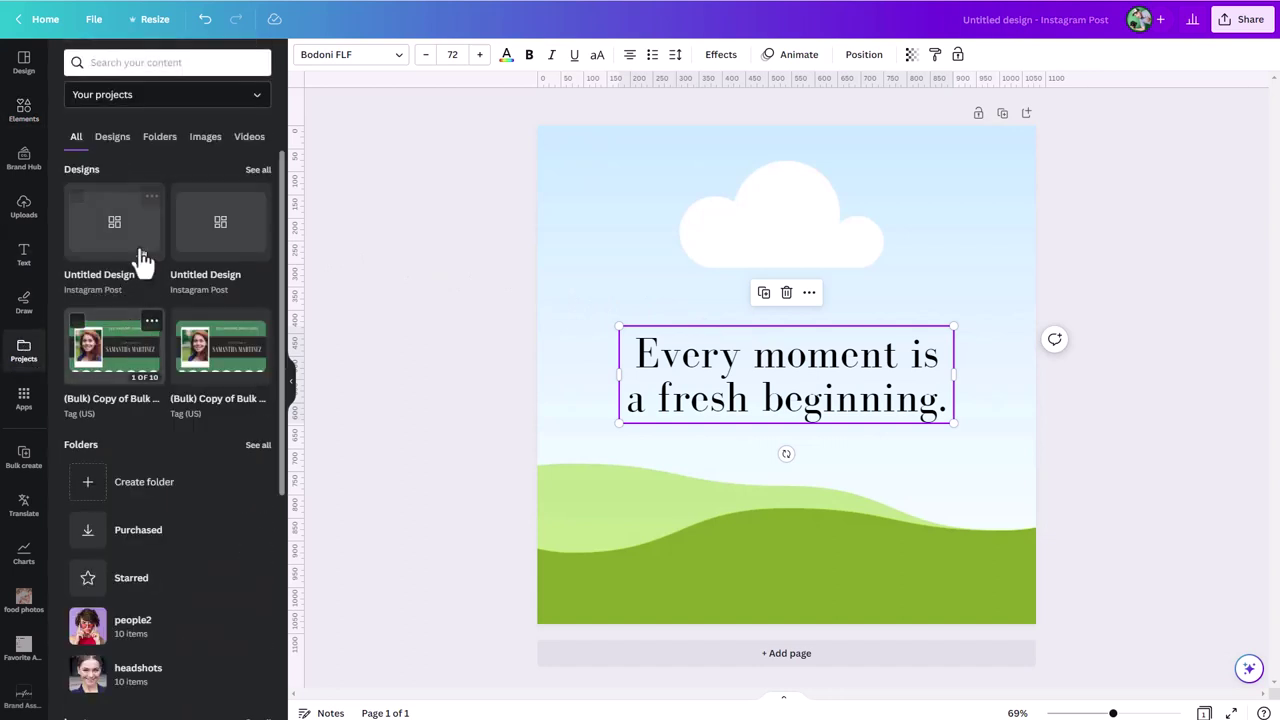
left_click(158, 138)
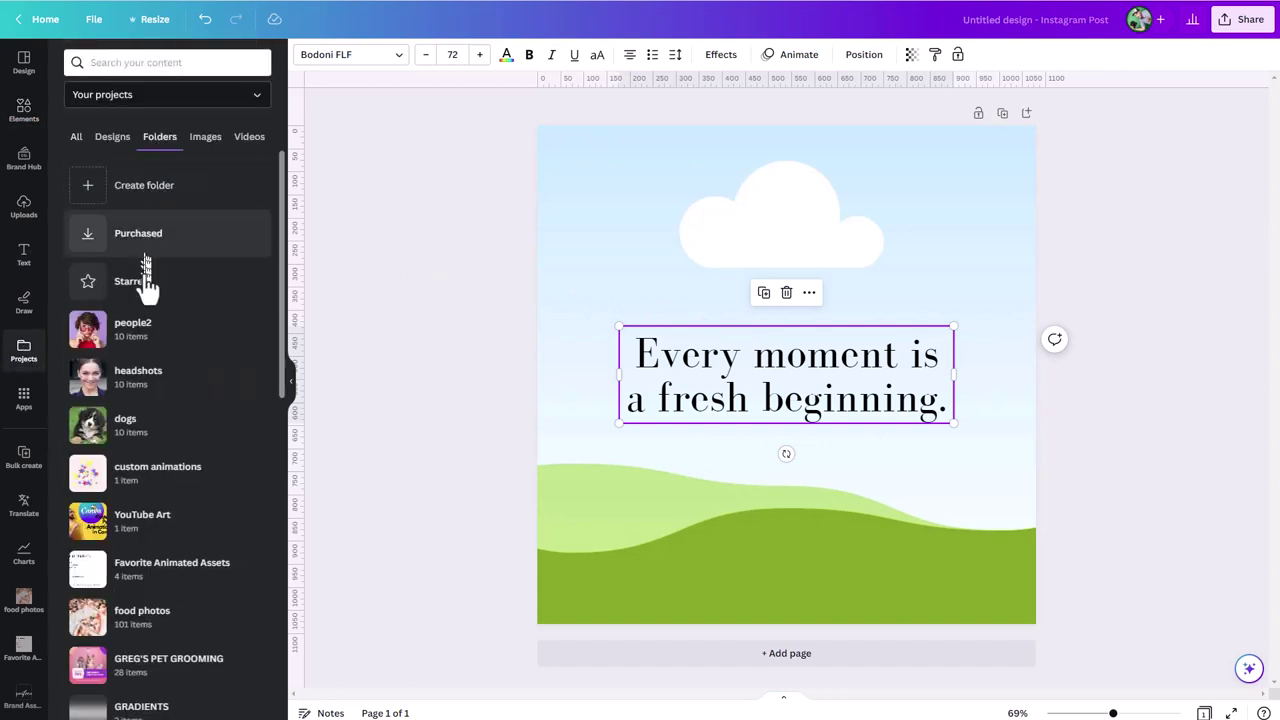
left_click(126, 422)
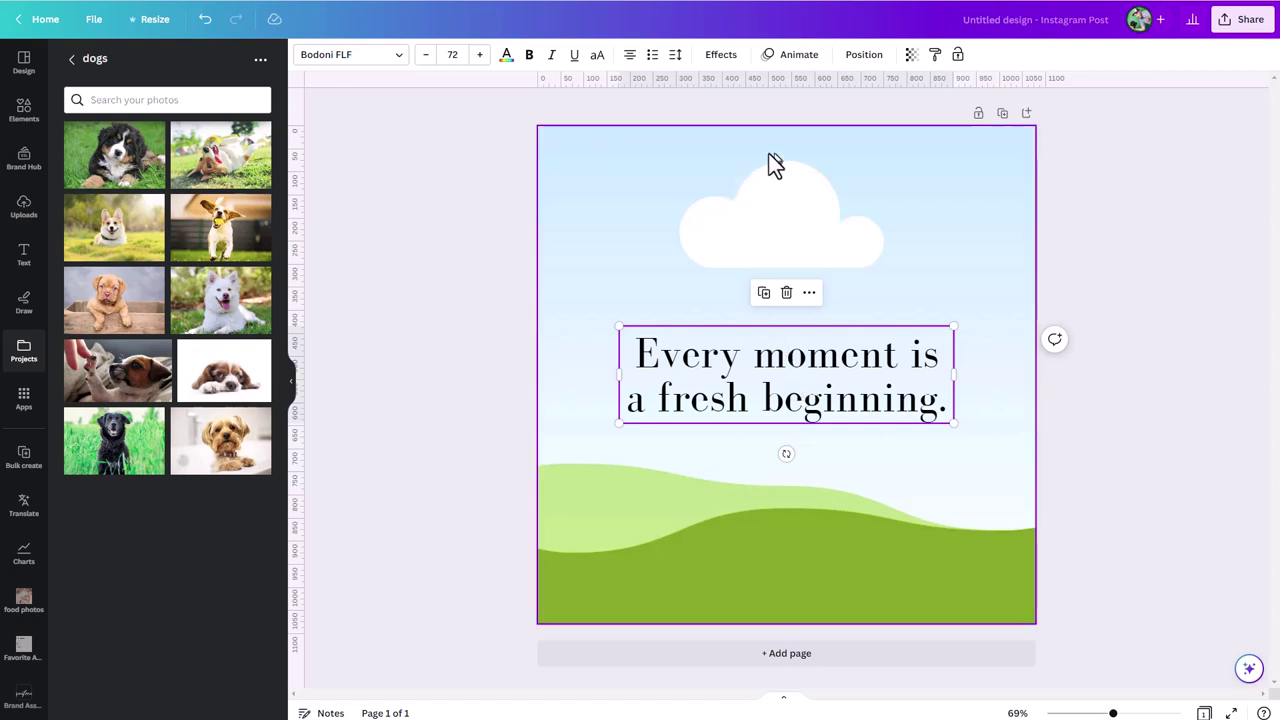
- Search the elements library for "name tag" and show all of the graphics results
left_click(24, 112)
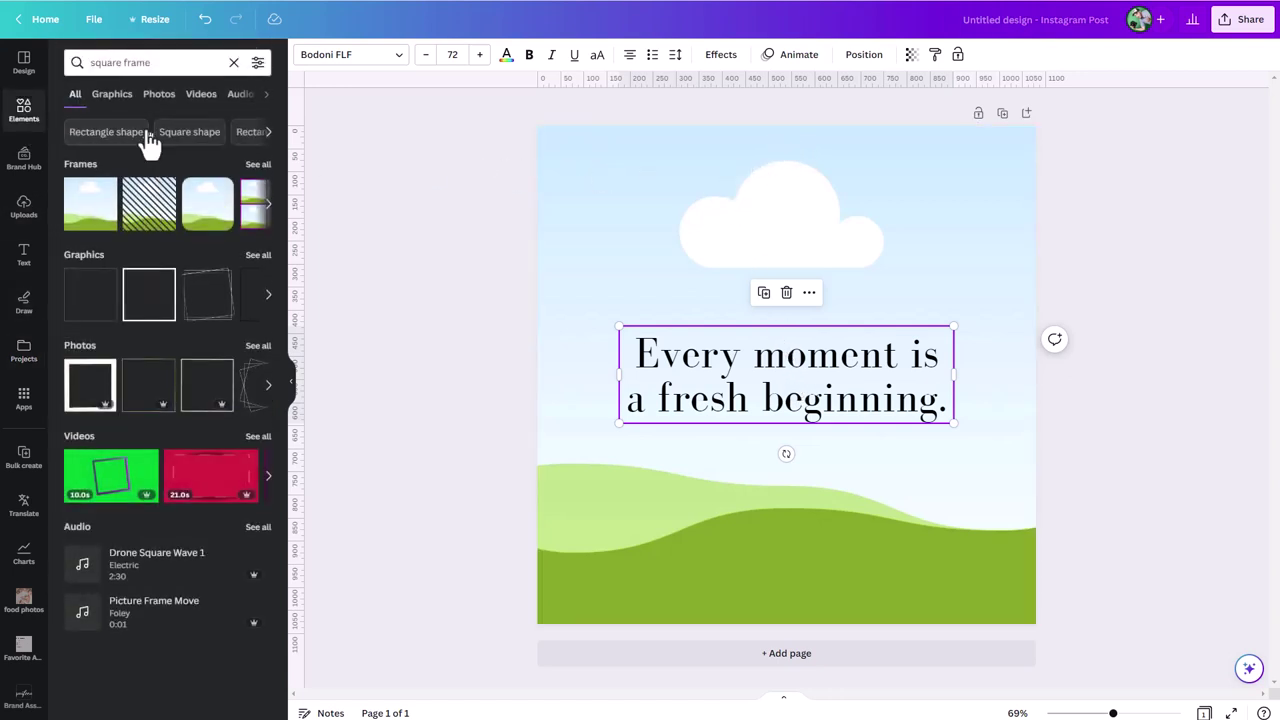
left_click(234, 62)
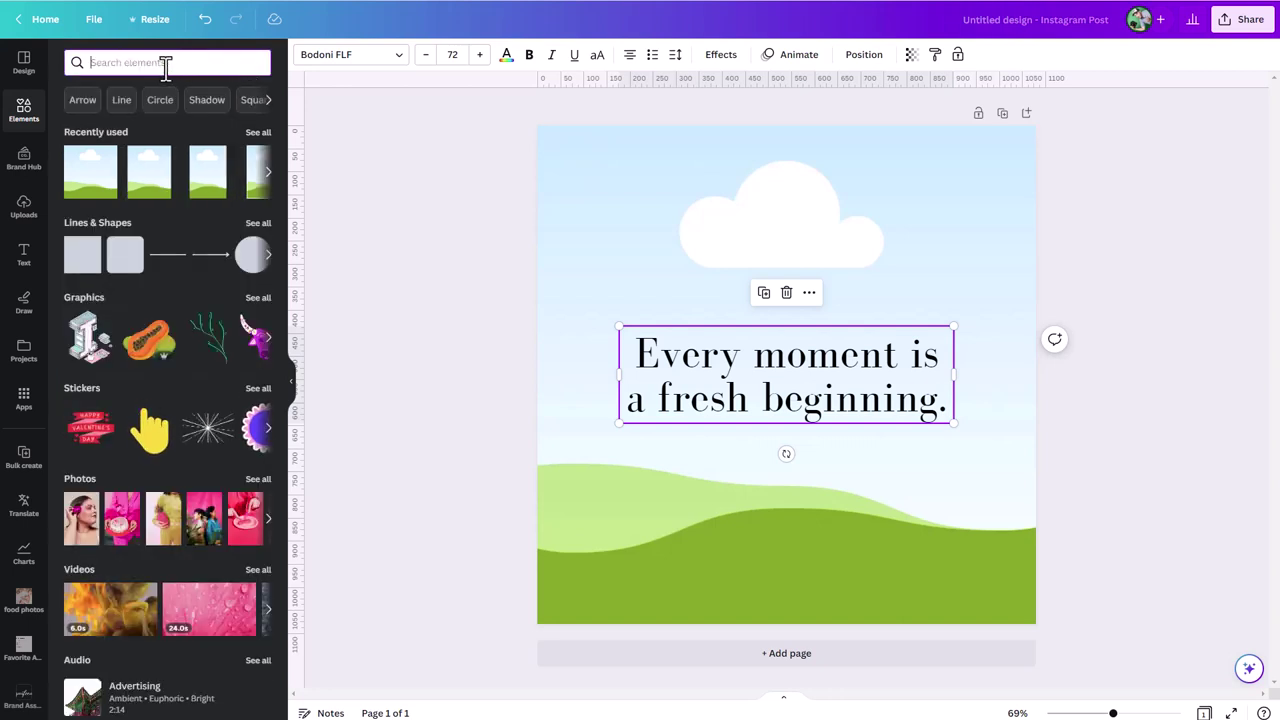
type("name tag")
key("Return")
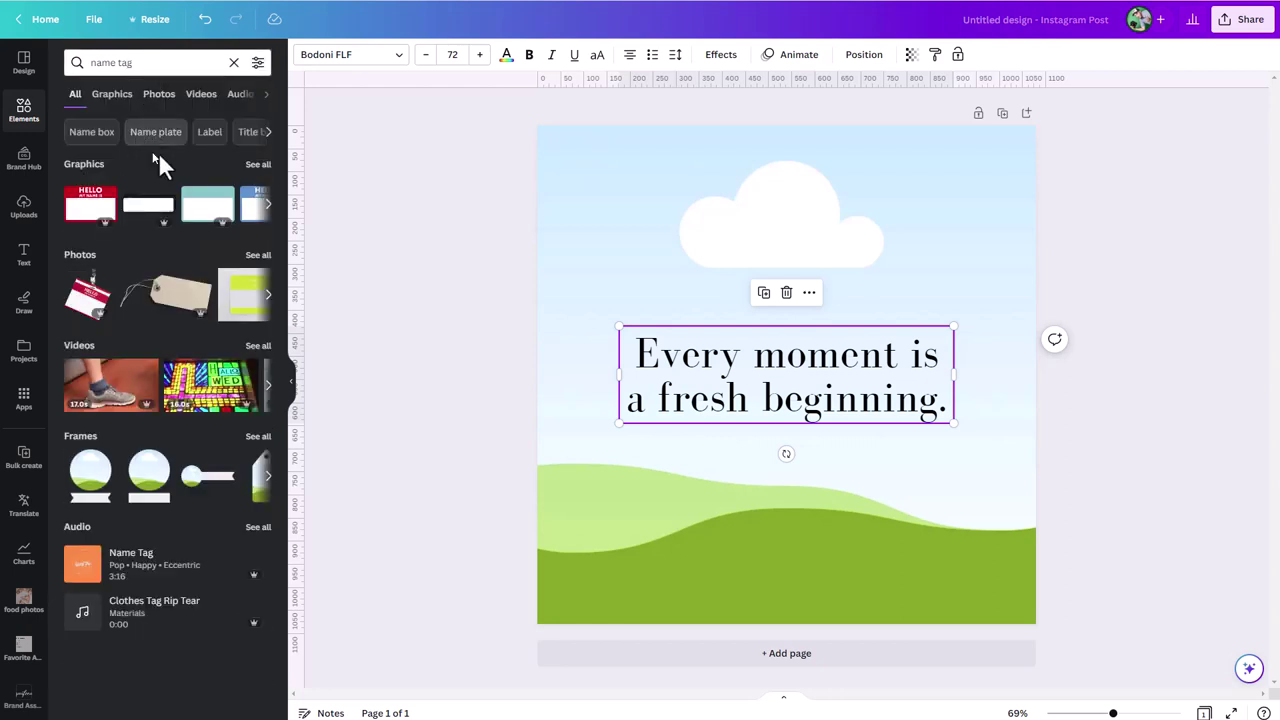
left_click(262, 166)
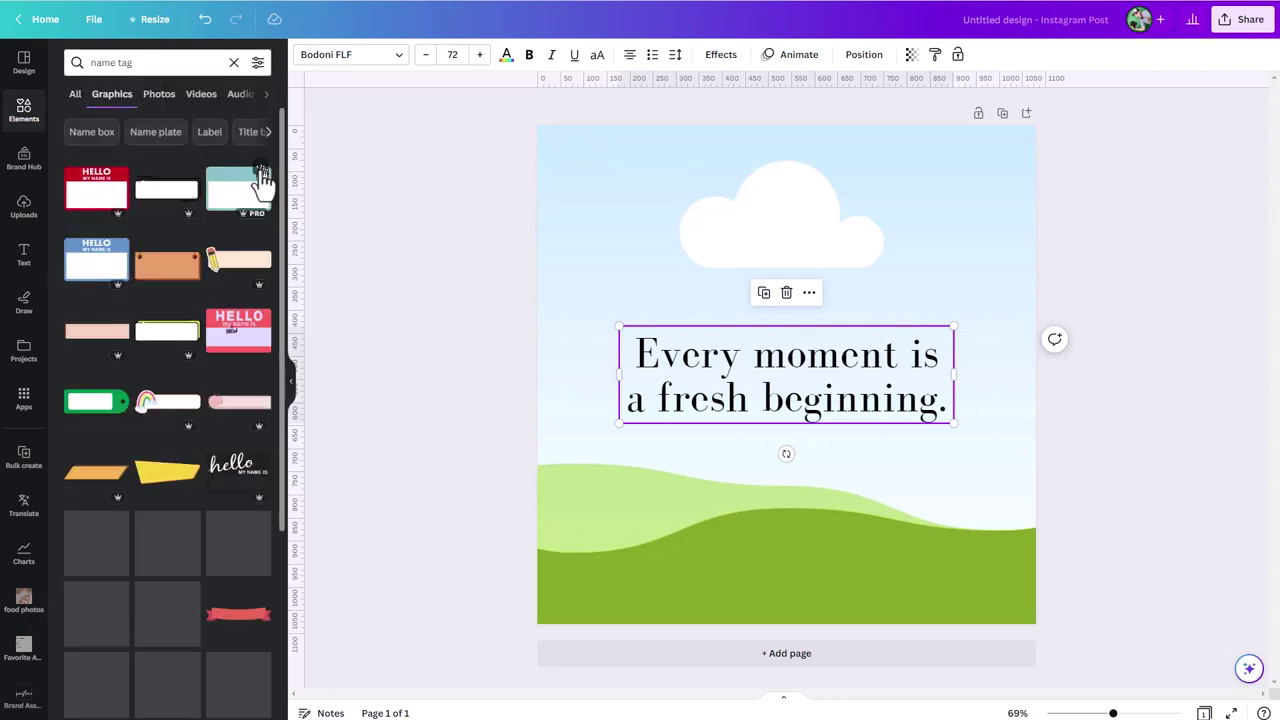
- Add the red ribbon banner graphic and move it to the top centre of the page, above the quote
scroll(240, 424, "down", 2)
left_click(242, 550)
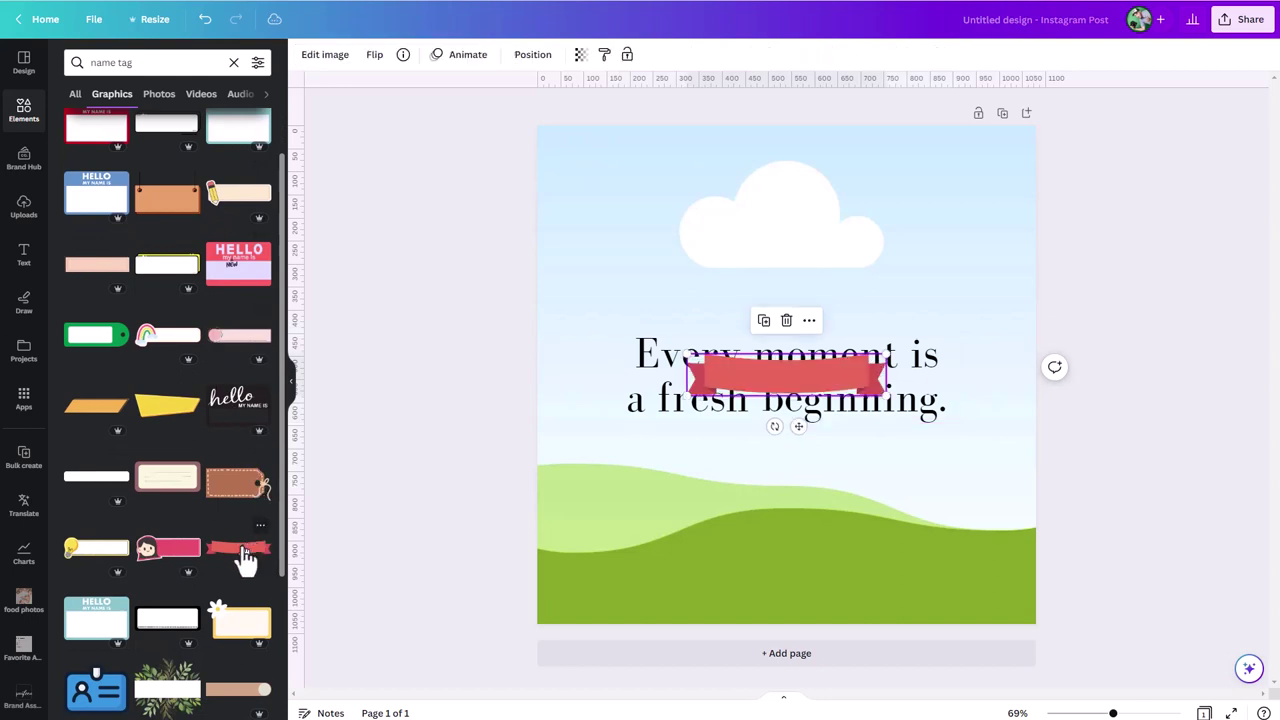
left_click_drag(741, 226, 771, 153)
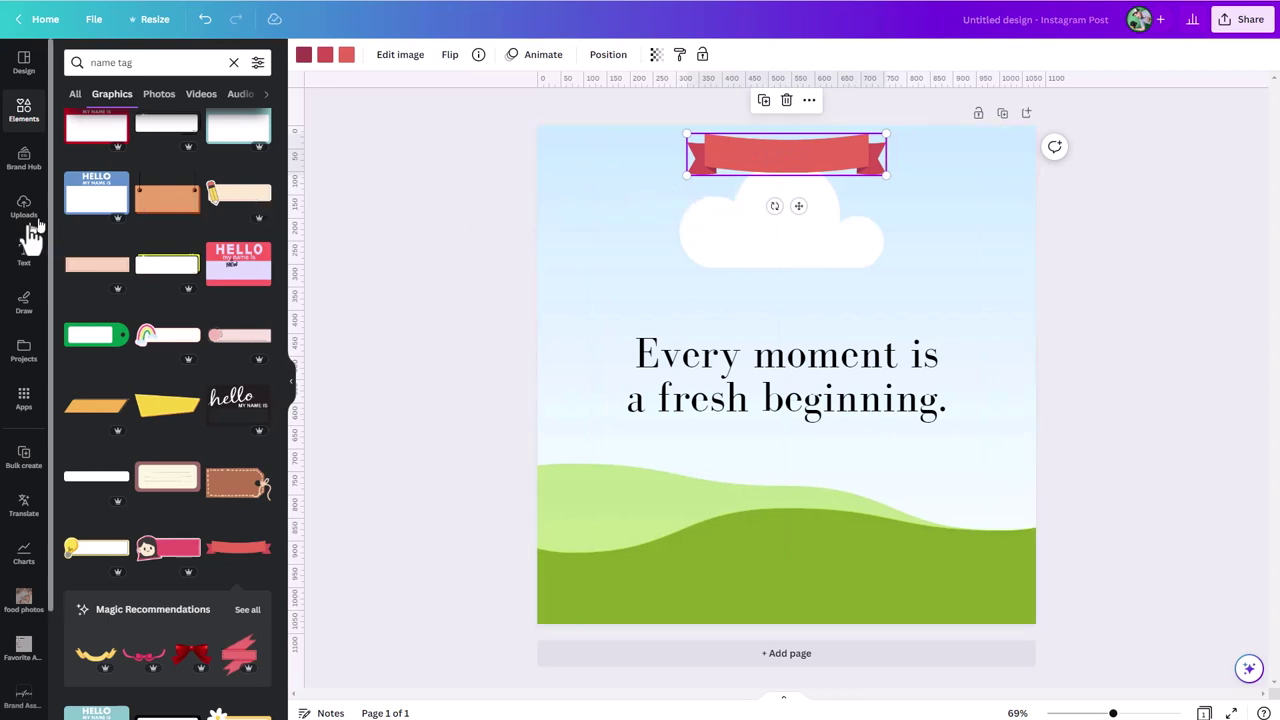
- Add a heading text box, set its font size to 28, and place it on the red ribbon
left_click(32, 258)
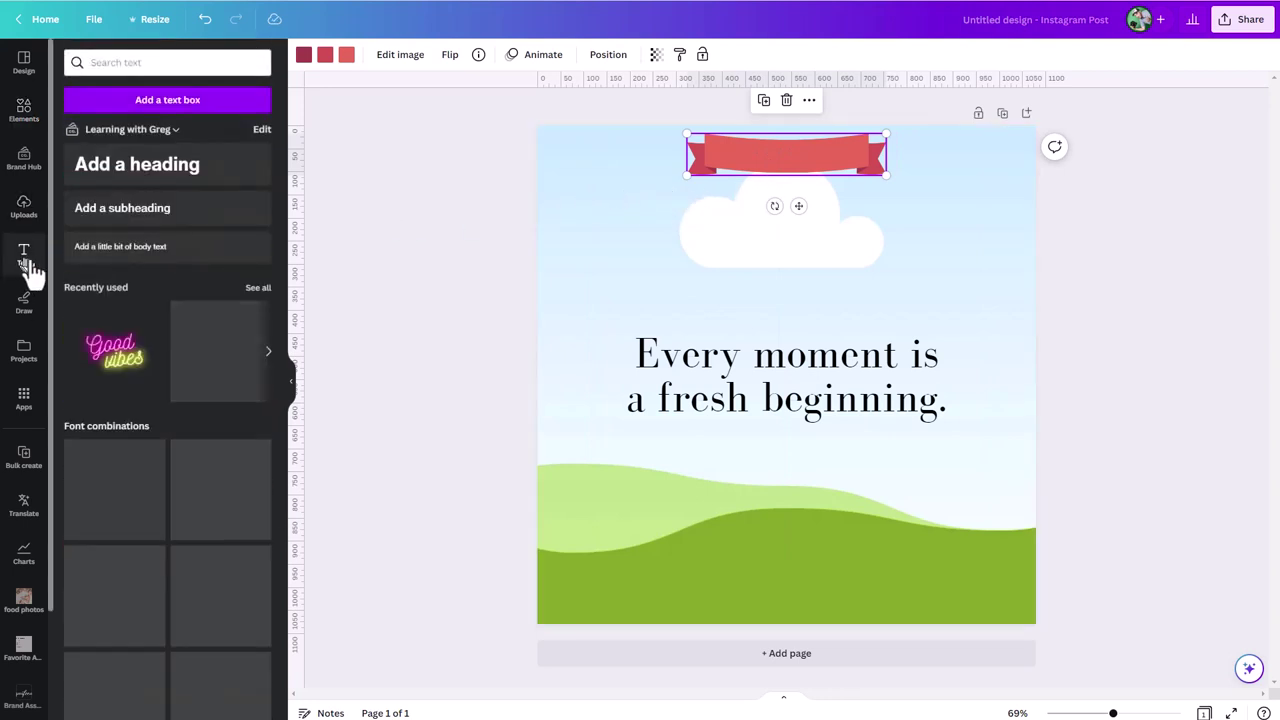
left_click(132, 172)
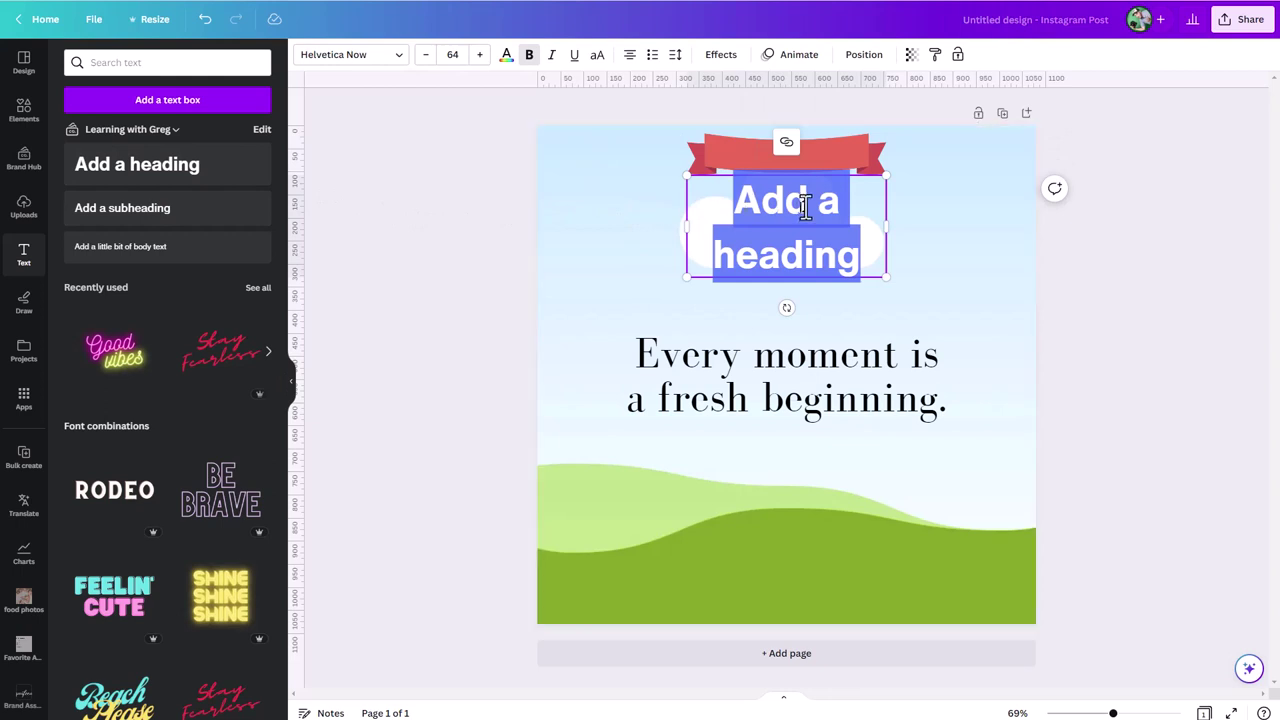
left_click(450, 56)
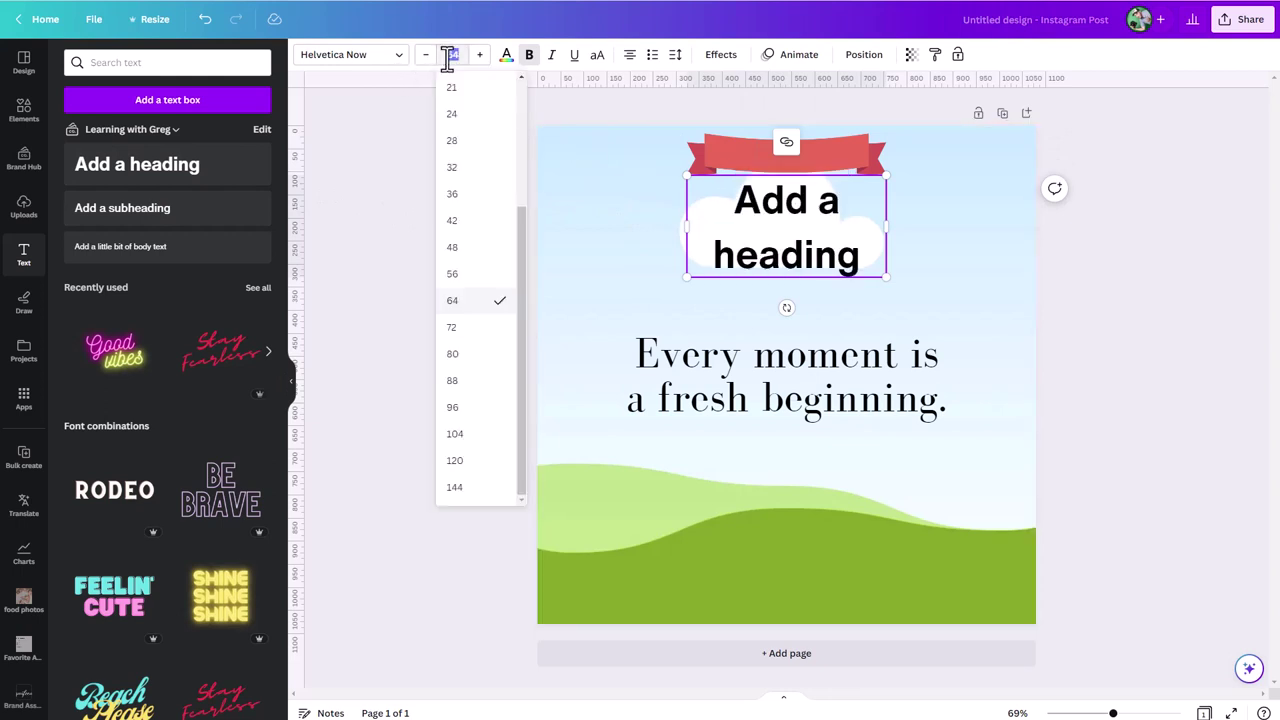
left_click(455, 144)
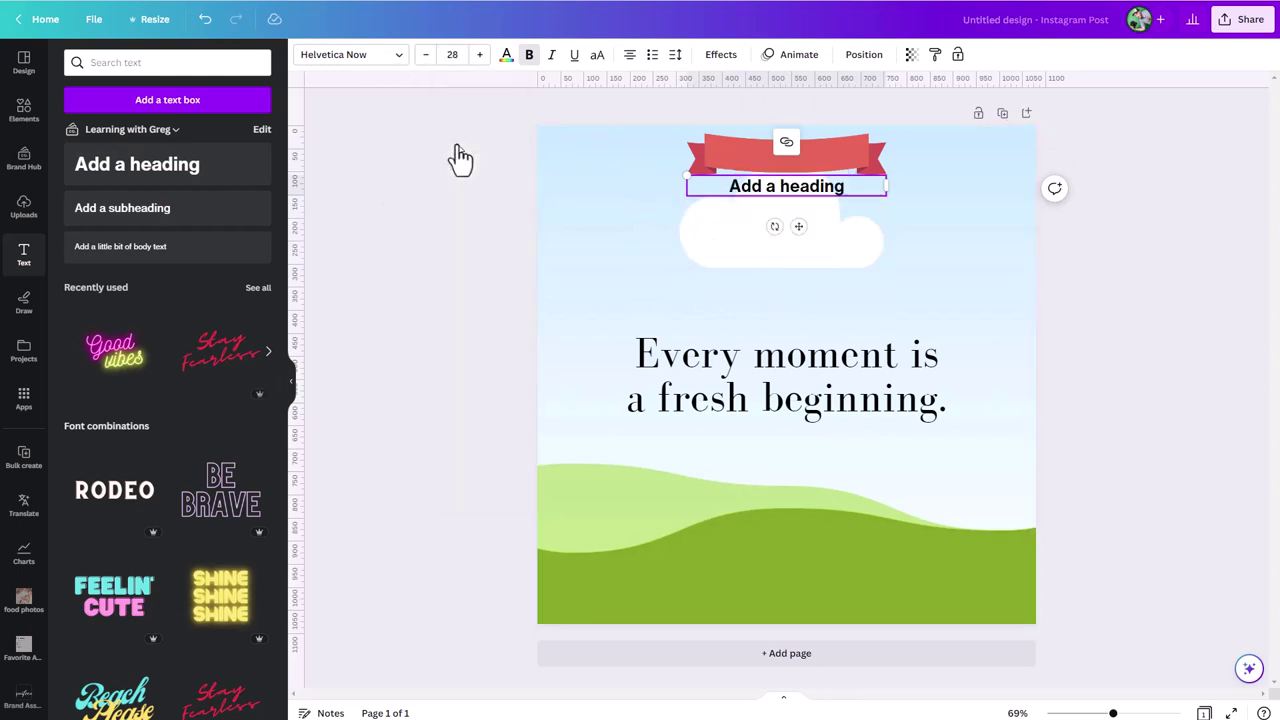
left_click_drag(796, 228, 799, 202)
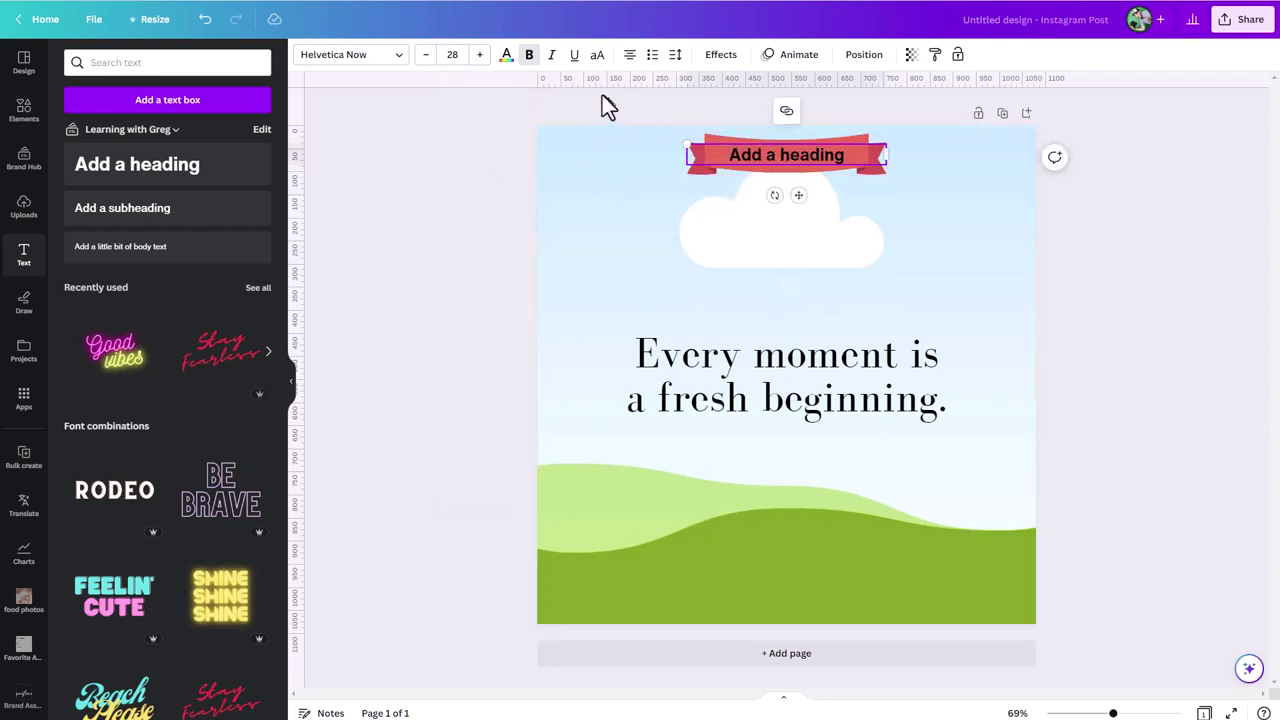
- Apply the Curve text effect to the ribbon heading with a curve value of -13
left_click(725, 55)
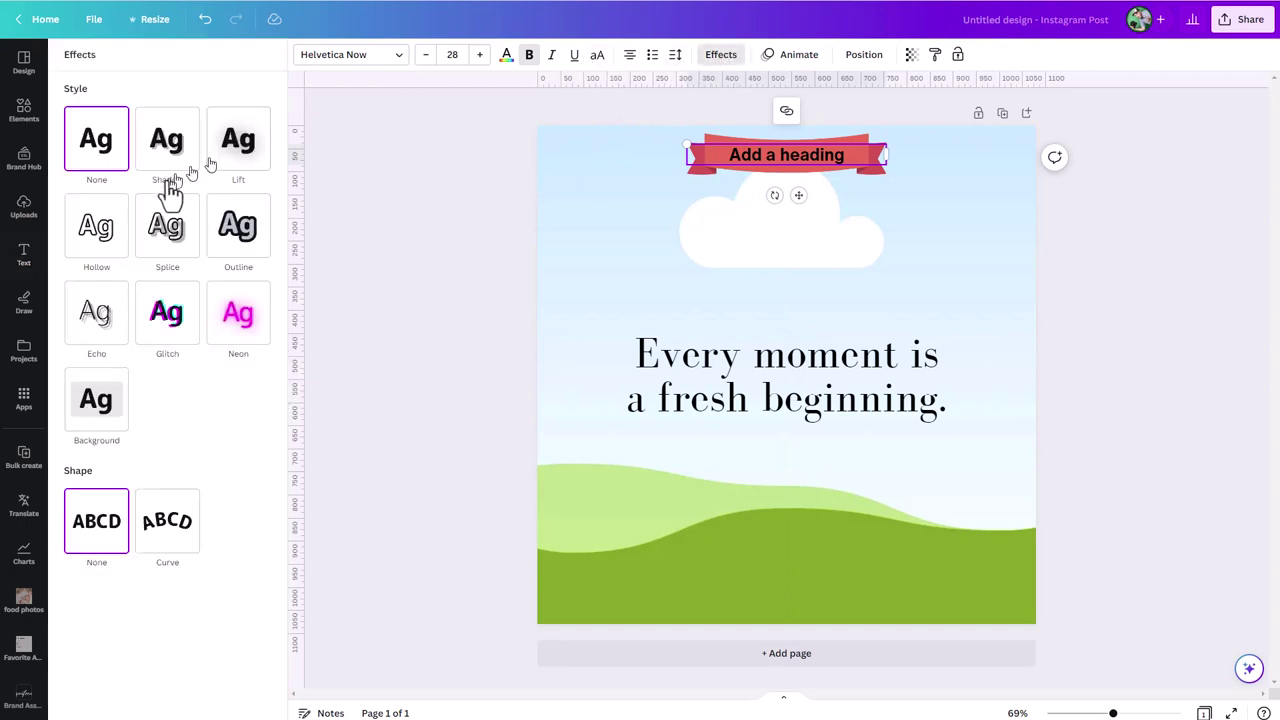
left_click(160, 522)
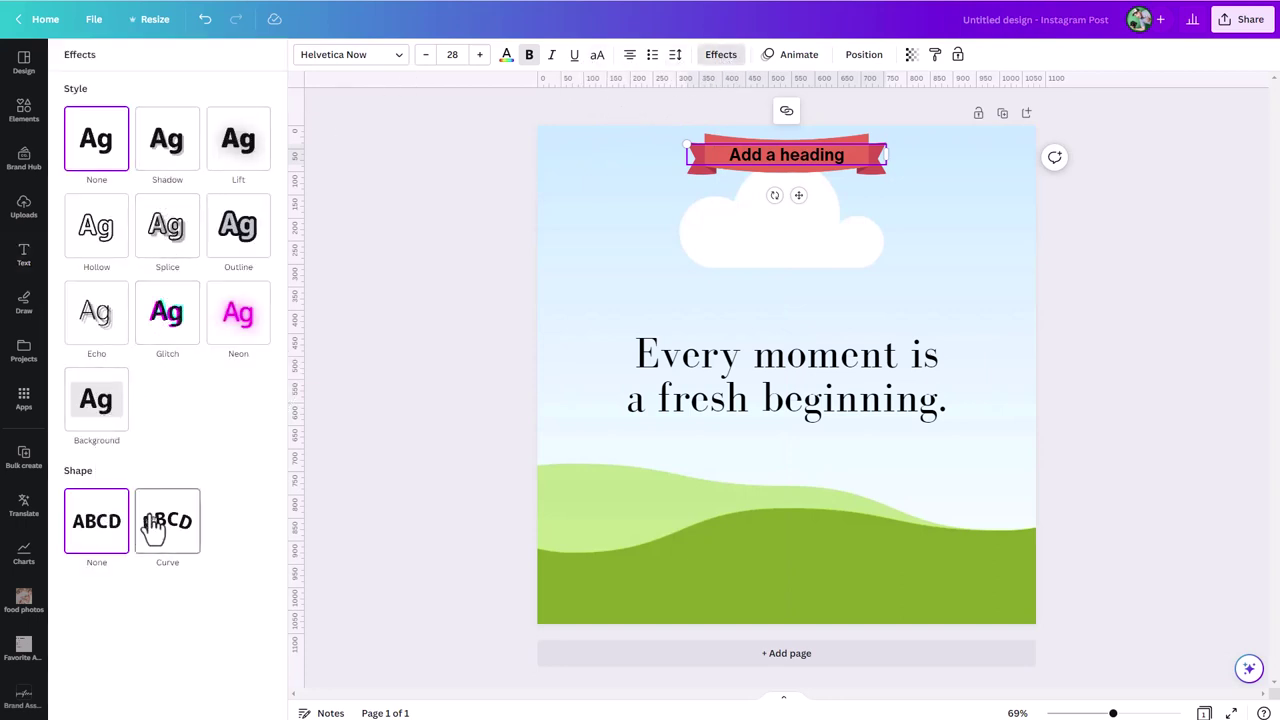
left_click_drag(262, 608, 158, 615)
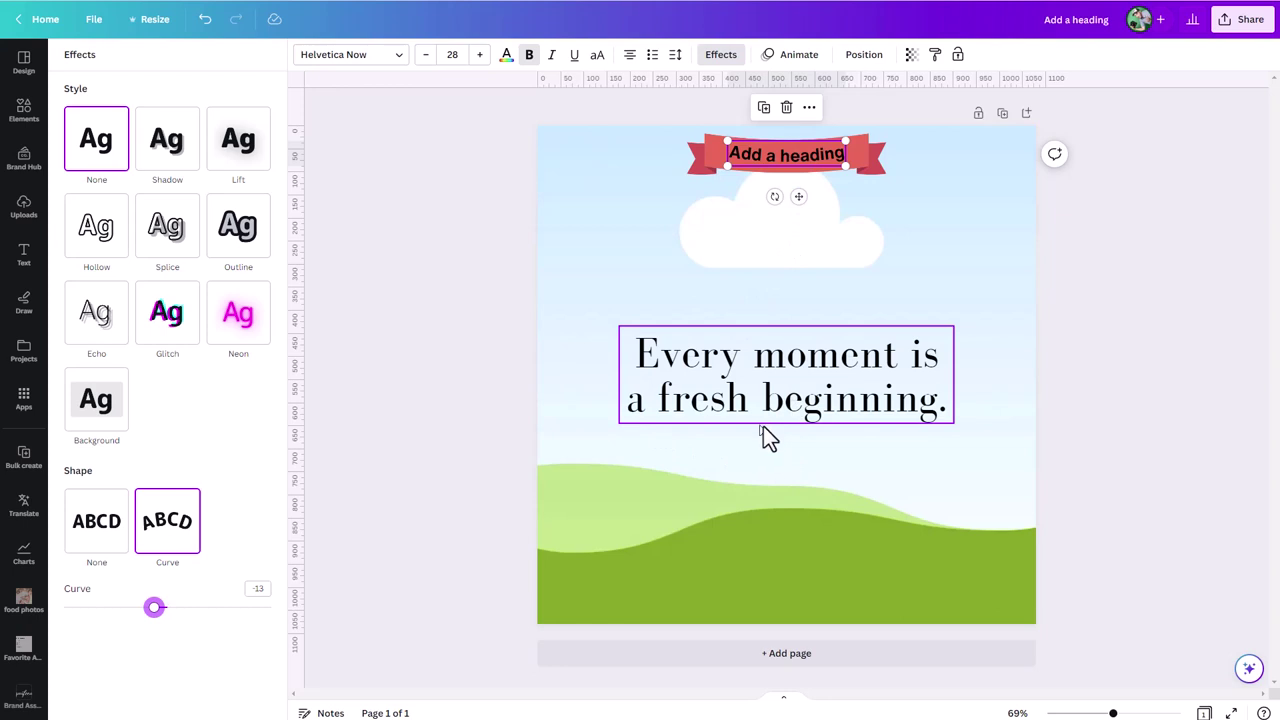
- Run Magic Write with "could you write 10 quotes about pets that highlight their value and the love we have for them"
left_click(1250, 670)
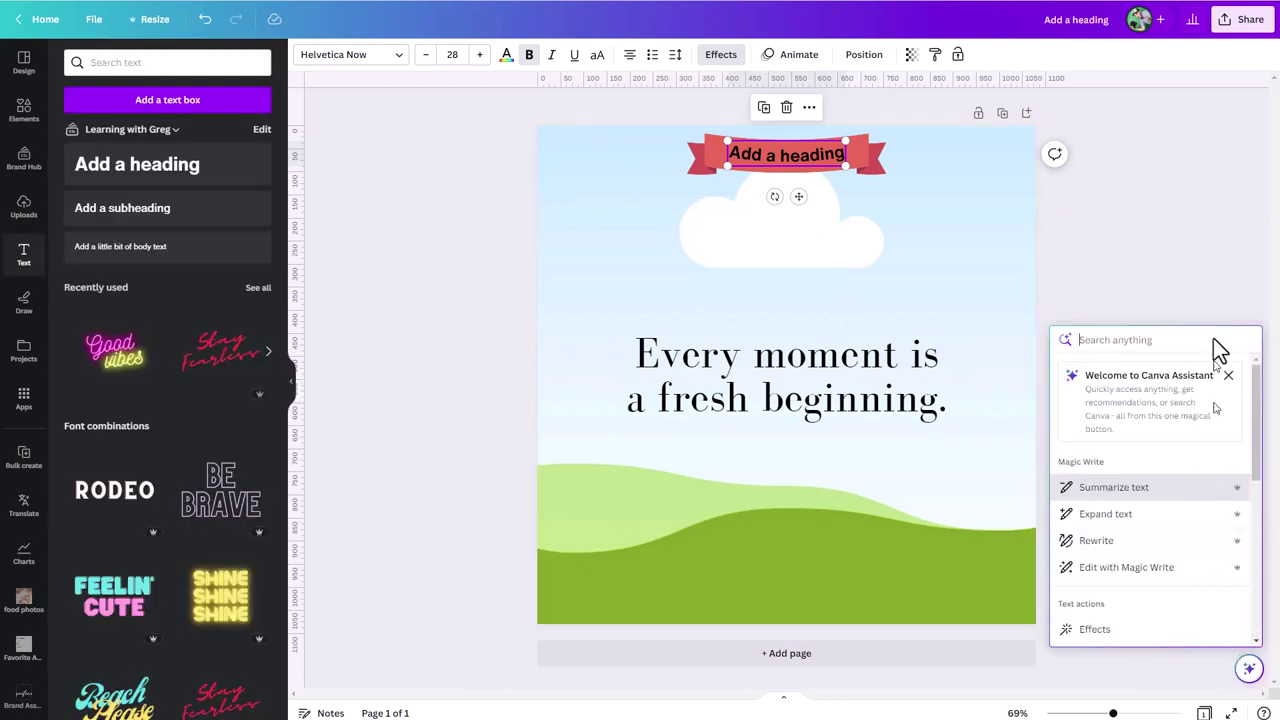
left_click(1189, 280)
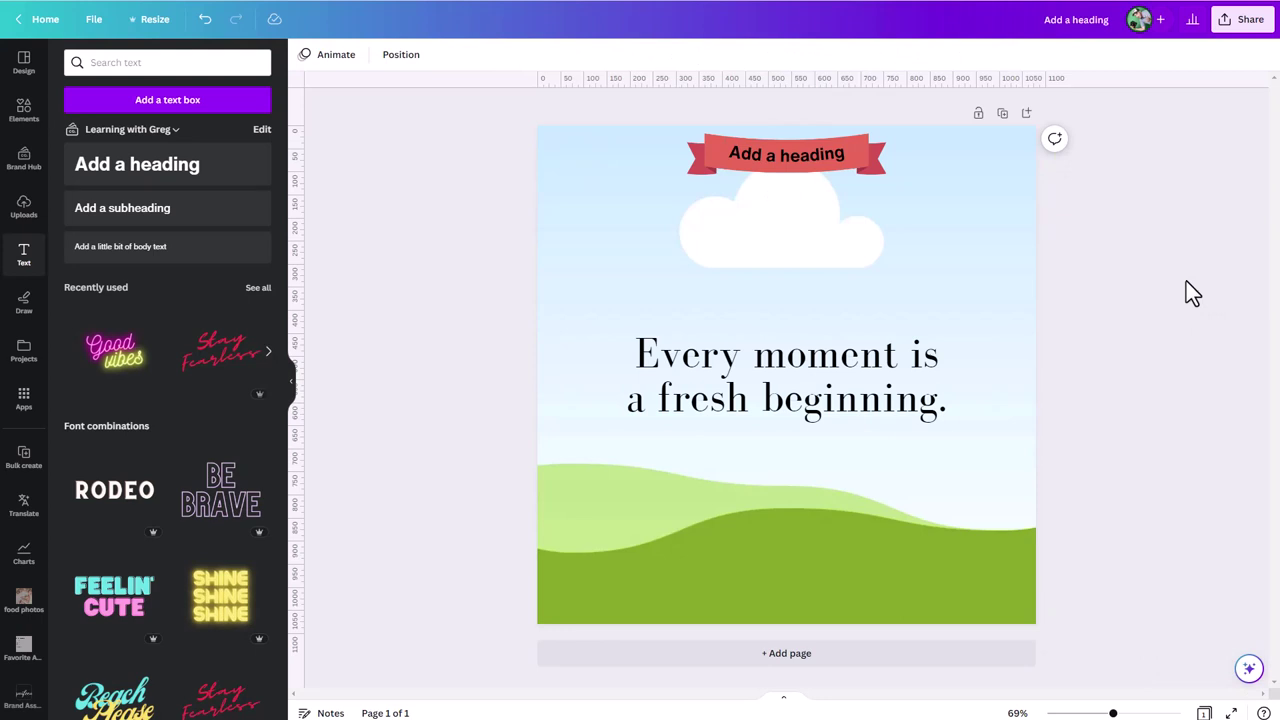
key("slash")
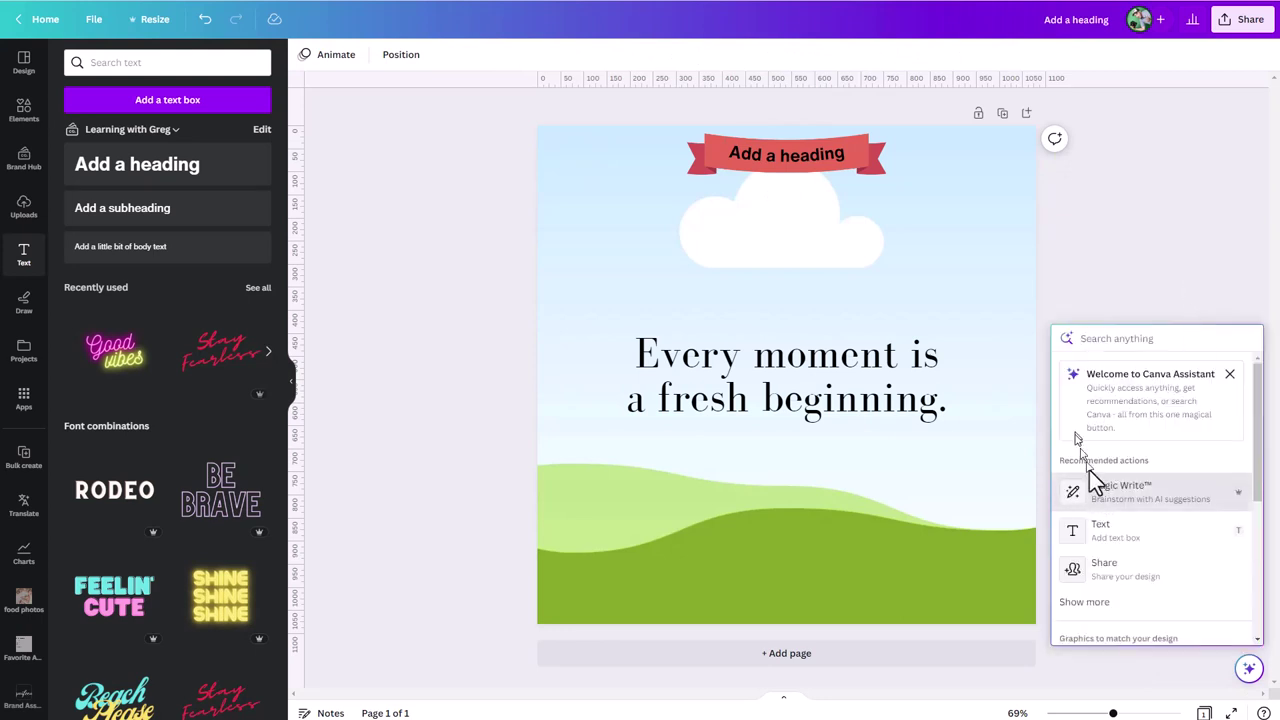
left_click(1134, 500)
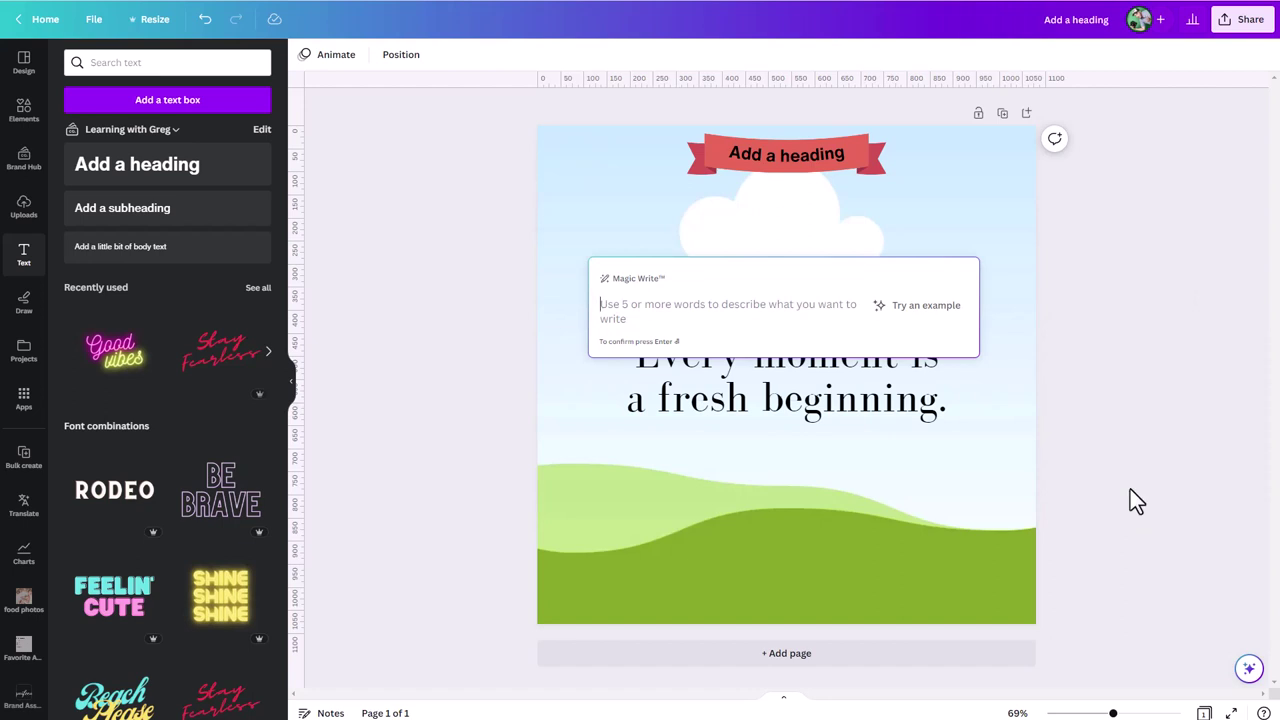
type("co")
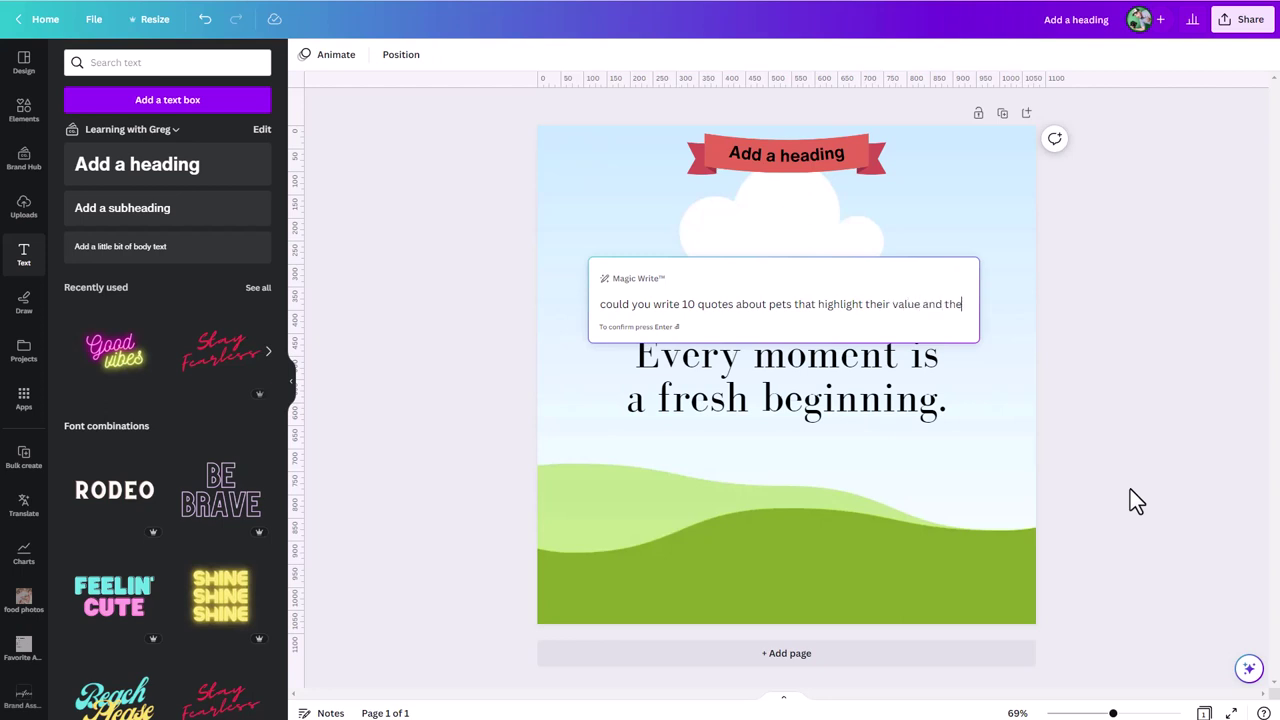
type("love we have for them")
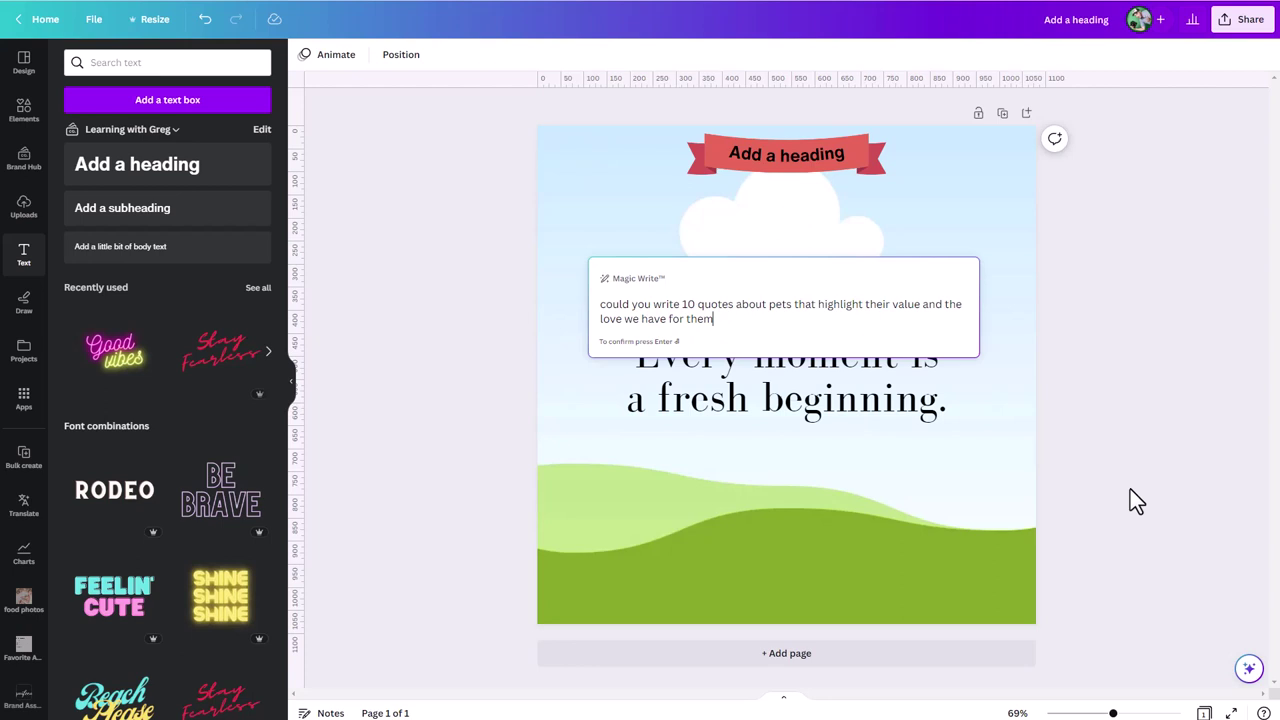
key("Return")
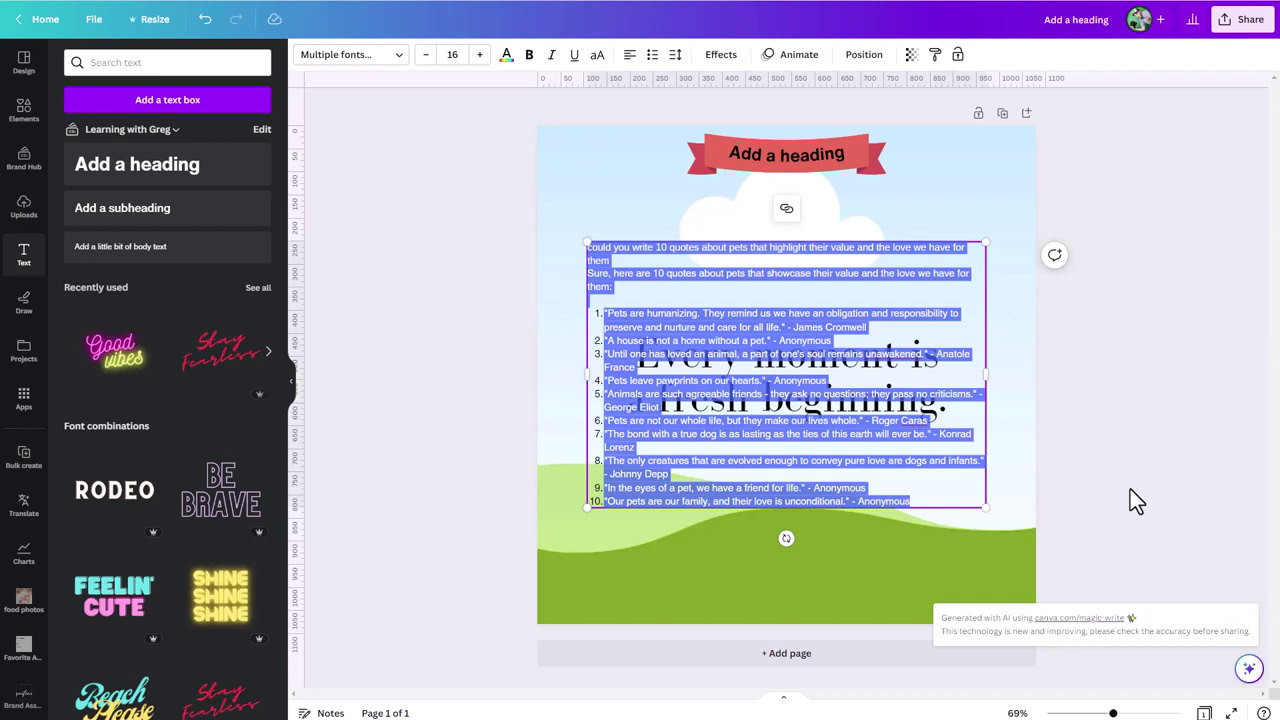
- Select only the ten numbered quotes in the generated text, leaving out the prompt and introductory lines
left_click(860, 445)
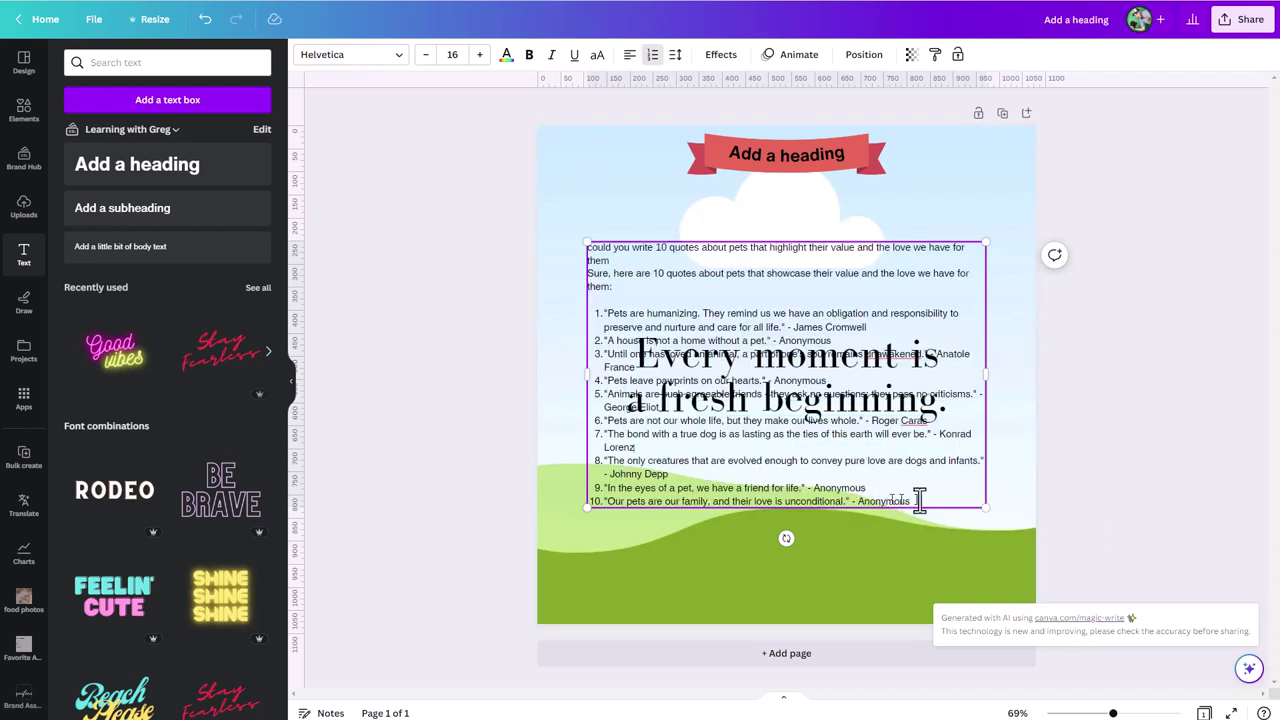
left_click_drag(912, 501, 614, 314)
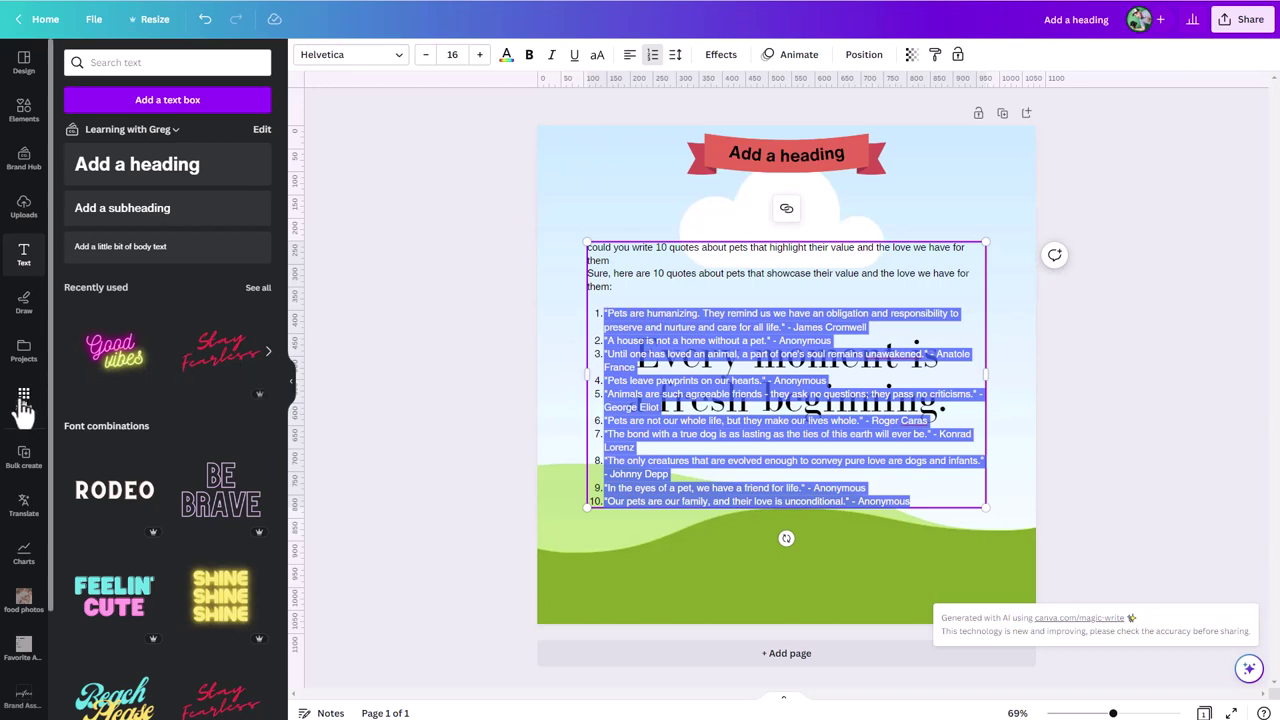
- Start manual data entry in Bulk create, clear the sample table, and title its text column "name"
left_click(24, 452)
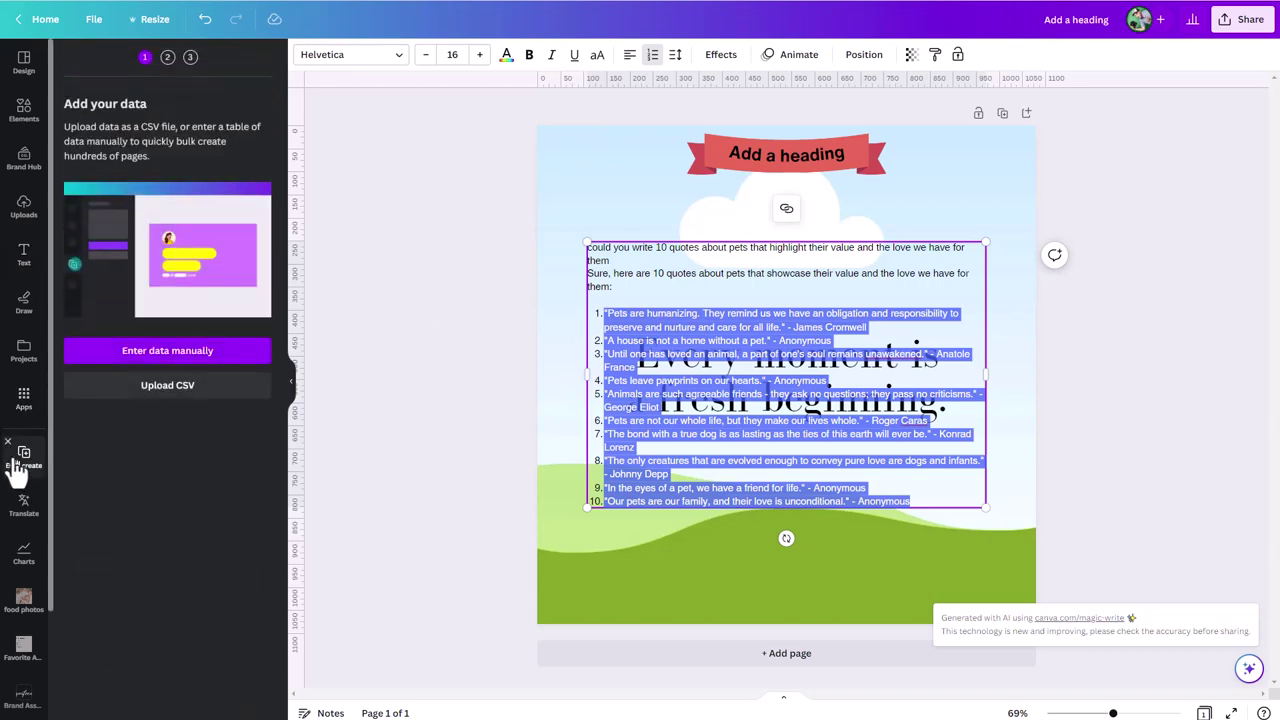
left_click(160, 352)
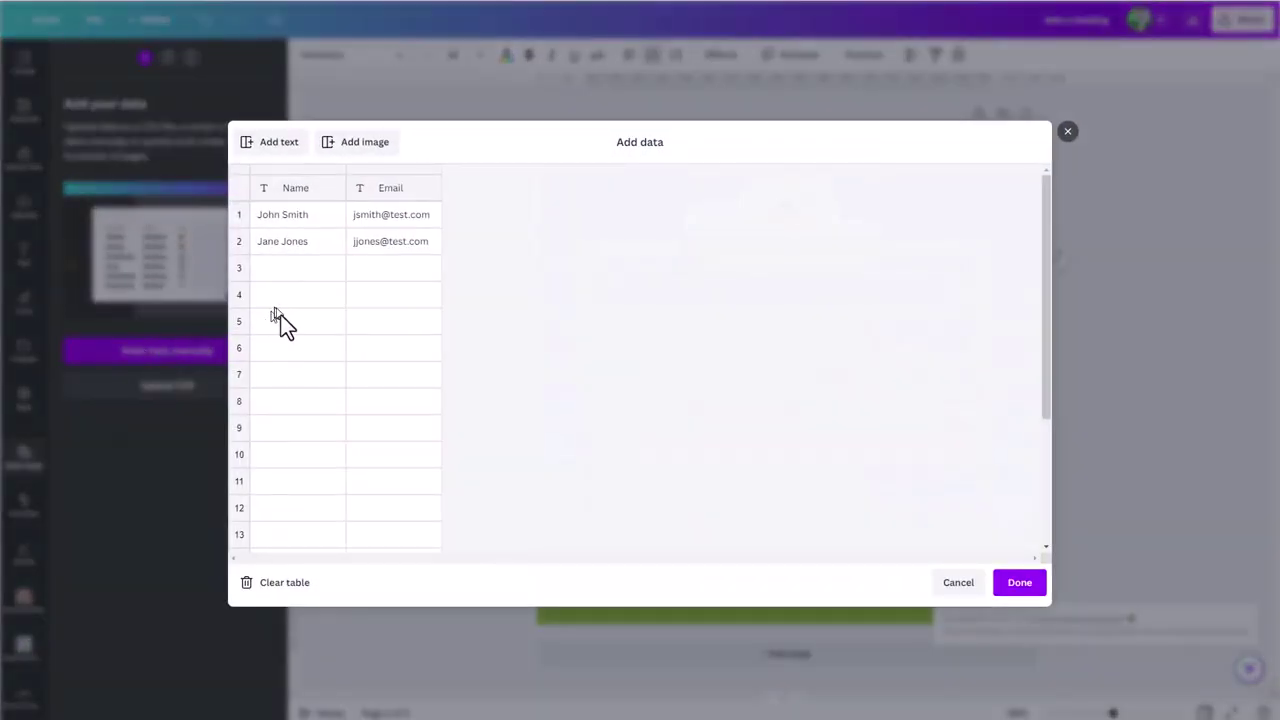
left_click(298, 582)
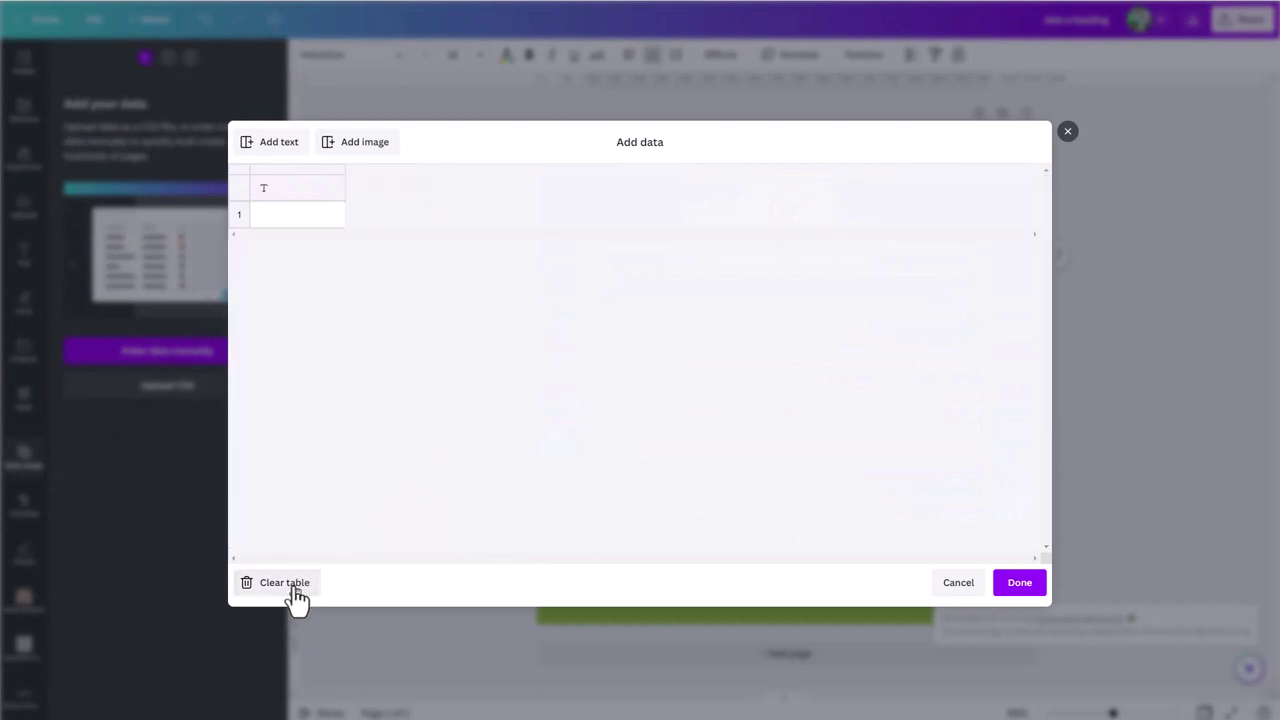
left_click(293, 190)
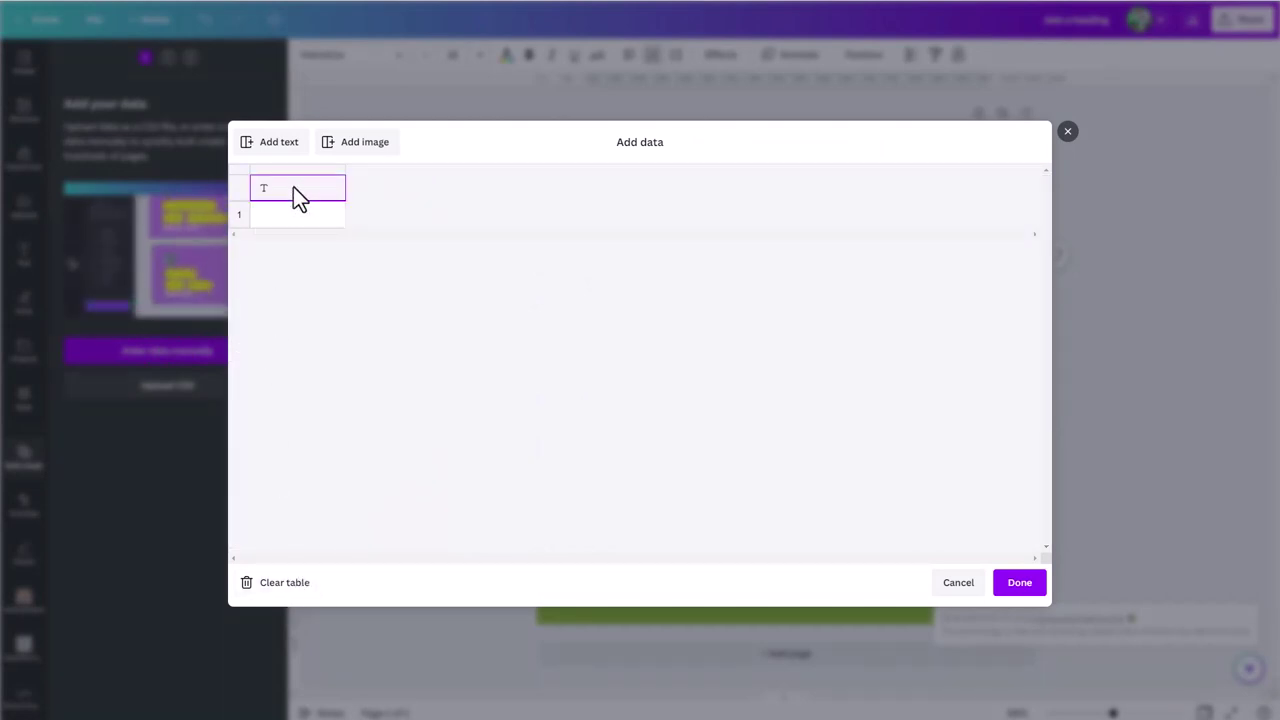
type("name")
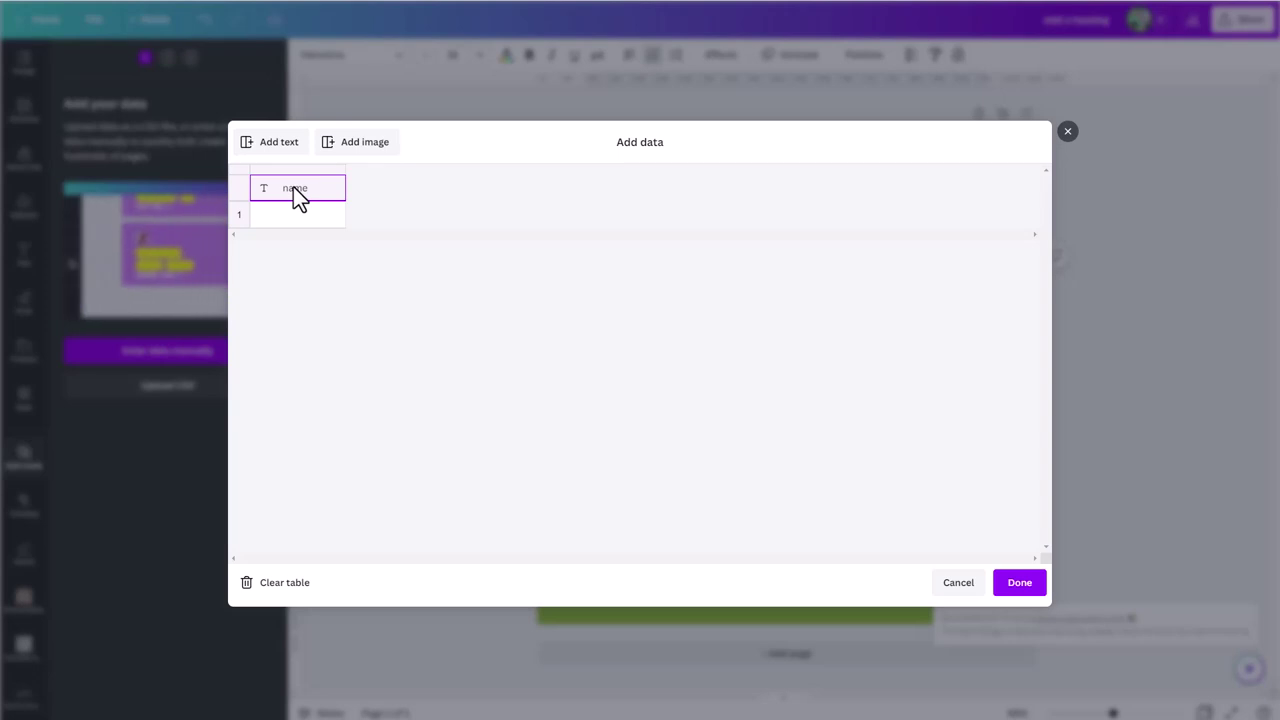
- Add a text column titled "quote" filled with the copied pet quotes, and an image column titled "Image"
left_click(290, 145)
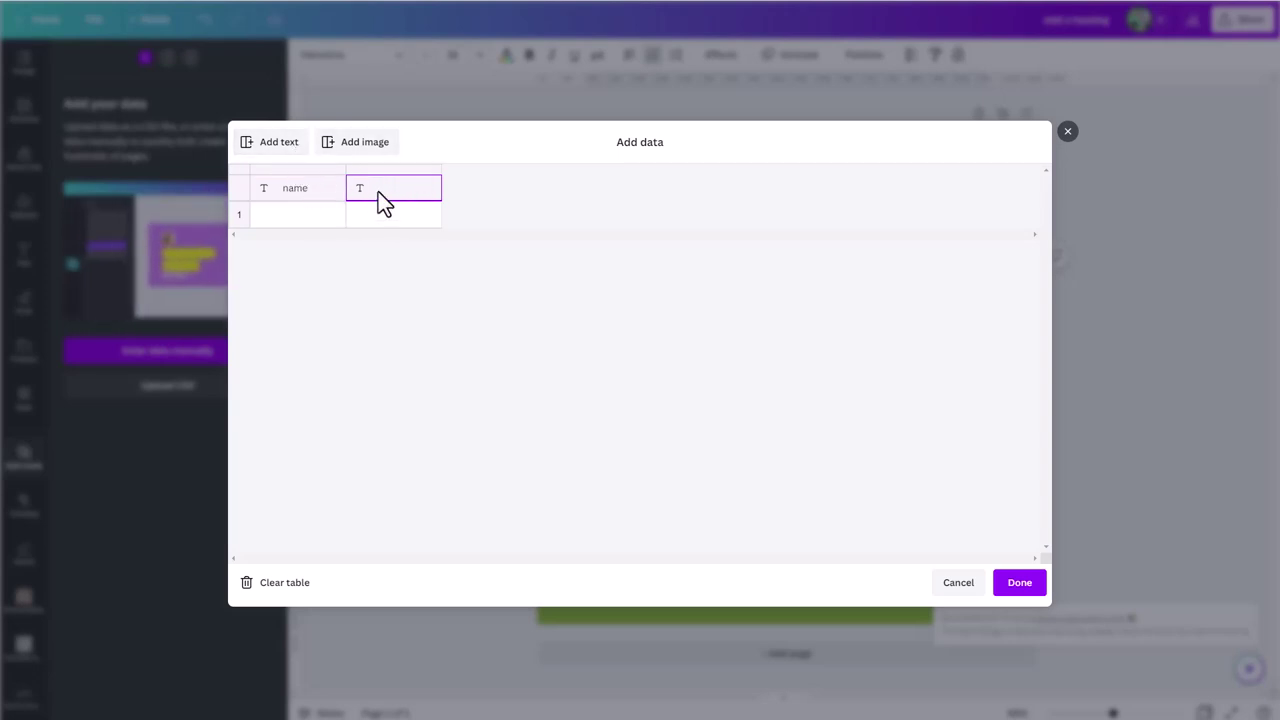
type("quote")
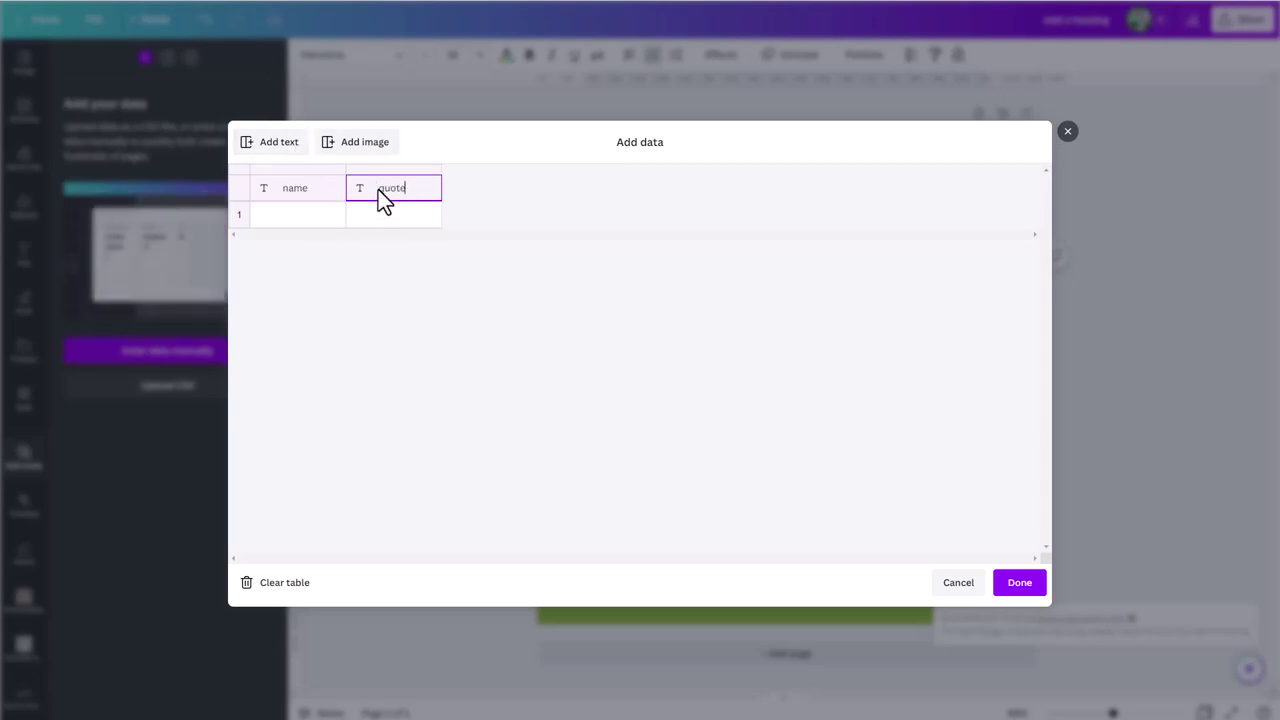
left_click(384, 214)
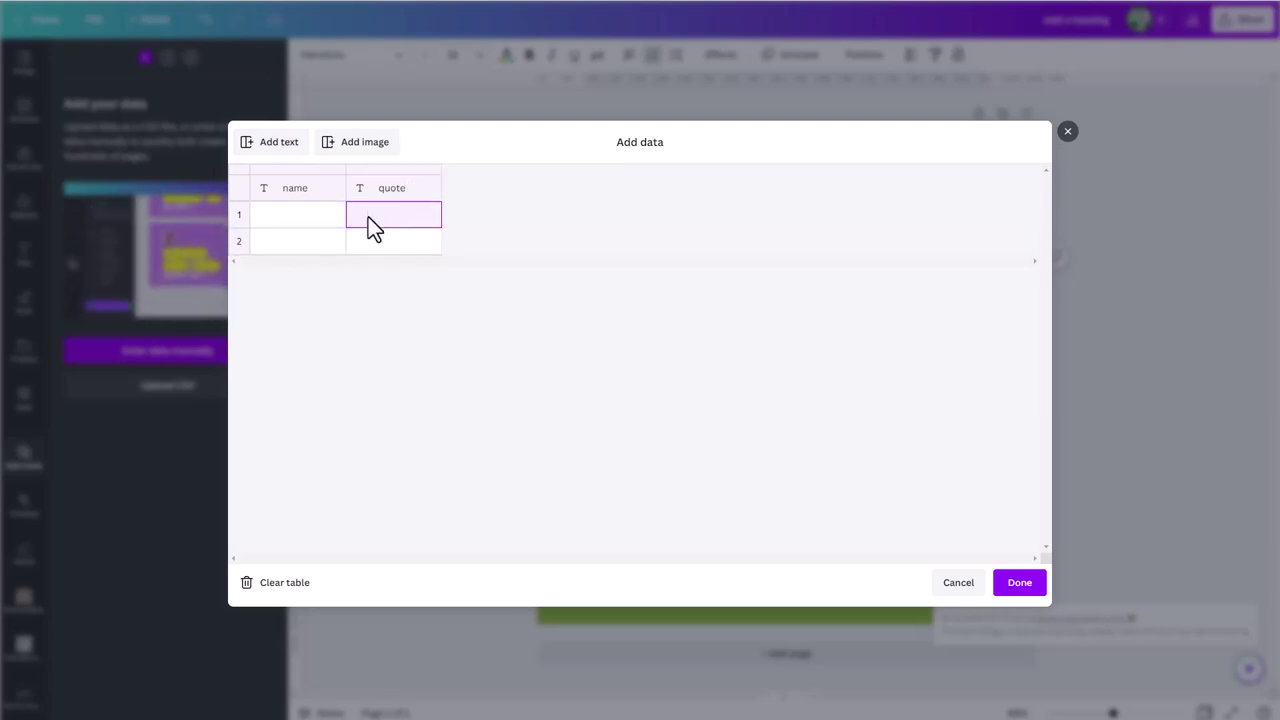
key("ctrl+v")
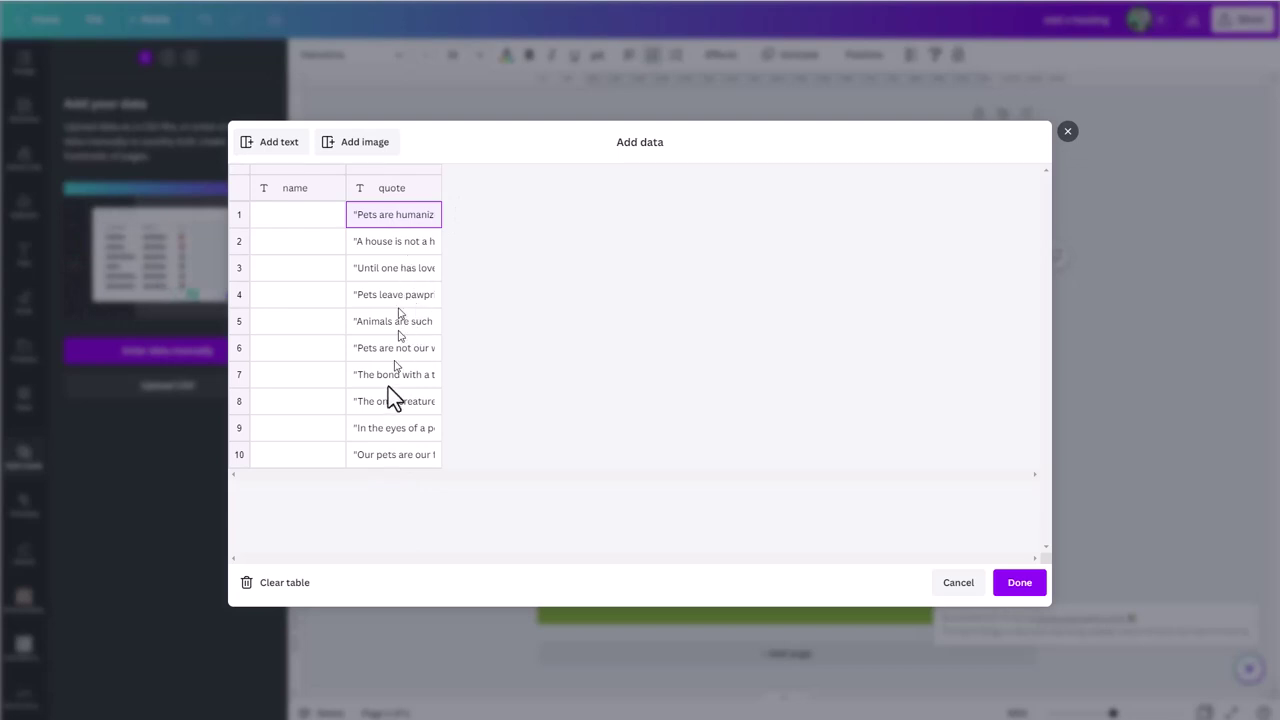
left_click(360, 145)
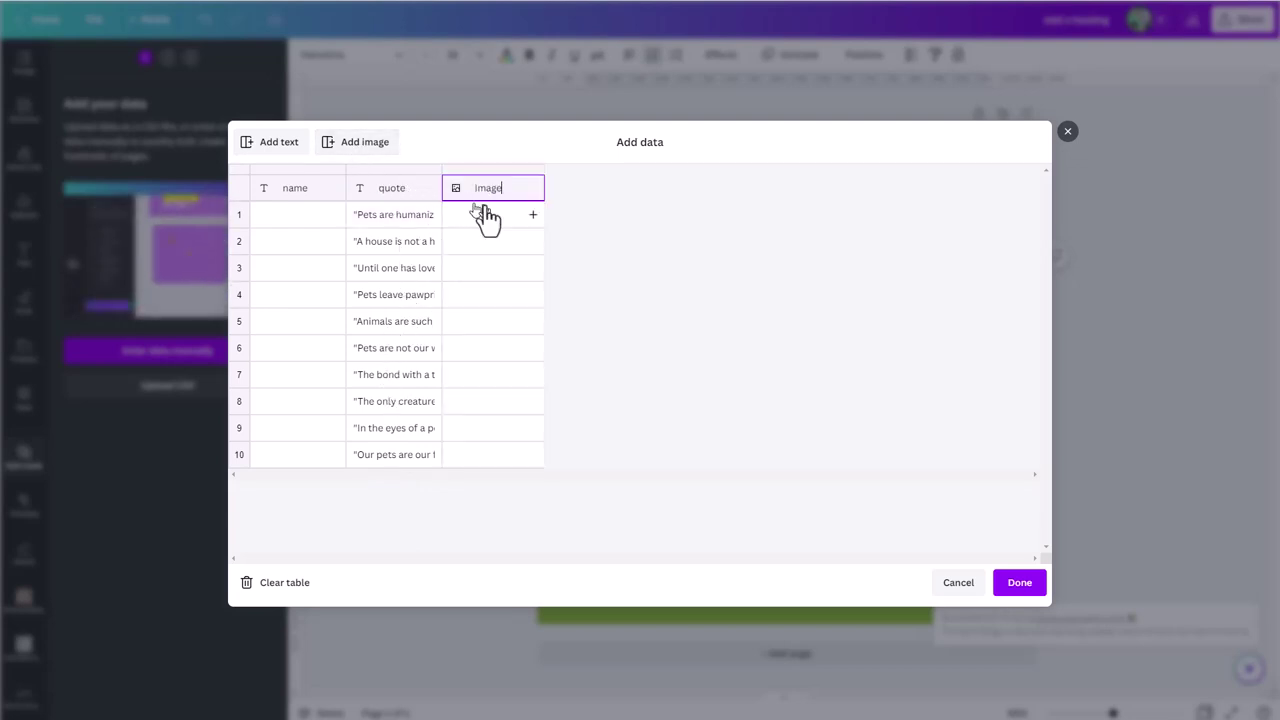
- Fill the name column from row 1 down with Fido, Biscuit, Trixie, Alexander, Molly, Daisy, Duke, Mr. Tibbles, Rex and Trinity
left_click(281, 223)
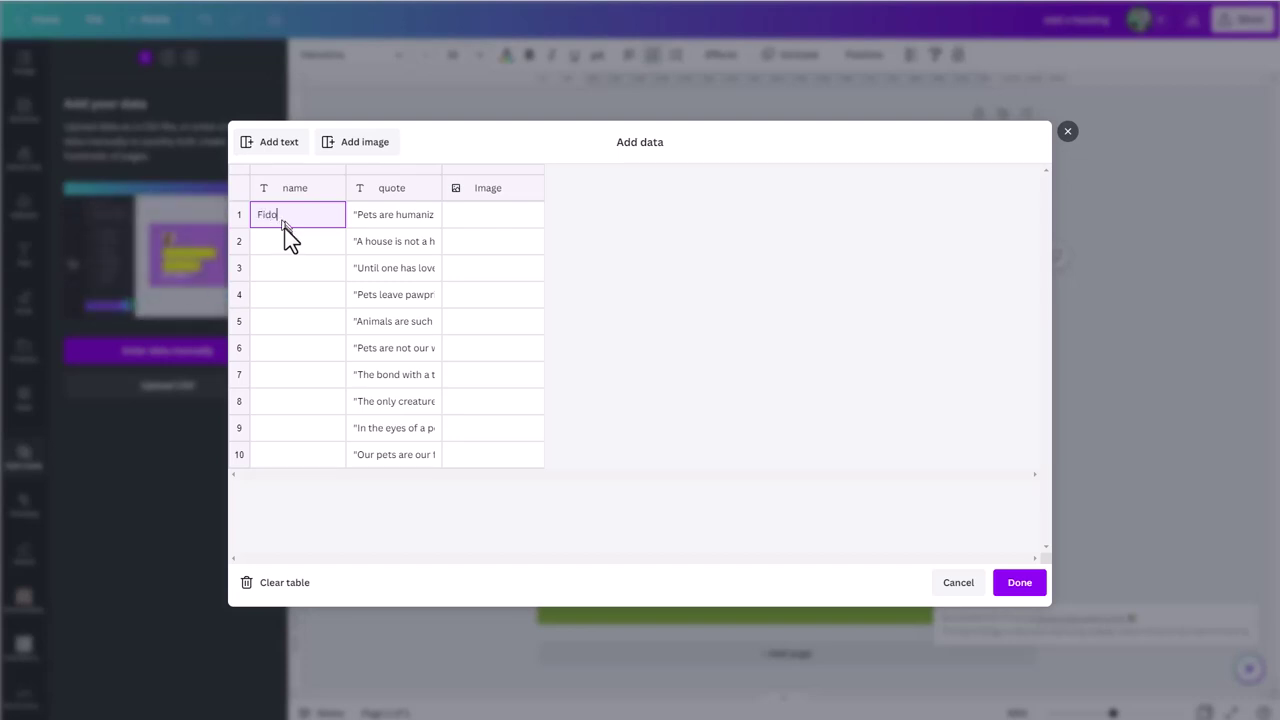
left_click(288, 245)
type("ss")
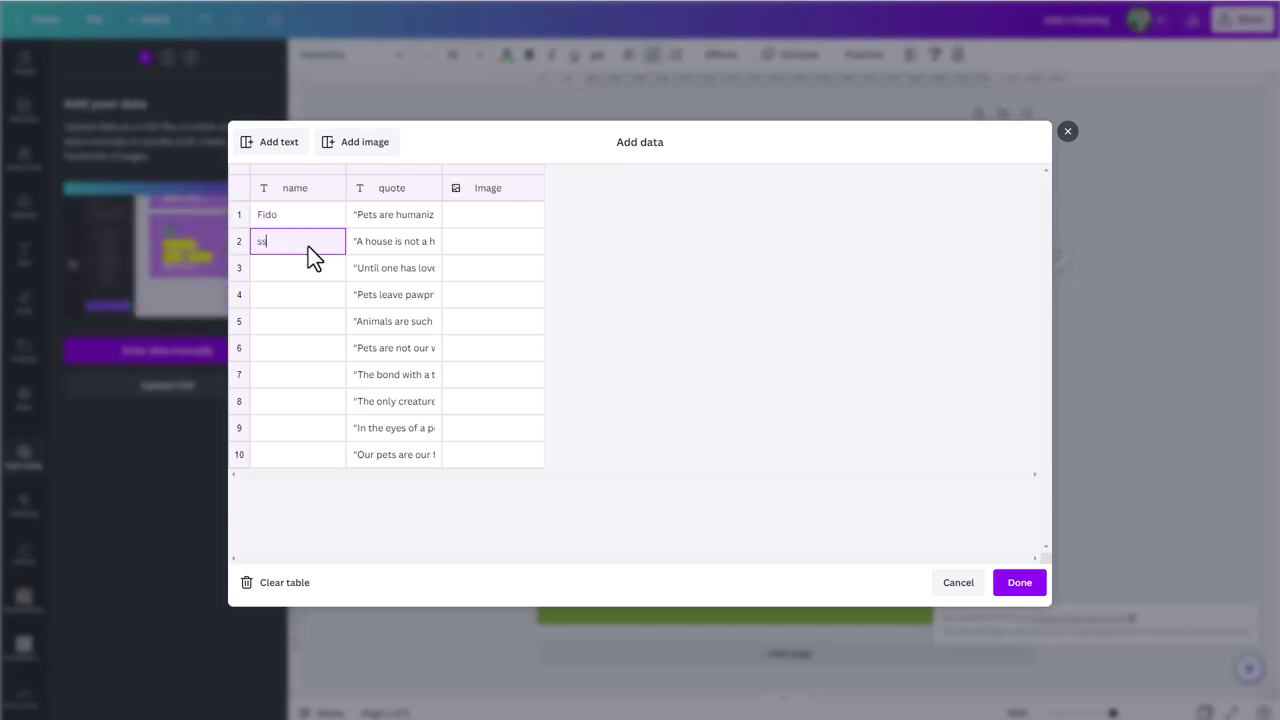
key("BackSpace")
key("BackSpace")
type("B")
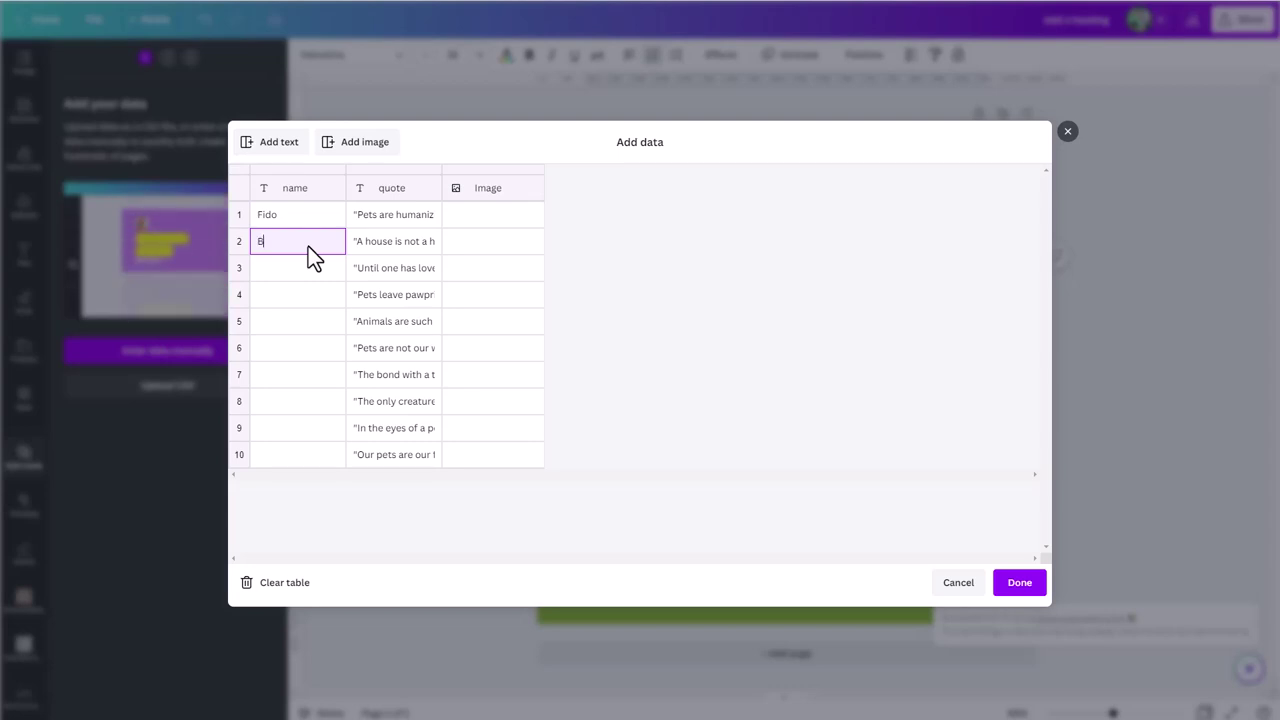
type("iscuit")
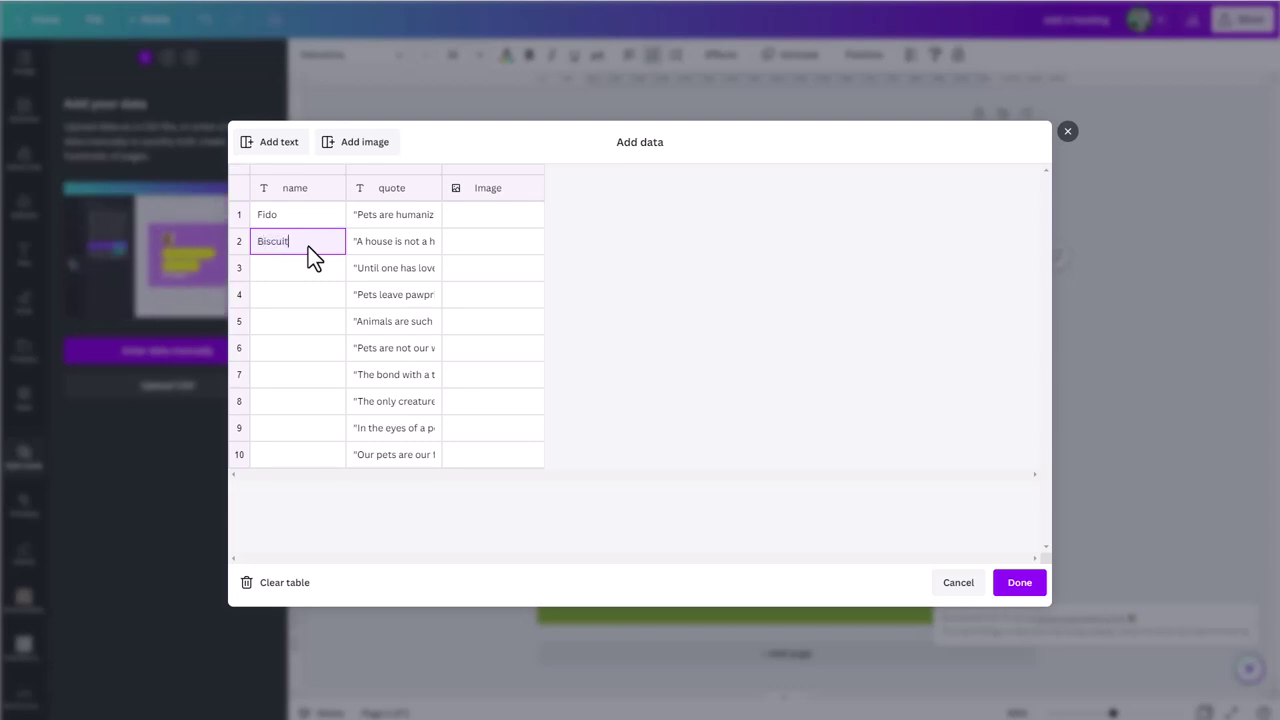
key("Return")
type("Trixie Alexander Molly Daisy Duke Mr. Tibbles Rex Trinity")
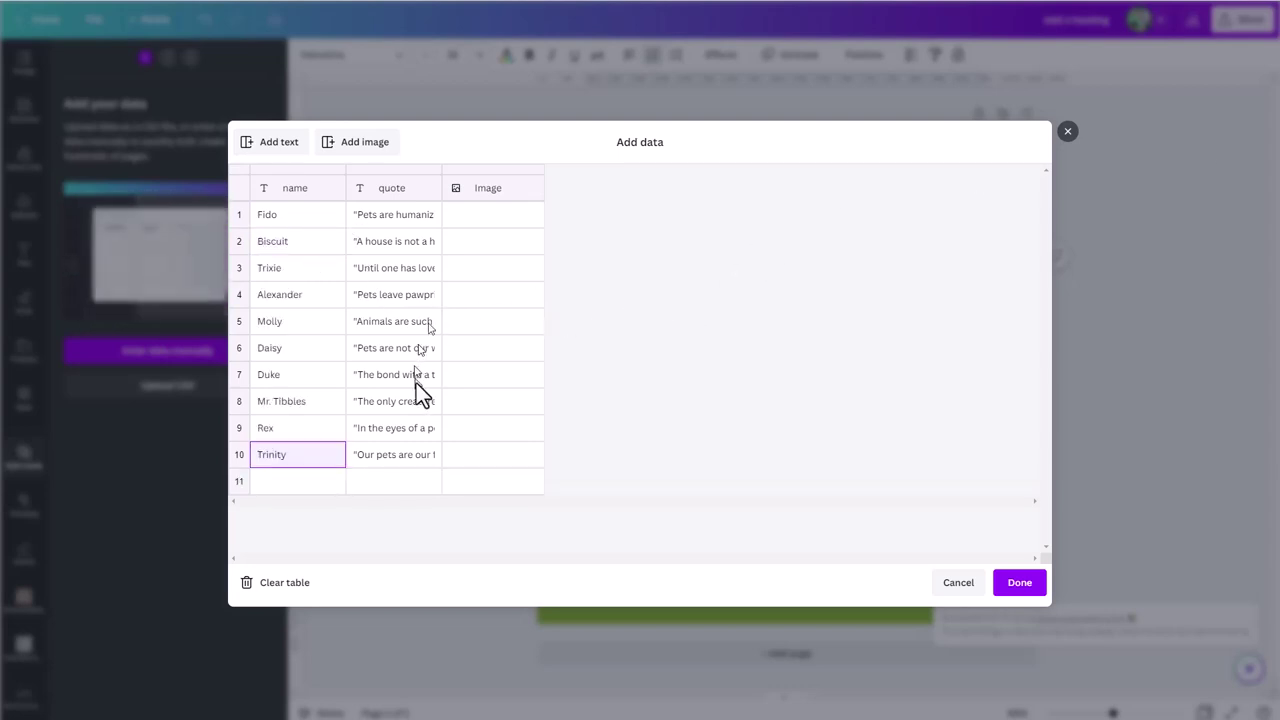
- Assign the Bernese Mountain Dog photo from the dogs folder to the Image cell of row 1
left_click(491, 222)
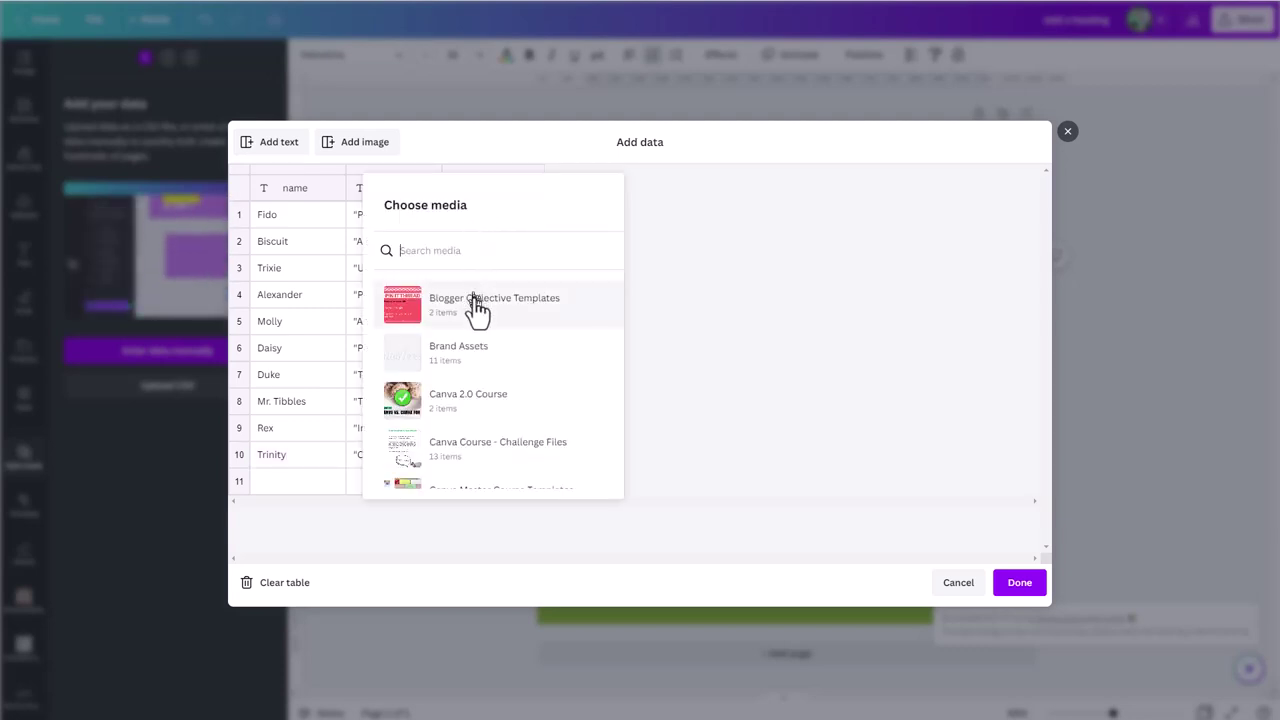
scroll(477, 310, "down", 1)
scroll(470, 340, "down", 5)
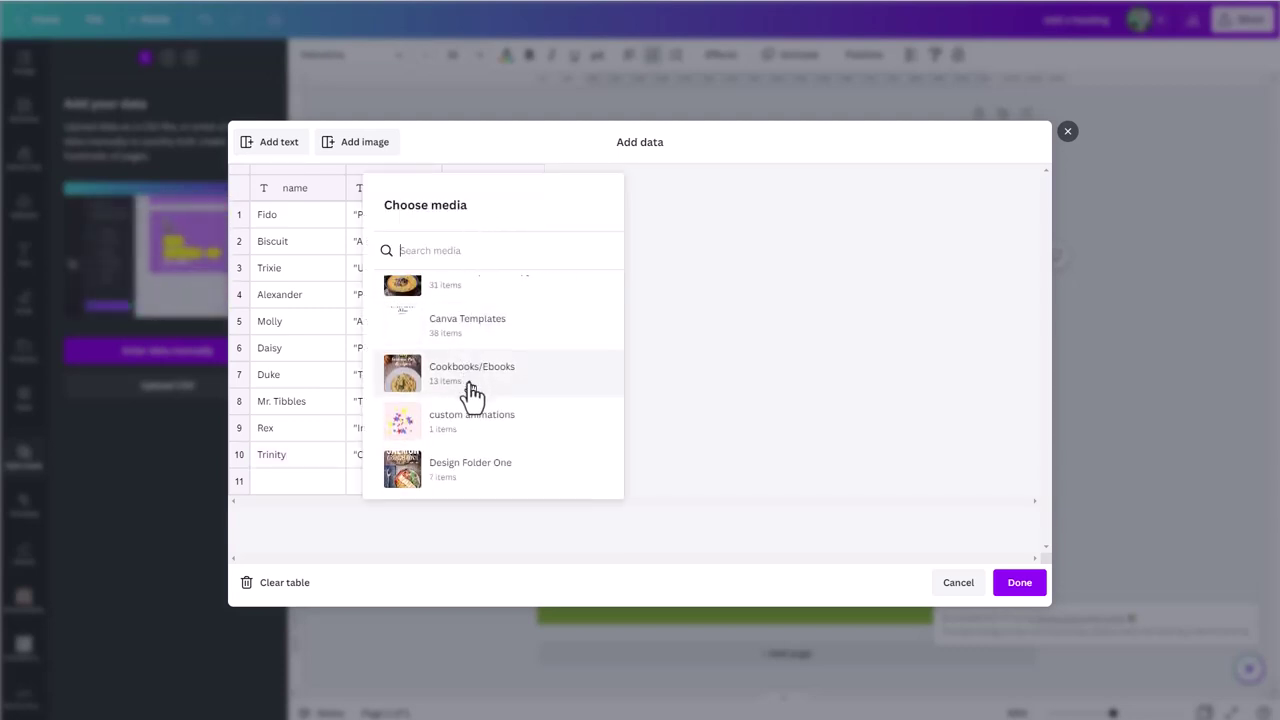
left_click(455, 393)
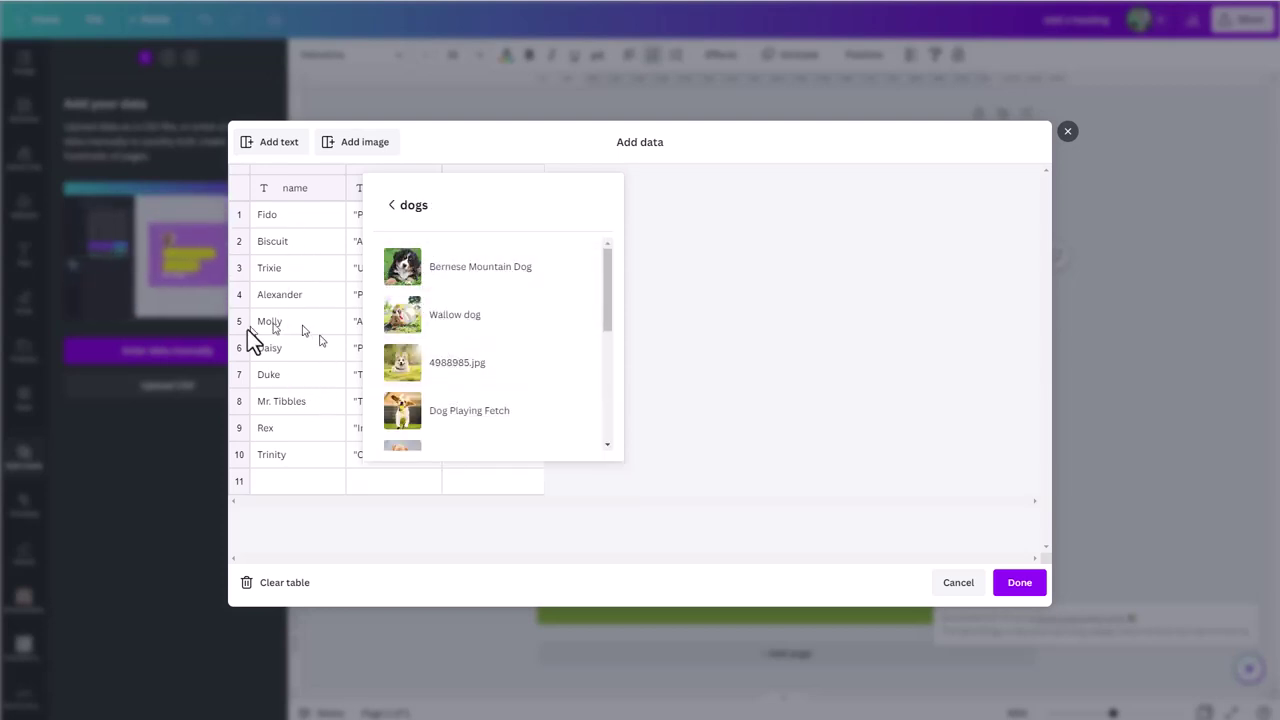
left_click(445, 270)
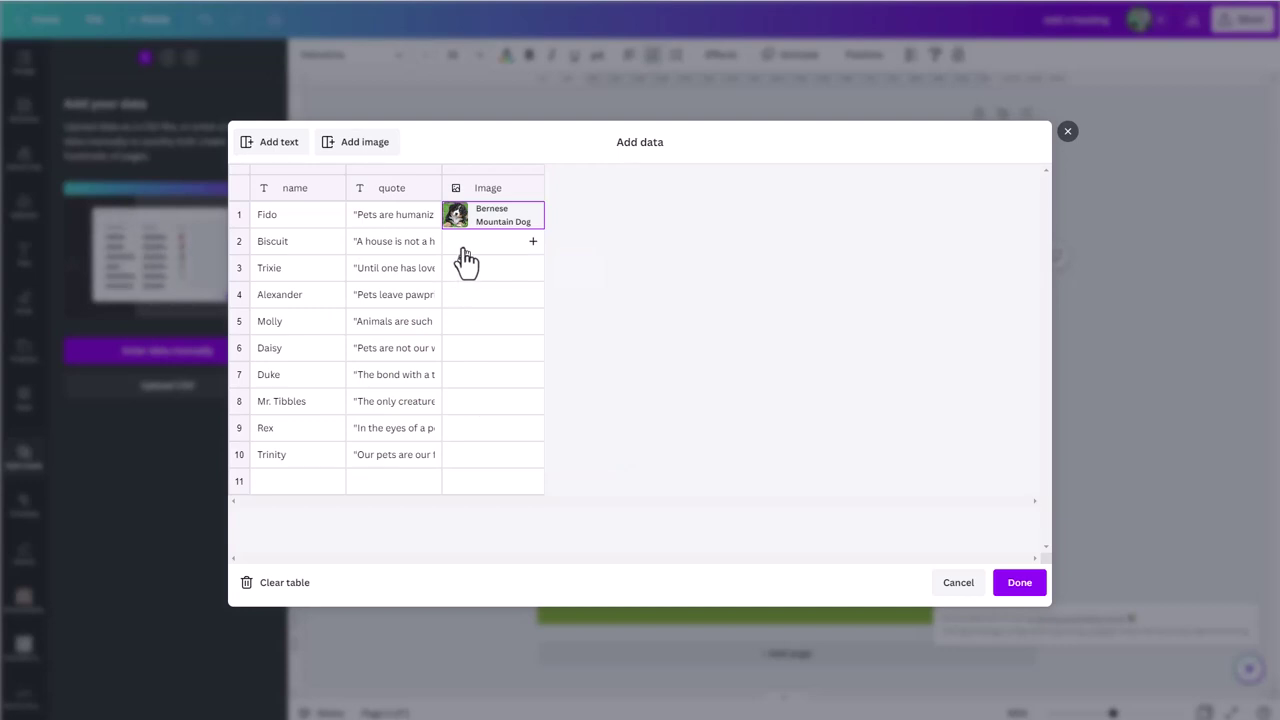
- Assign a different dogs-folder photo to each of rows 2 to 10, starting with Wallow dog, 4988985.jpg and Dog Playing Fetch, and save the data
left_click(464, 249)
left_click(458, 312)
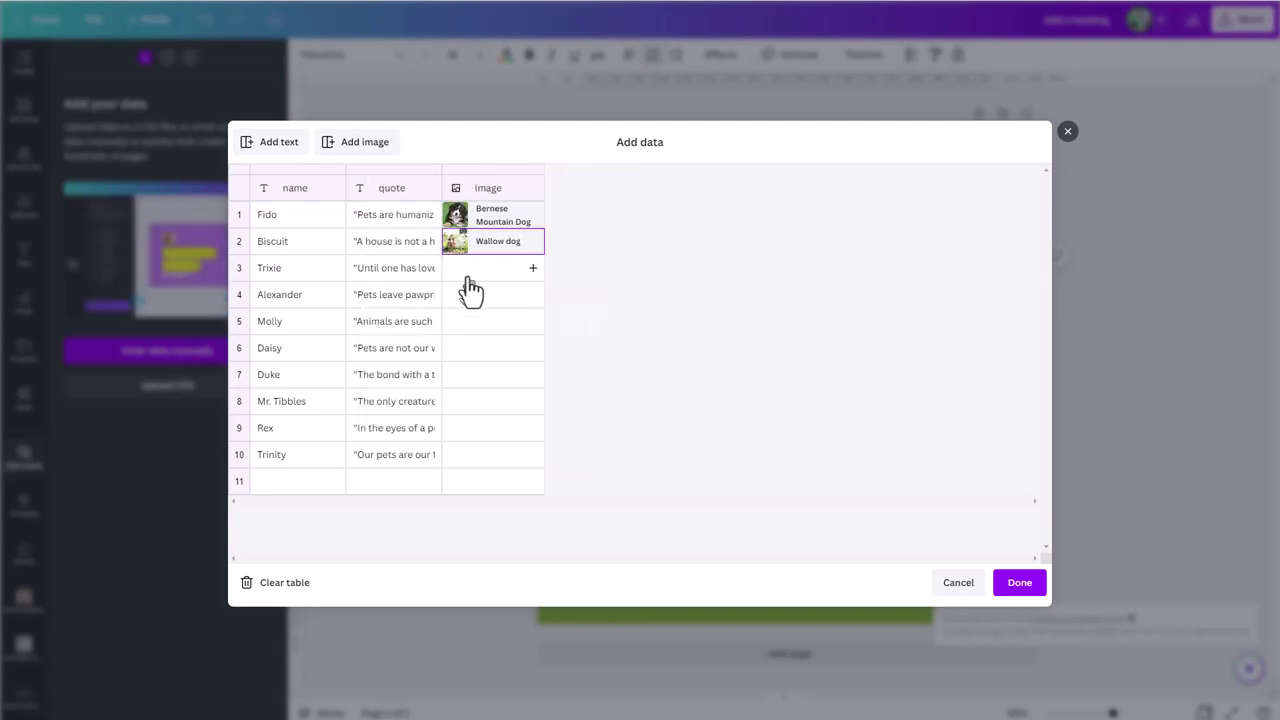
left_click(469, 284)
left_click(460, 372)
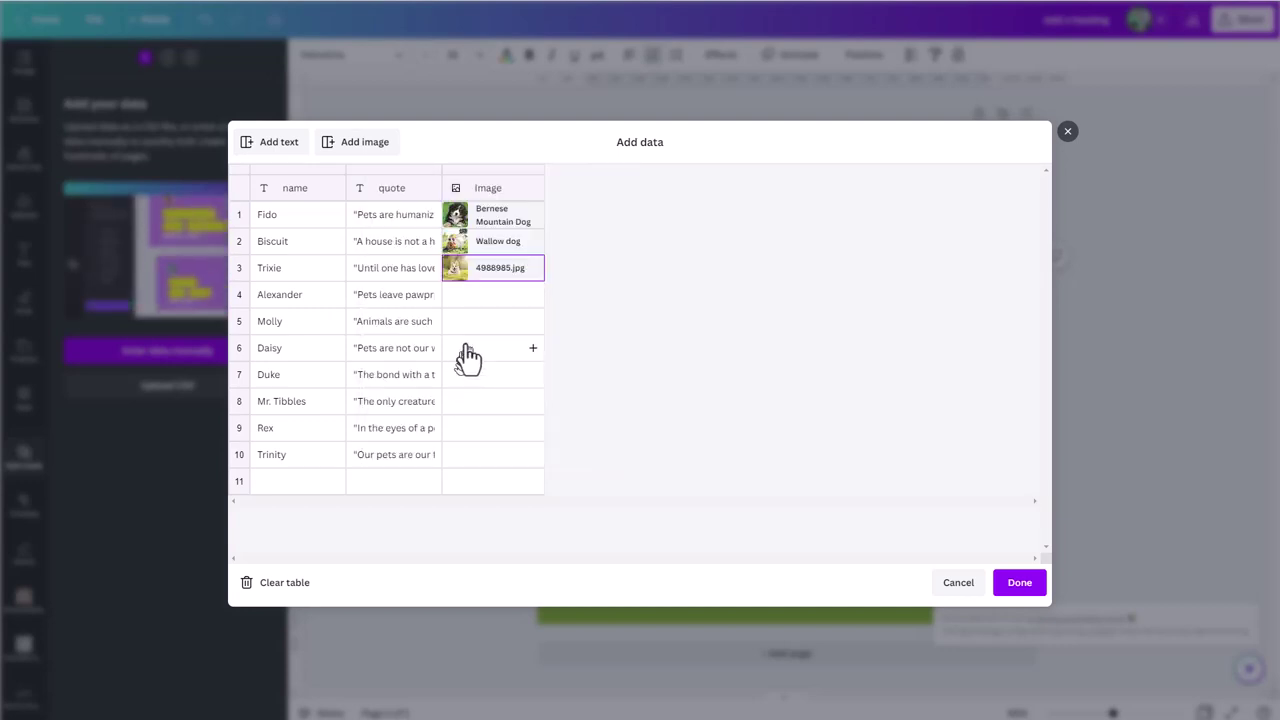
left_click(472, 298)
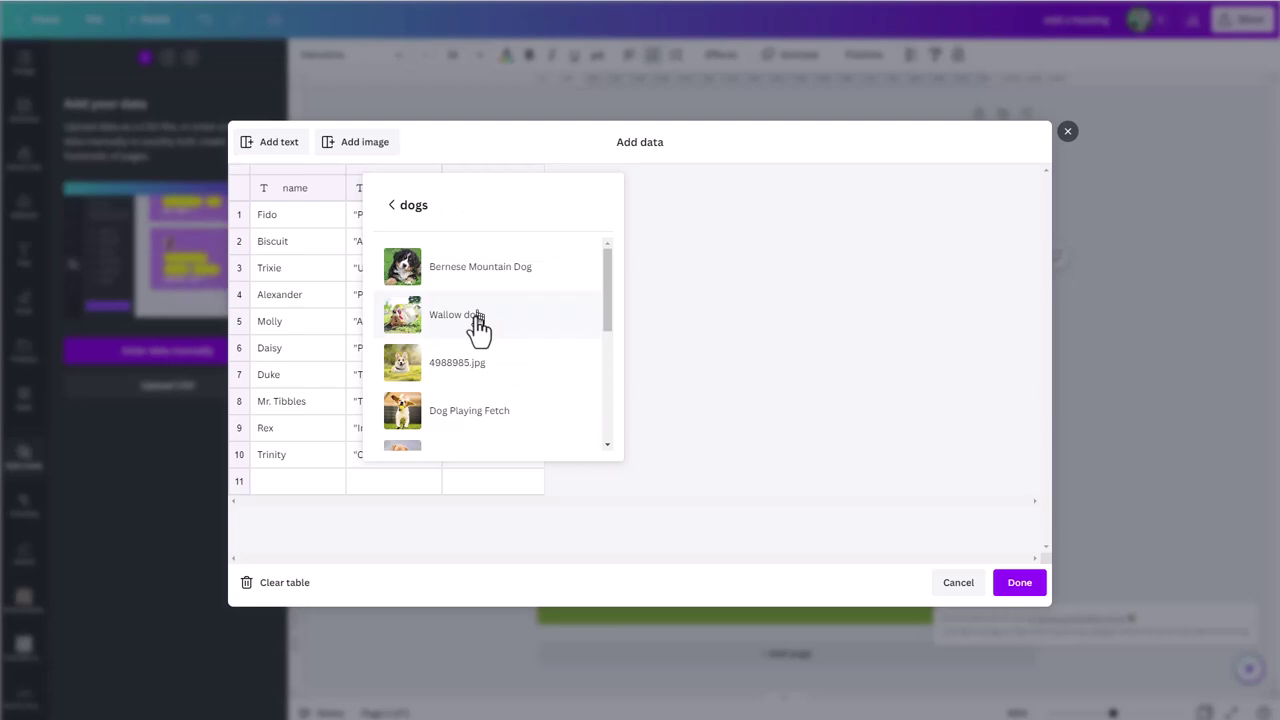
left_click(460, 372)
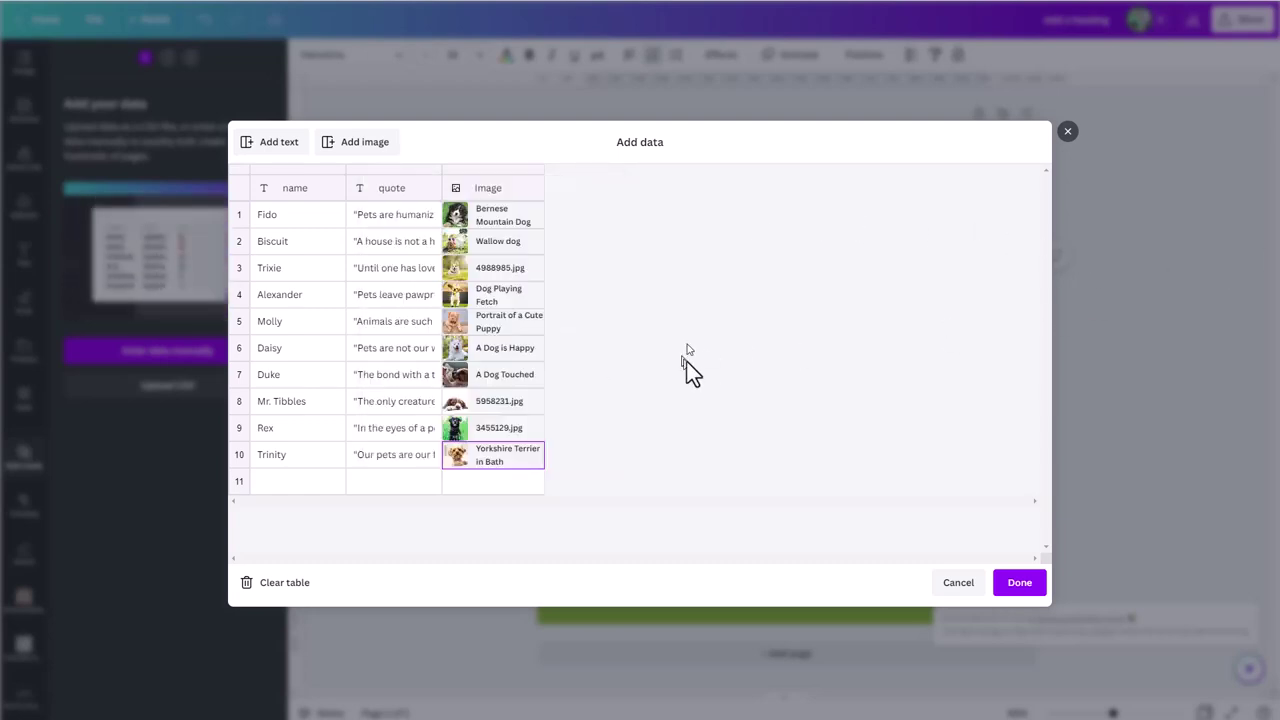
left_click(1014, 583)
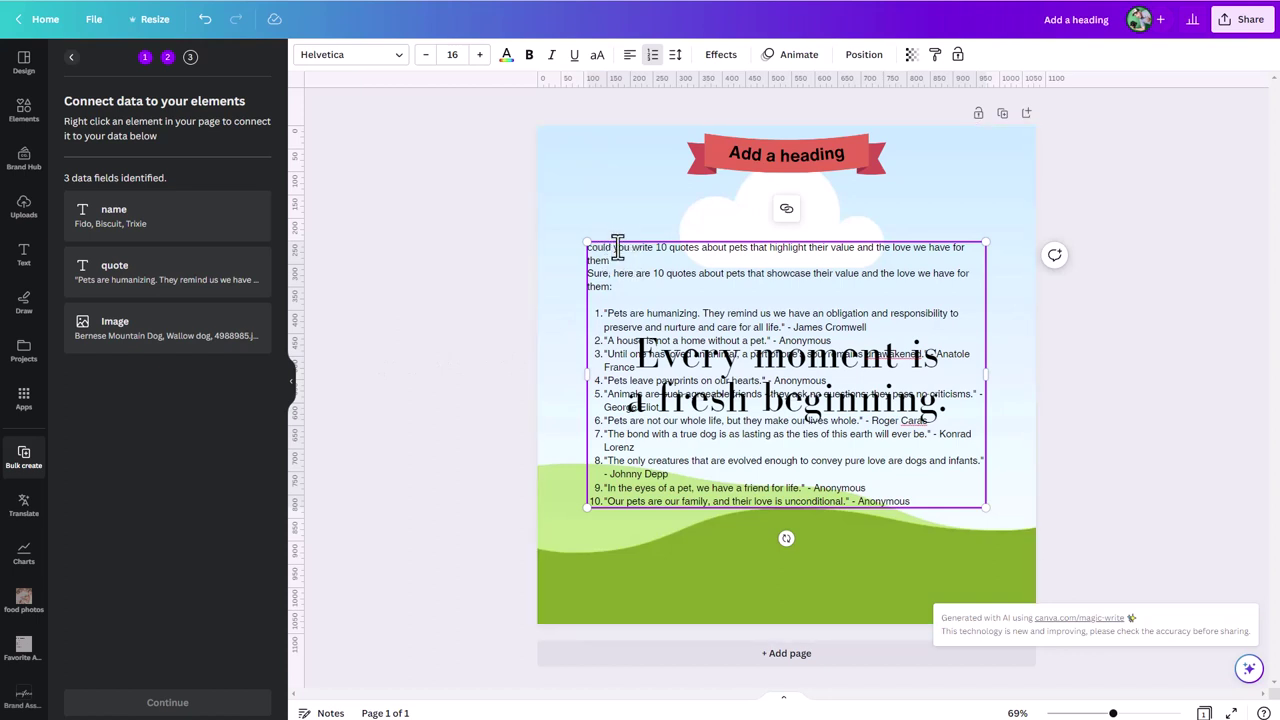
- Delete the text box of generated quotes and connect the full-page landscape image frame to the Image data field
key("Escape")
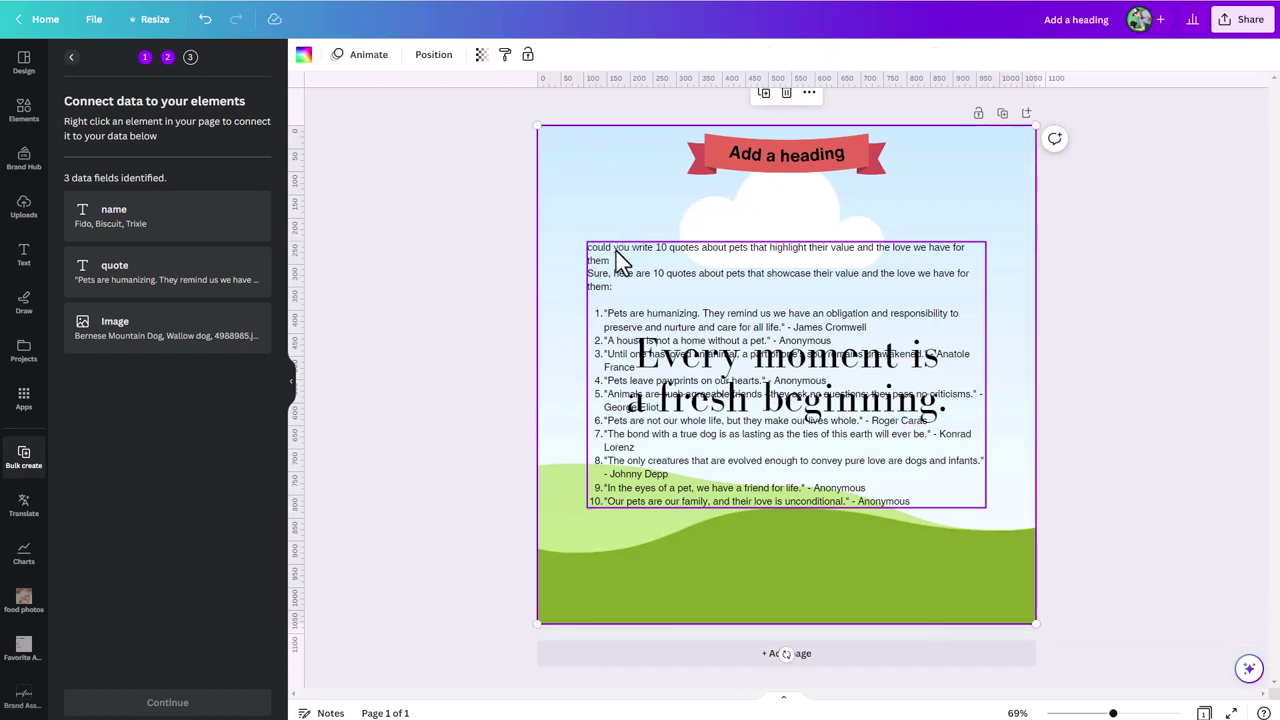
key("Delete")
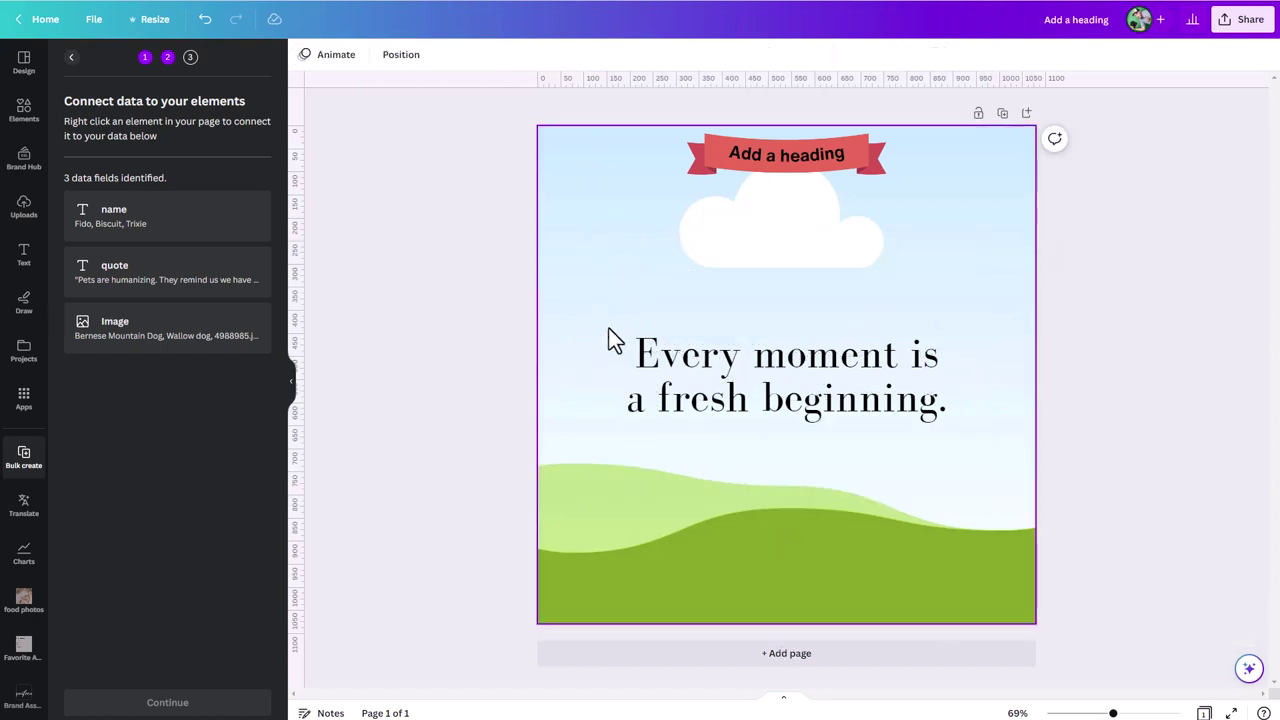
left_click(571, 276)
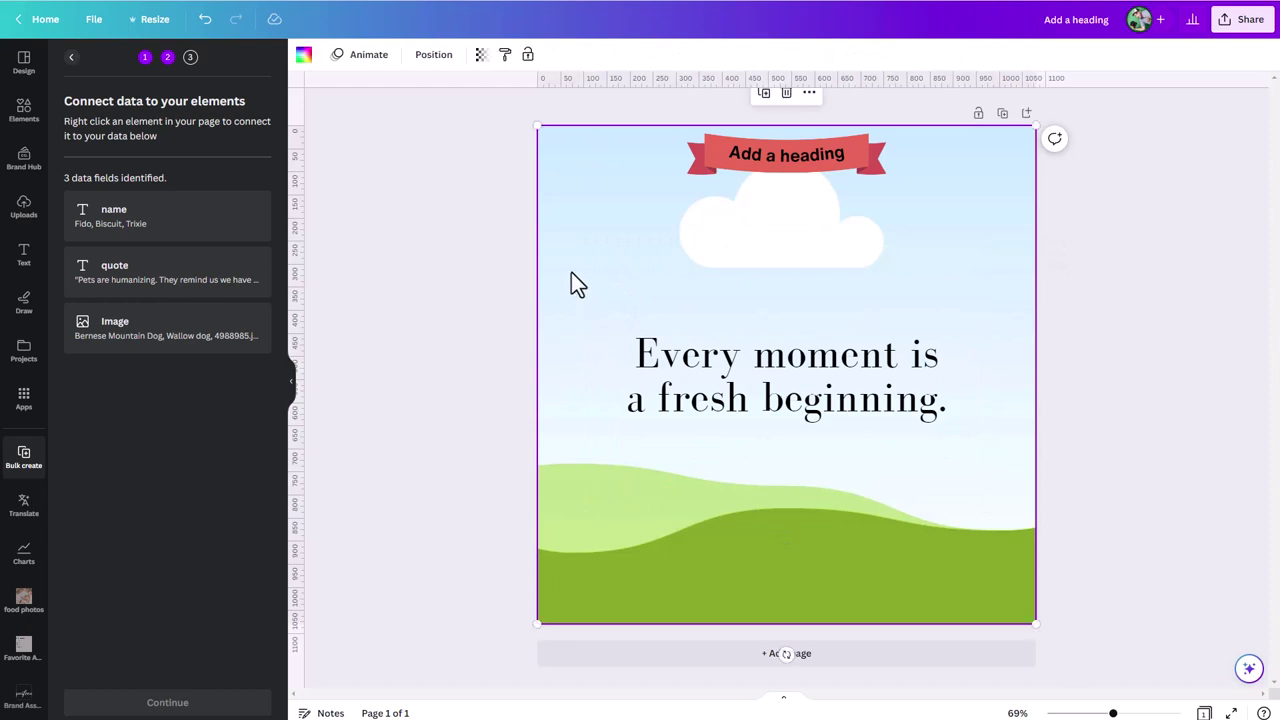
right_click(571, 272)
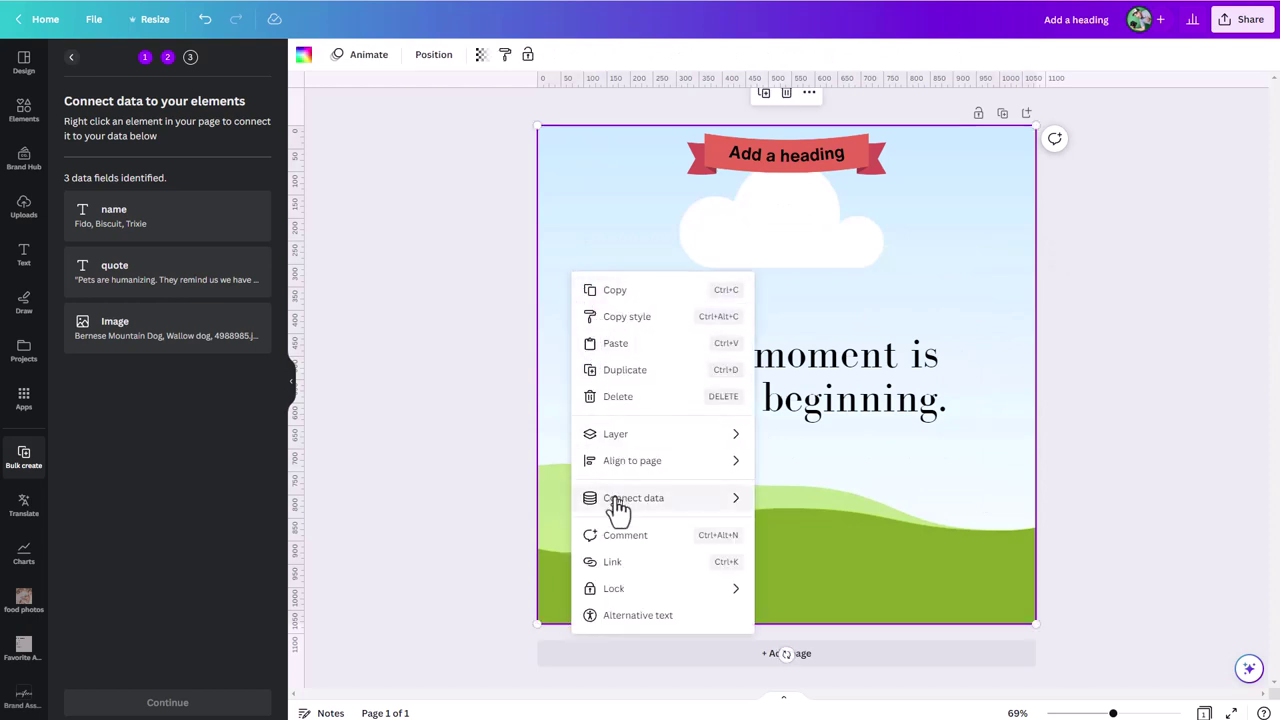
mouse_move(619, 508)
left_click(772, 500)
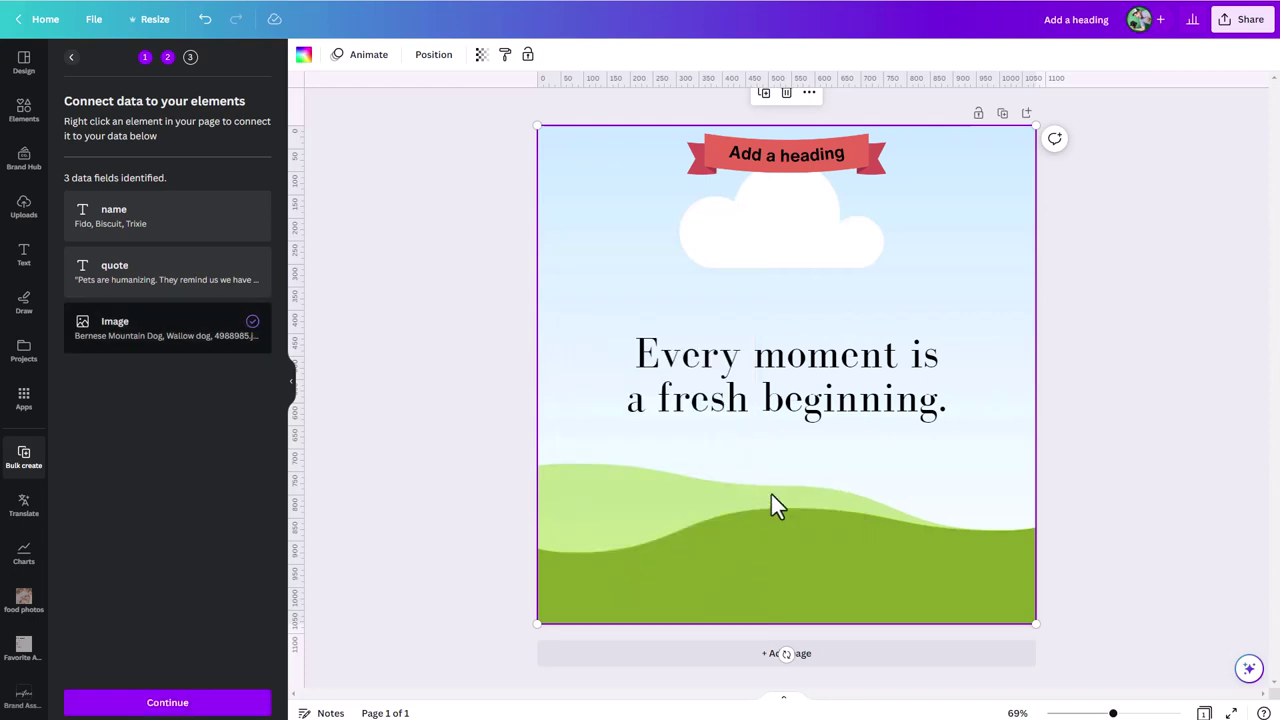
- Connect the "Every moment is a fresh beginning." text to the quote data field
left_click(749, 363)
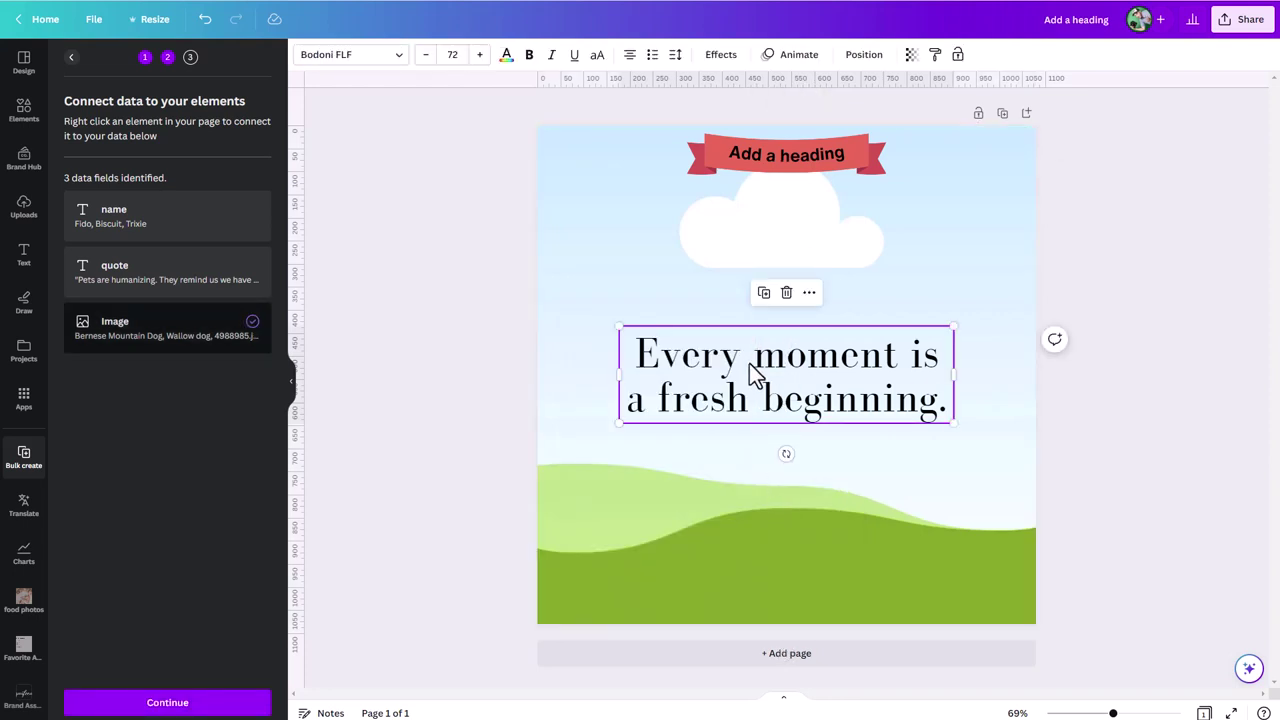
right_click(749, 363)
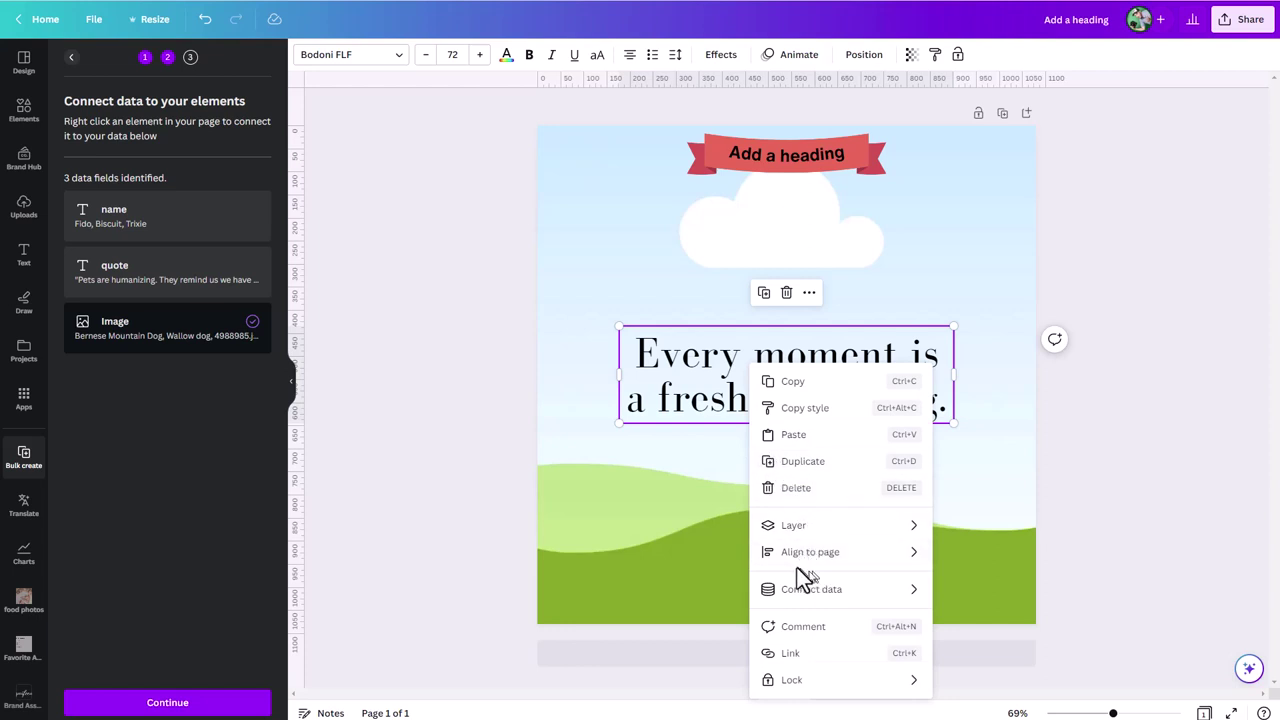
mouse_move(828, 596)
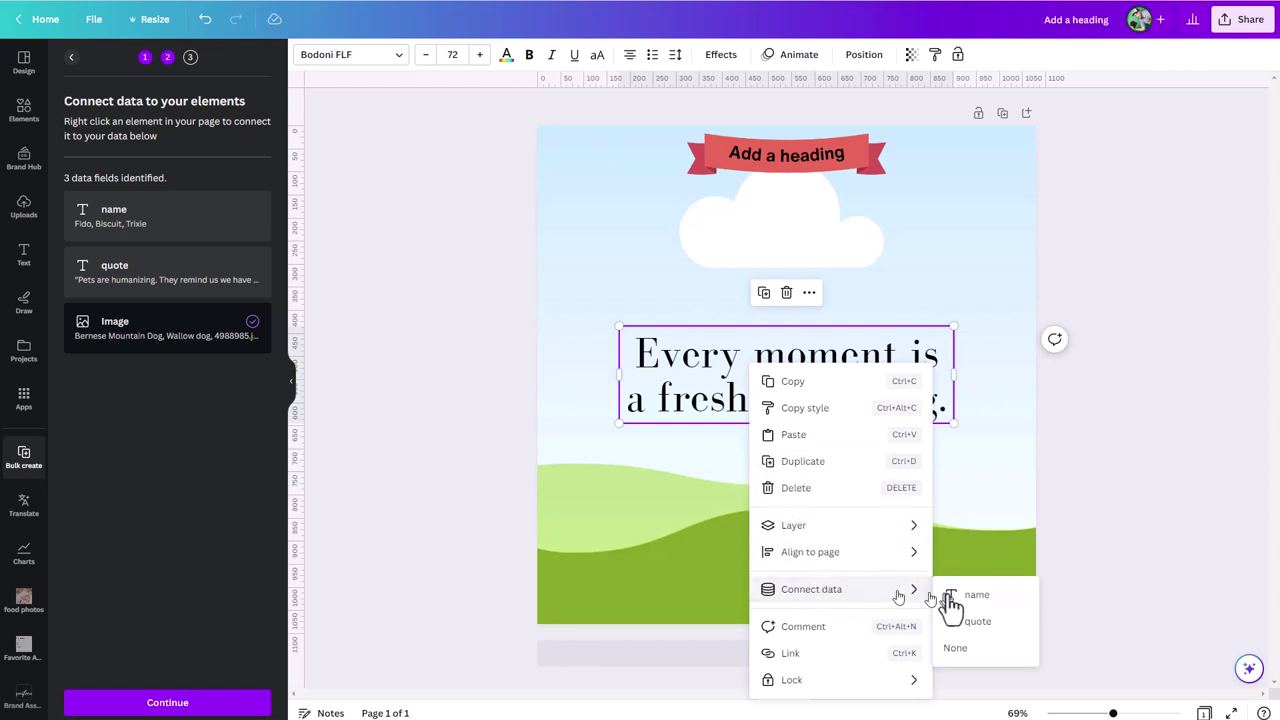
left_click(955, 618)
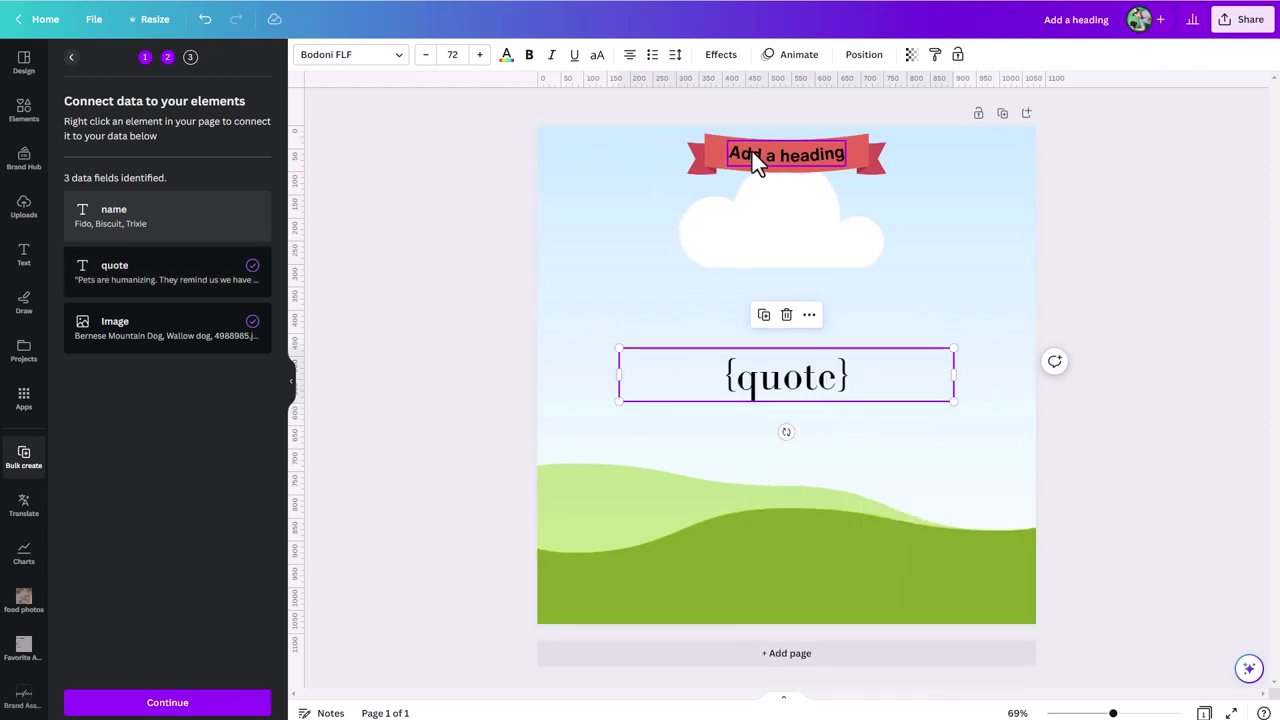
- Connect the "Add a heading" text on the ribbon to the name data field
left_click(750, 153)
right_click(762, 158)
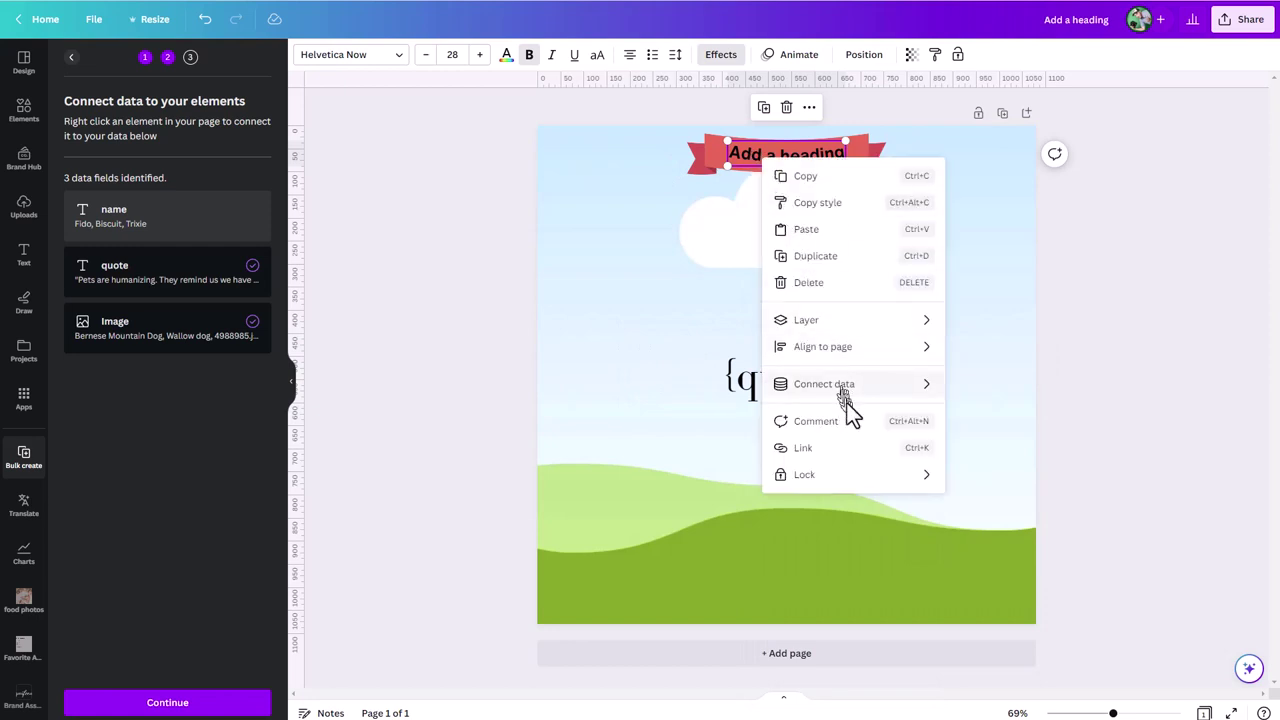
mouse_move(872, 398)
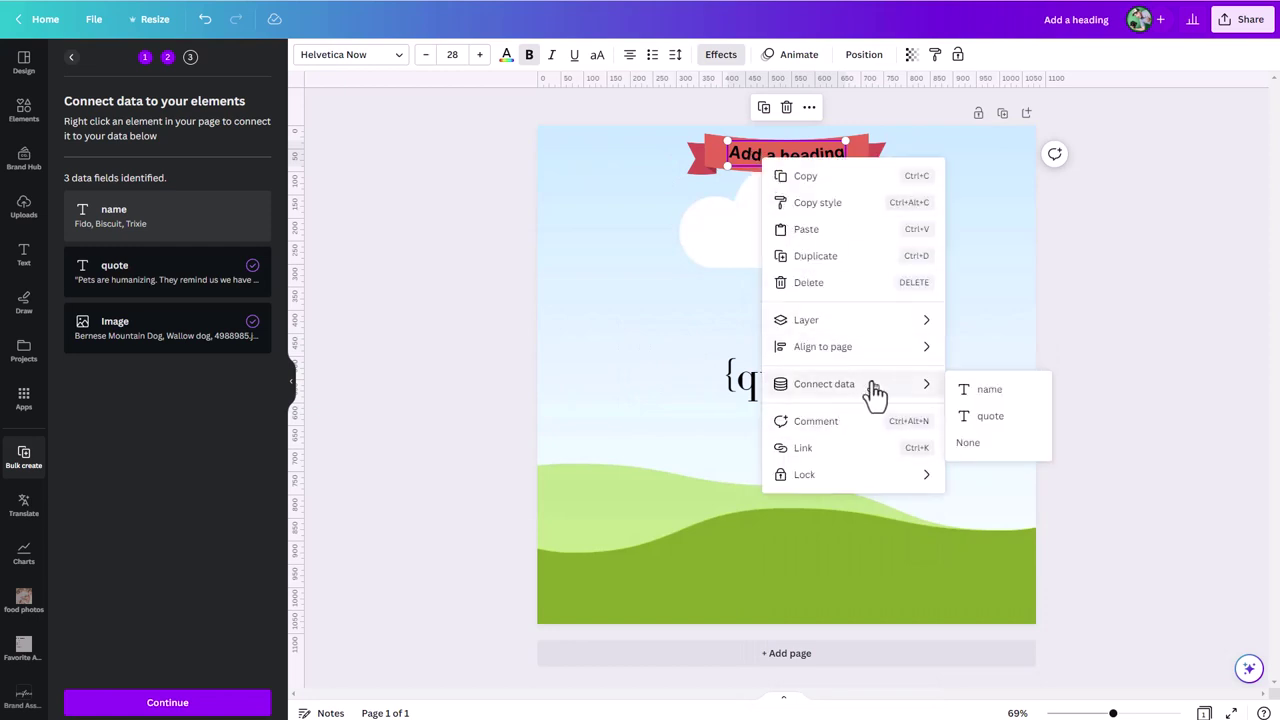
left_click(985, 392)
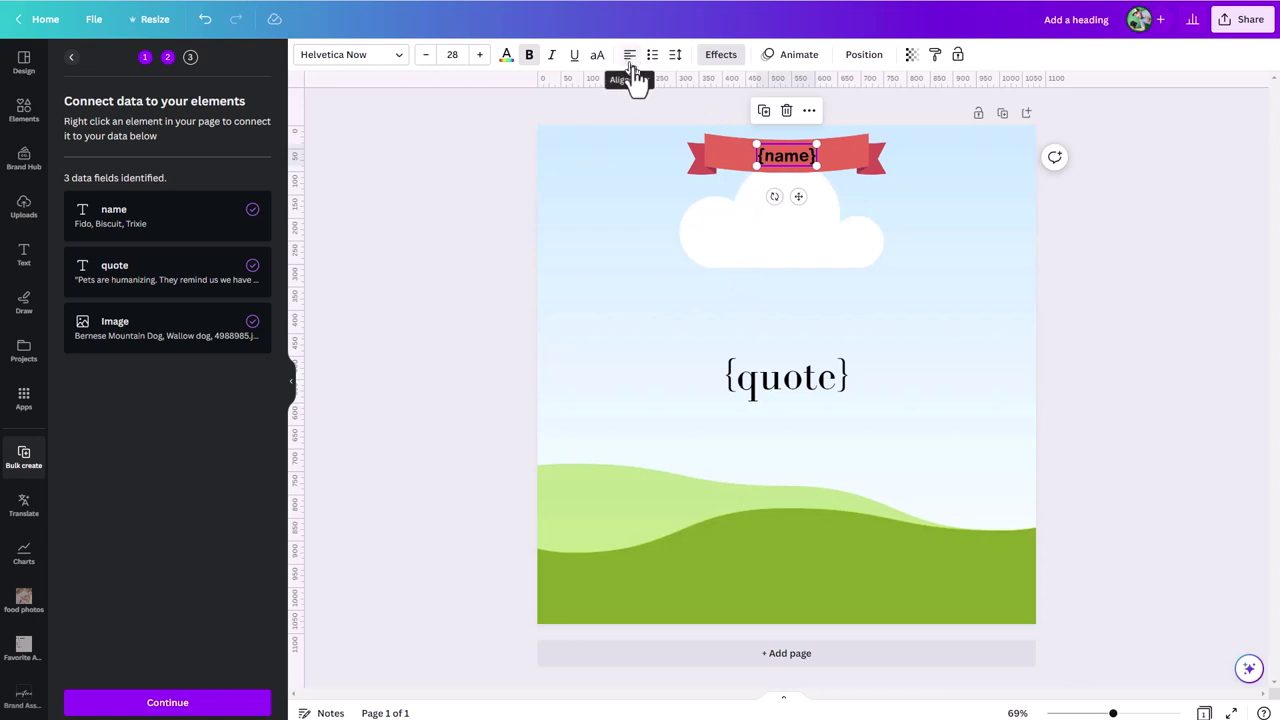
- Anchor the {quote} text box at its top so it grows downward, and move it down to the upper edge of the hills
left_click(797, 386)
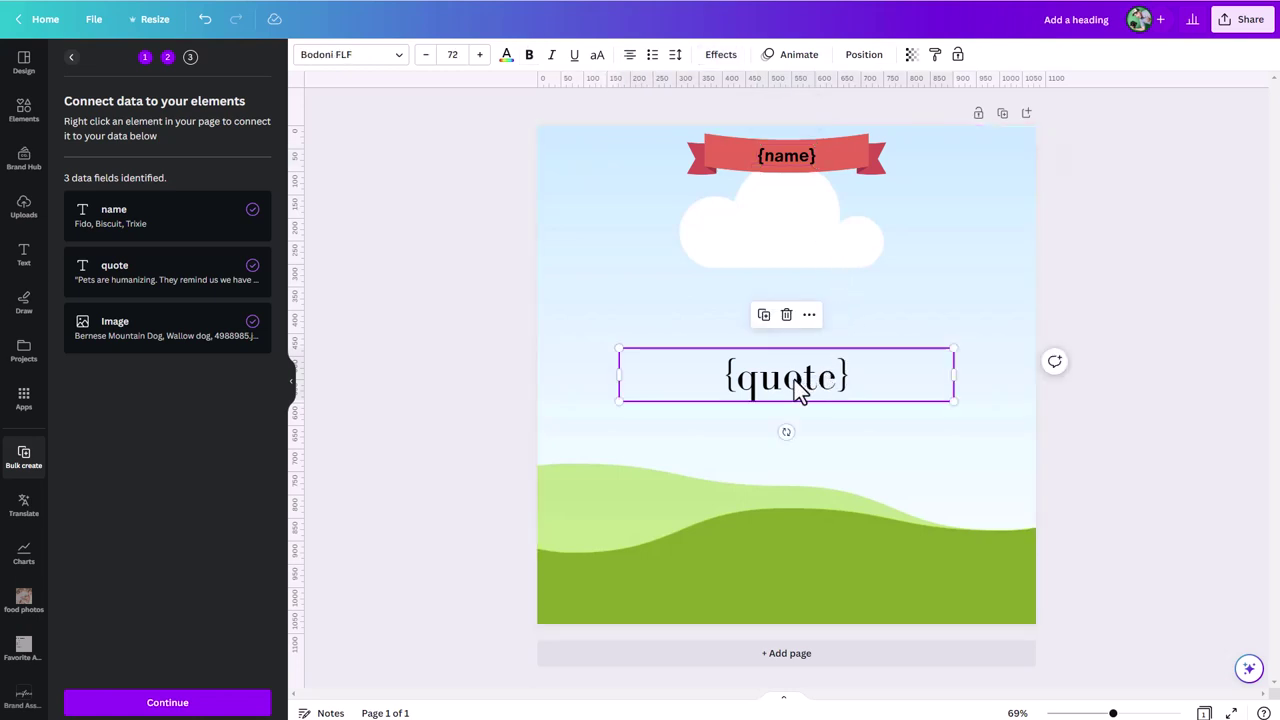
left_click(676, 55)
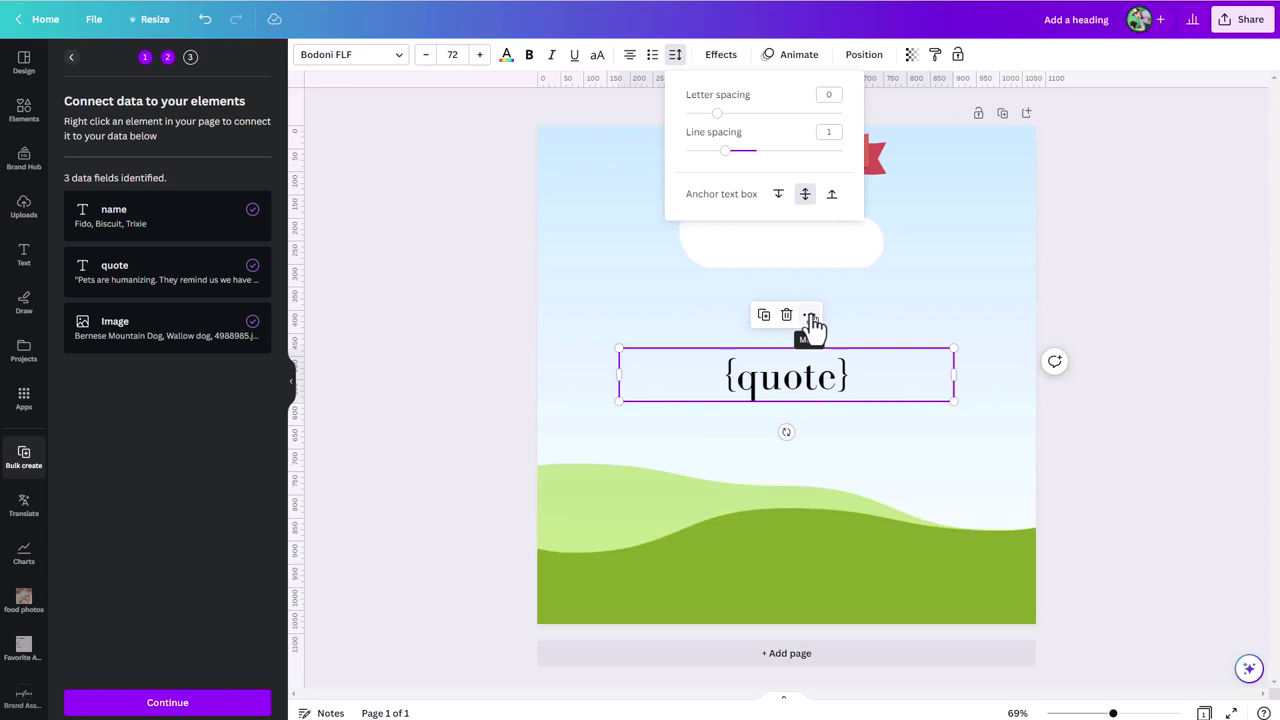
left_click(781, 196)
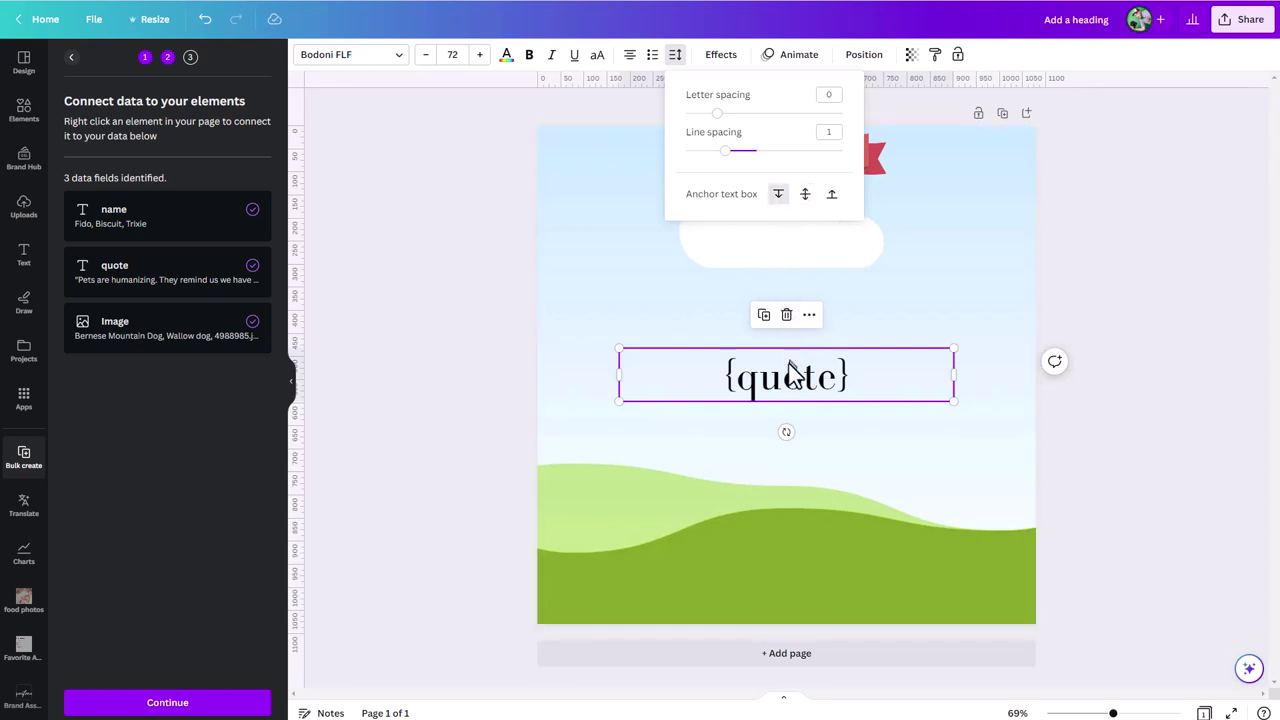
left_click_drag(792, 370, 790, 438)
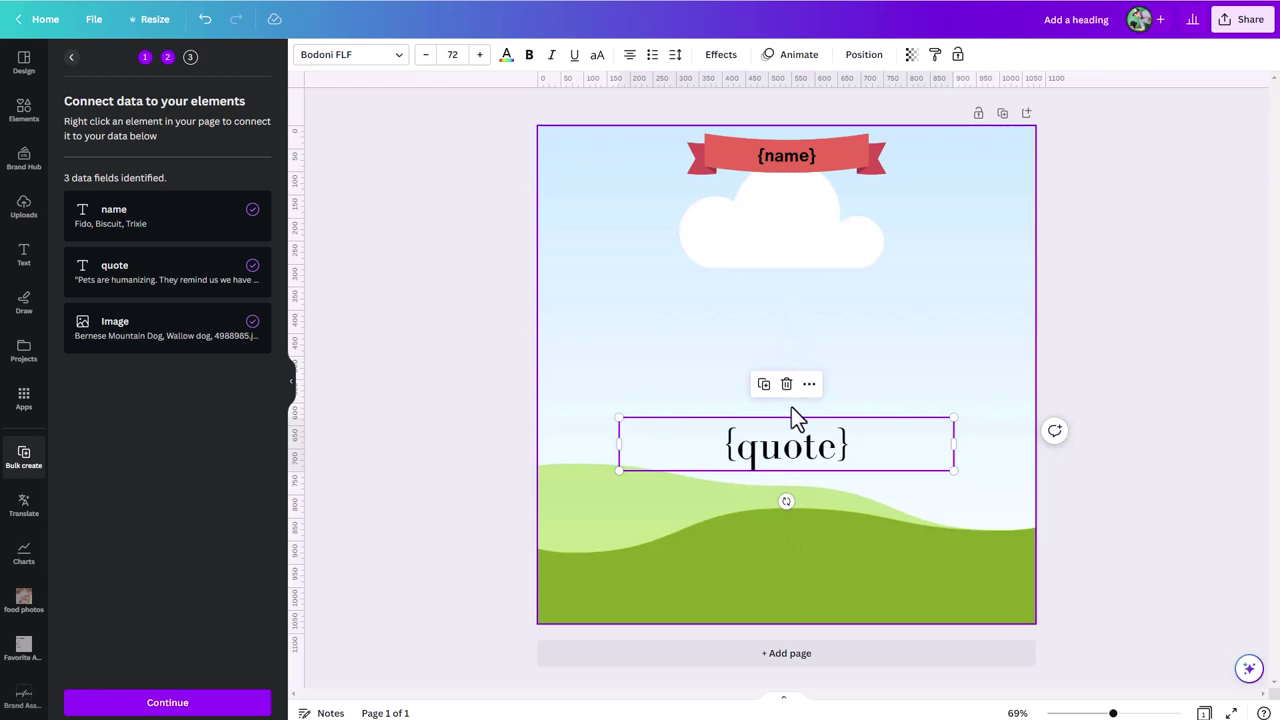
- Generate pages from only the first two data rows, Fido and Biscuit
left_click(676, 55)
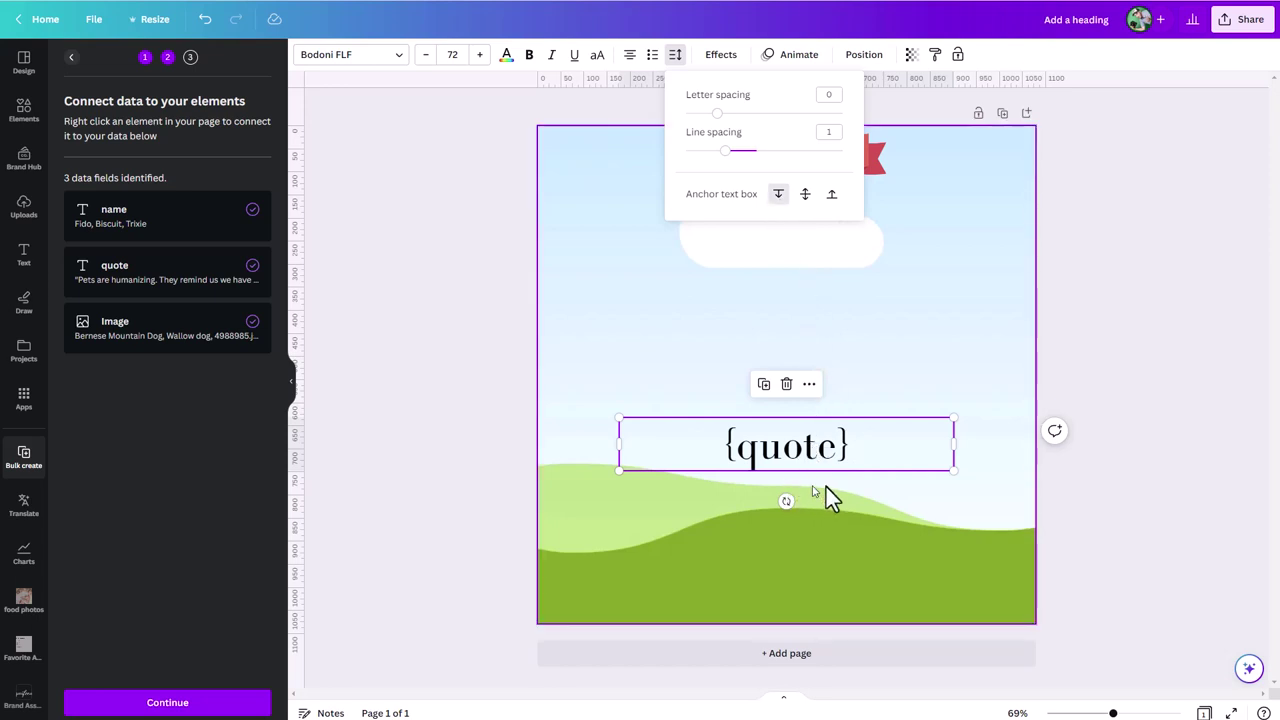
left_click(844, 307)
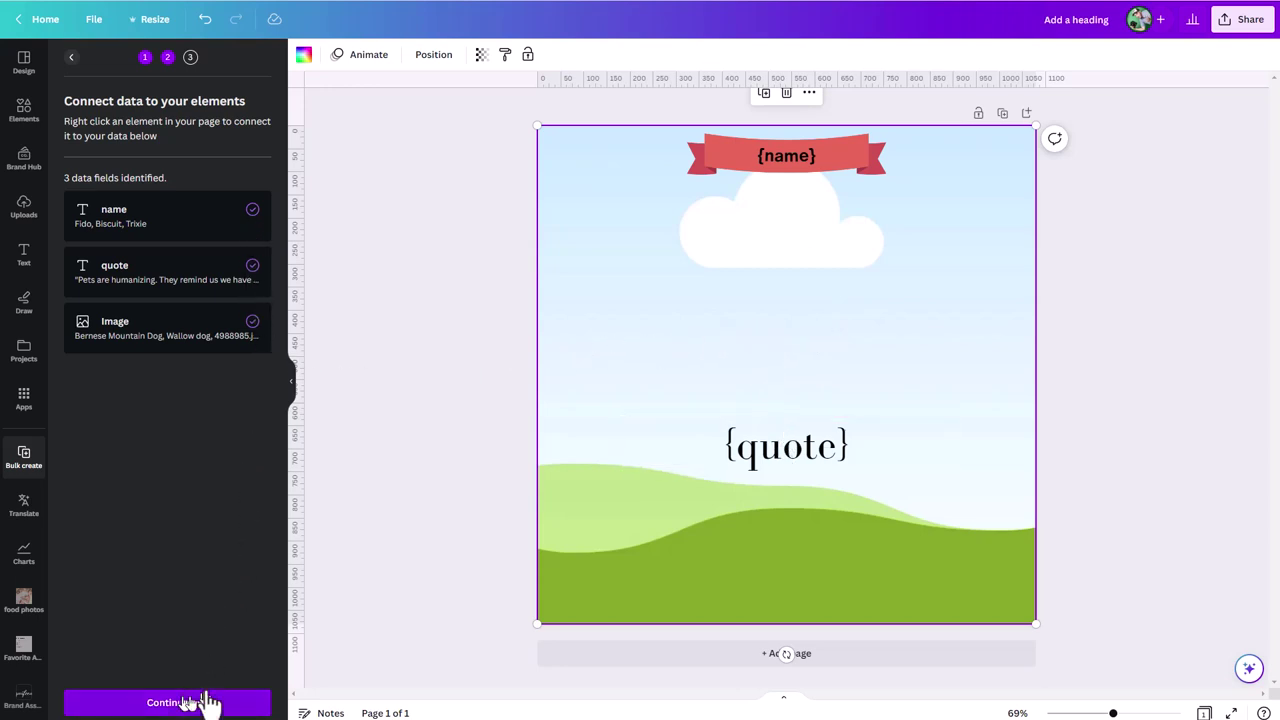
left_click(166, 703)
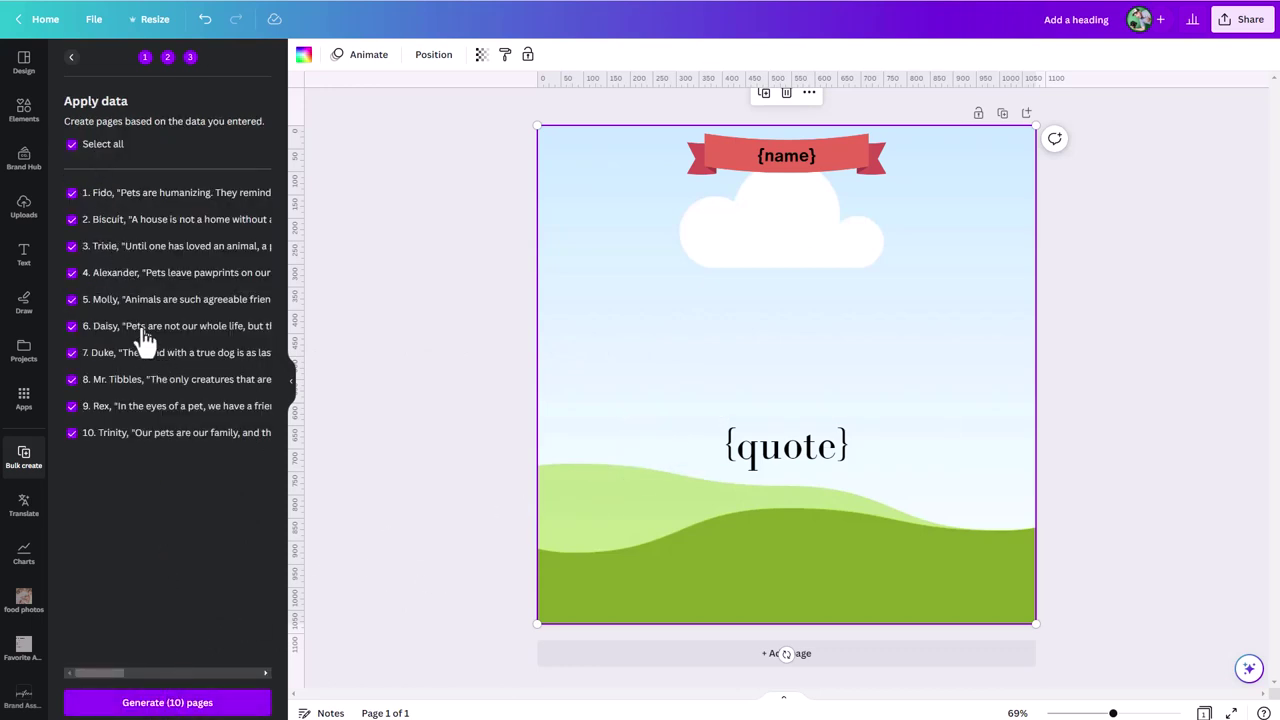
left_click(72, 146)
left_click(72, 194)
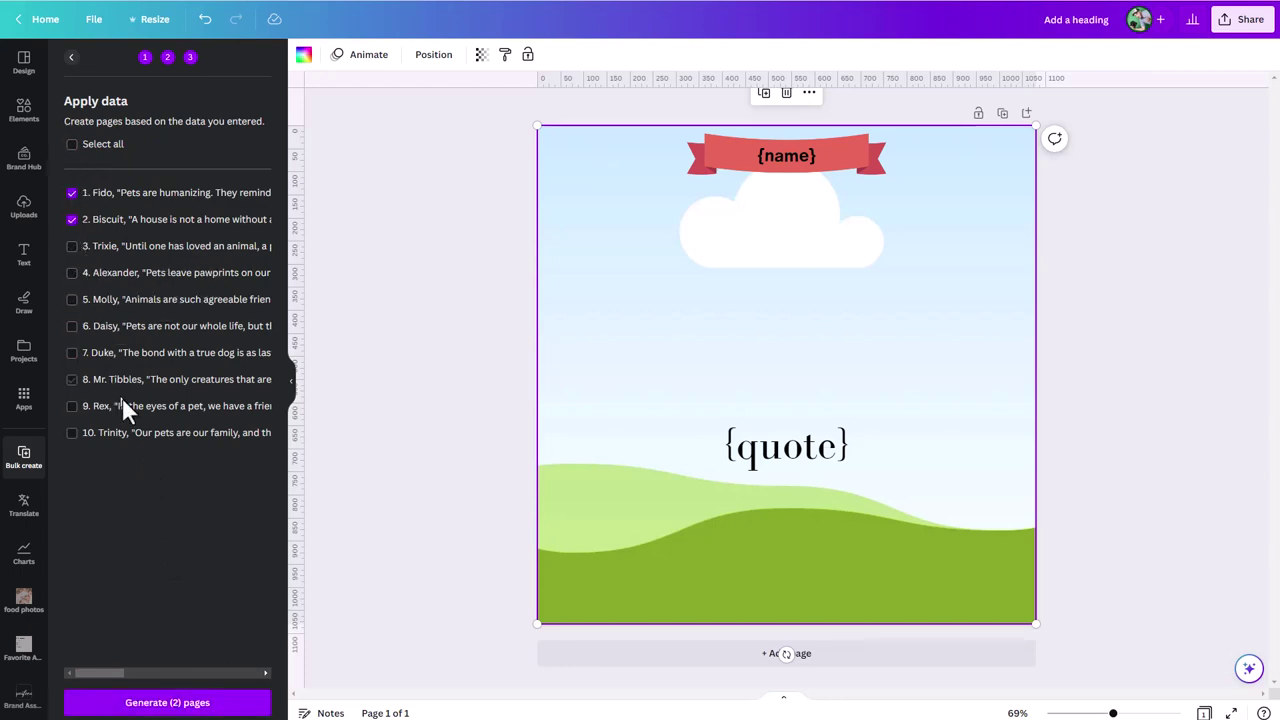
left_click(202, 705)
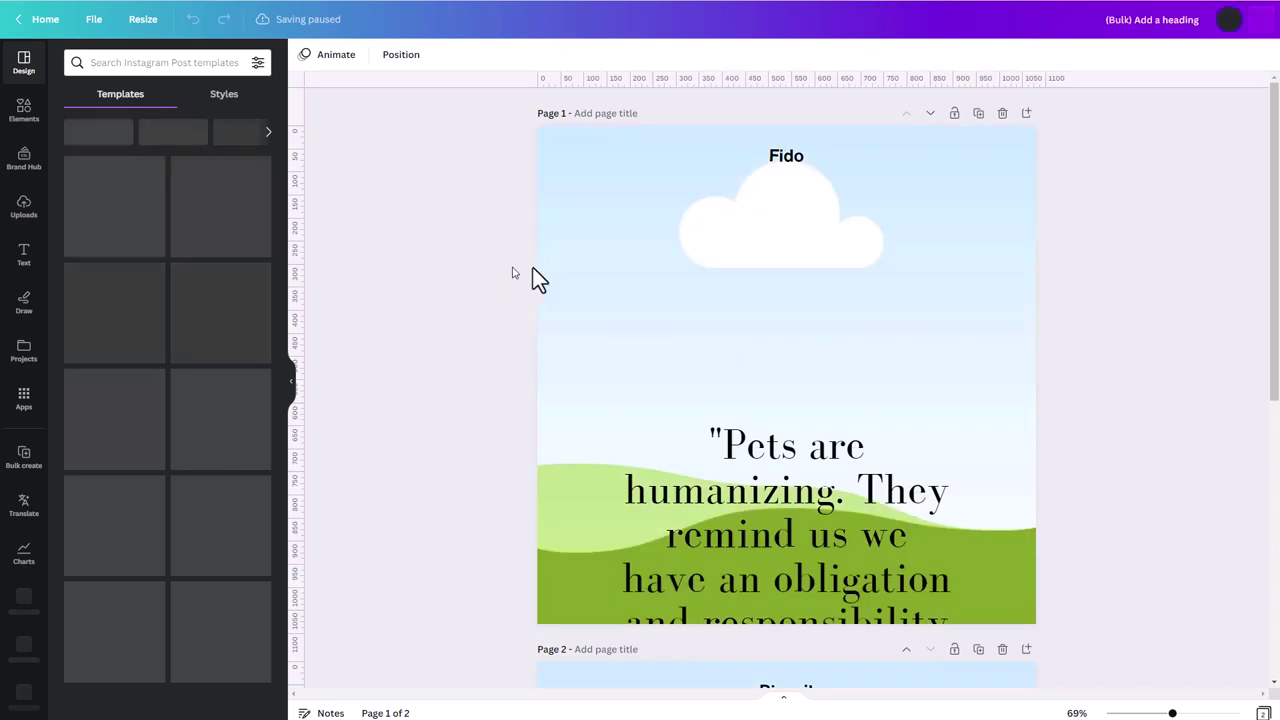
- Review how the photo, name and quote fit on the two generated pages
scroll(700, 380, "down", 1)
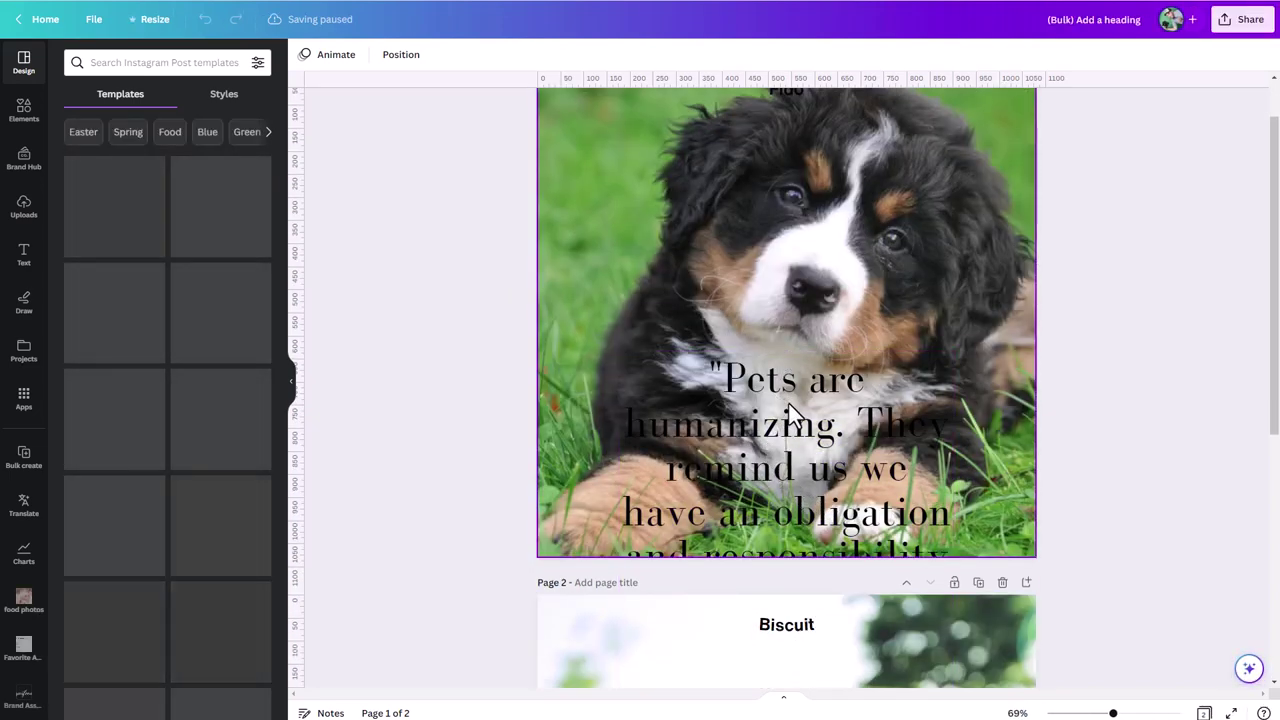
scroll(798, 430, "down", 3)
scroll(781, 434, "up", 2)
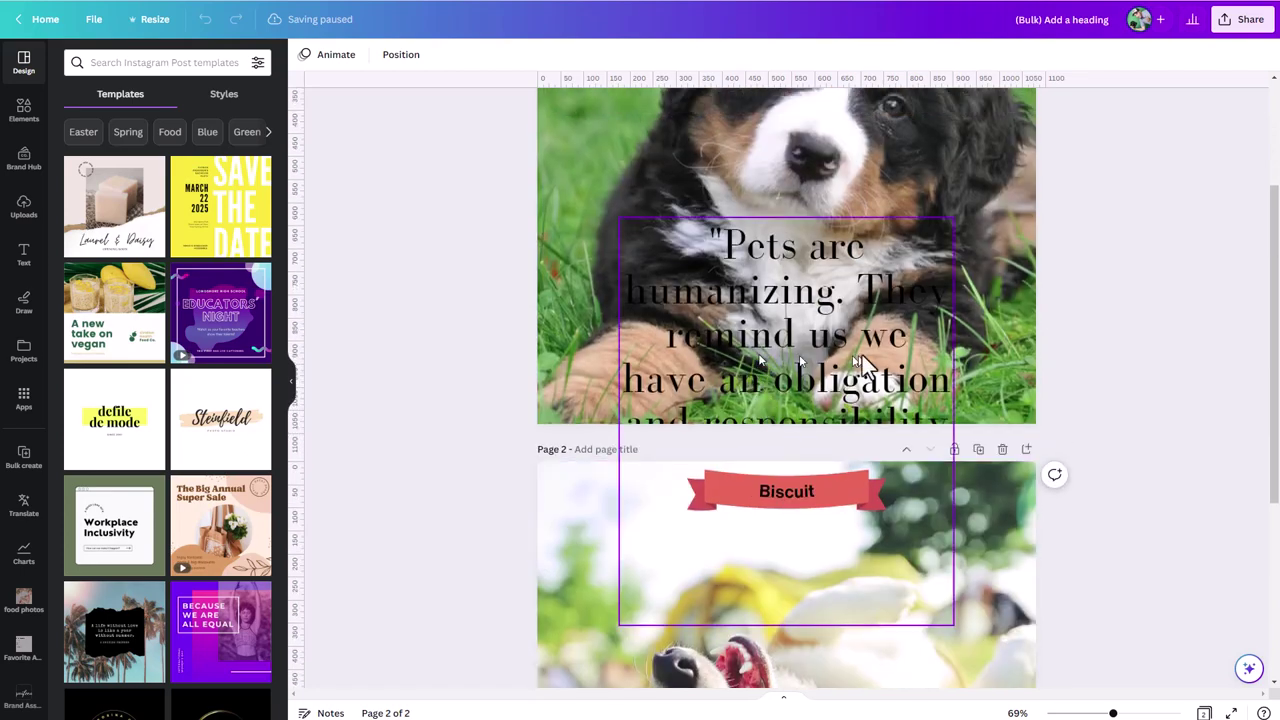
scroll(835, 423, "down", 4)
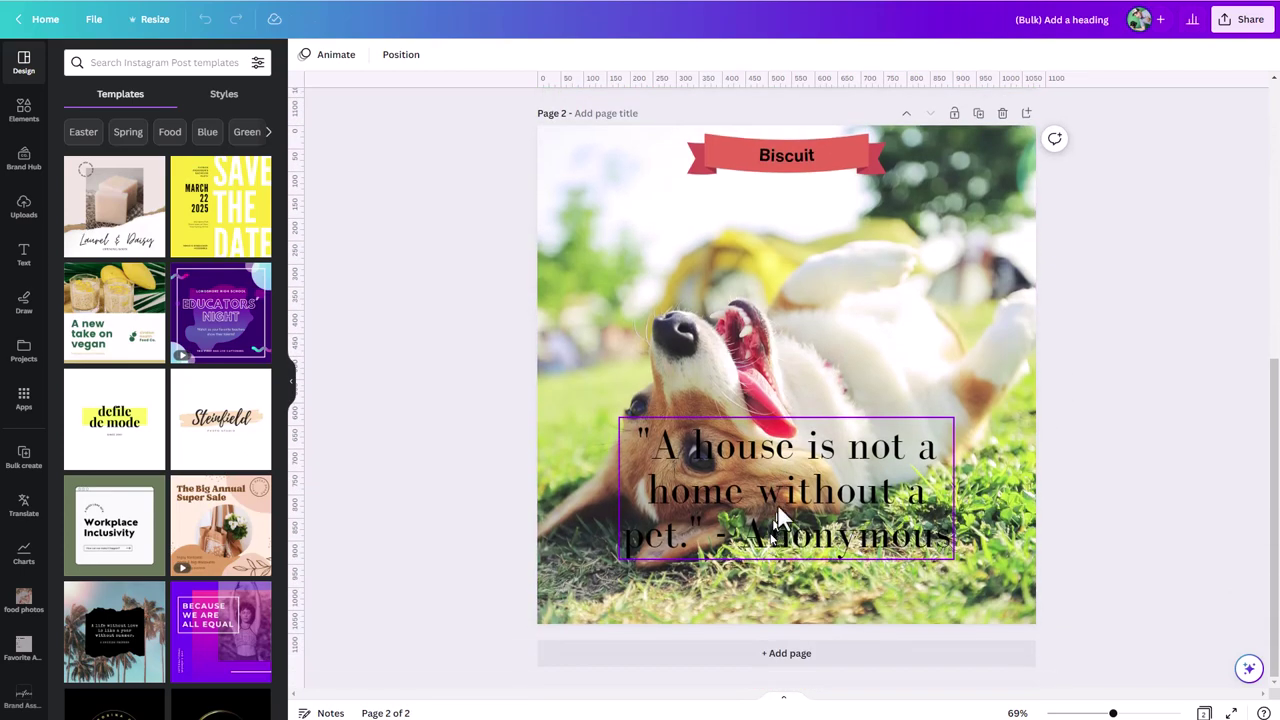
scroll(665, 222, "up", 3)
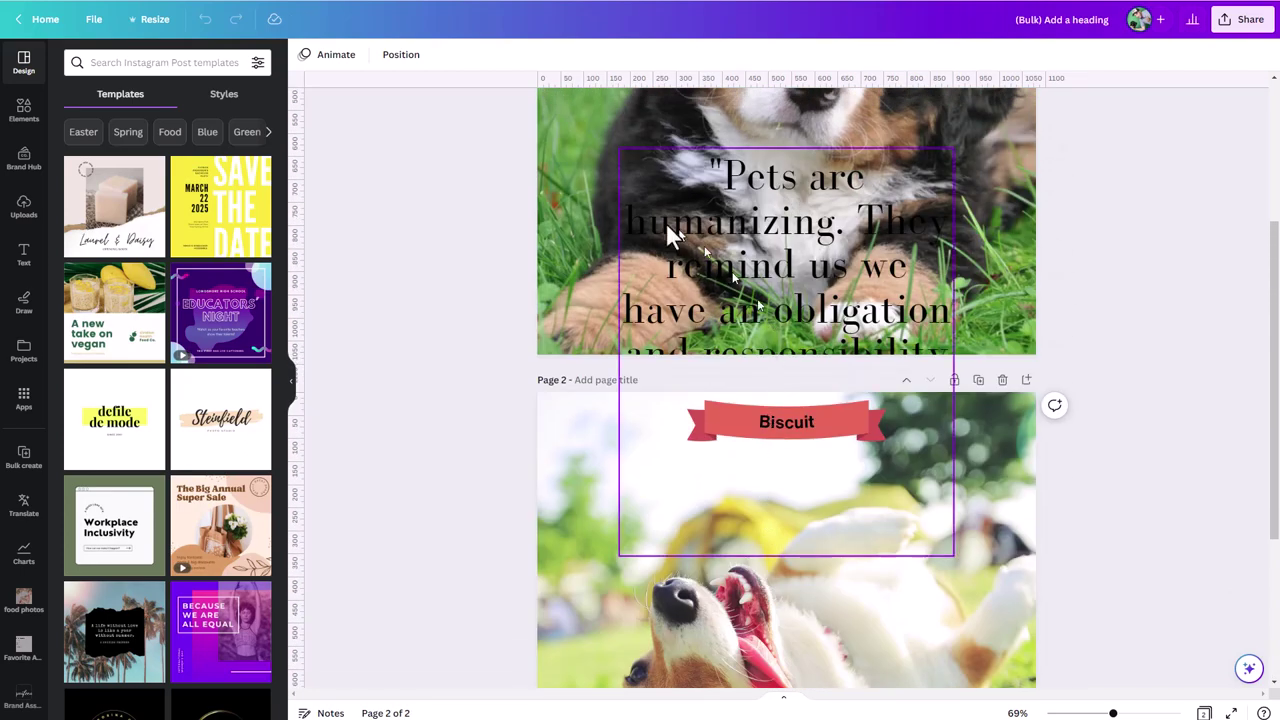
scroll(667, 226, "up", 2)
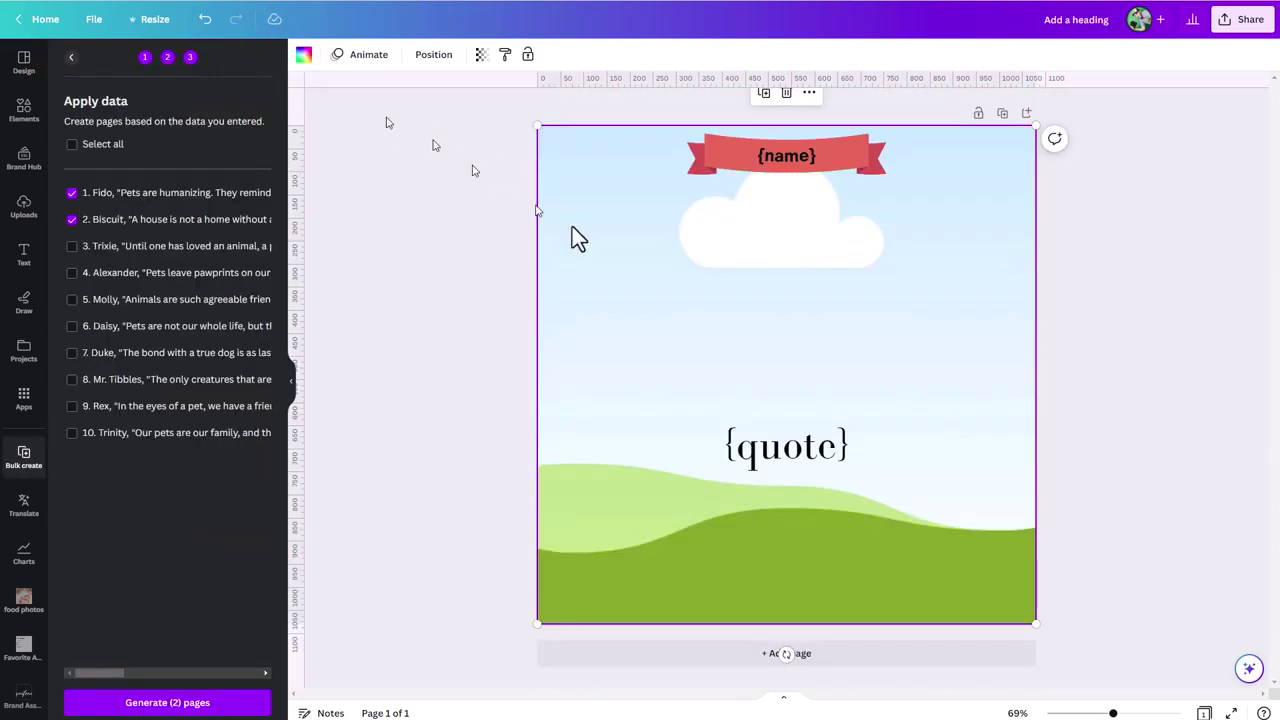
- Reduce the template's {quote} text to size 56 and widen its box on both sides to nearly the page width
left_click(787, 458)
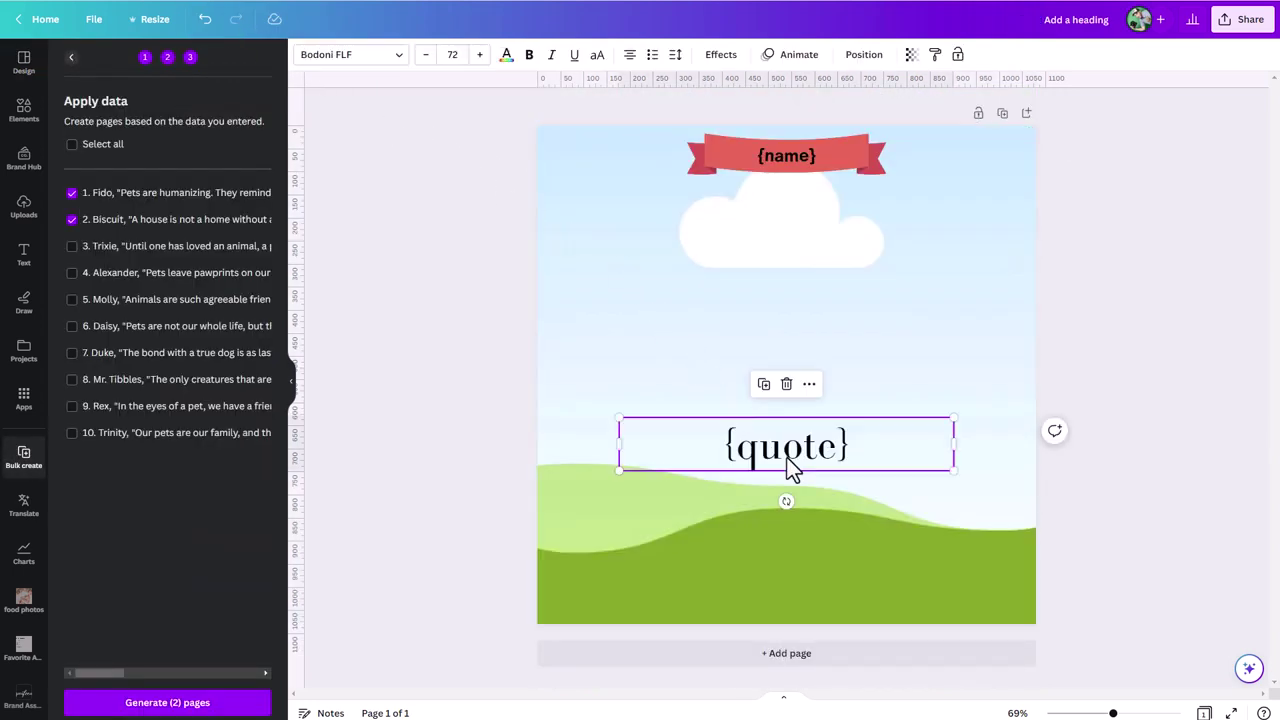
left_click(457, 62)
left_click(452, 277)
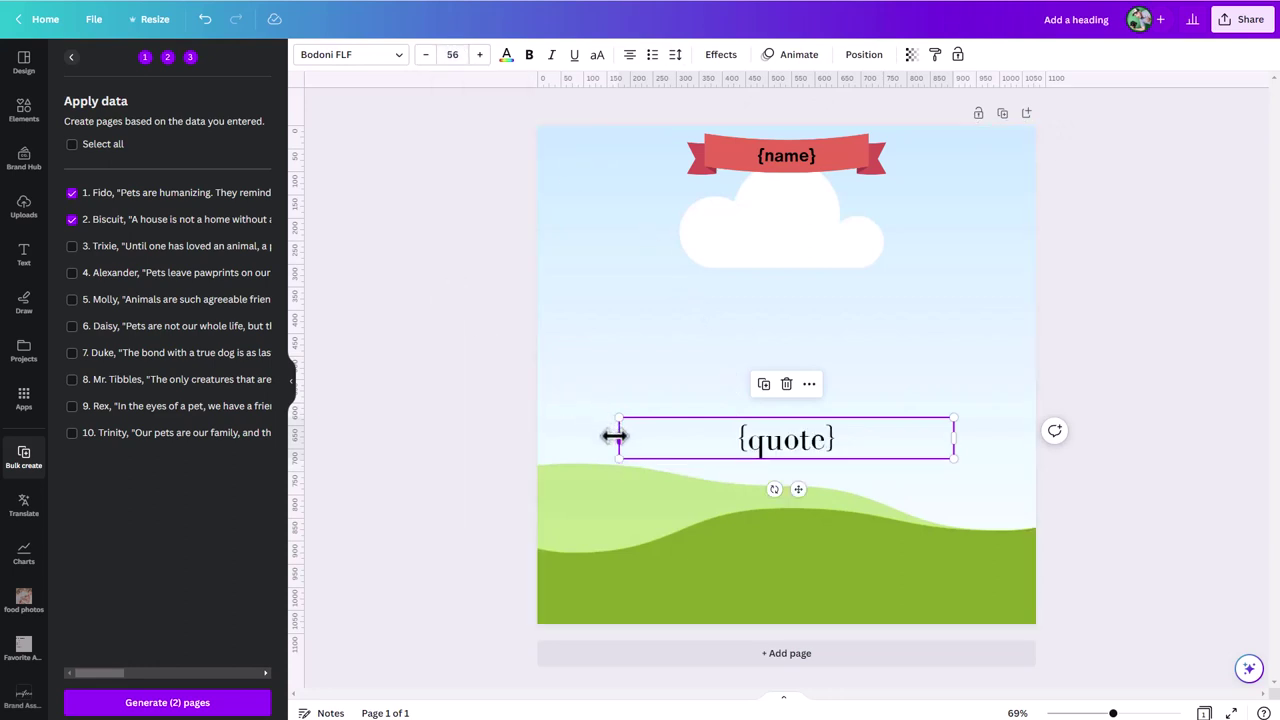
left_click_drag(601, 434, 566, 442)
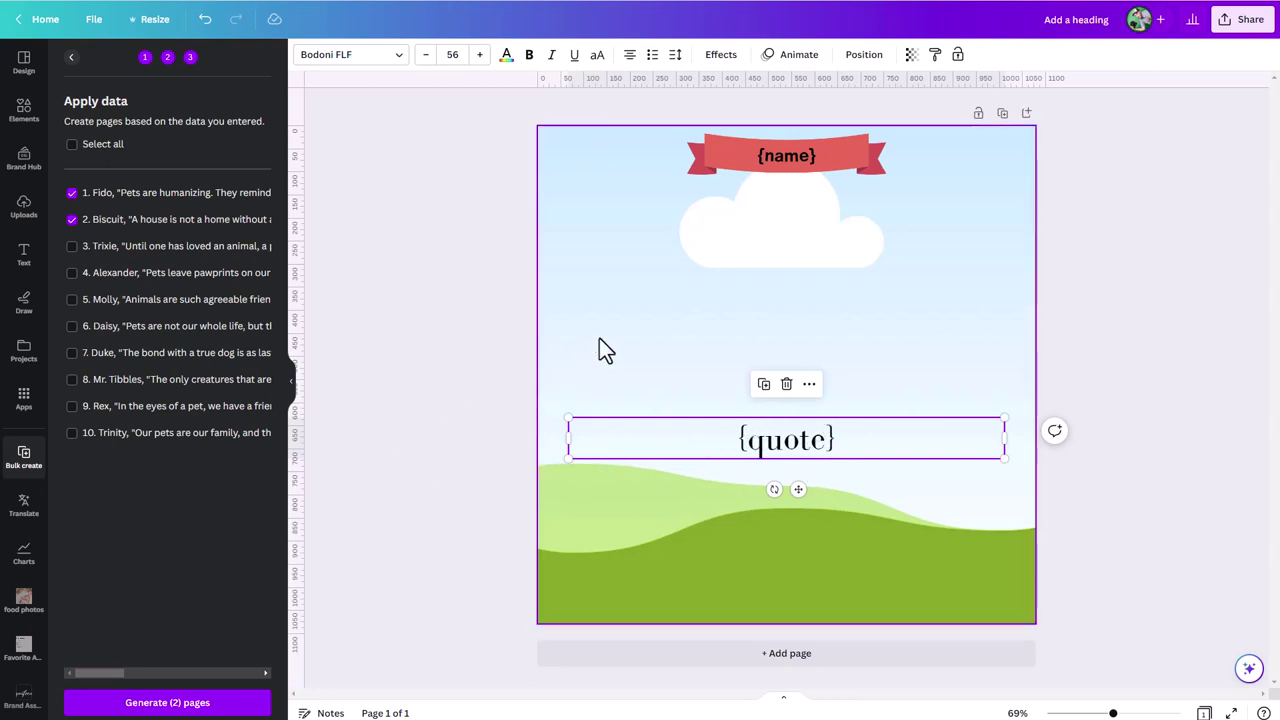
- Colour the {quote} text white and move its box slightly down onto the edge of the hills
double_click(752, 450)
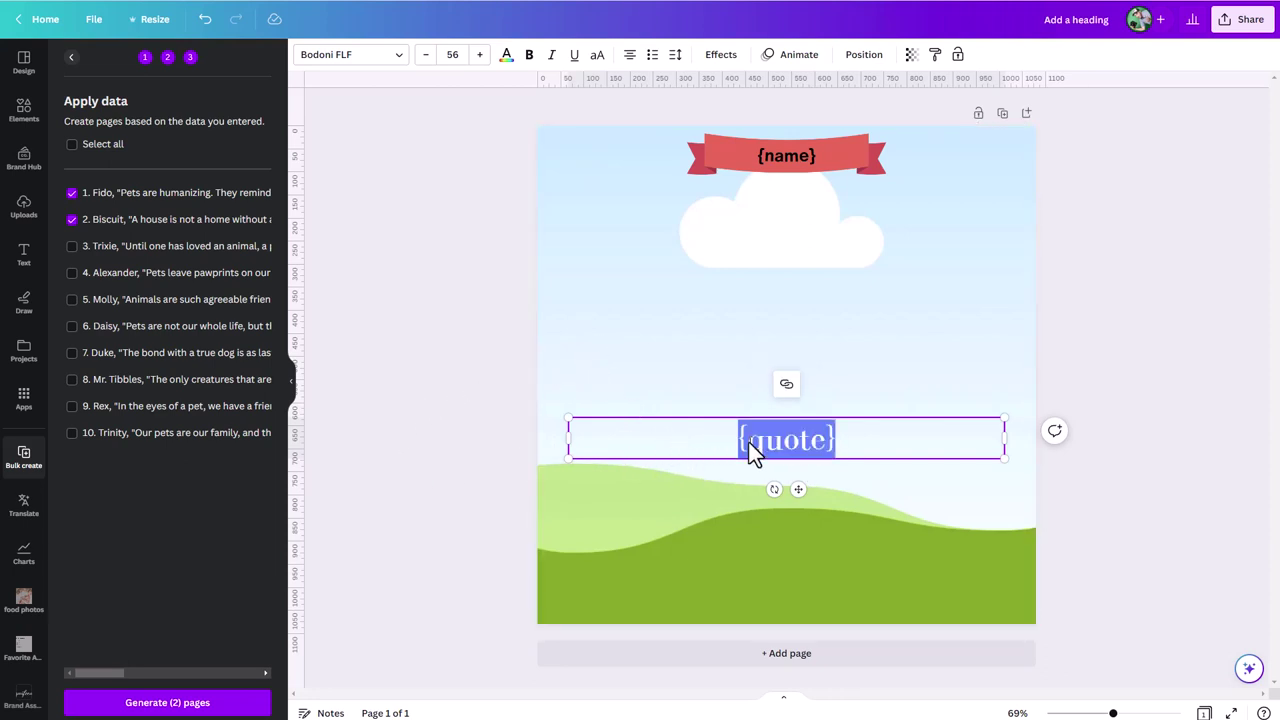
left_click(507, 62)
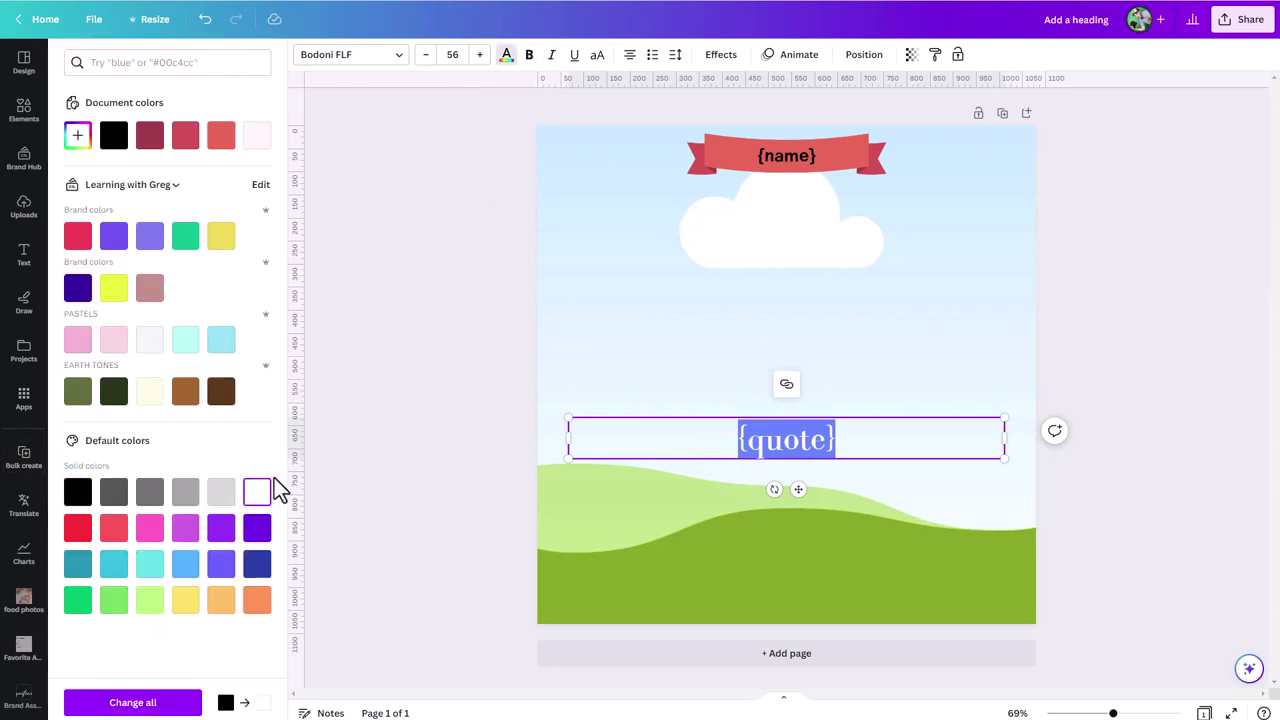
left_click(408, 459)
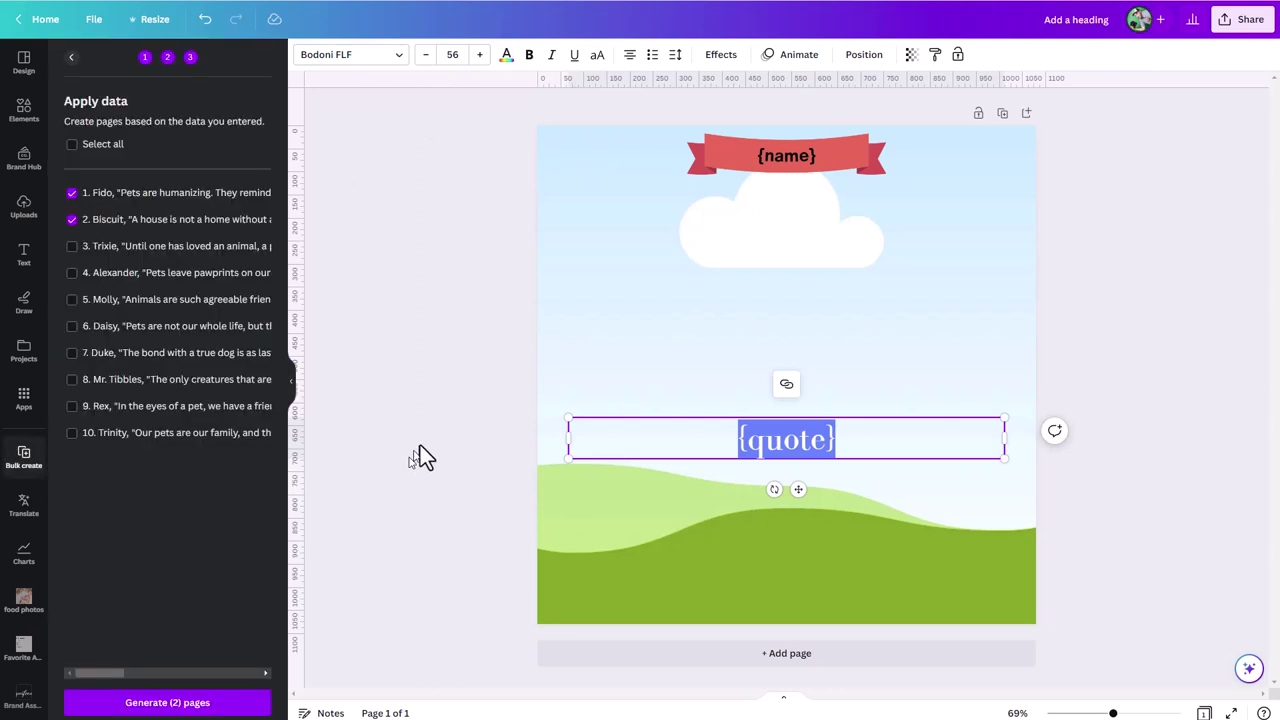
left_click(620, 385)
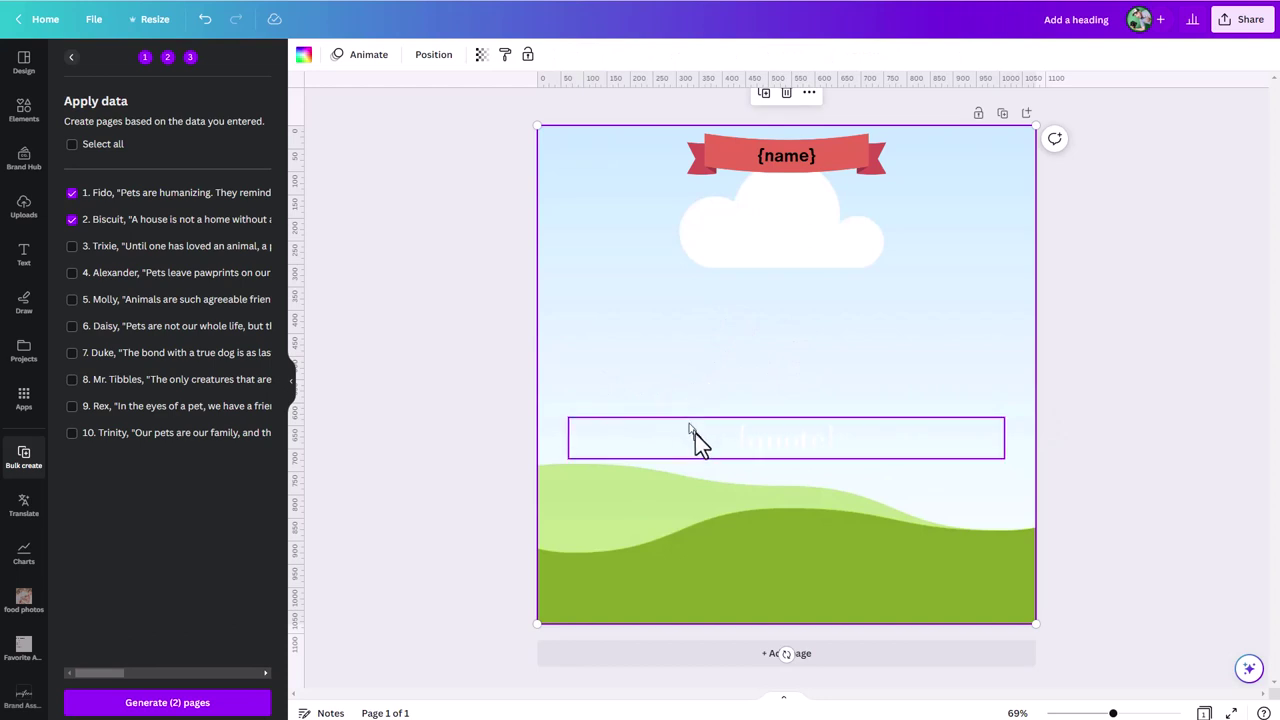
left_click(754, 460)
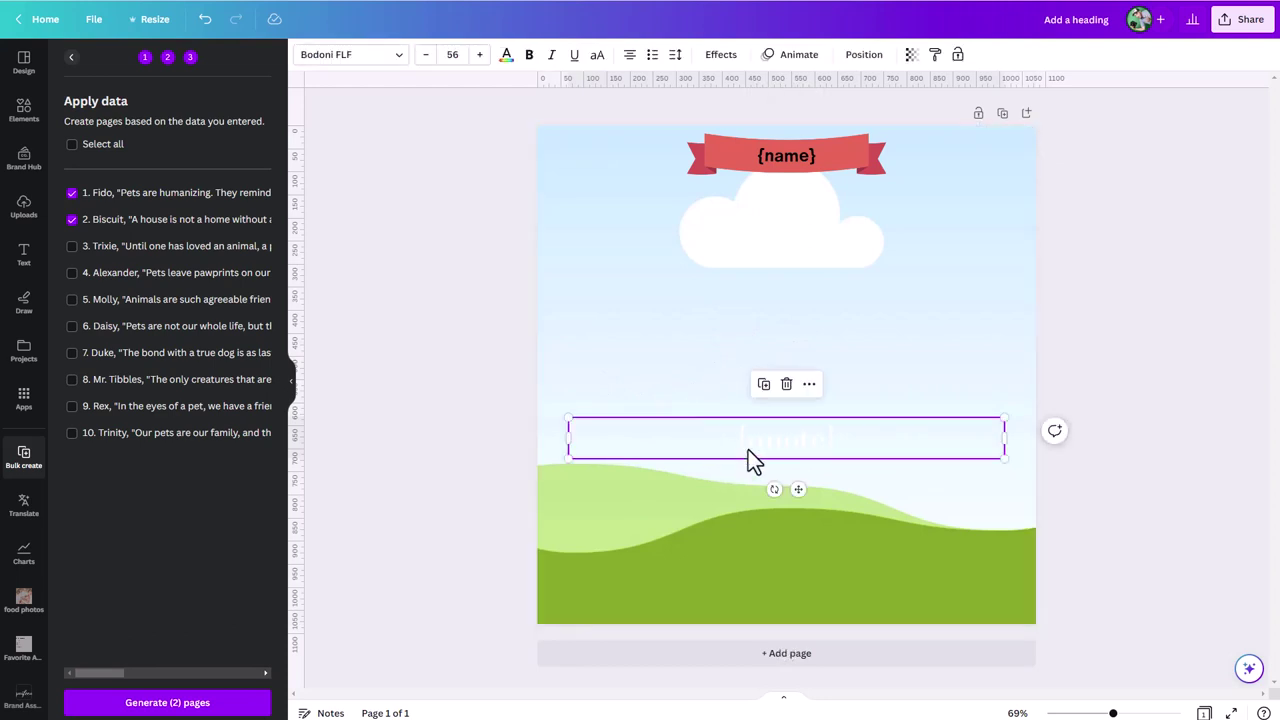
left_click_drag(748, 450, 738, 469)
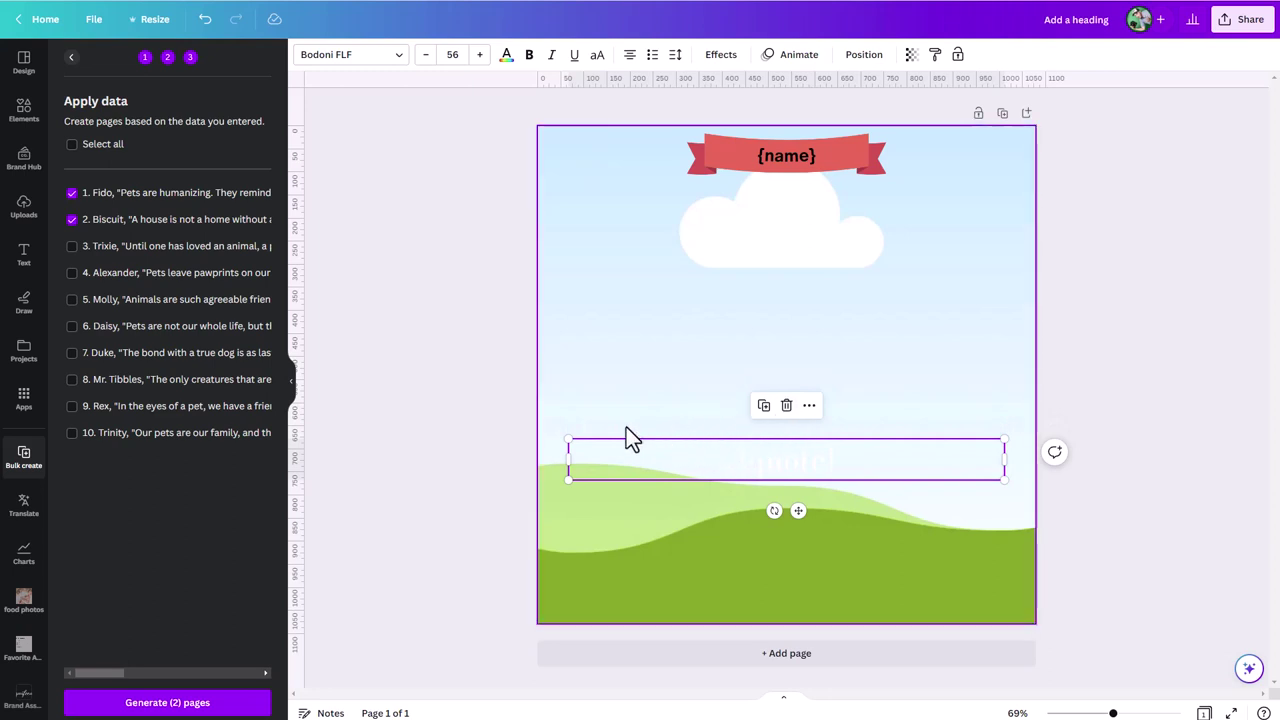
- Add a rectangle behind the {quote} text and stretch it across the full width of the page's lower half
left_click(611, 537)
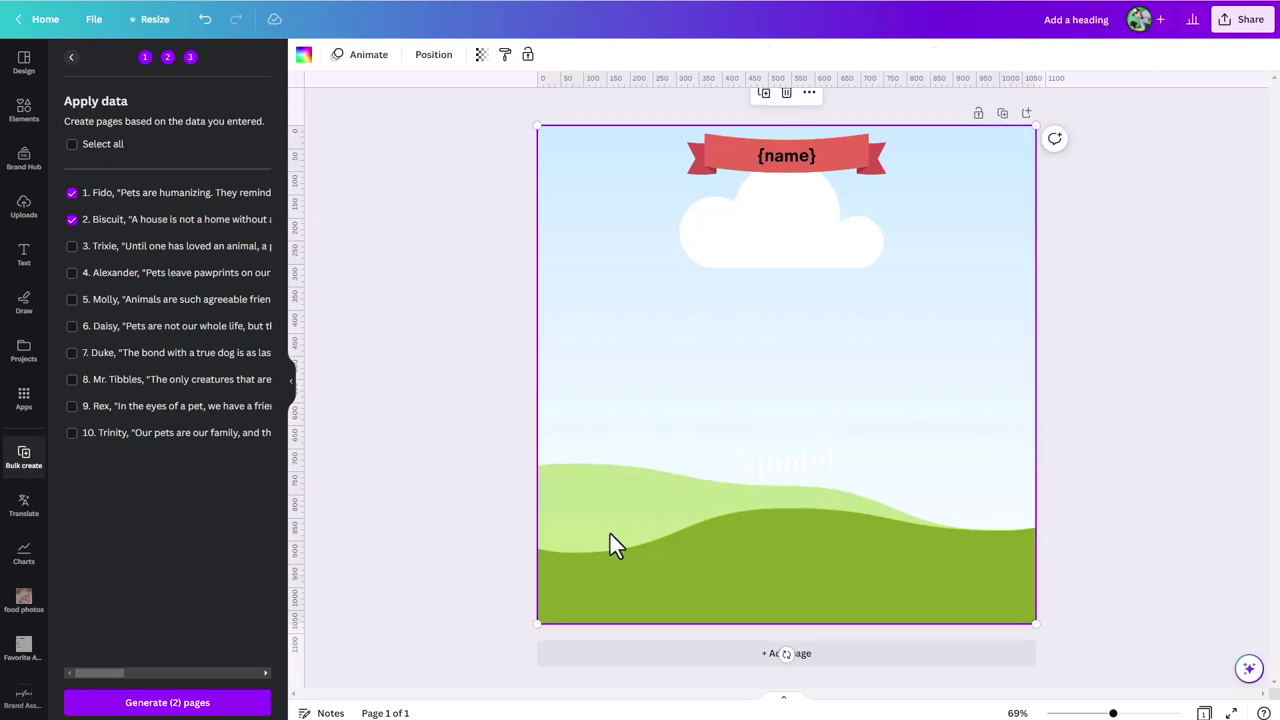
key("r")
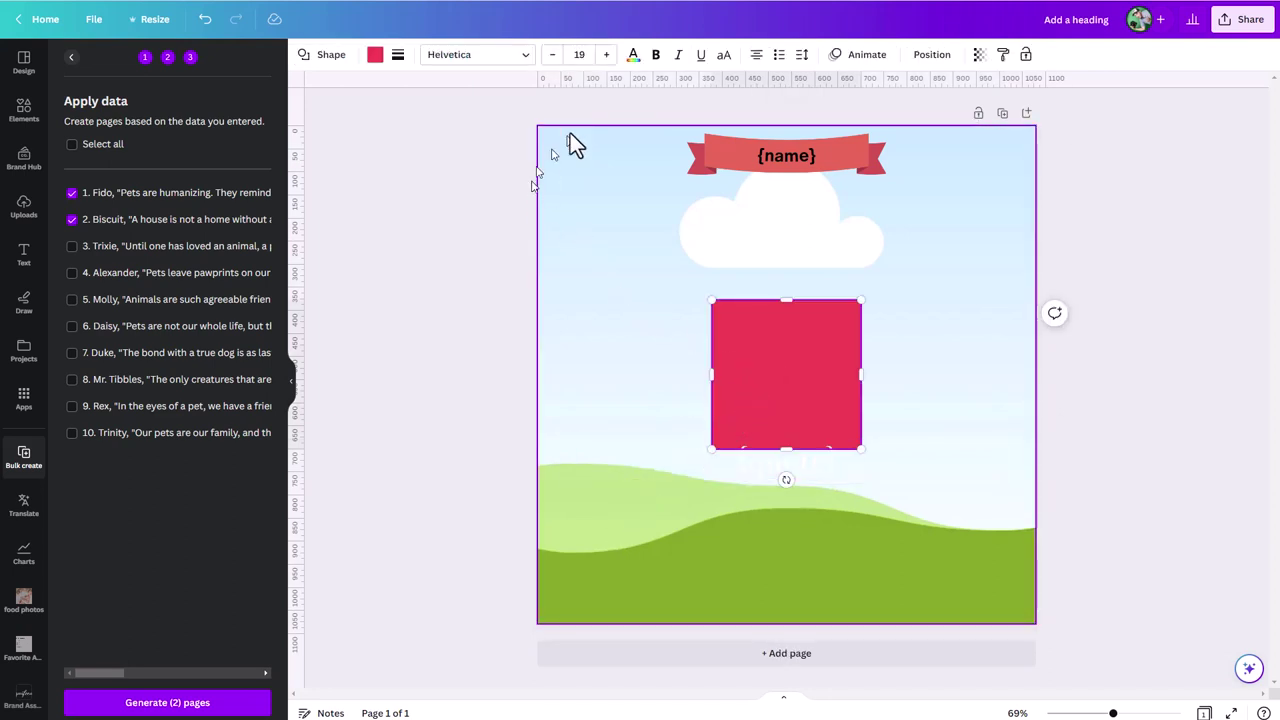
left_click_drag(749, 380, 724, 427)
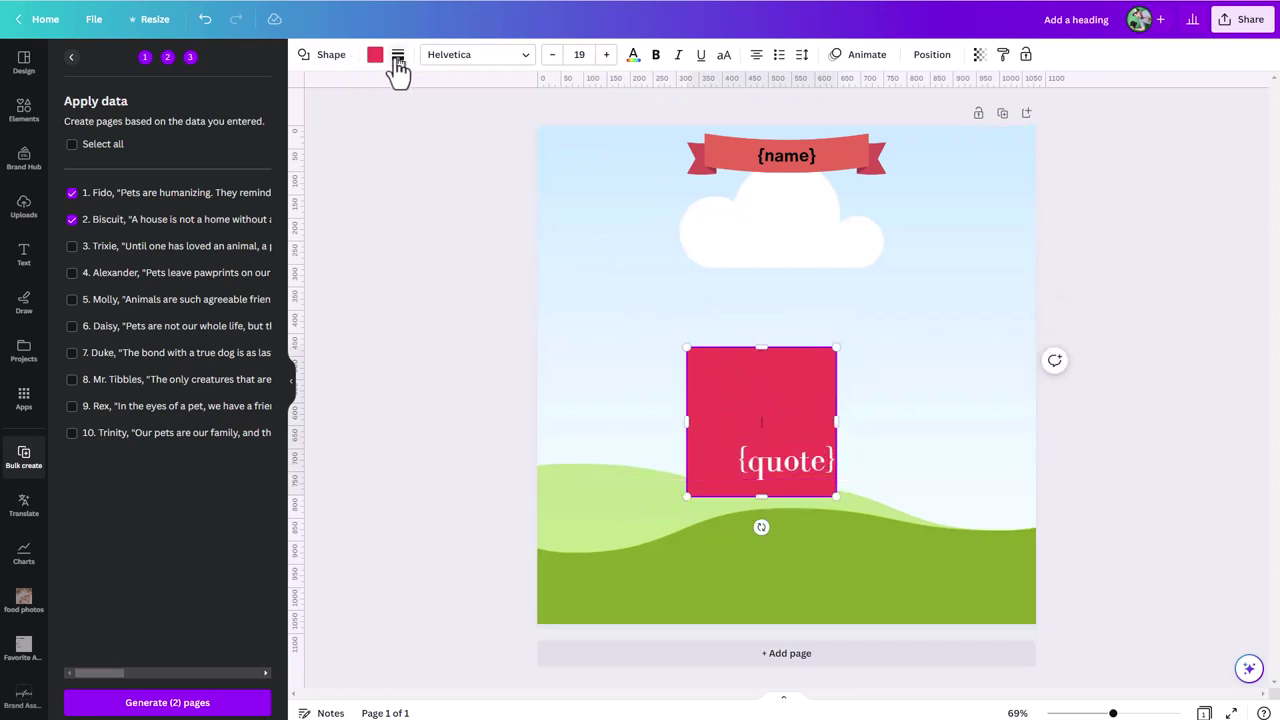
left_click(922, 58)
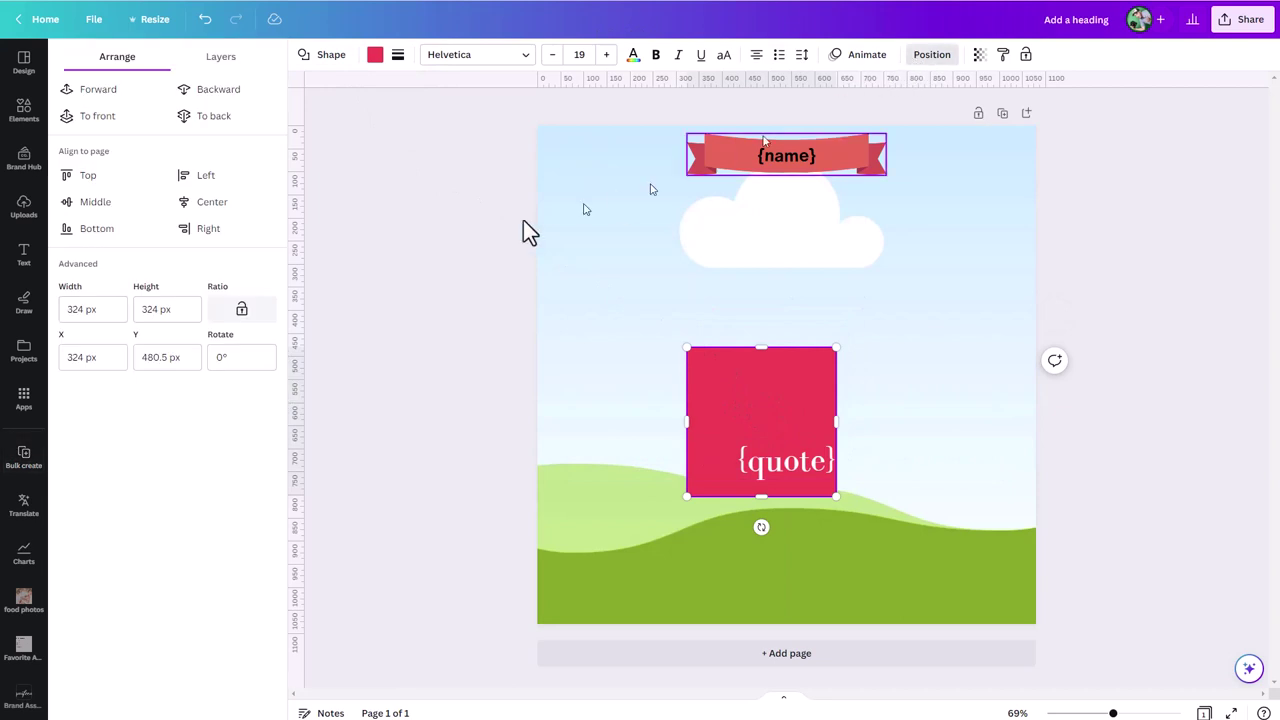
left_click(211, 62)
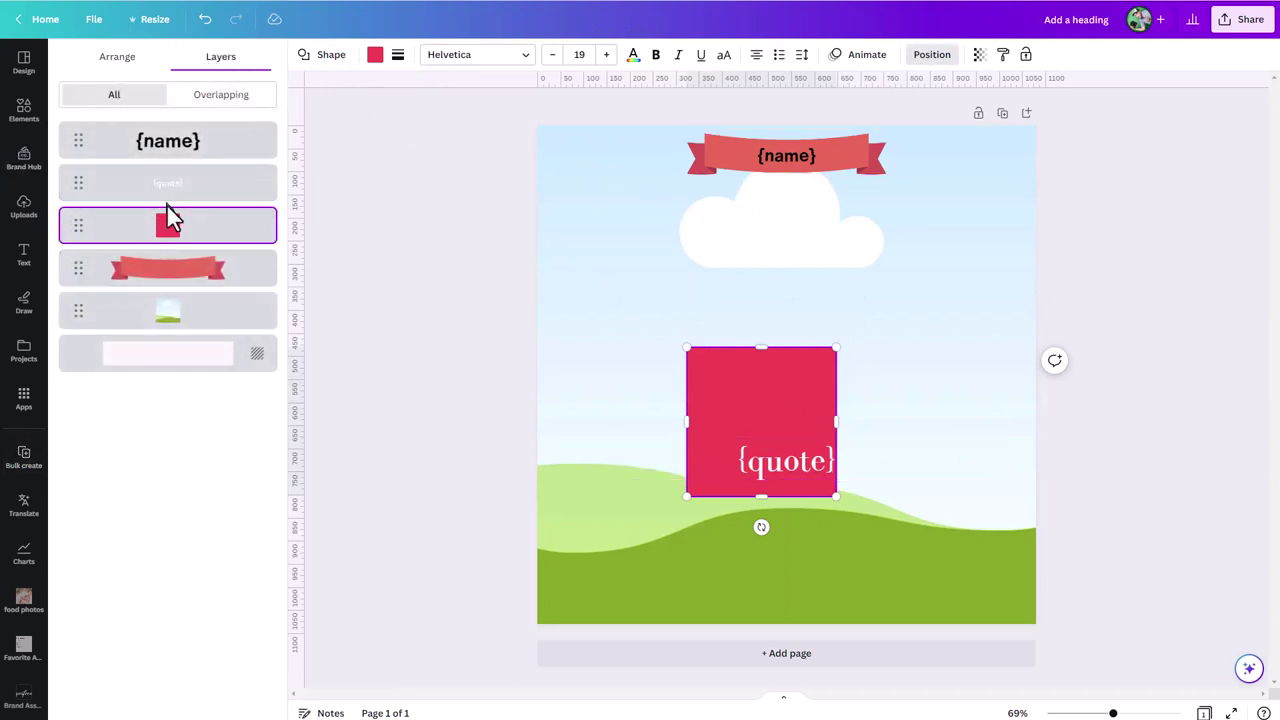
left_click_drag(730, 391, 582, 515)
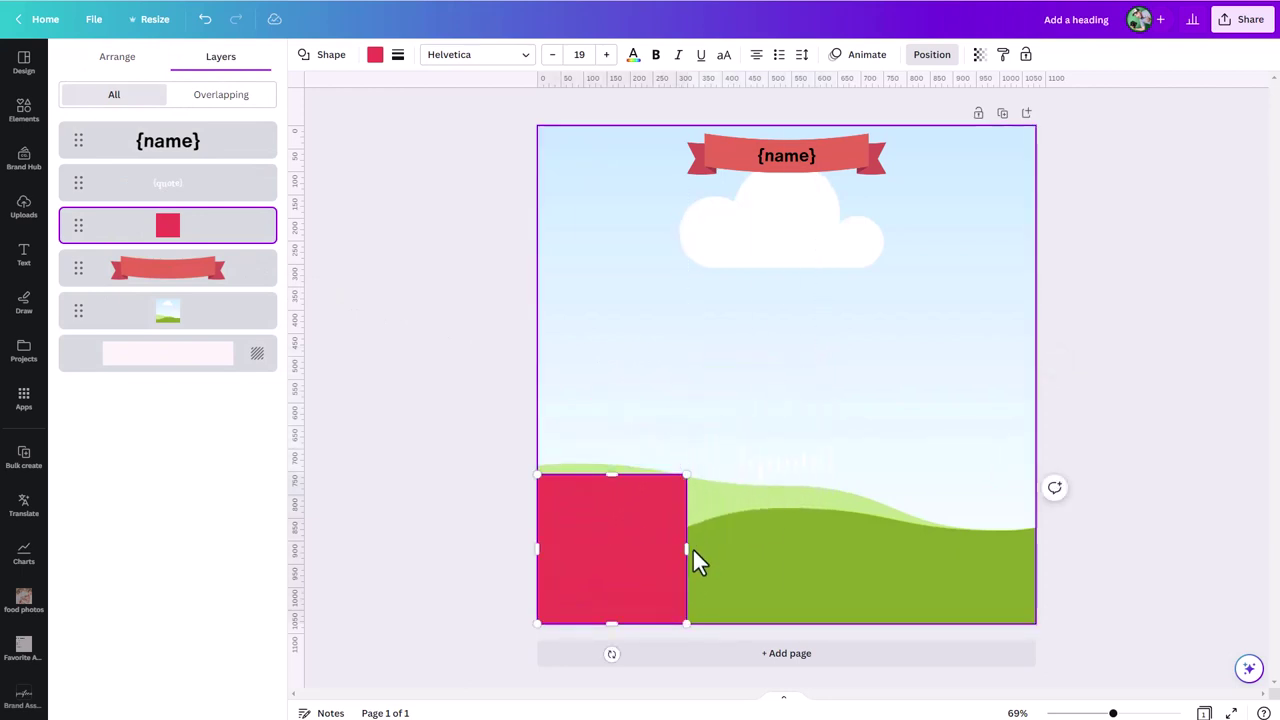
left_click_drag(685, 548, 1030, 594)
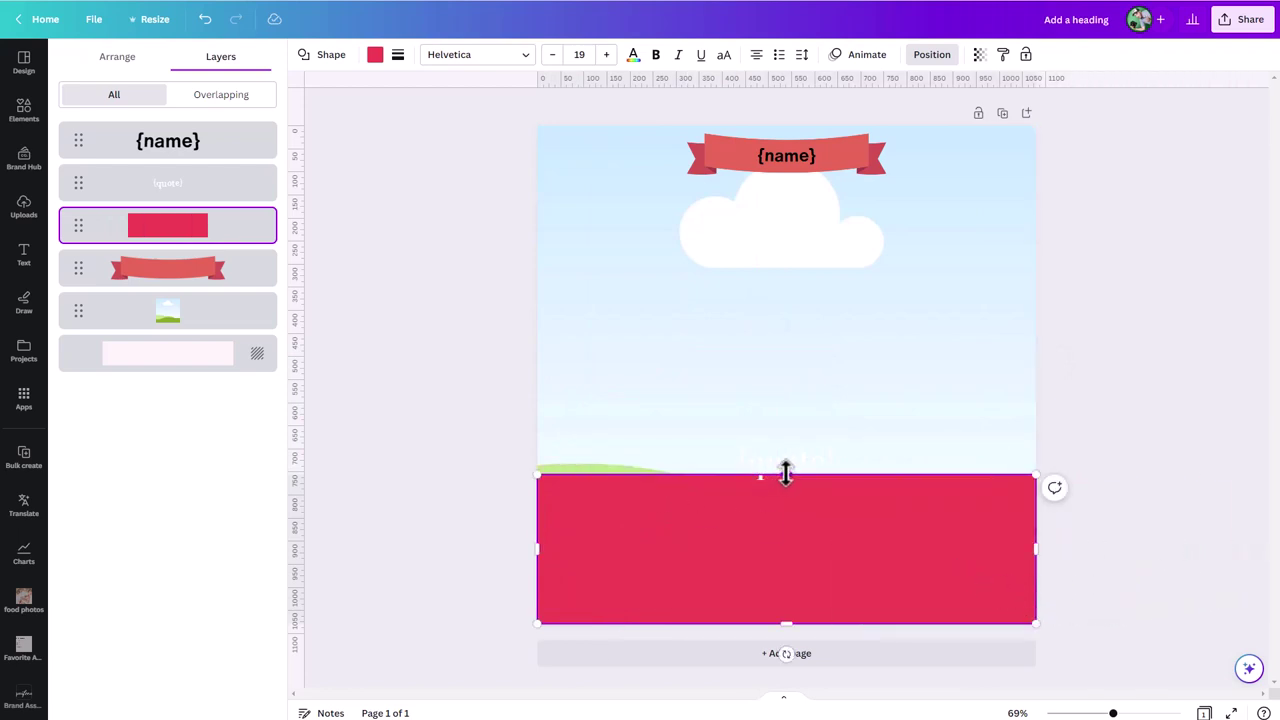
left_click_drag(786, 474, 765, 371)
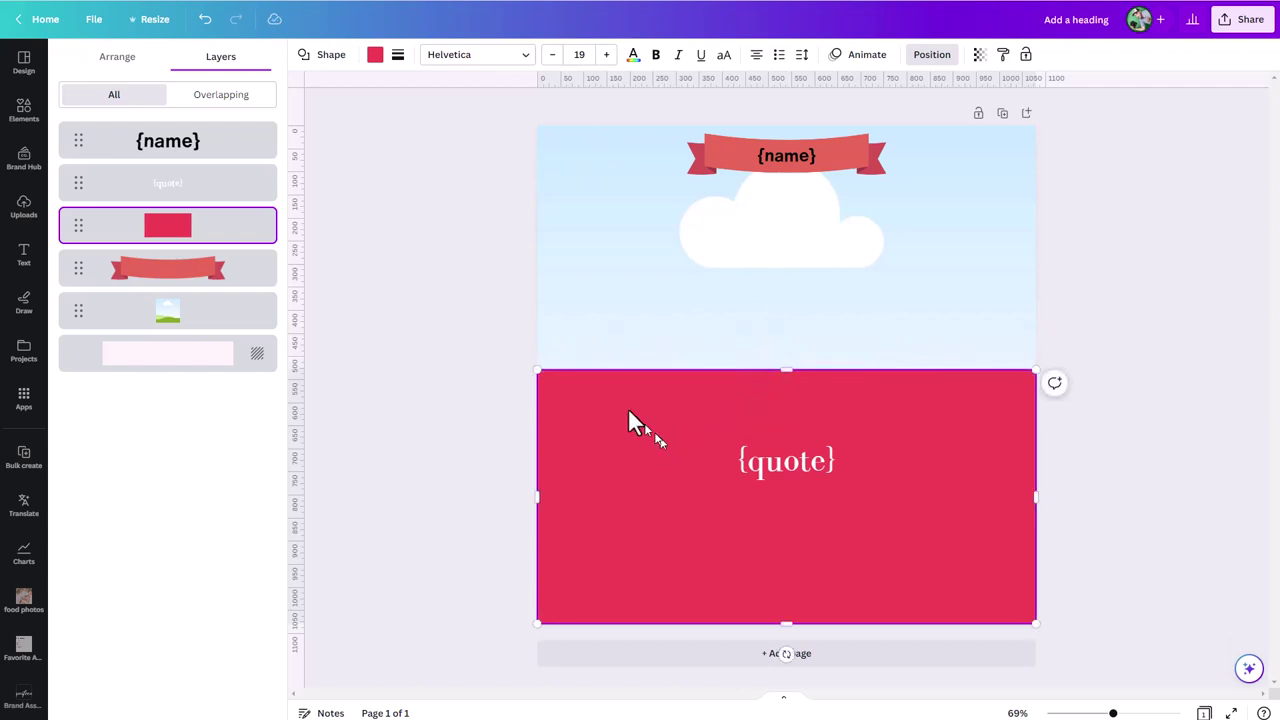
- Fill the rectangle with a gradient from black to #555555 at 0% opacity
left_click(374, 56)
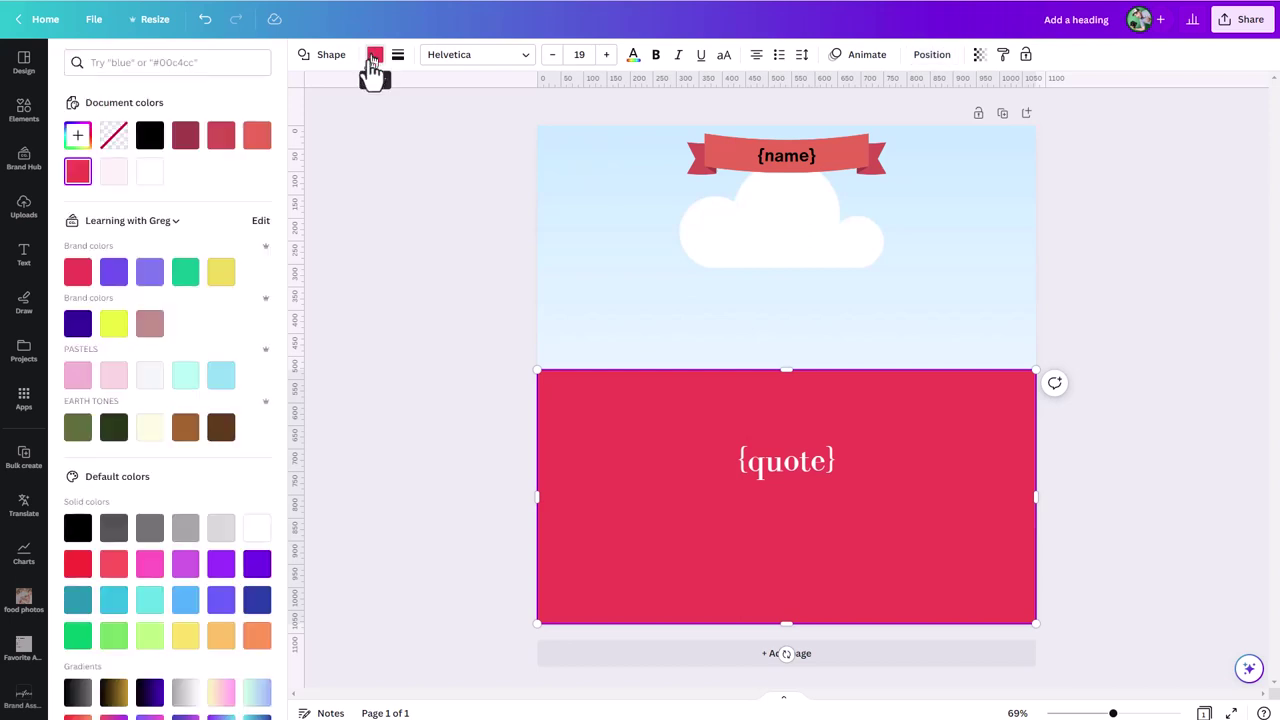
left_click(149, 136)
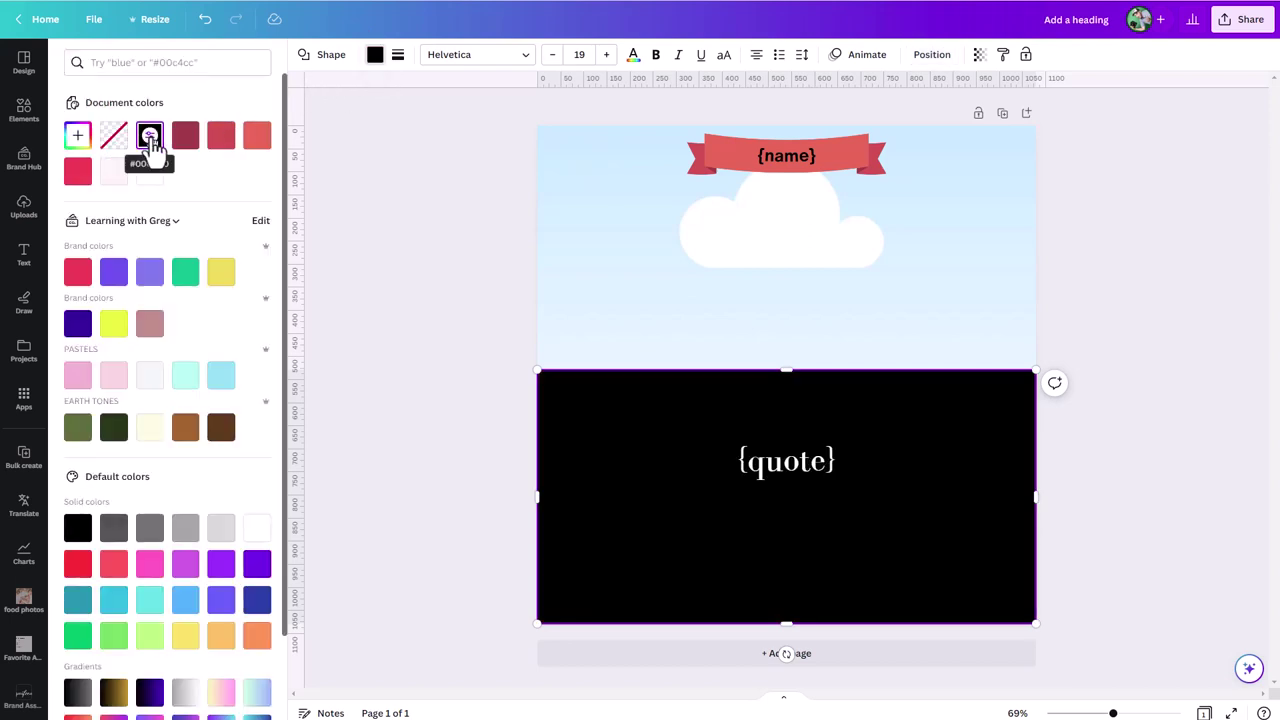
left_click(149, 136)
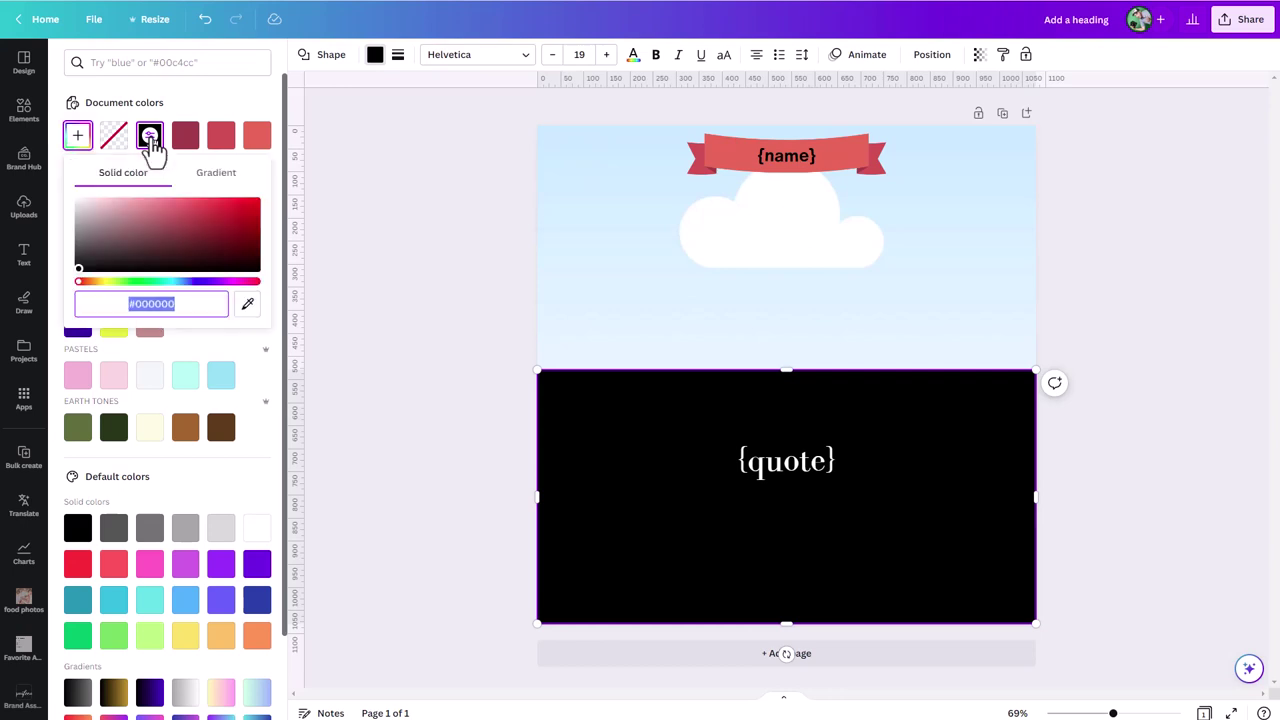
left_click(216, 178)
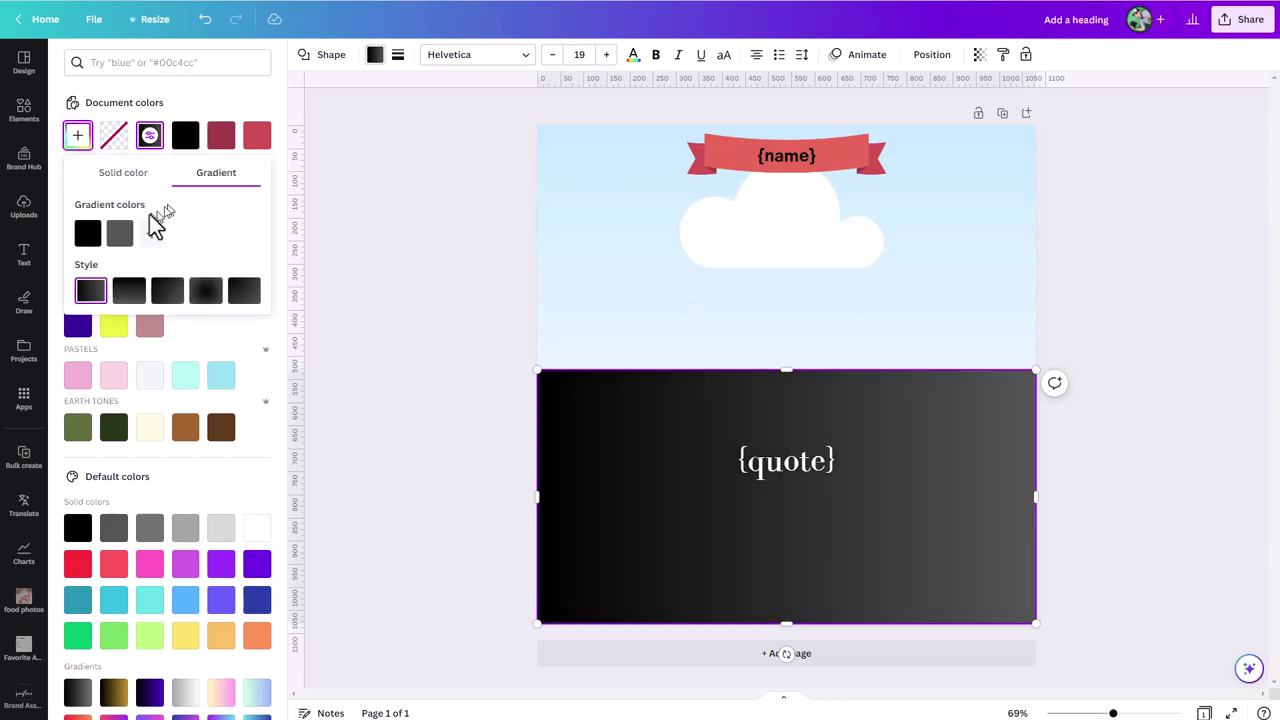
left_click(122, 238)
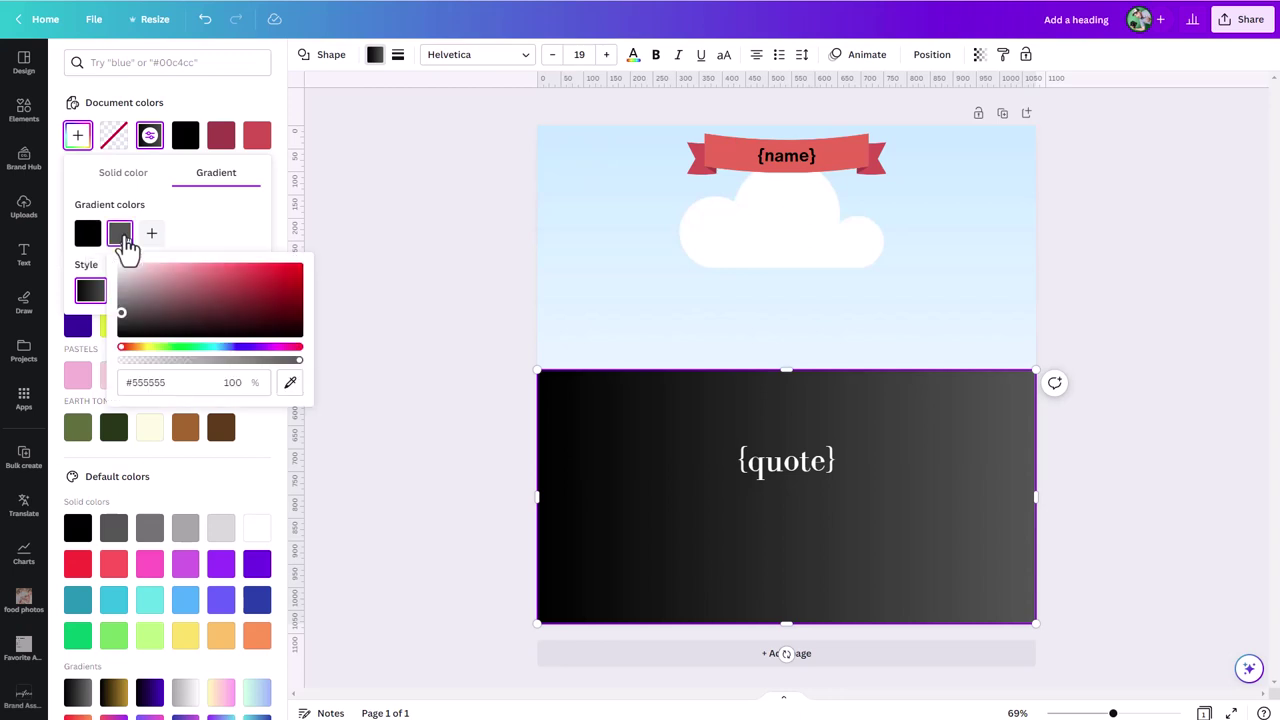
left_click_drag(285, 365, 63, 383)
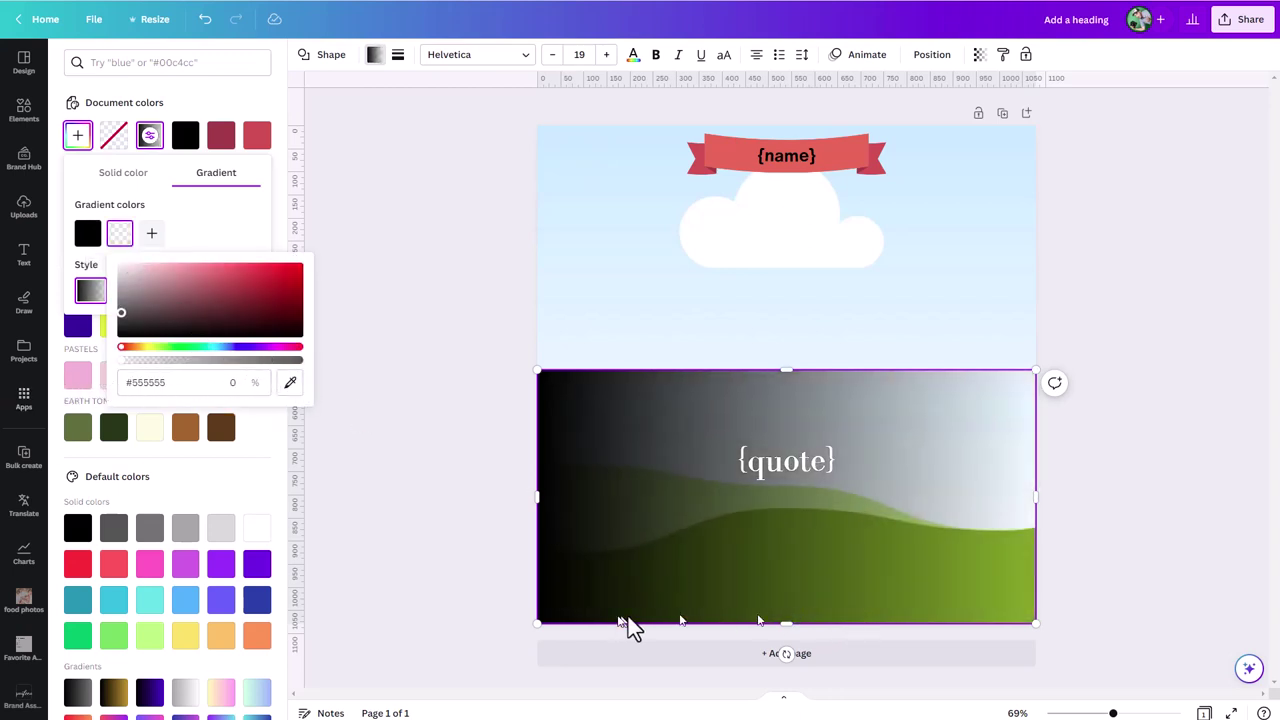
- Rotate the gradient rectangle 90 degrees with its black side down and refit it across the full width of the page's lower half
left_click_drag(783, 653, 786, 504)
left_click_drag(803, 518, 824, 499)
left_click_drag(846, 554, 823, 491)
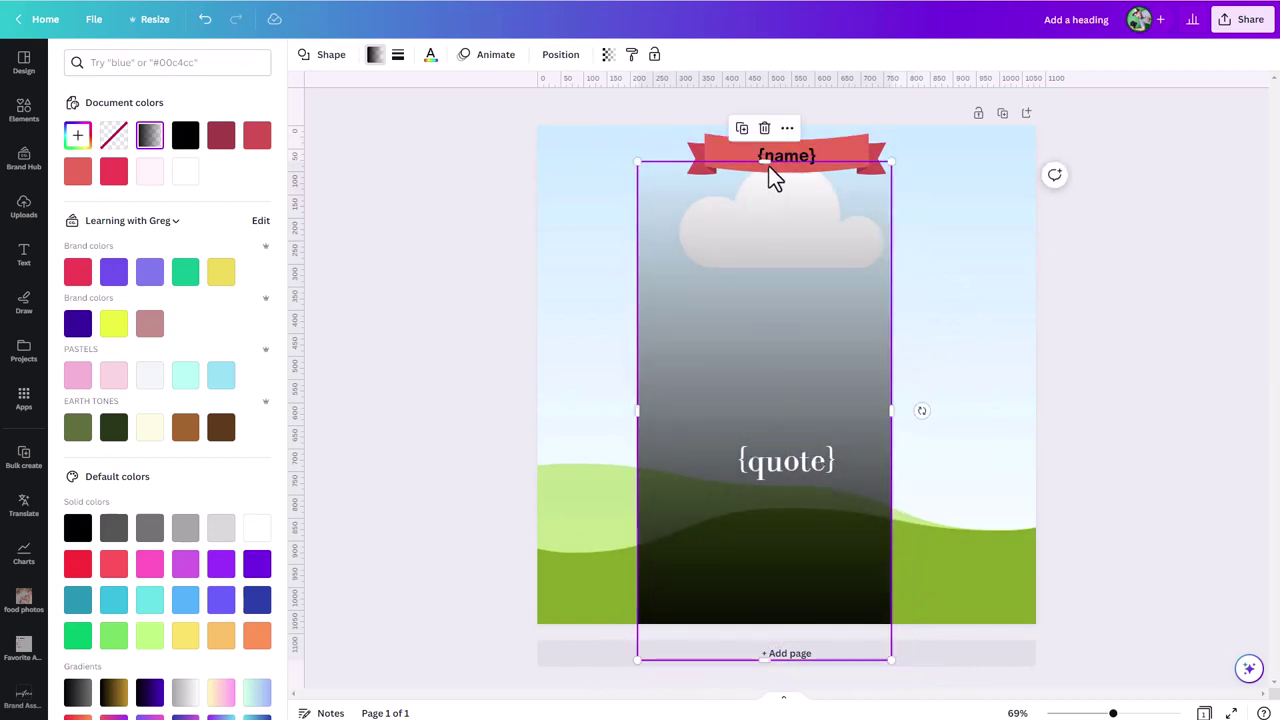
left_click_drag(738, 350, 734, 392)
left_click_drag(686, 500, 529, 500)
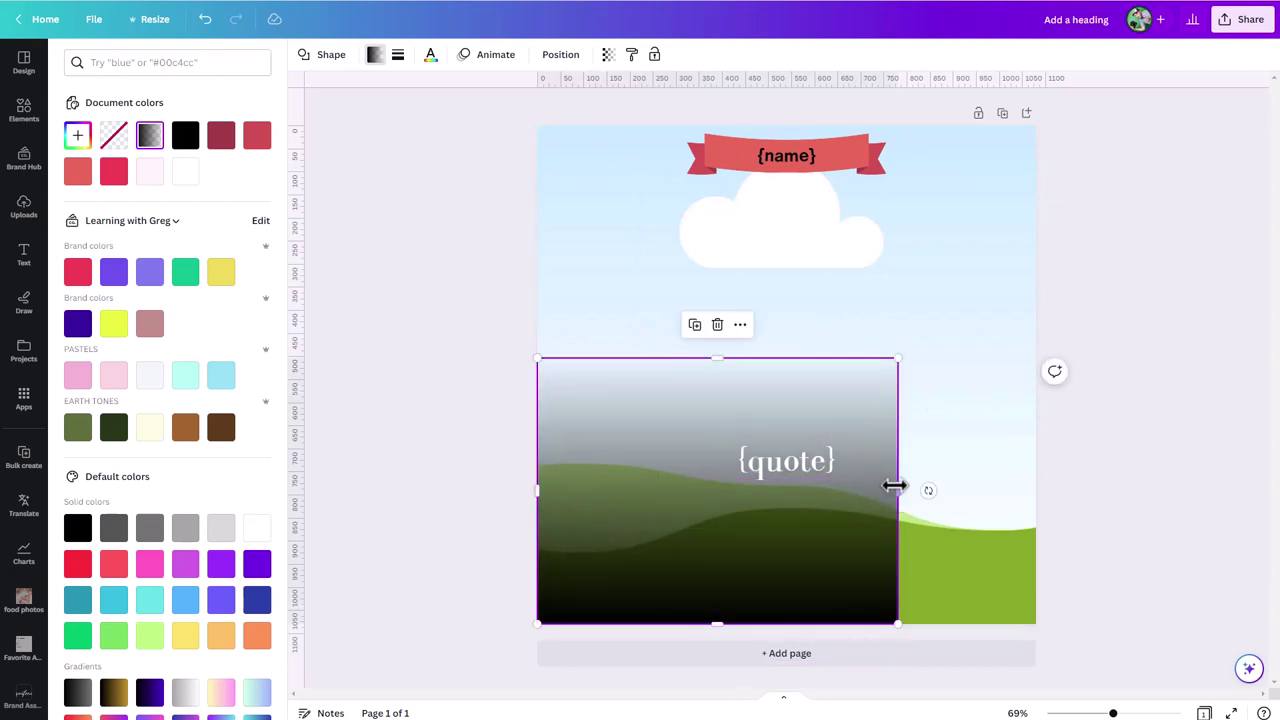
left_click_drag(896, 487, 1036, 503)
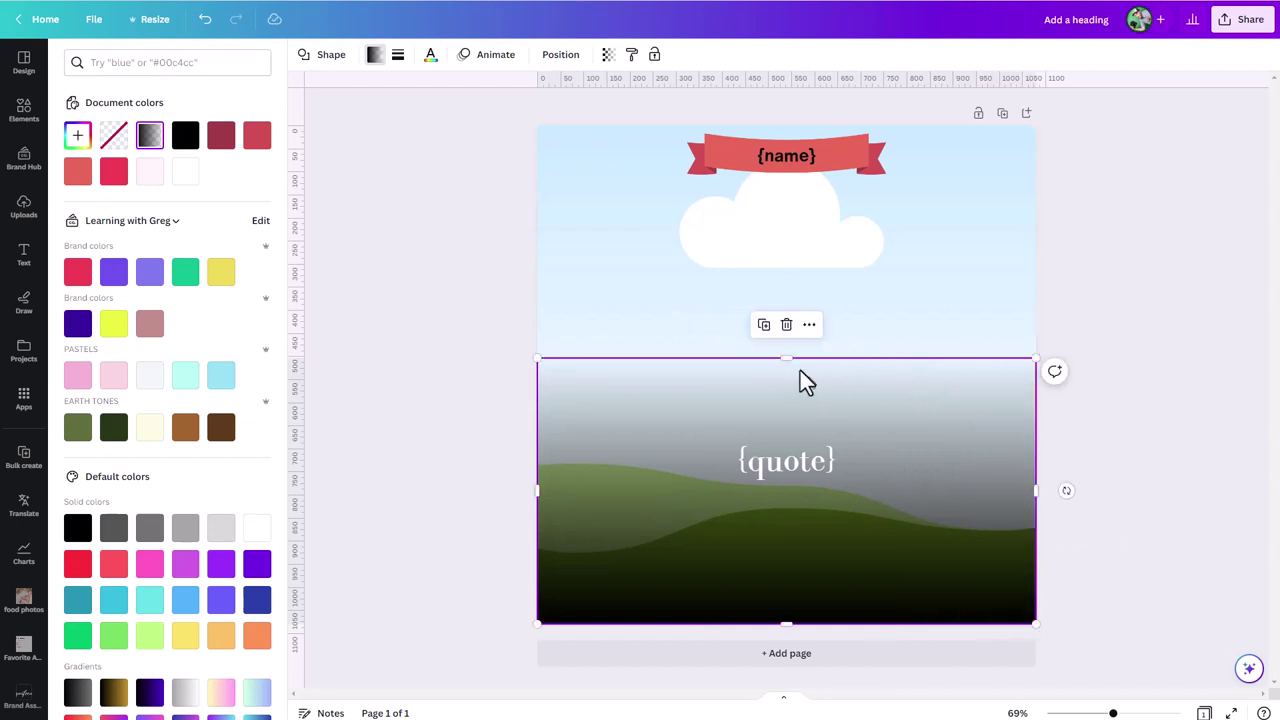
left_click_drag(786, 357, 786, 353)
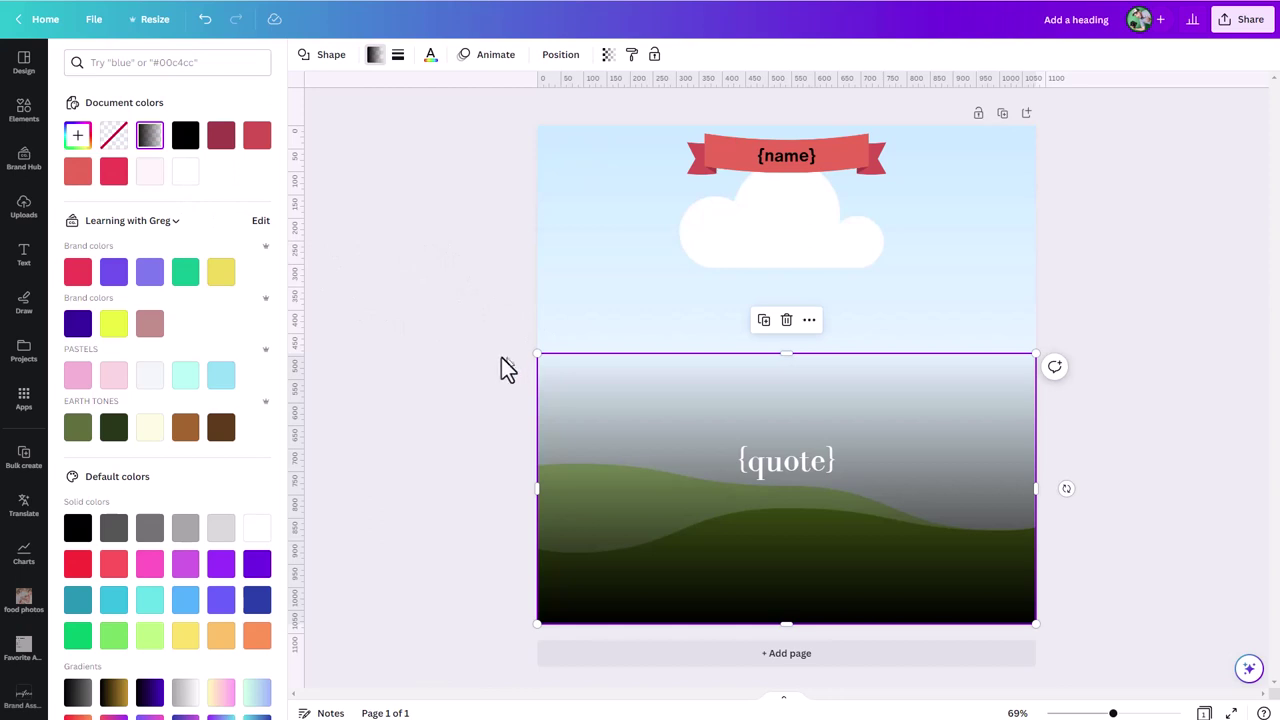
- Add a third gradient colour, #555555 at 0% opacity, and stretch the rectangle's upper edge up to the base of the cloud
left_click(165, 141)
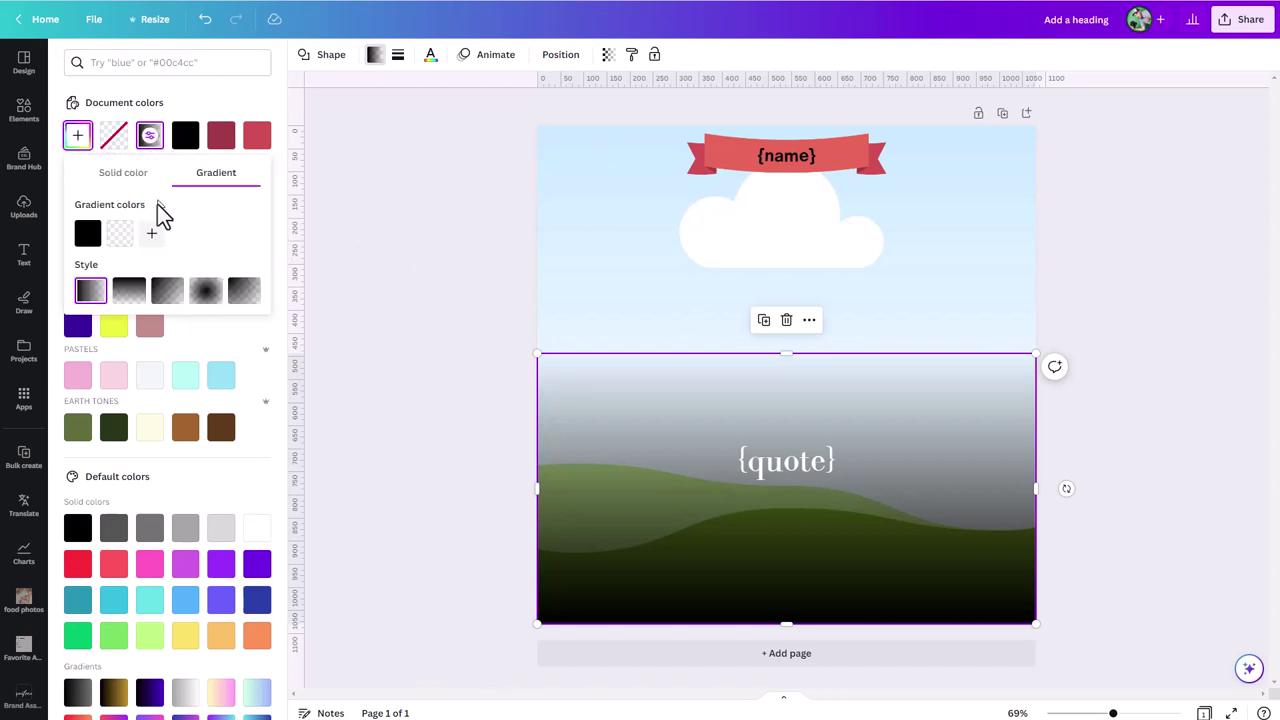
left_click(153, 236)
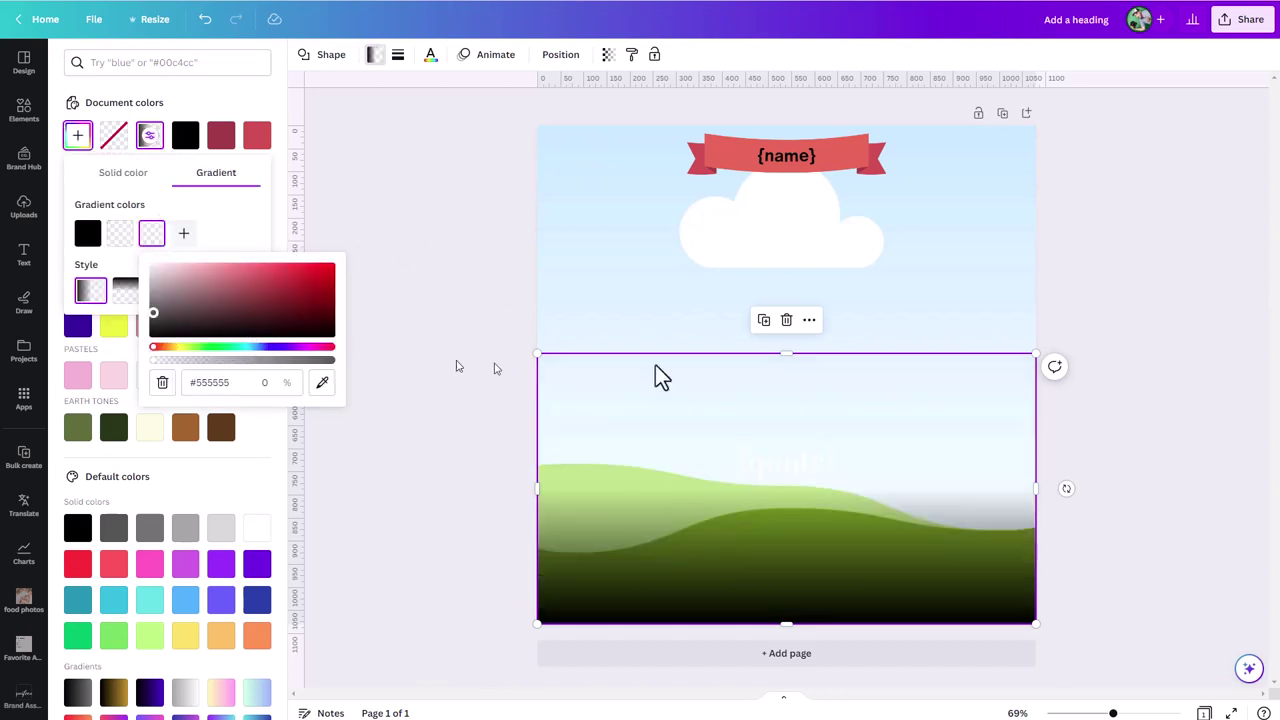
left_click_drag(787, 352, 787, 256)
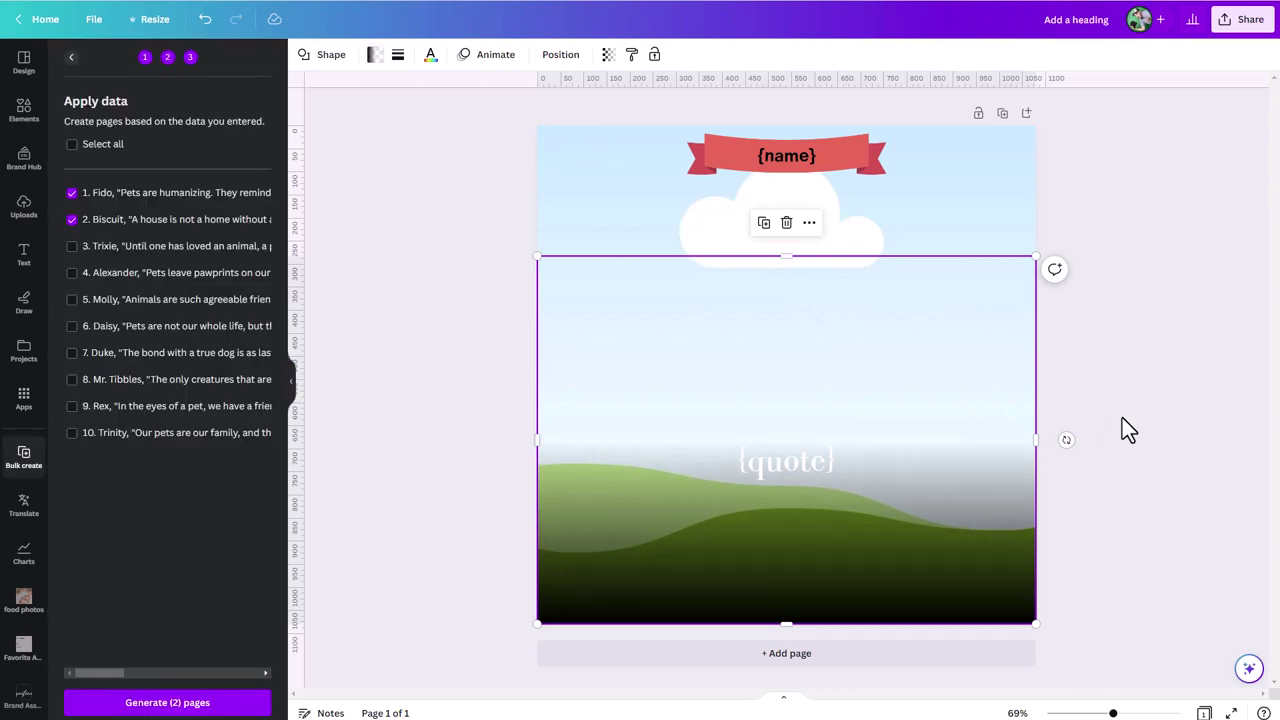
- Make the {name} text on the ribbon bold, uppercase and white
left_click(778, 161)
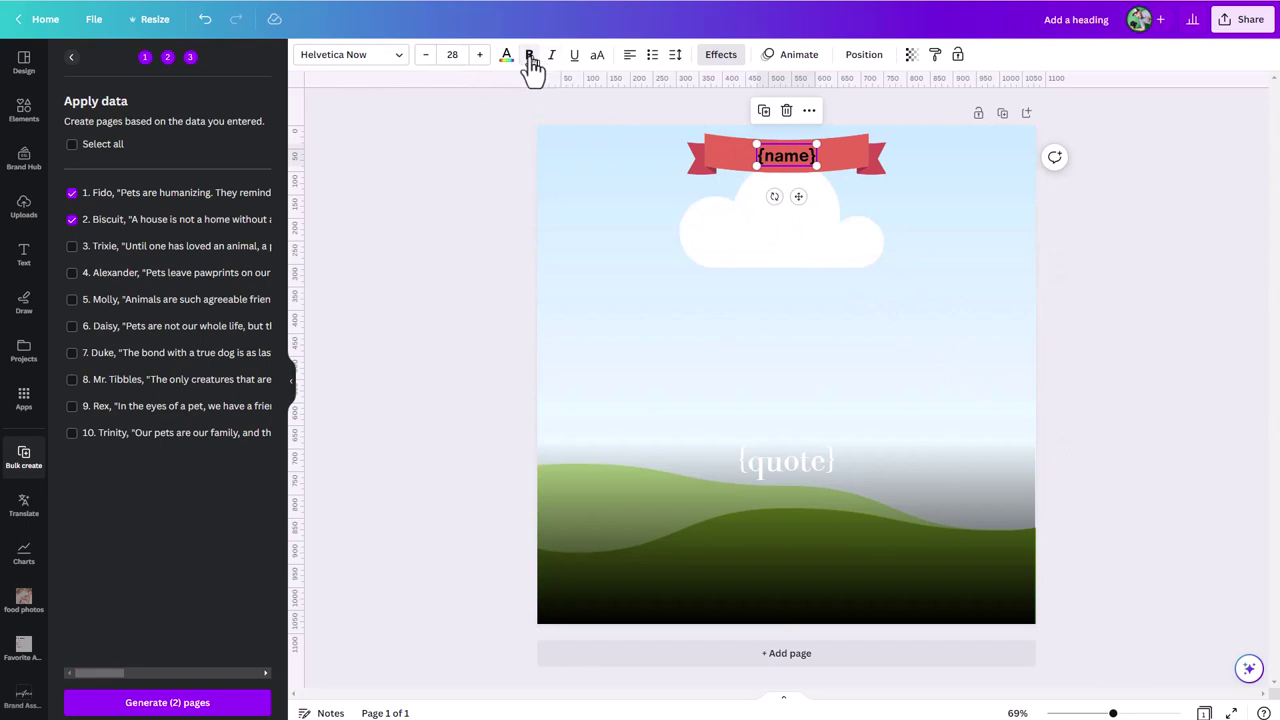
left_click(595, 60)
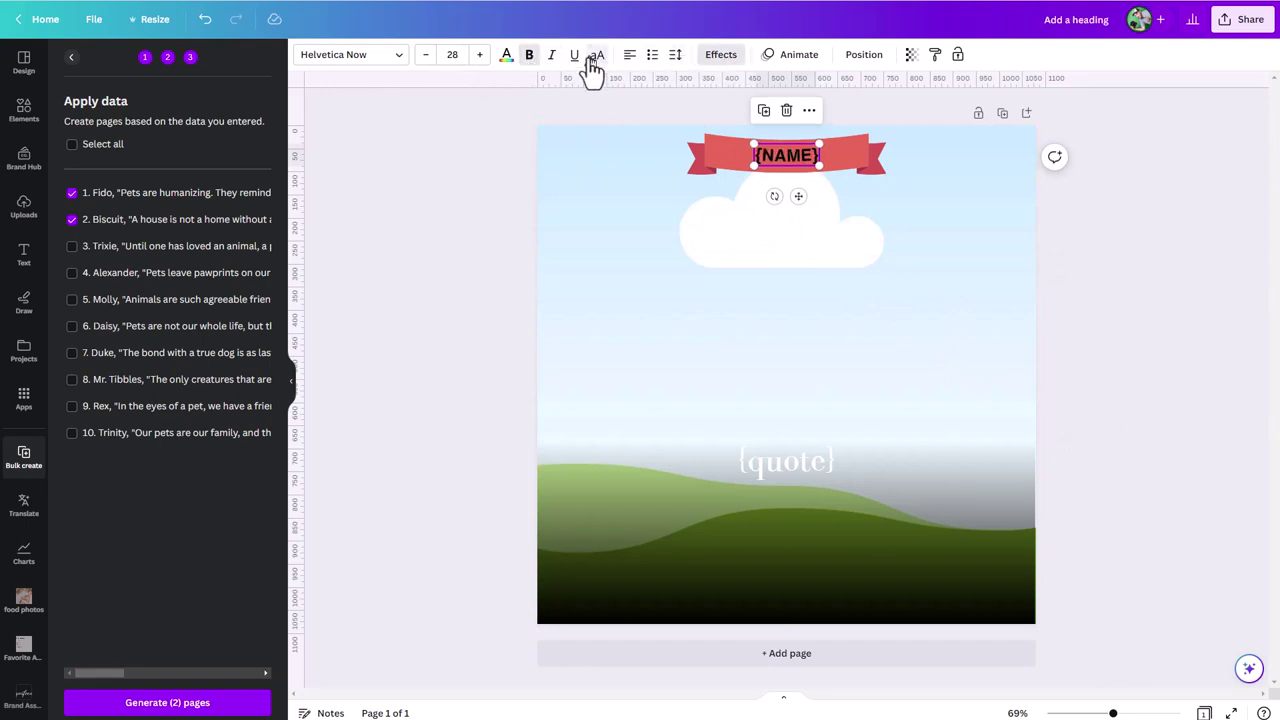
left_click(508, 58)
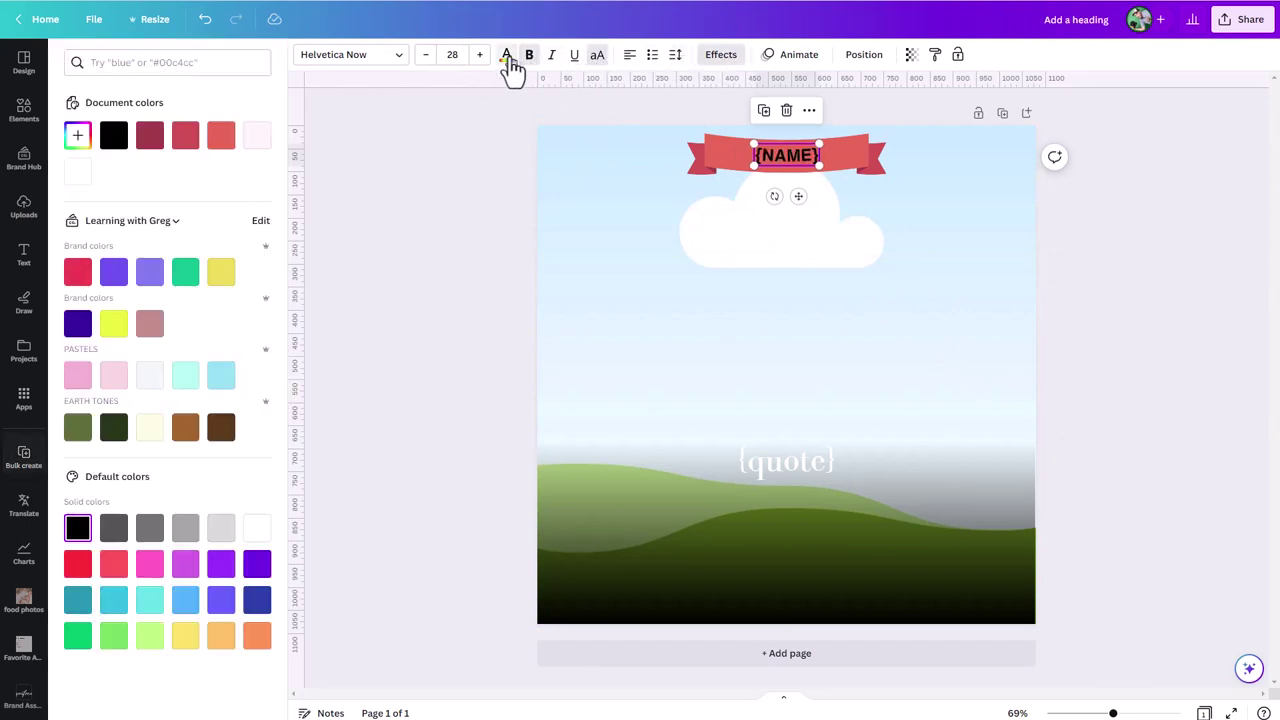
left_click(254, 530)
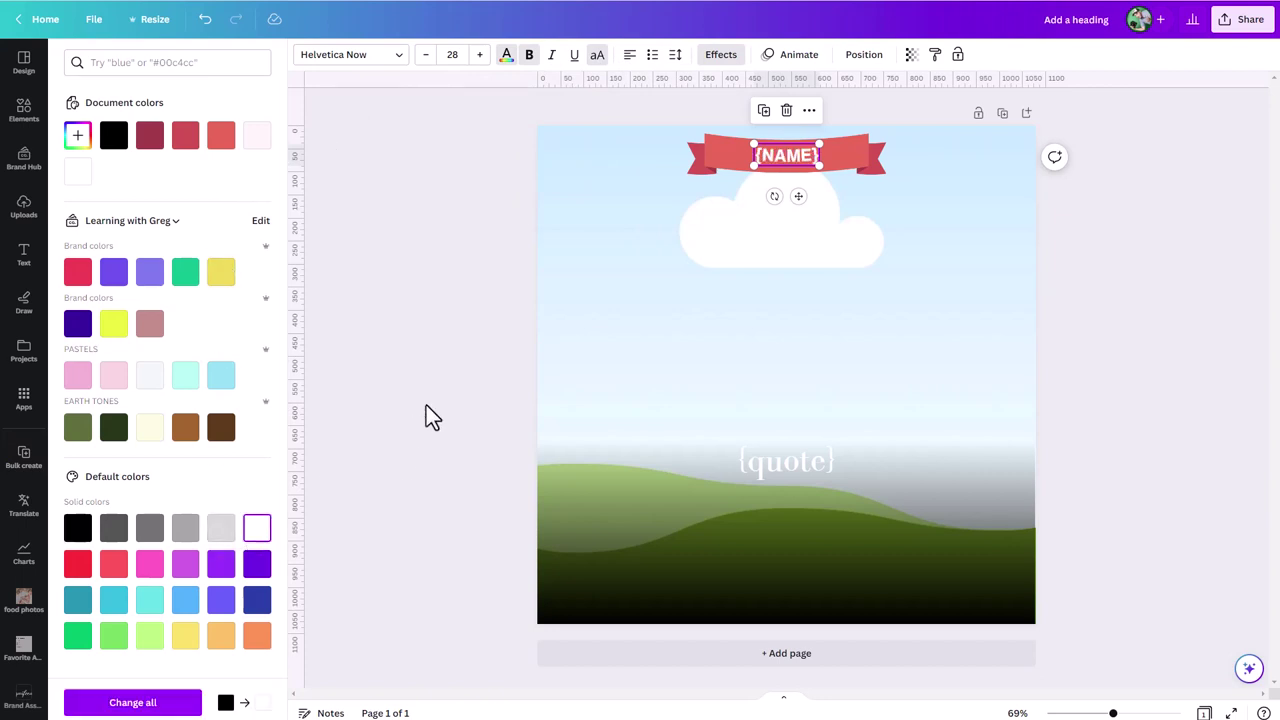
key("Escape")
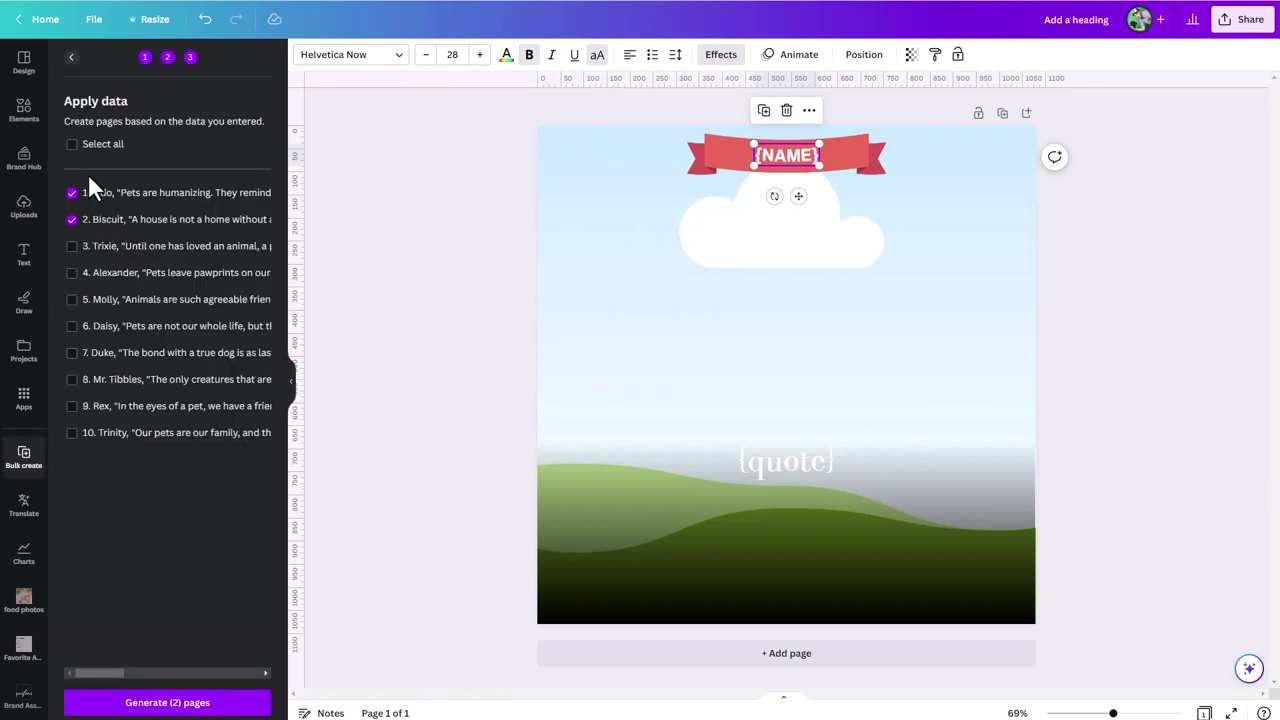
- Generate pages from all ten data rows and look through the first four for quote fit and readability
left_click(73, 146)
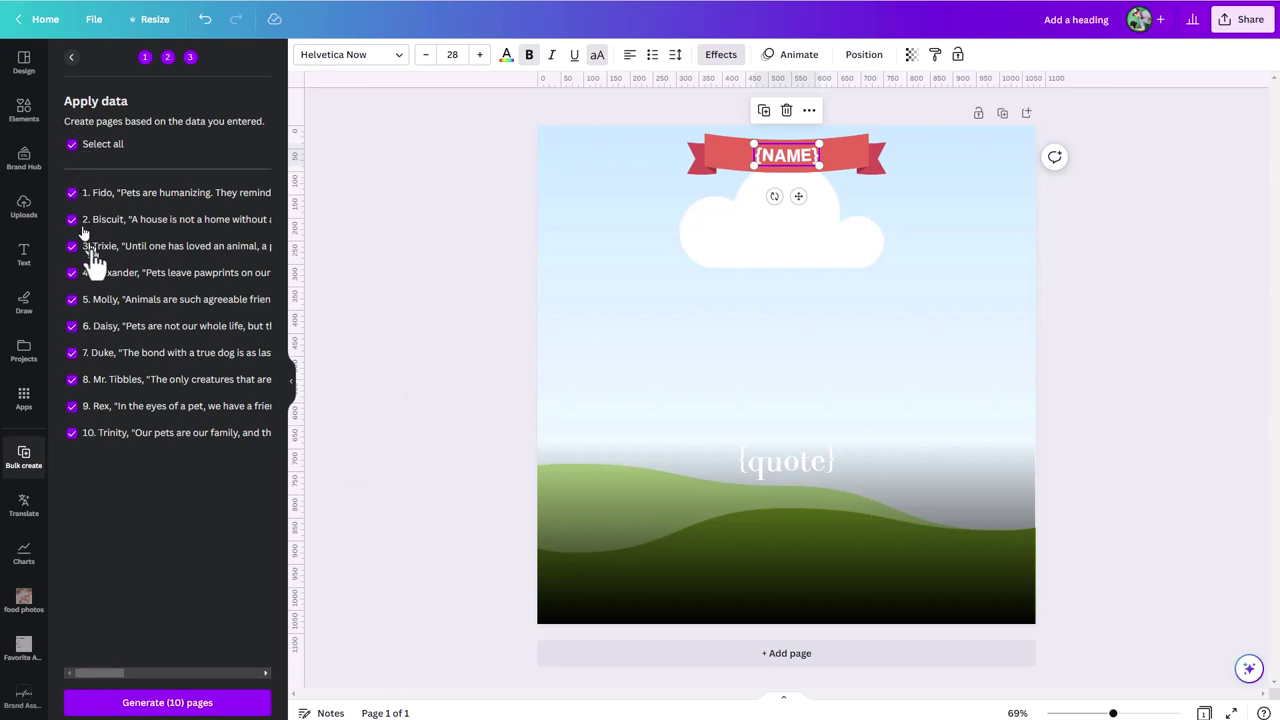
left_click(193, 705)
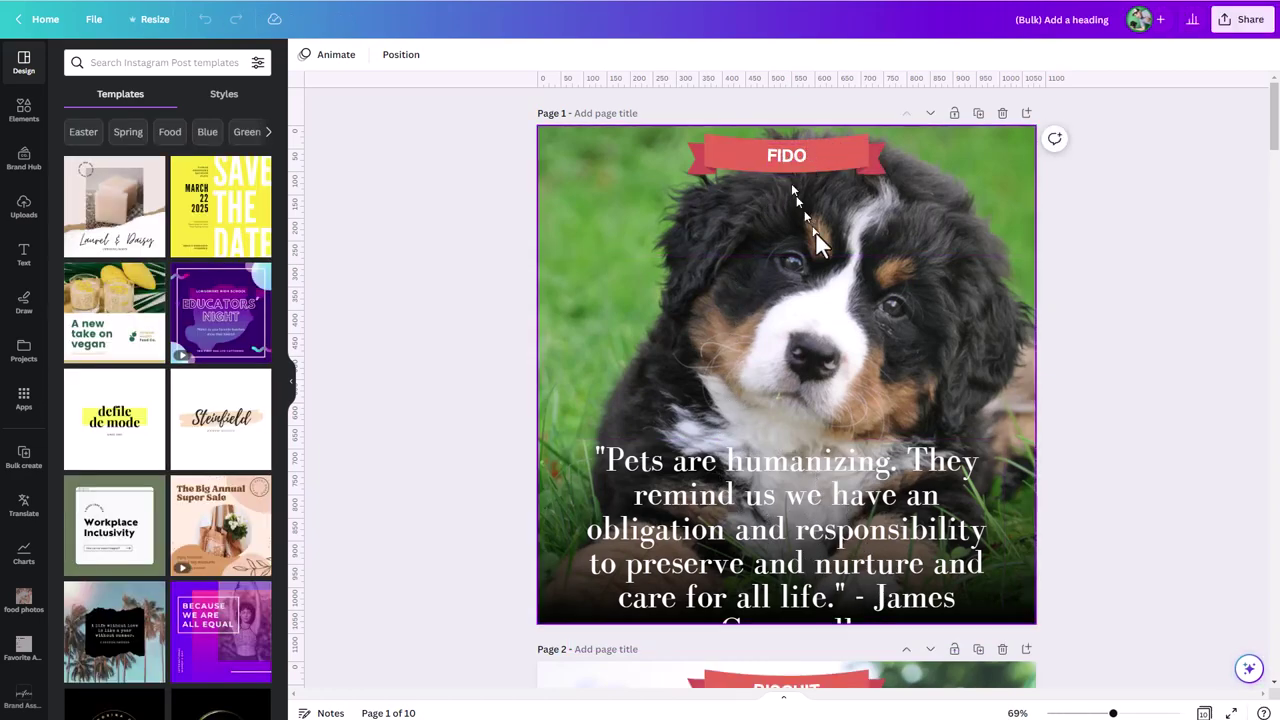
scroll(880, 330, "down", 5)
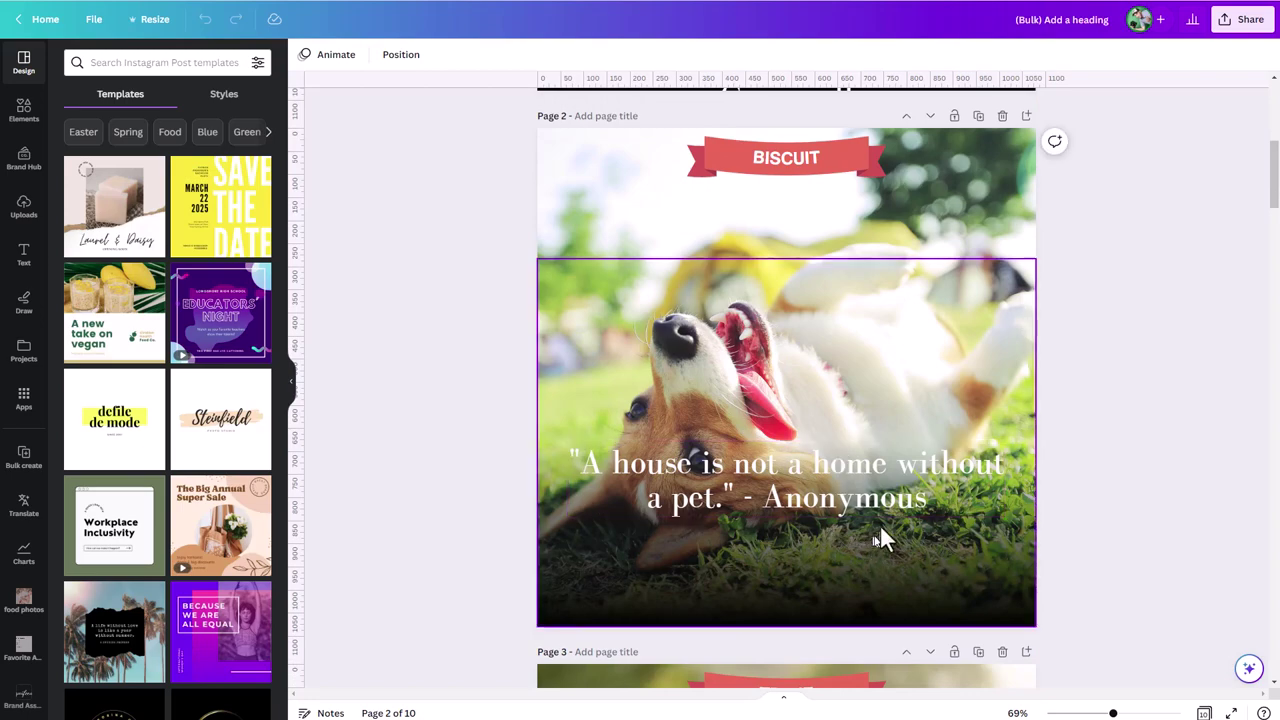
scroll(905, 500, "down", 3)
scroll(897, 493, "down", 5)
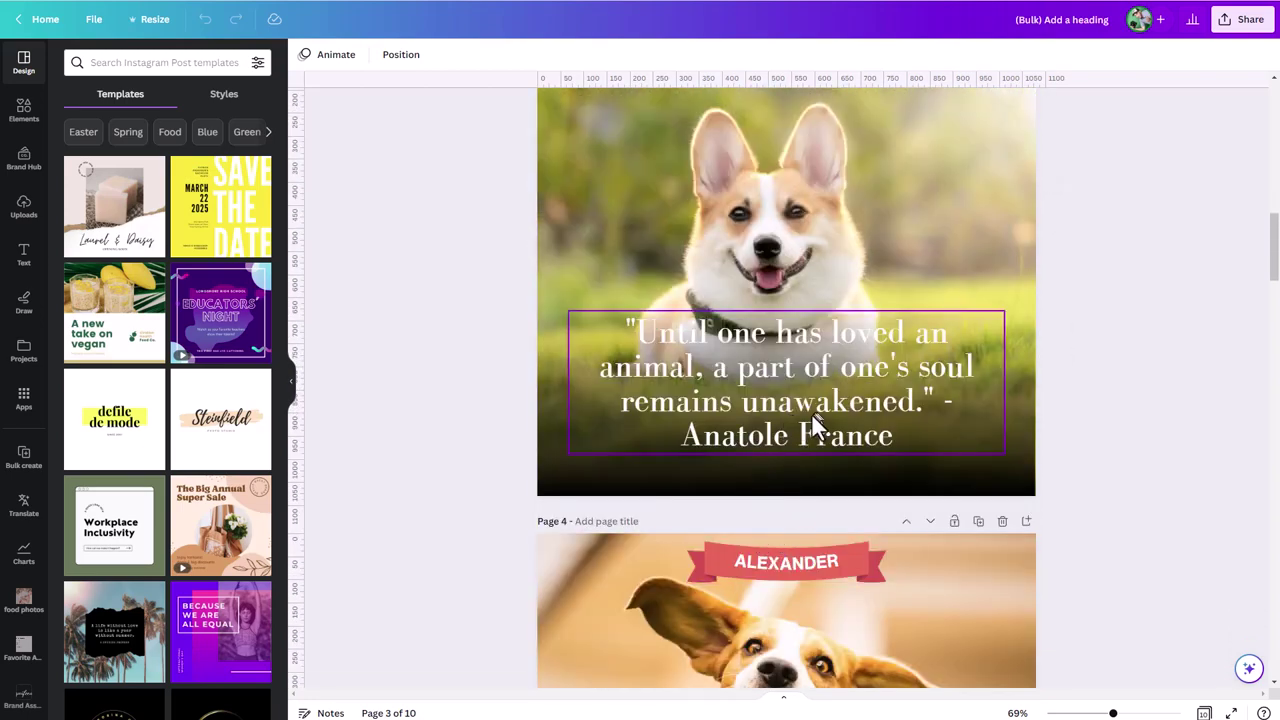
scroll(800, 445, "down", 5)
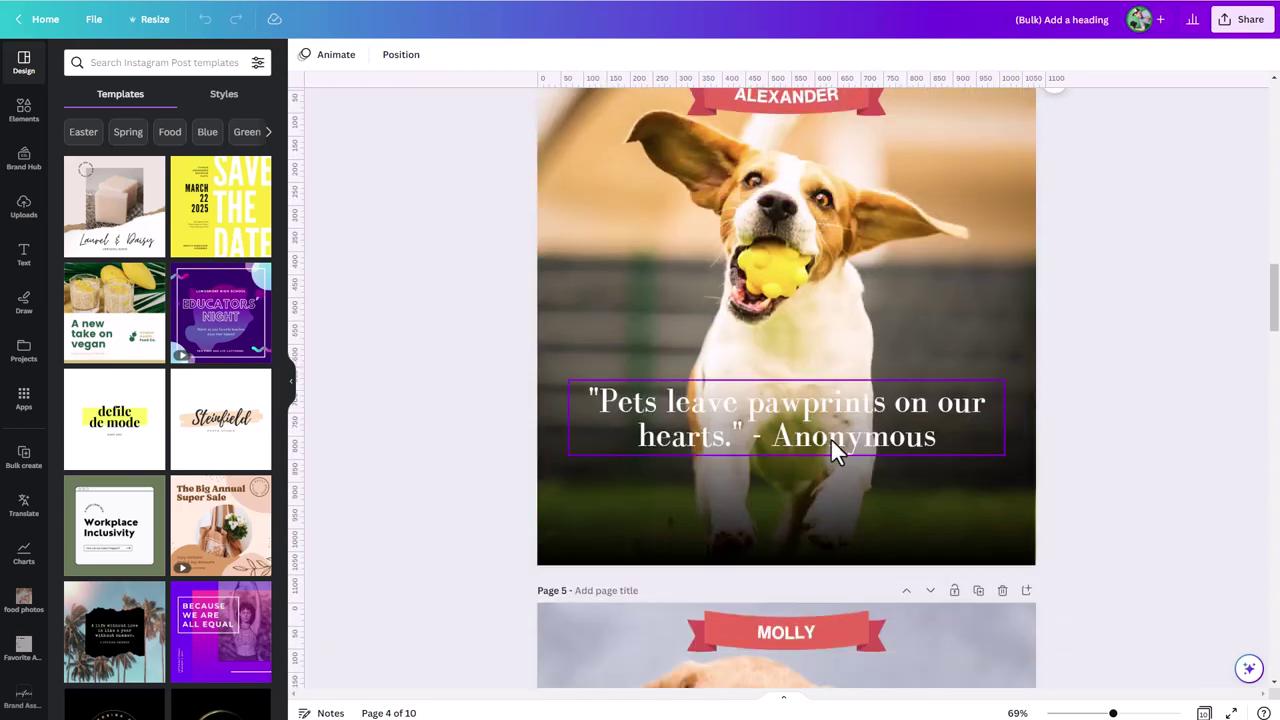
scroll(830, 445, "up", 10)
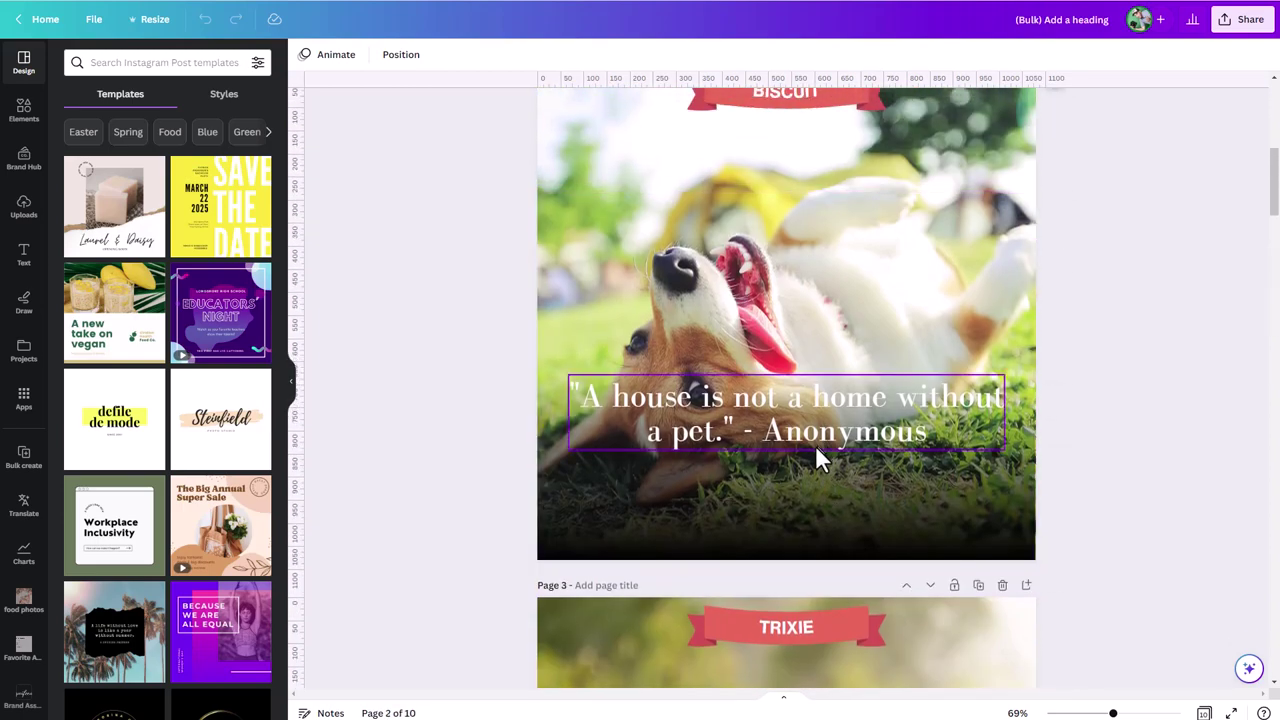
scroll(815, 445, "up", 5)
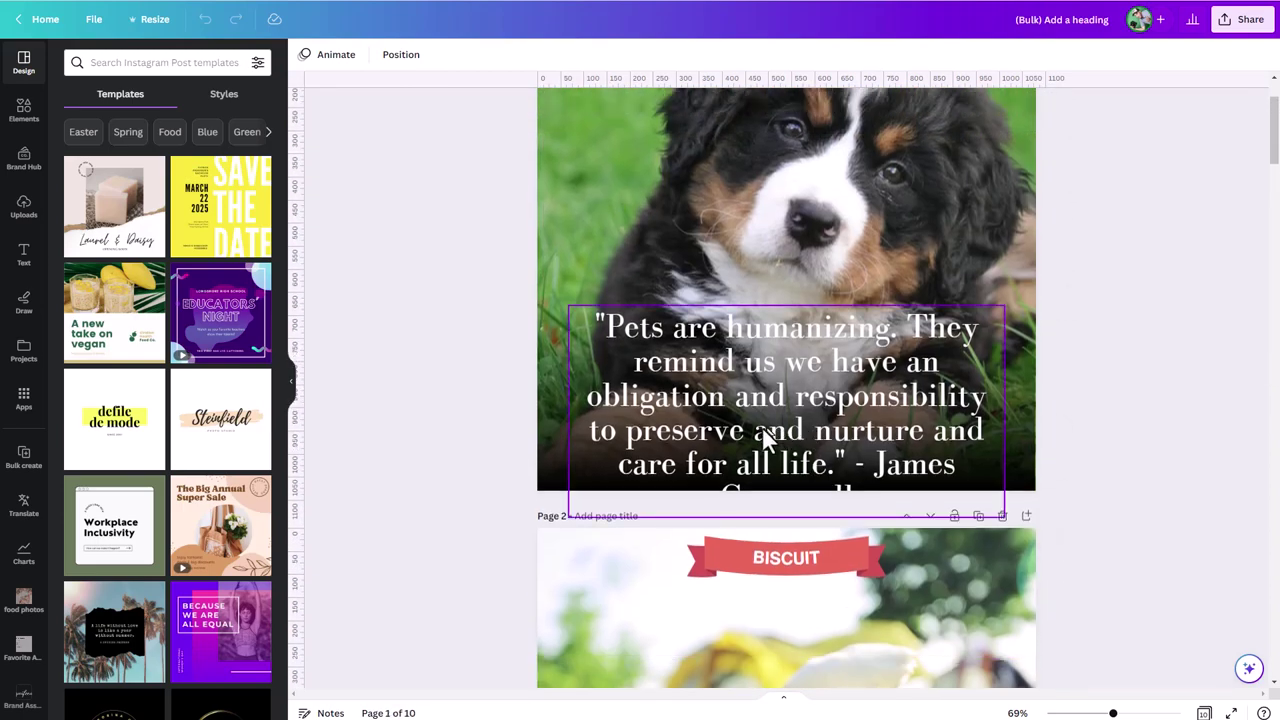
- Set the quote on page 1 to font size 42 and move it down onto the dark gradient
left_click(762, 430)
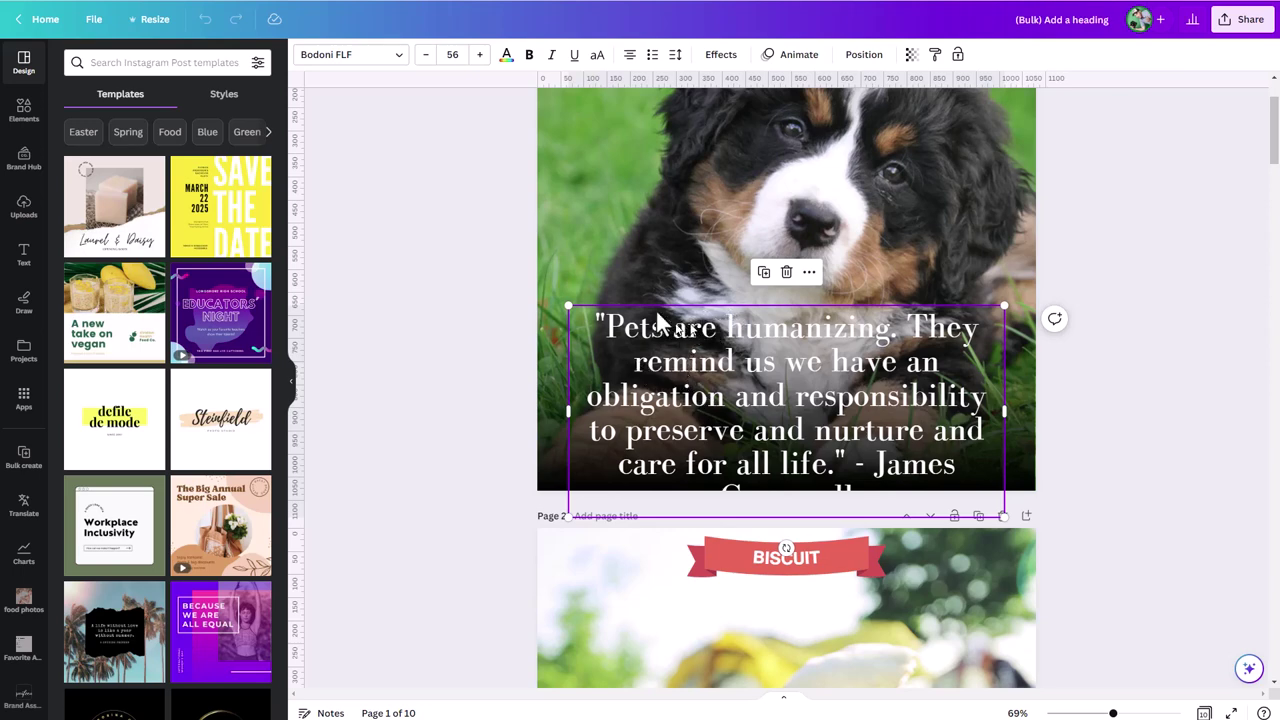
left_click(451, 54)
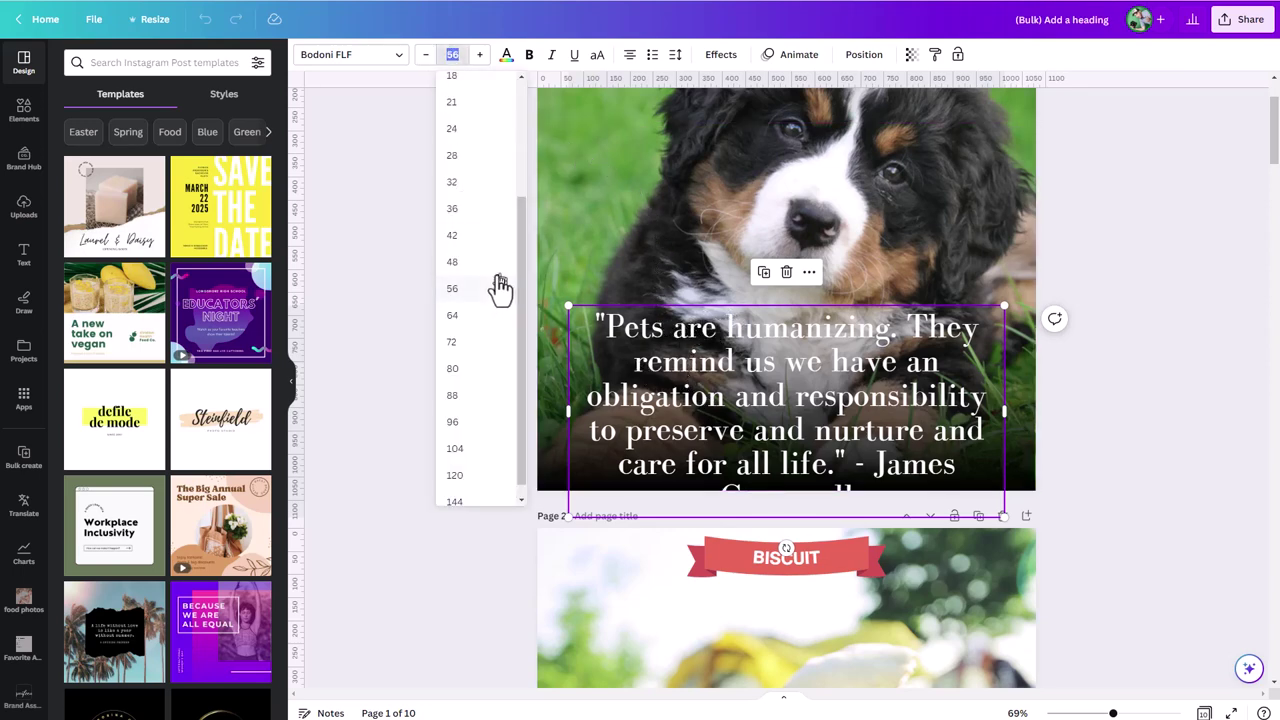
left_click(456, 237)
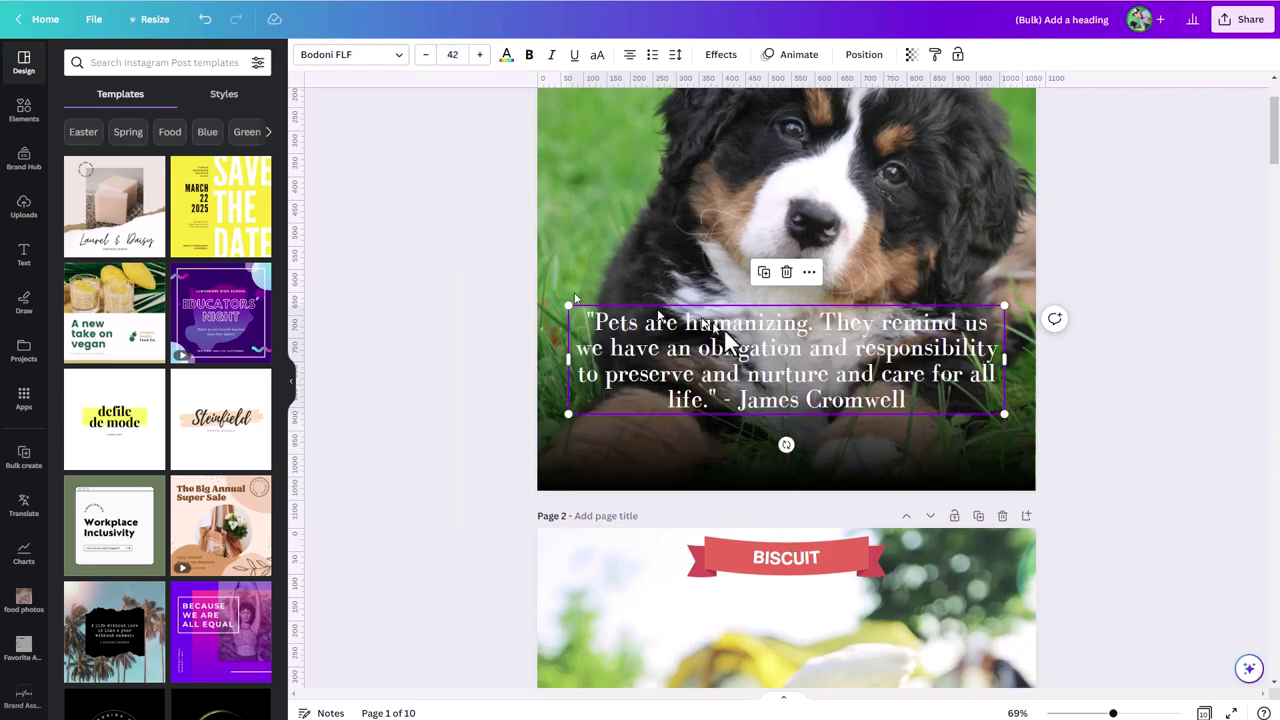
left_click_drag(856, 361, 853, 402)
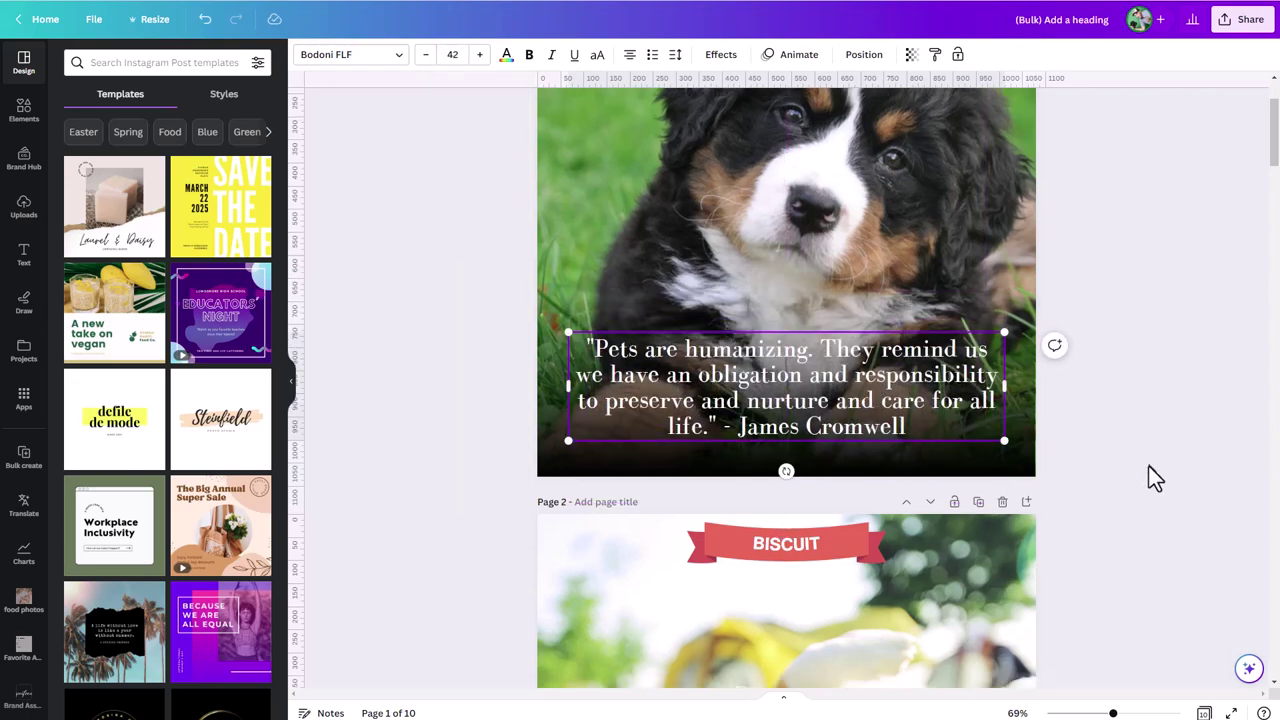
- Move the quotes on pages 2 and 4 down towards the dark part of the gradient
scroll(1145, 477, "down", 5)
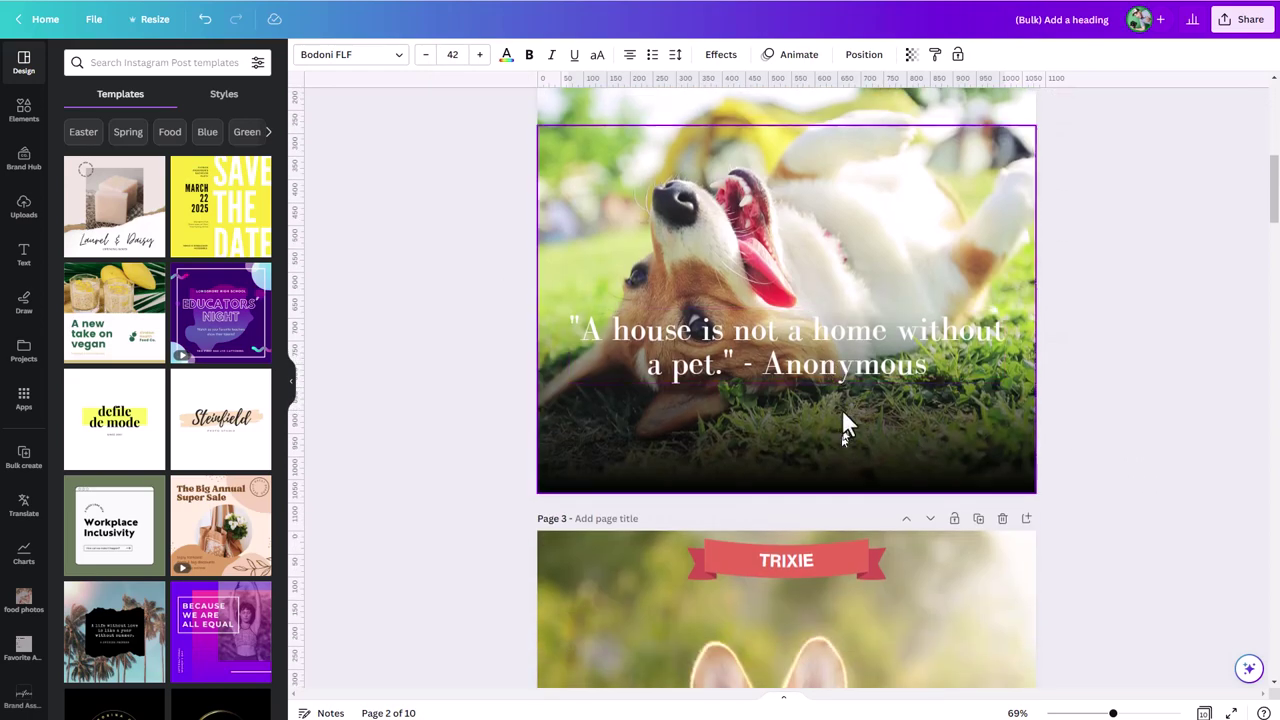
left_click(820, 359)
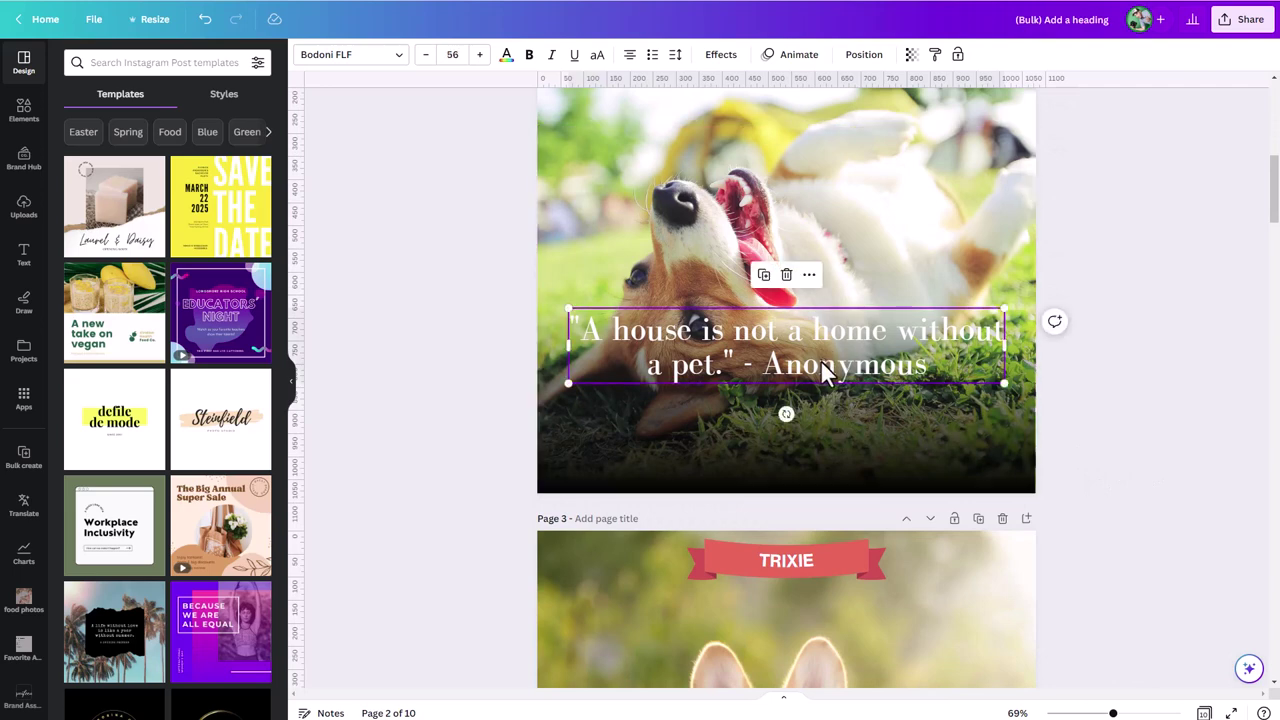
left_click_drag(820, 359, 822, 442)
scroll(866, 468, "down", 3)
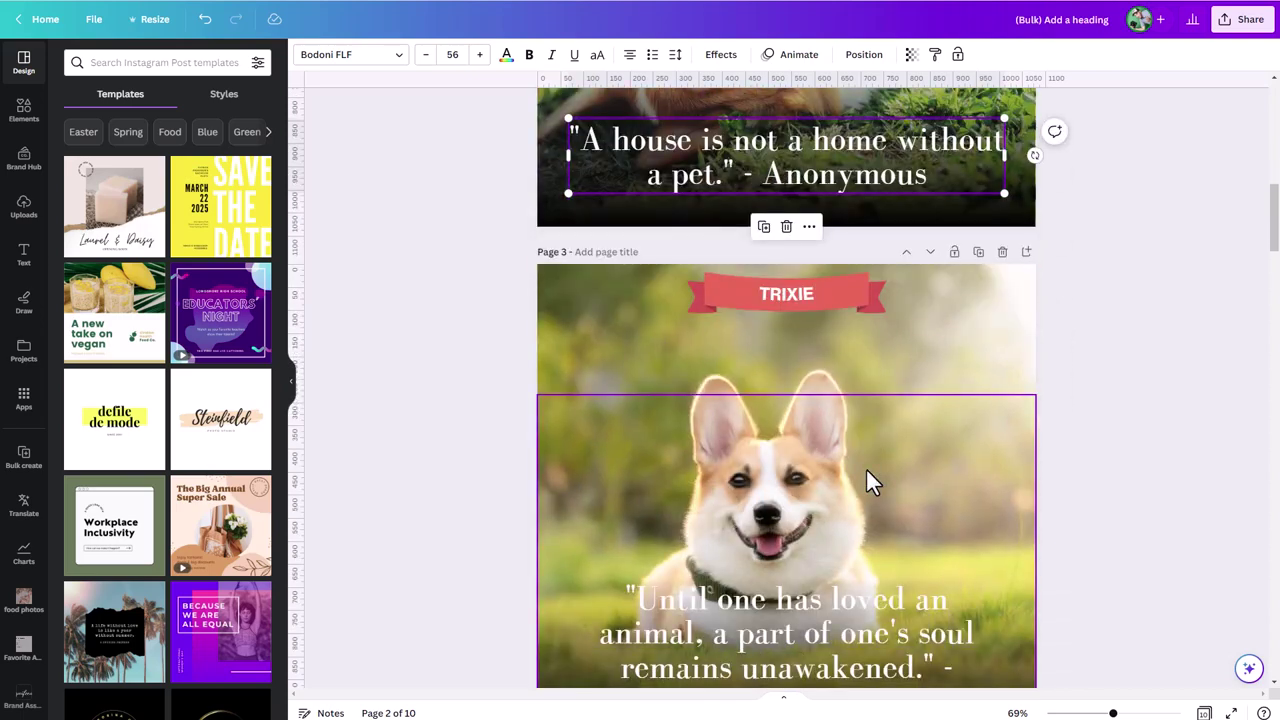
scroll(866, 468, "down", 3)
scroll(829, 408, "down", 5)
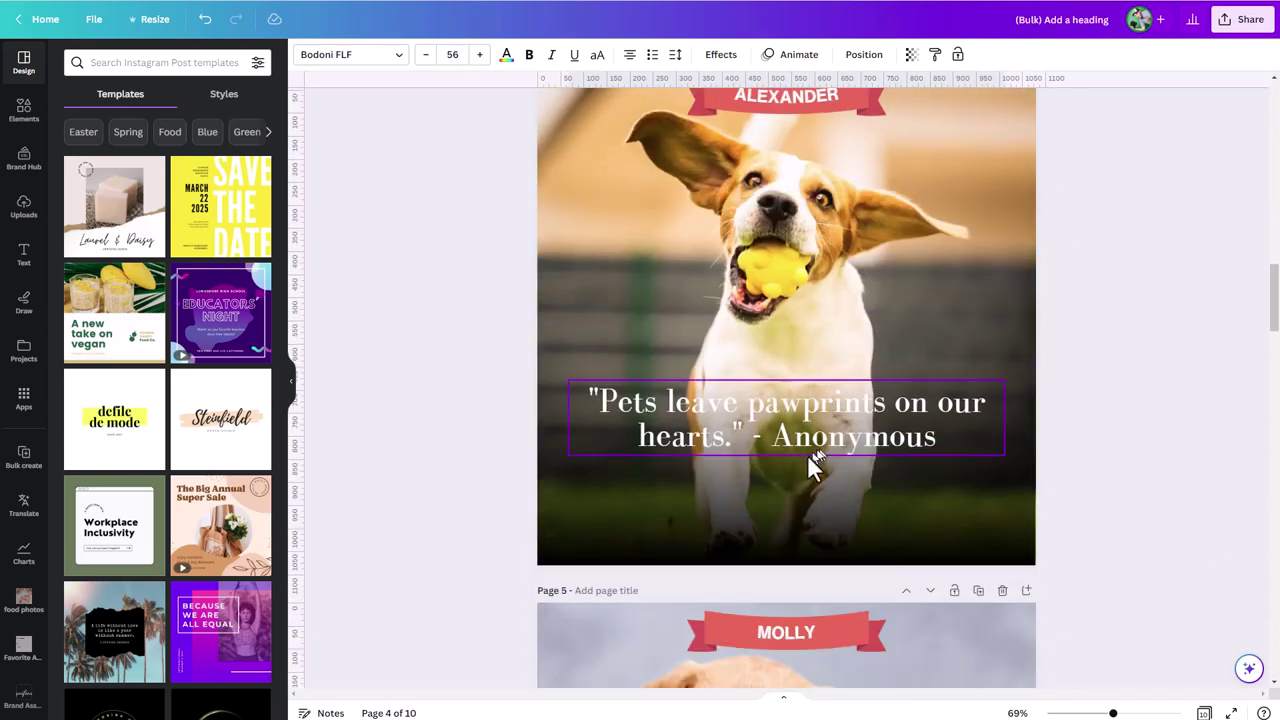
left_click_drag(808, 445, 805, 468)
- Move the page 8 quote up into the white area above the dog and colour it black
scroll(827, 475, "down", 7)
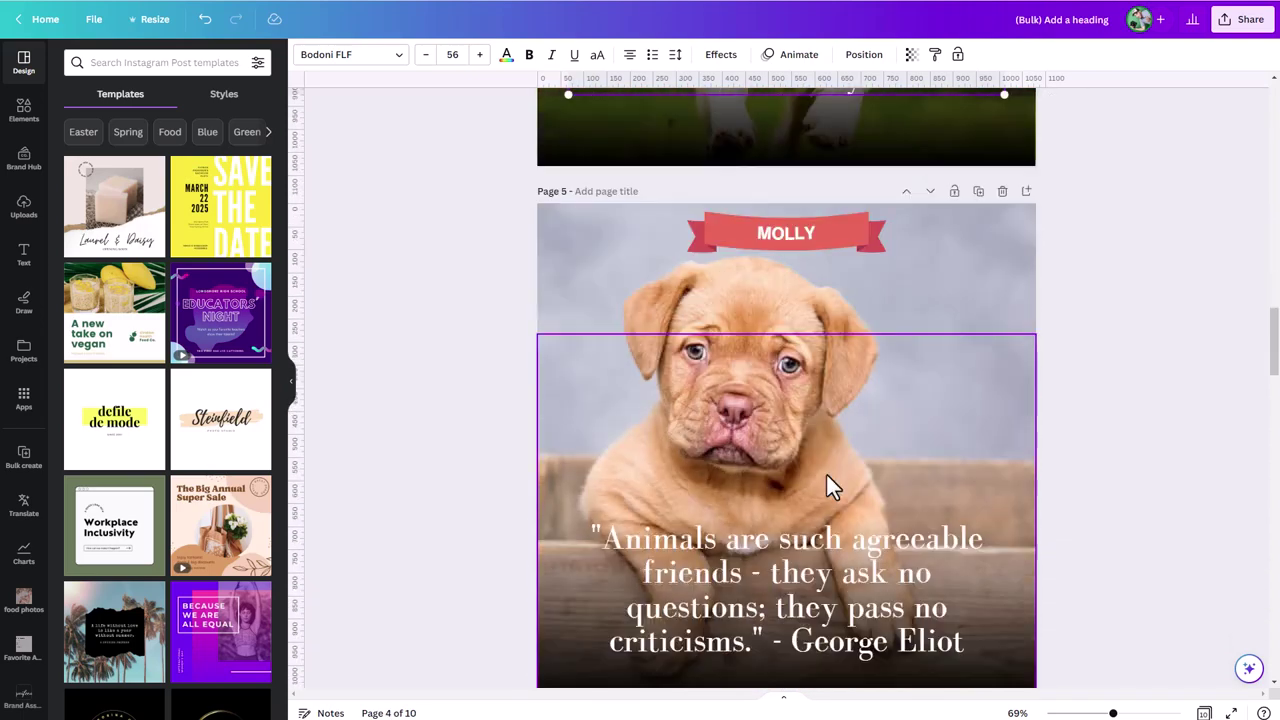
scroll(828, 512, "down", 5)
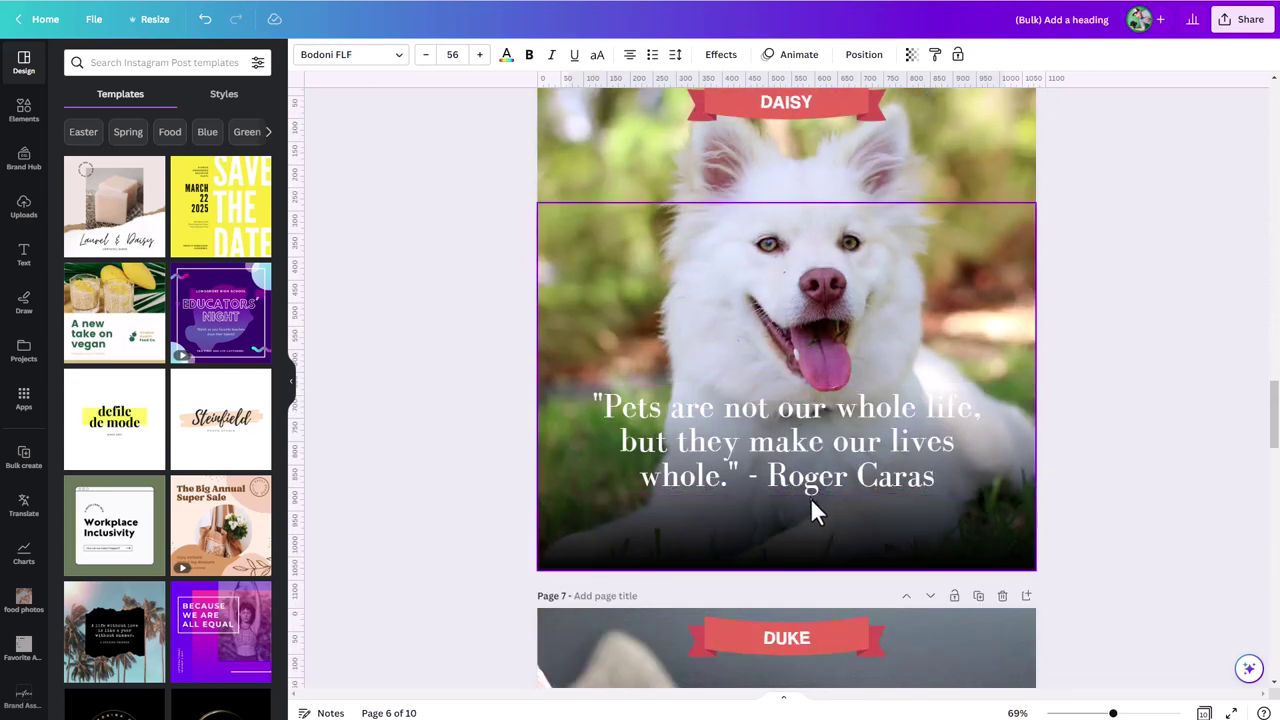
left_click(817, 475)
scroll(1083, 472, "down", 7)
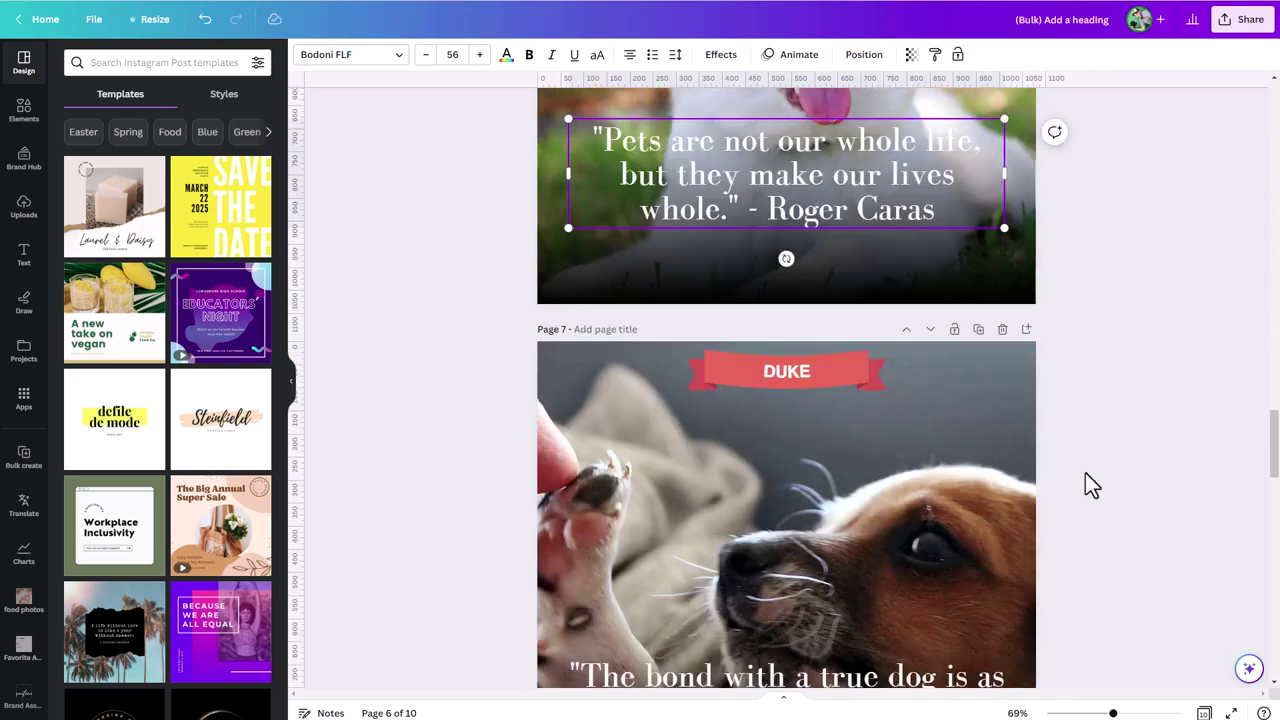
scroll(1080, 472, "down", 4)
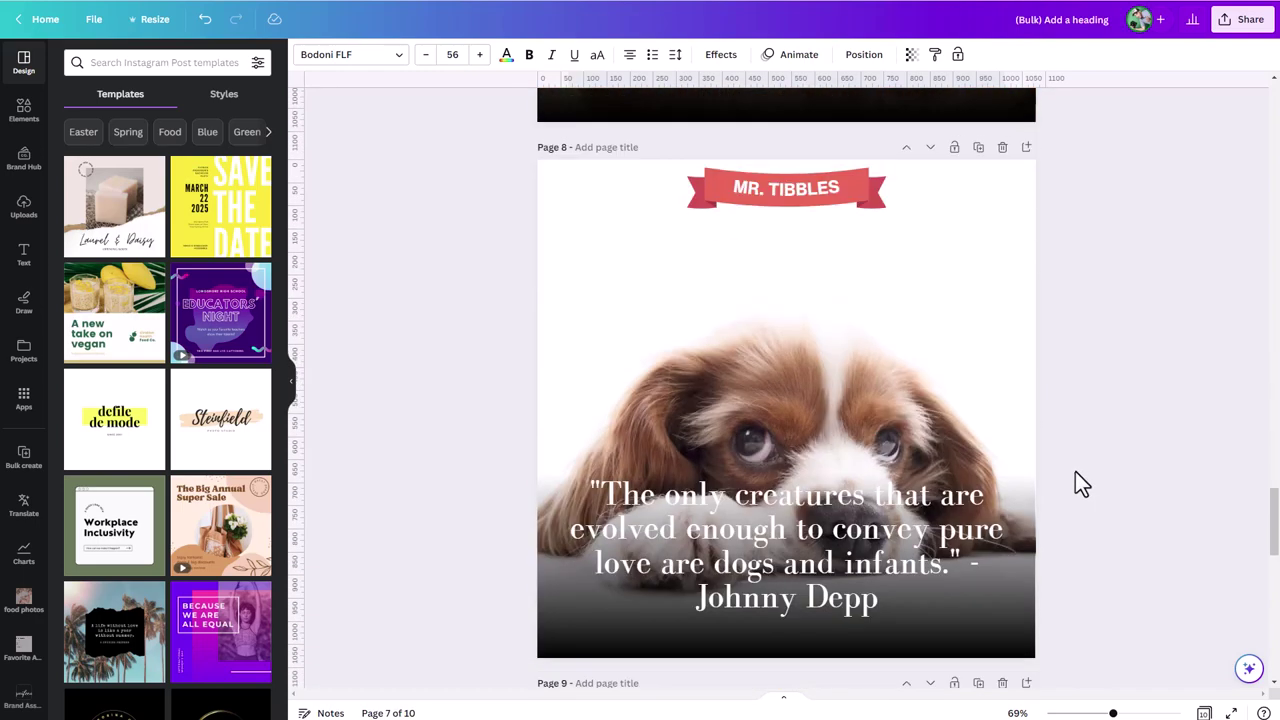
scroll(1054, 466, "up", 2)
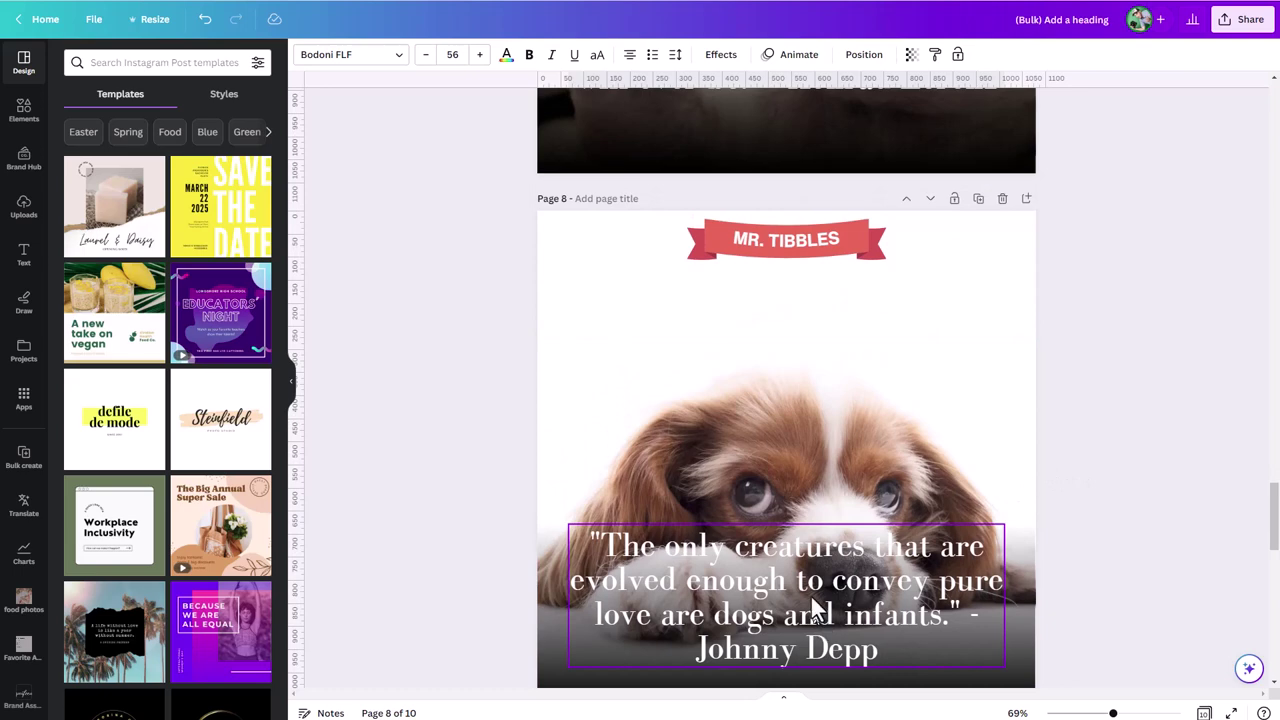
left_click_drag(791, 586, 797, 302)
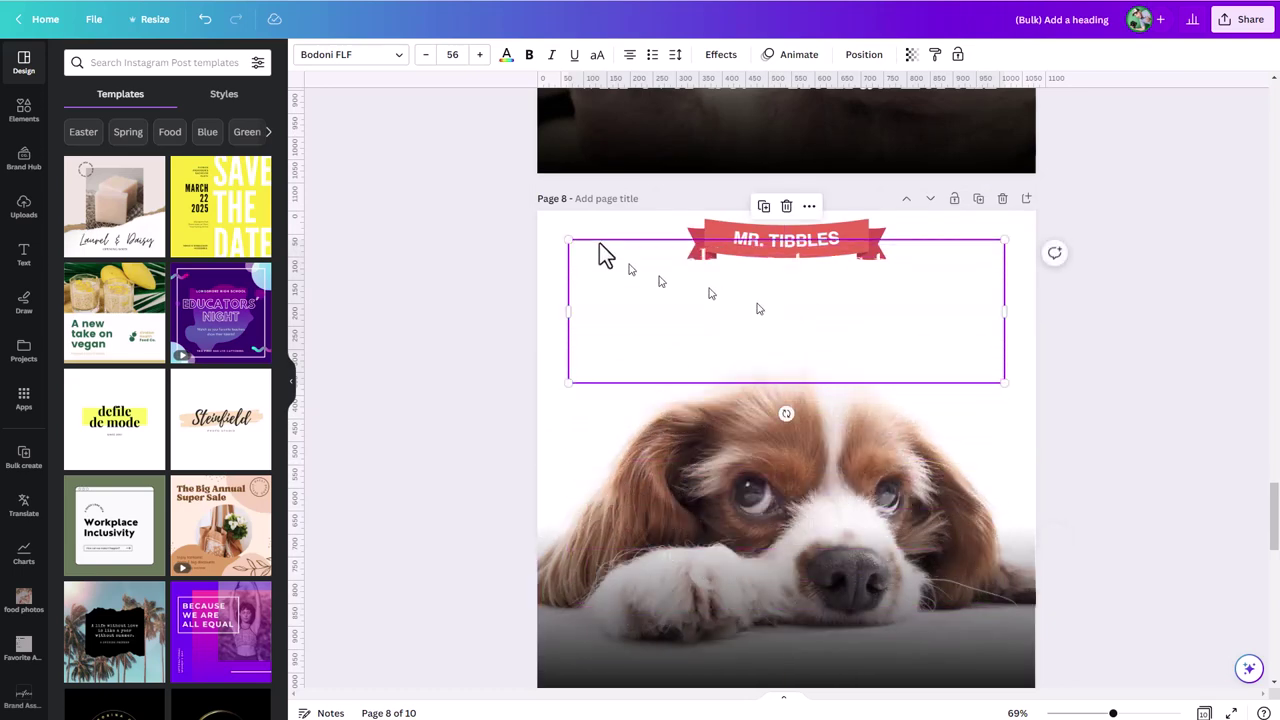
left_click(507, 58)
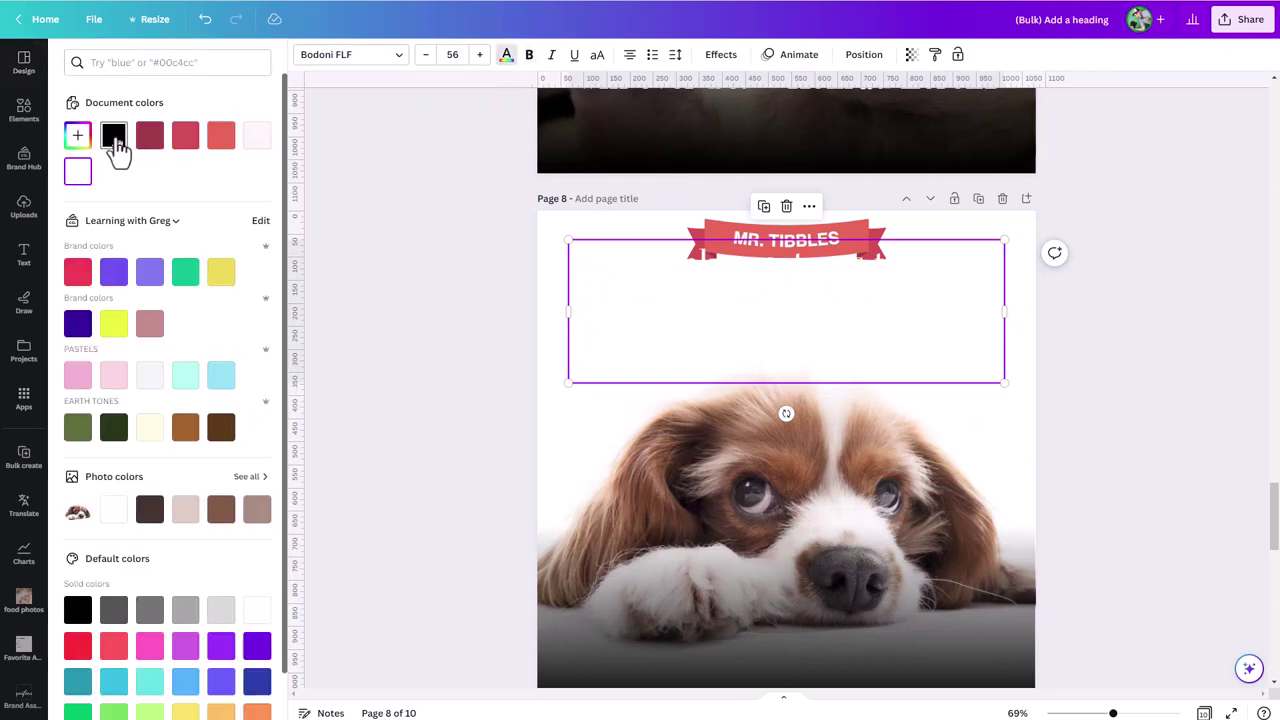
left_click(113, 135)
- Set the page 8 quote to font size 32 and move it down into the white space below the name banner
left_click(452, 54)
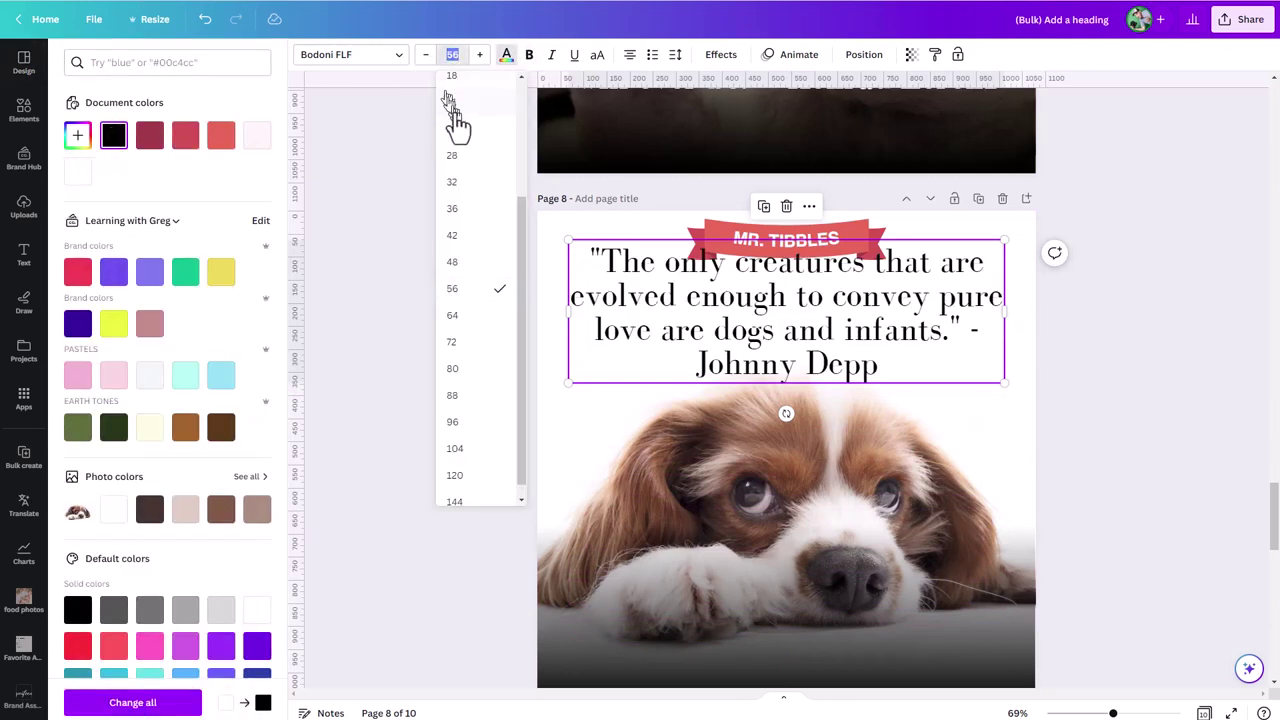
left_click(454, 182)
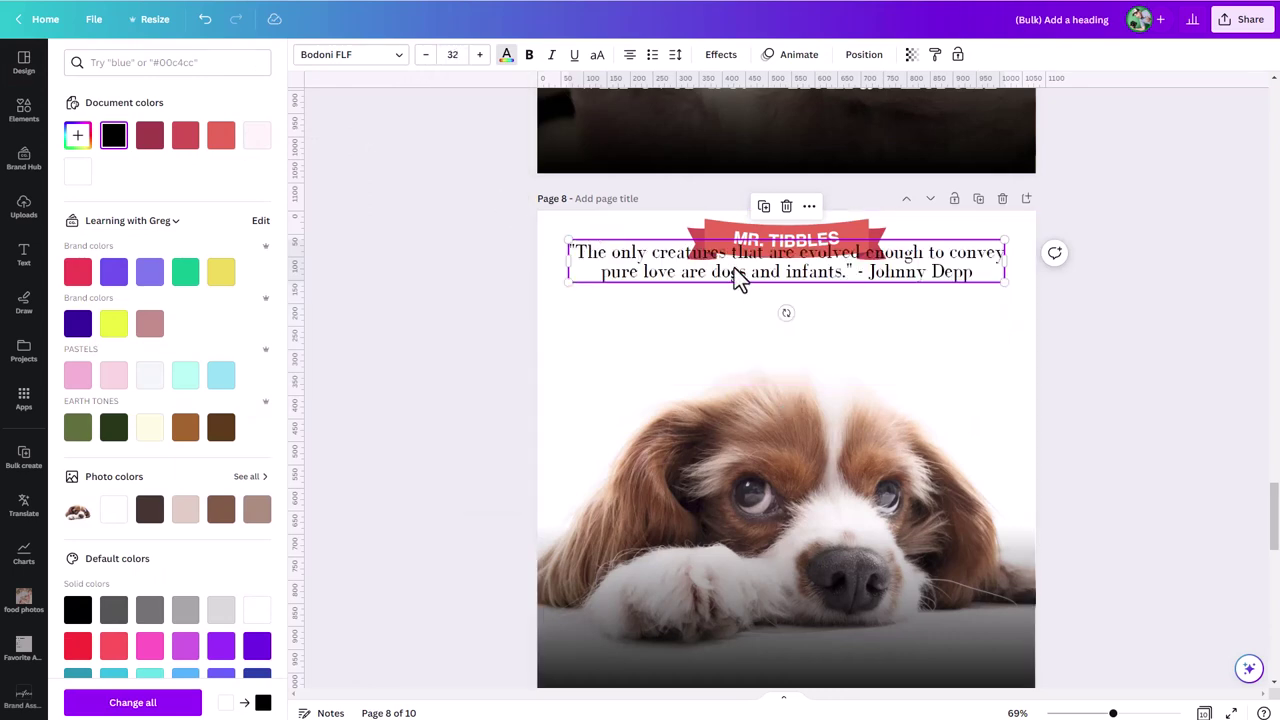
left_click_drag(734, 270, 731, 309)
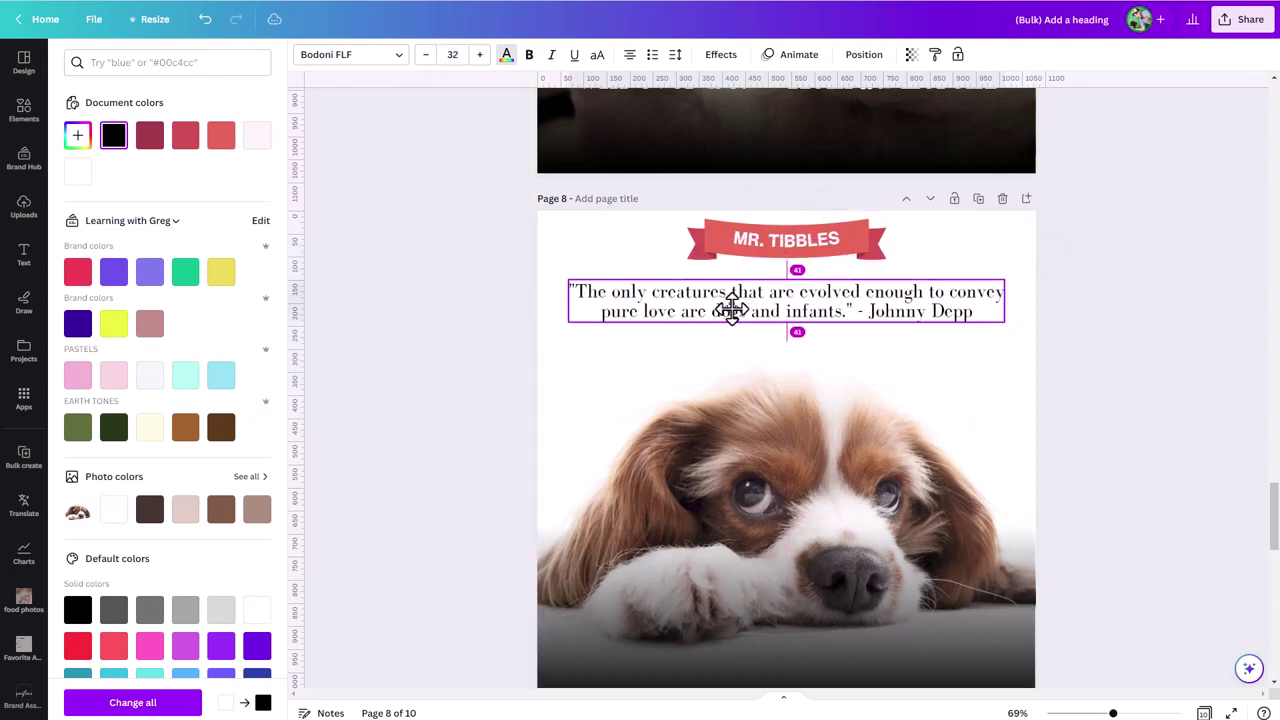
left_click(1123, 401)
- Move the page 9 quote slightly down onto the darker part of the gradient and deselect it
scroll(1122, 399, "down", 3)
scroll(1122, 399, "down", 3)
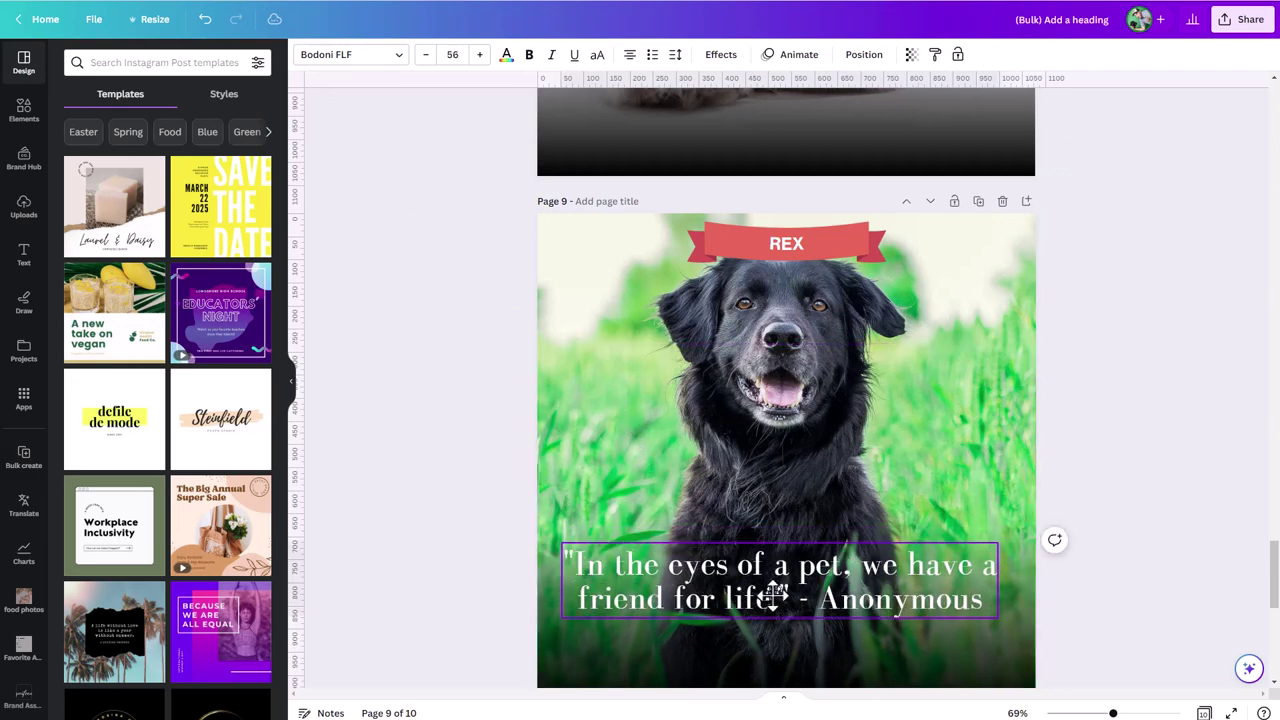
left_click_drag(774, 592, 782, 618)
key("Escape")
scroll(782, 618, "up", 1)
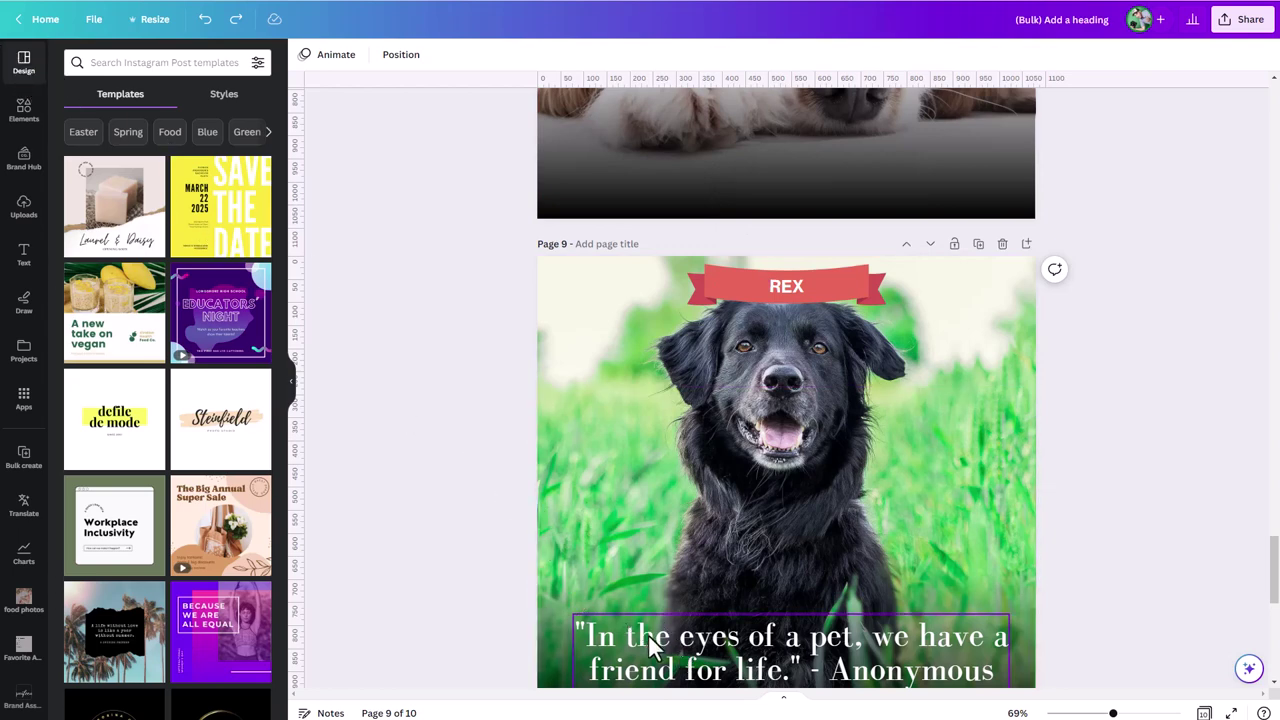
- Browse the full collection of font set styles and try the Barlow Bold, Barlow Medium and Barlow Light set on page 9
left_click(226, 104)
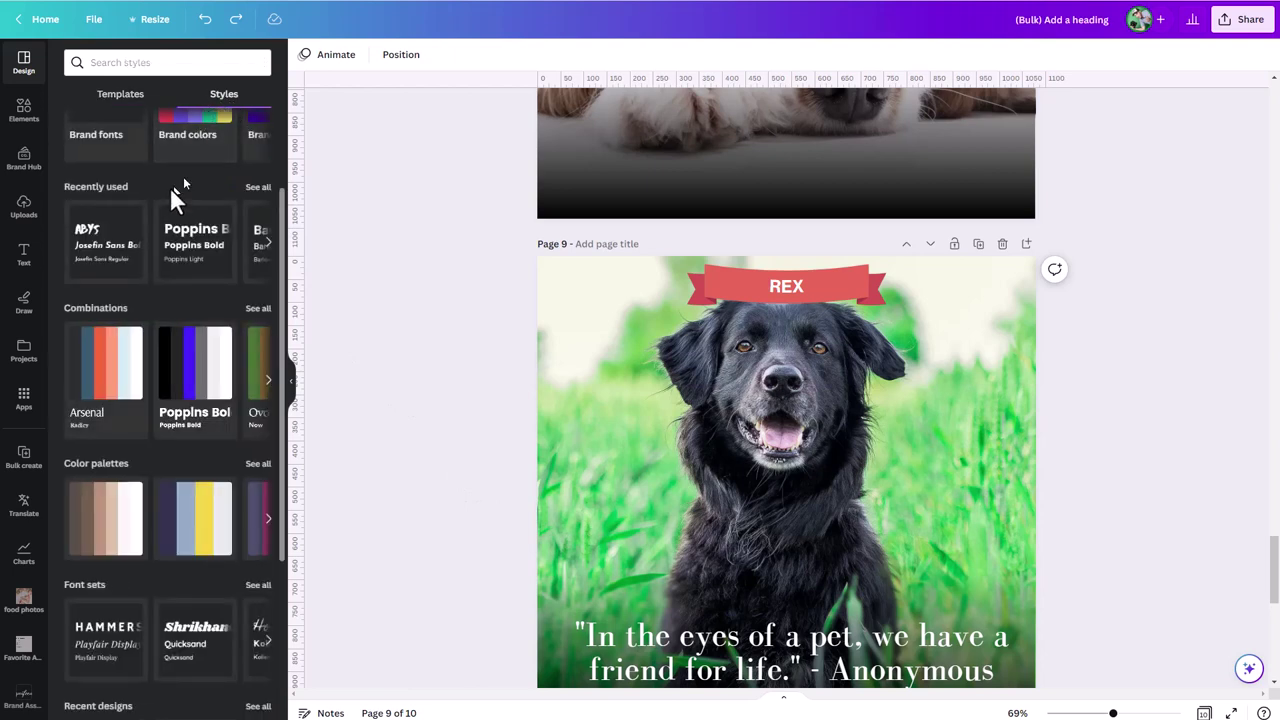
left_click(258, 589)
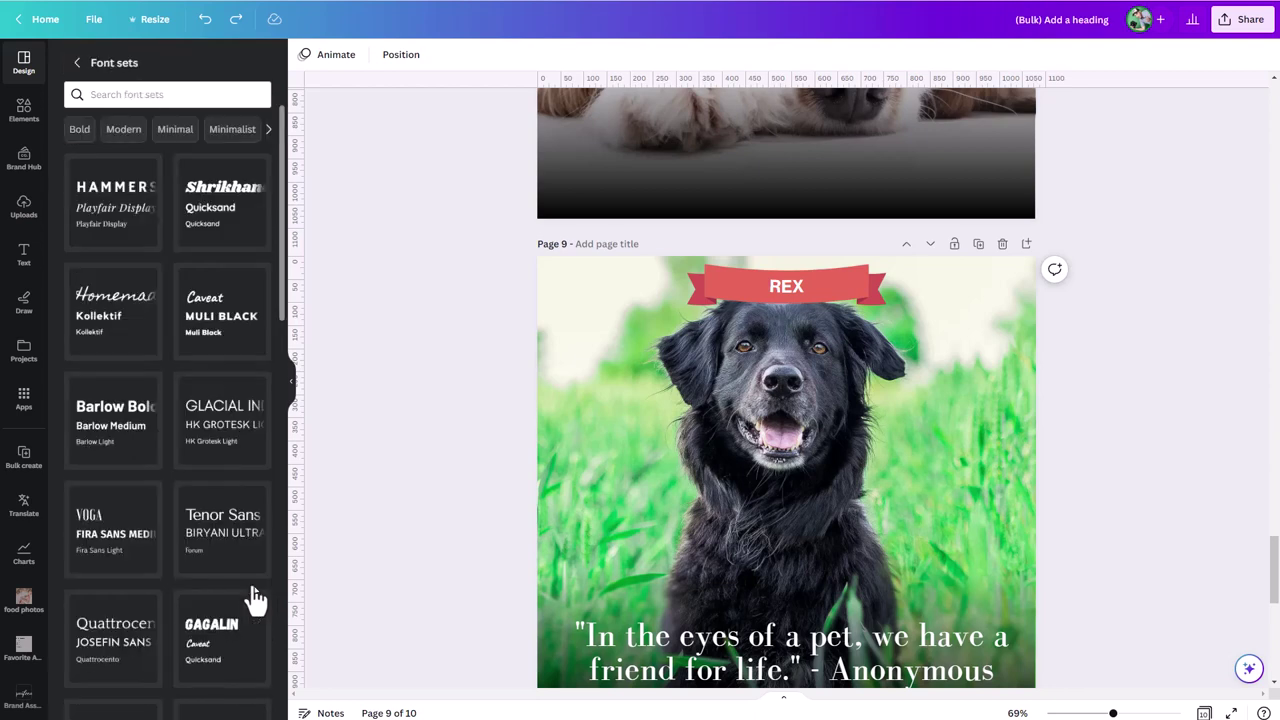
left_click(133, 440)
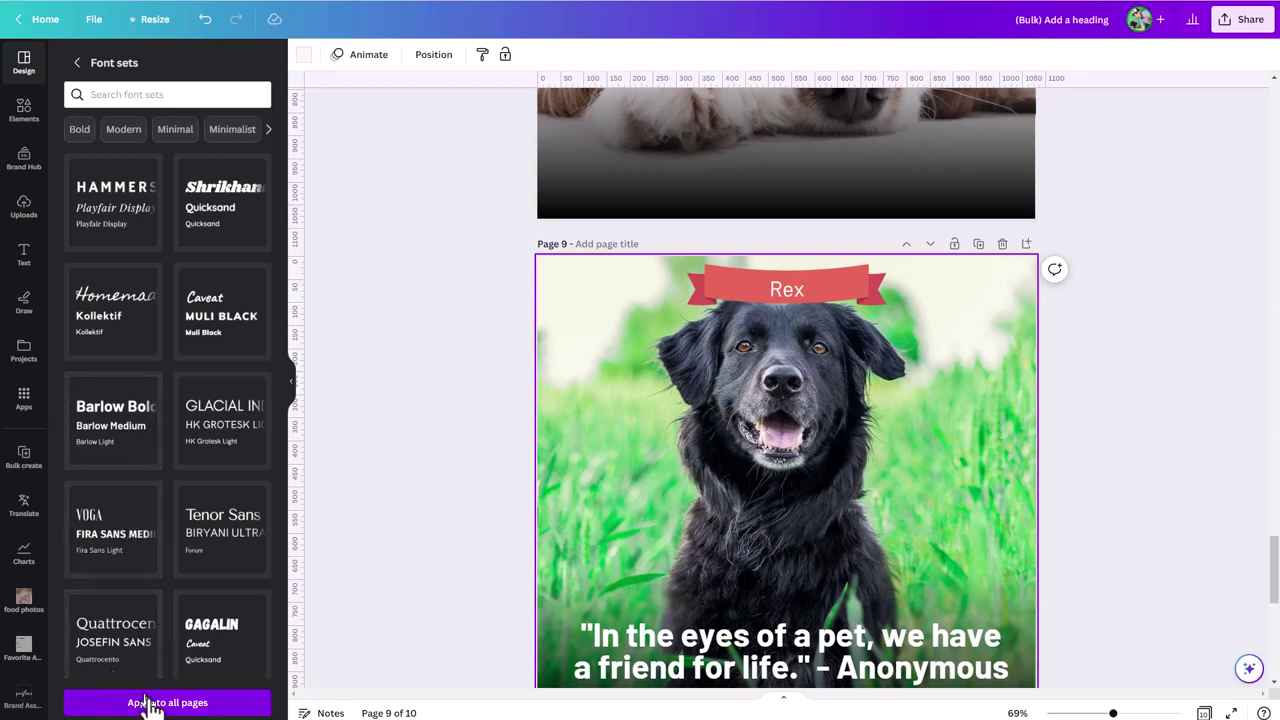
- Switch page 9 to the Gagalin, Caveat and Quicksand font set and apply that style to all pages
left_click(208, 650)
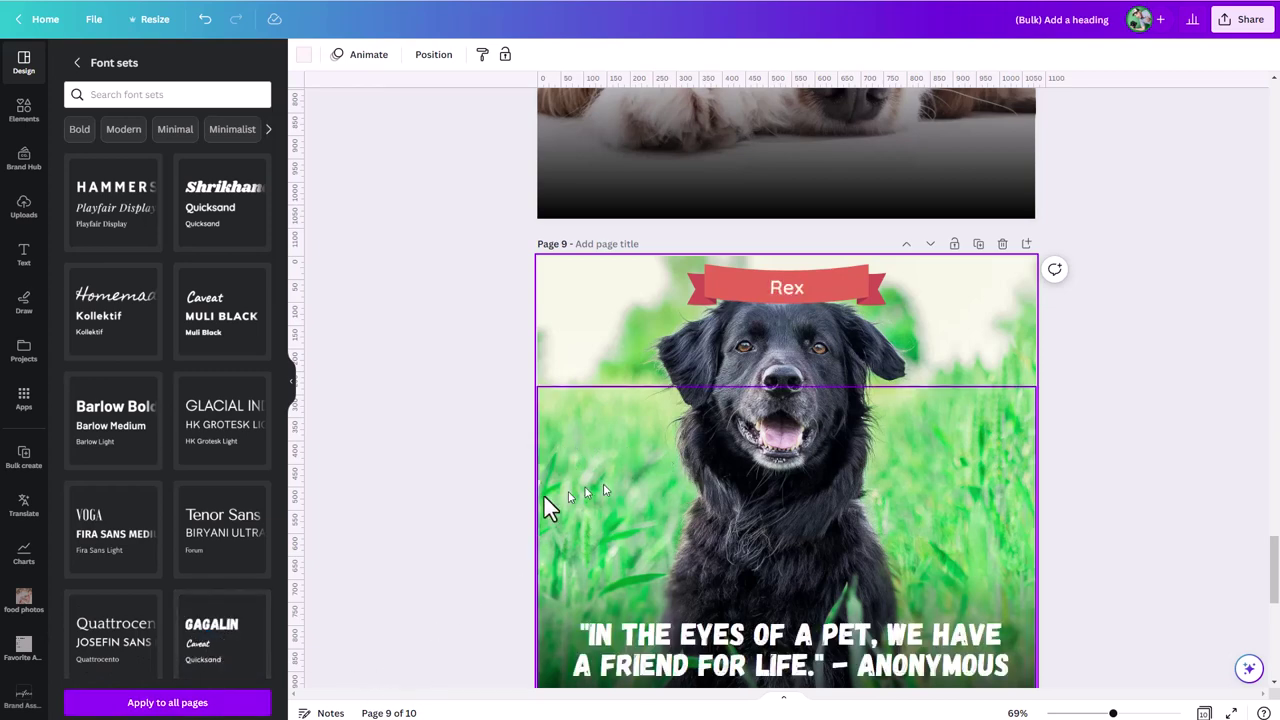
left_click(173, 703)
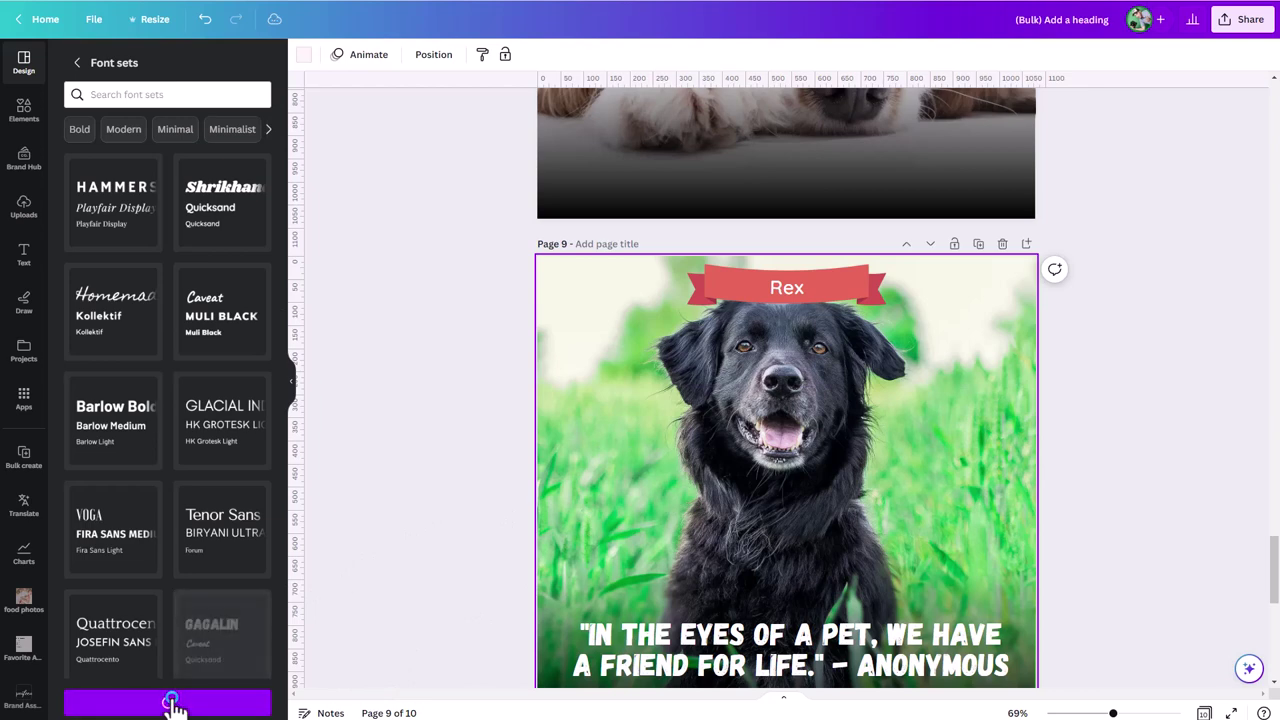
scroll(625, 534, "down", 3)
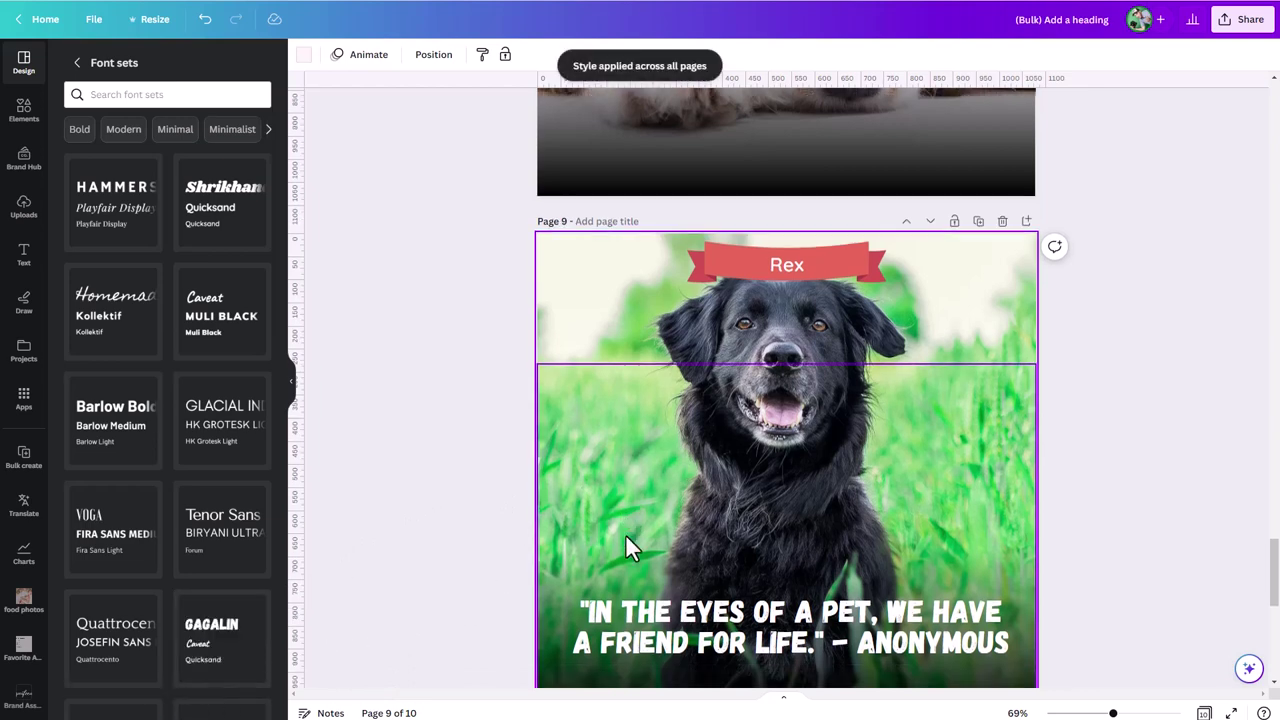
scroll(680, 480, "down", 5)
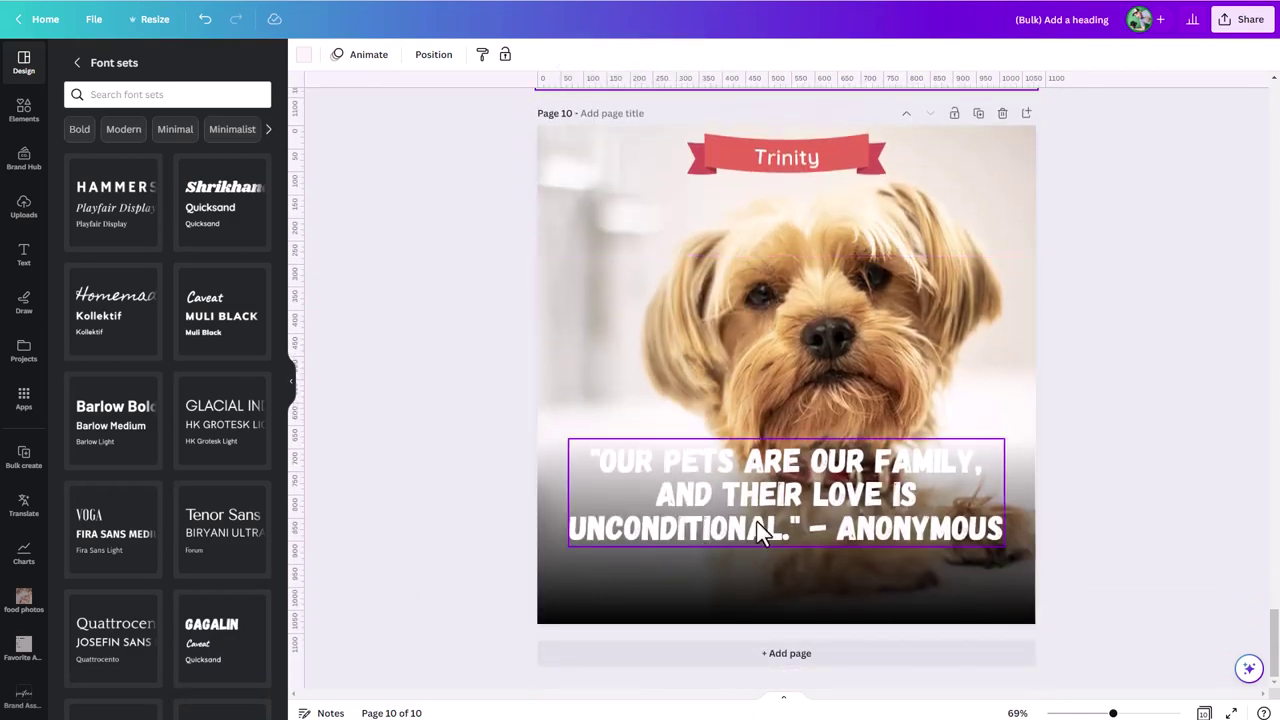
scroll(769, 502, "up", 6)
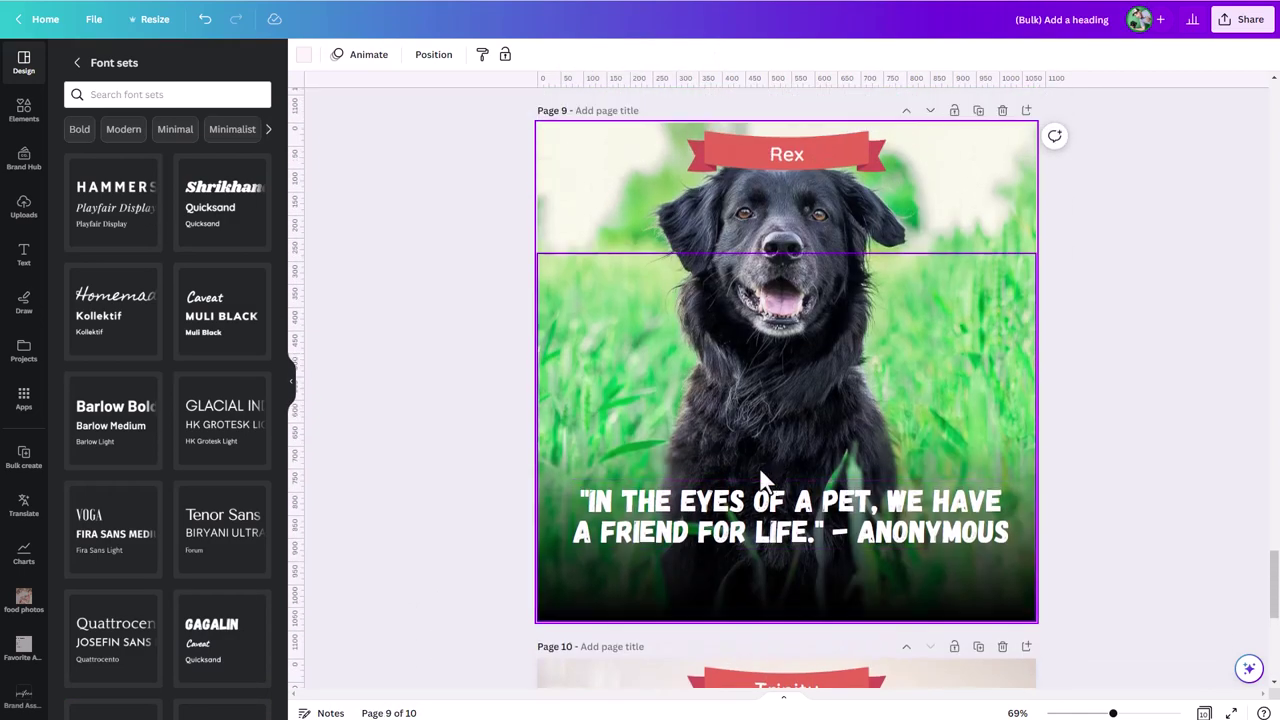